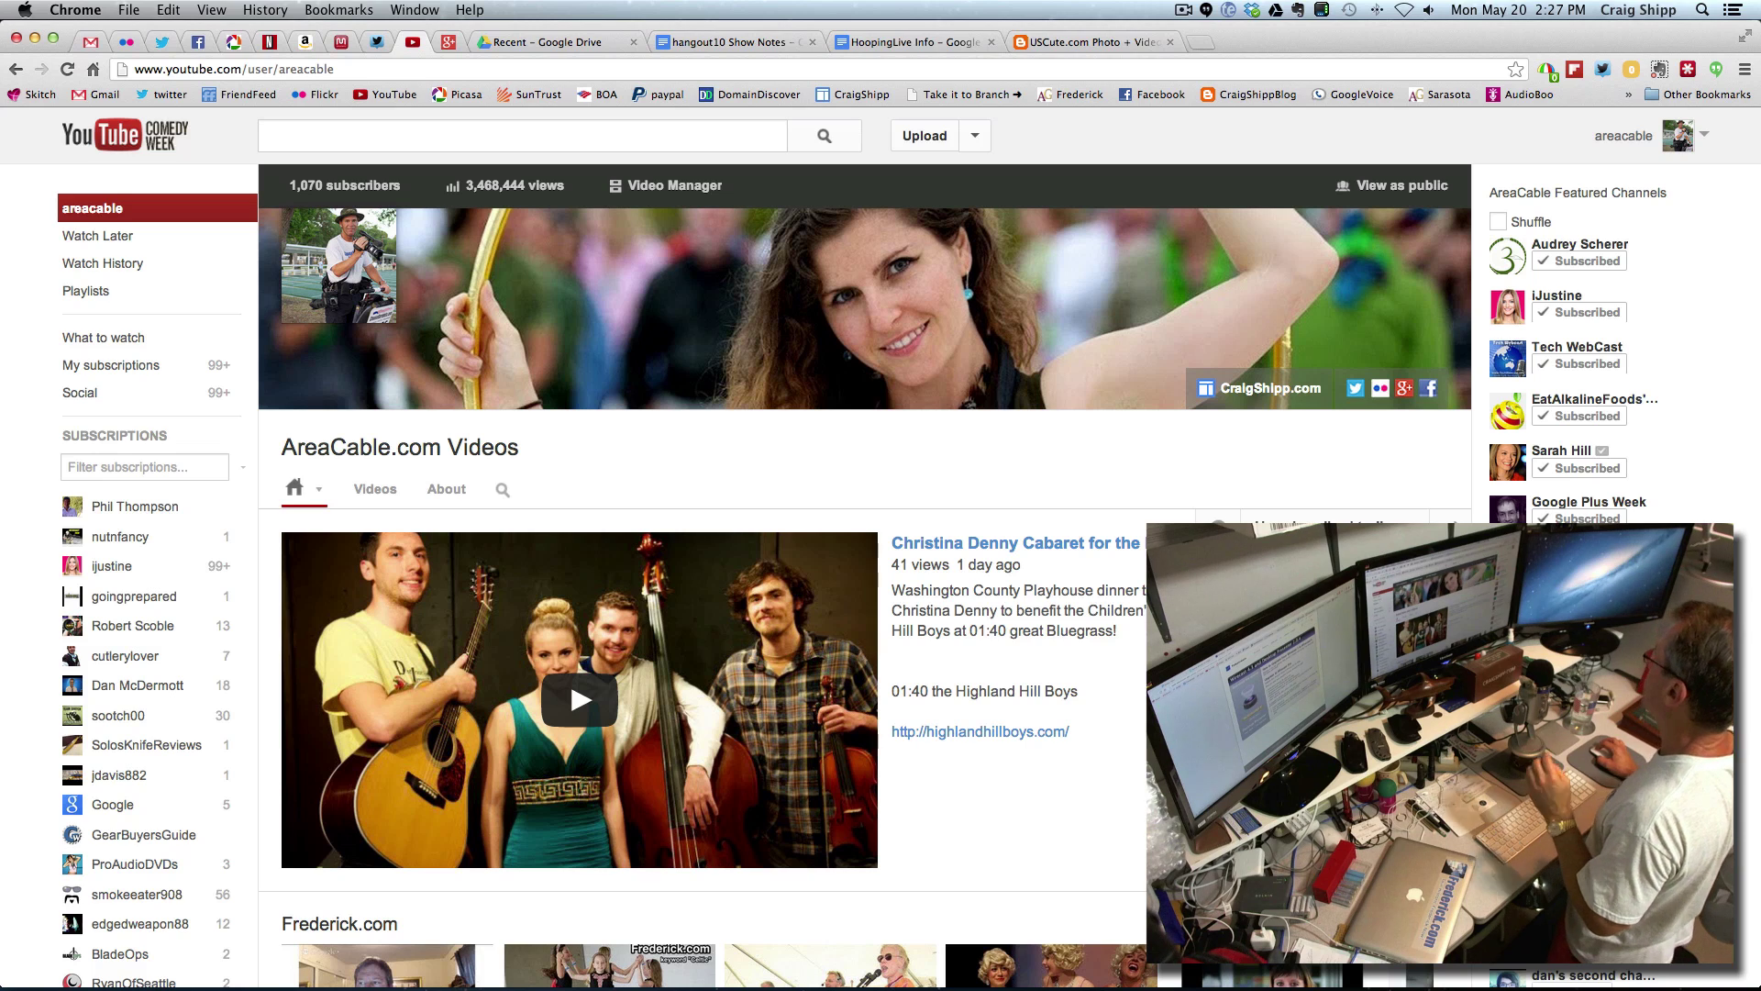
Step: Open the channel's live events in Video Manager and start creating a new live event
click(1704, 141)
click(1597, 209)
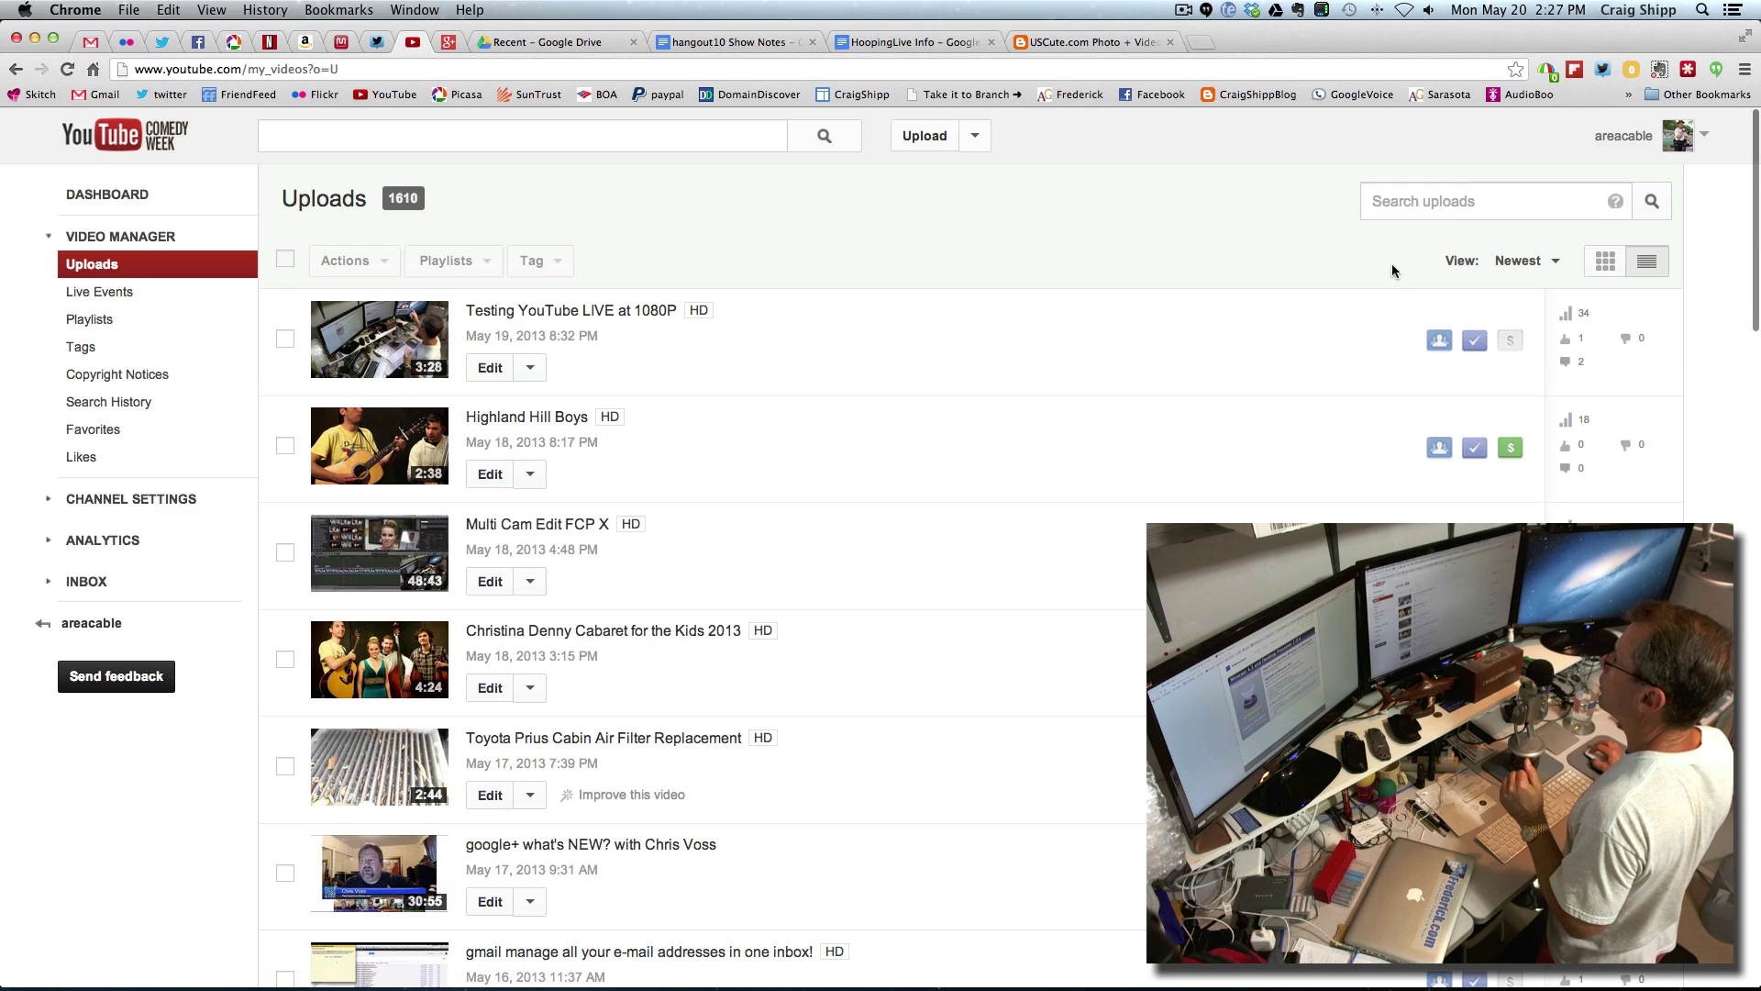
click(102, 294)
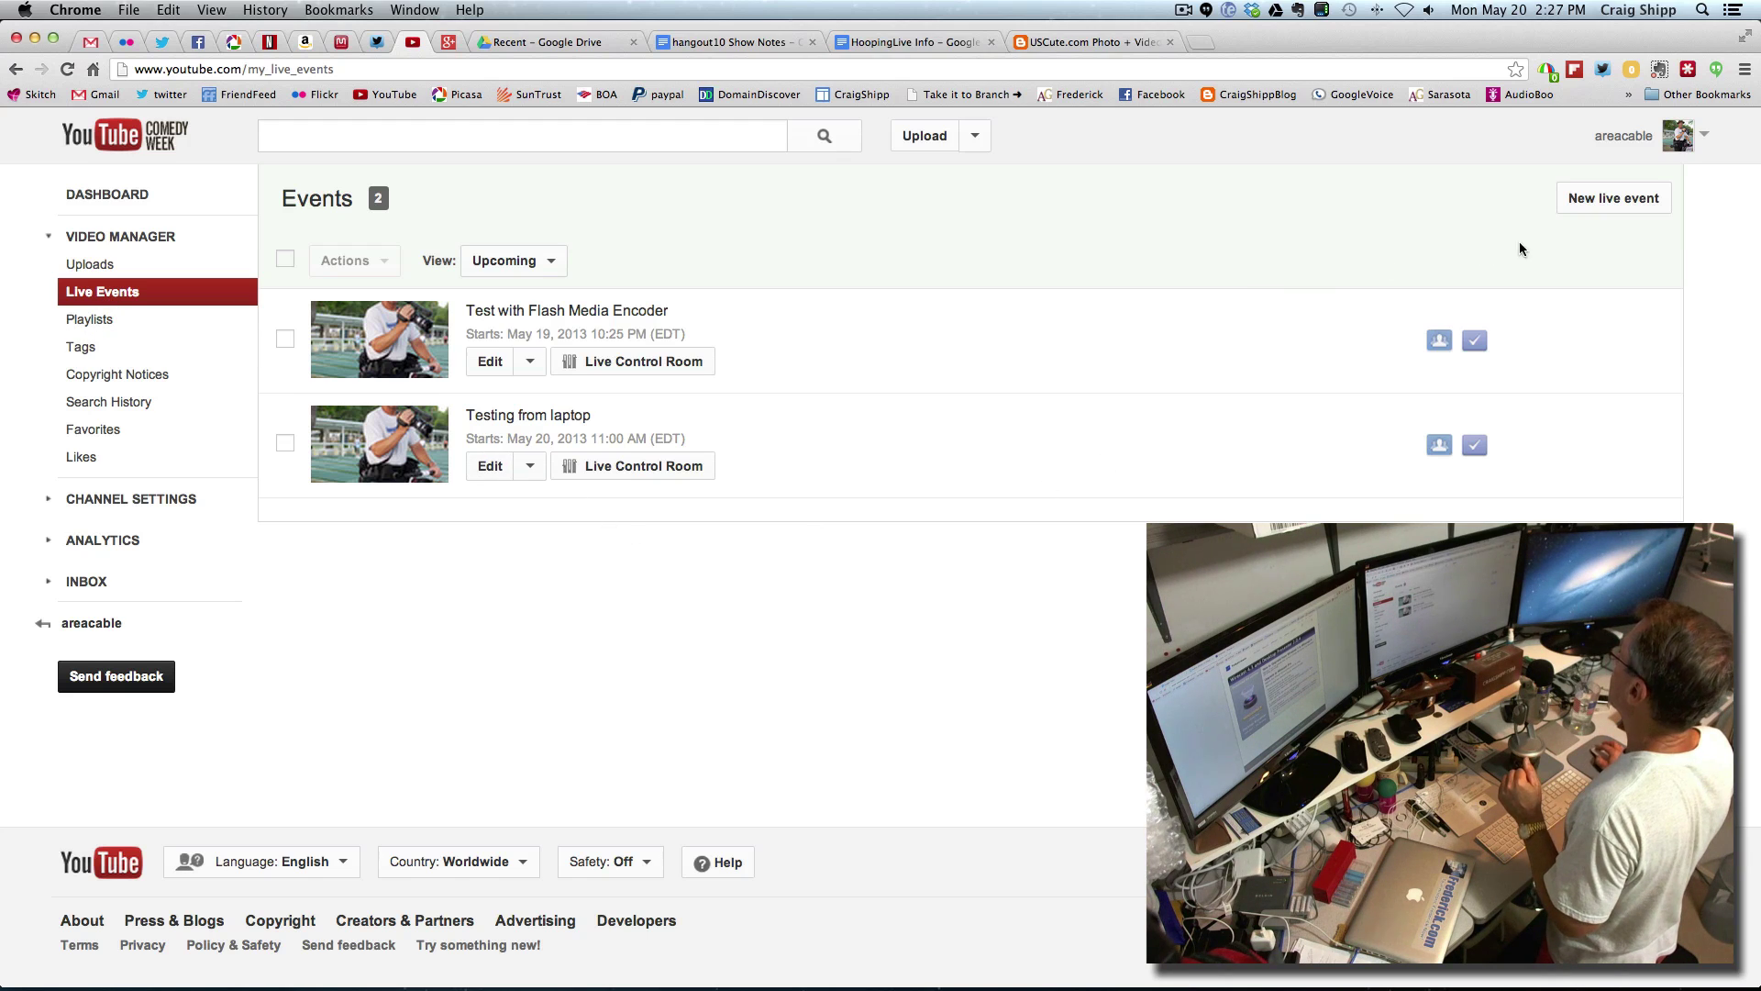
click(1580, 204)
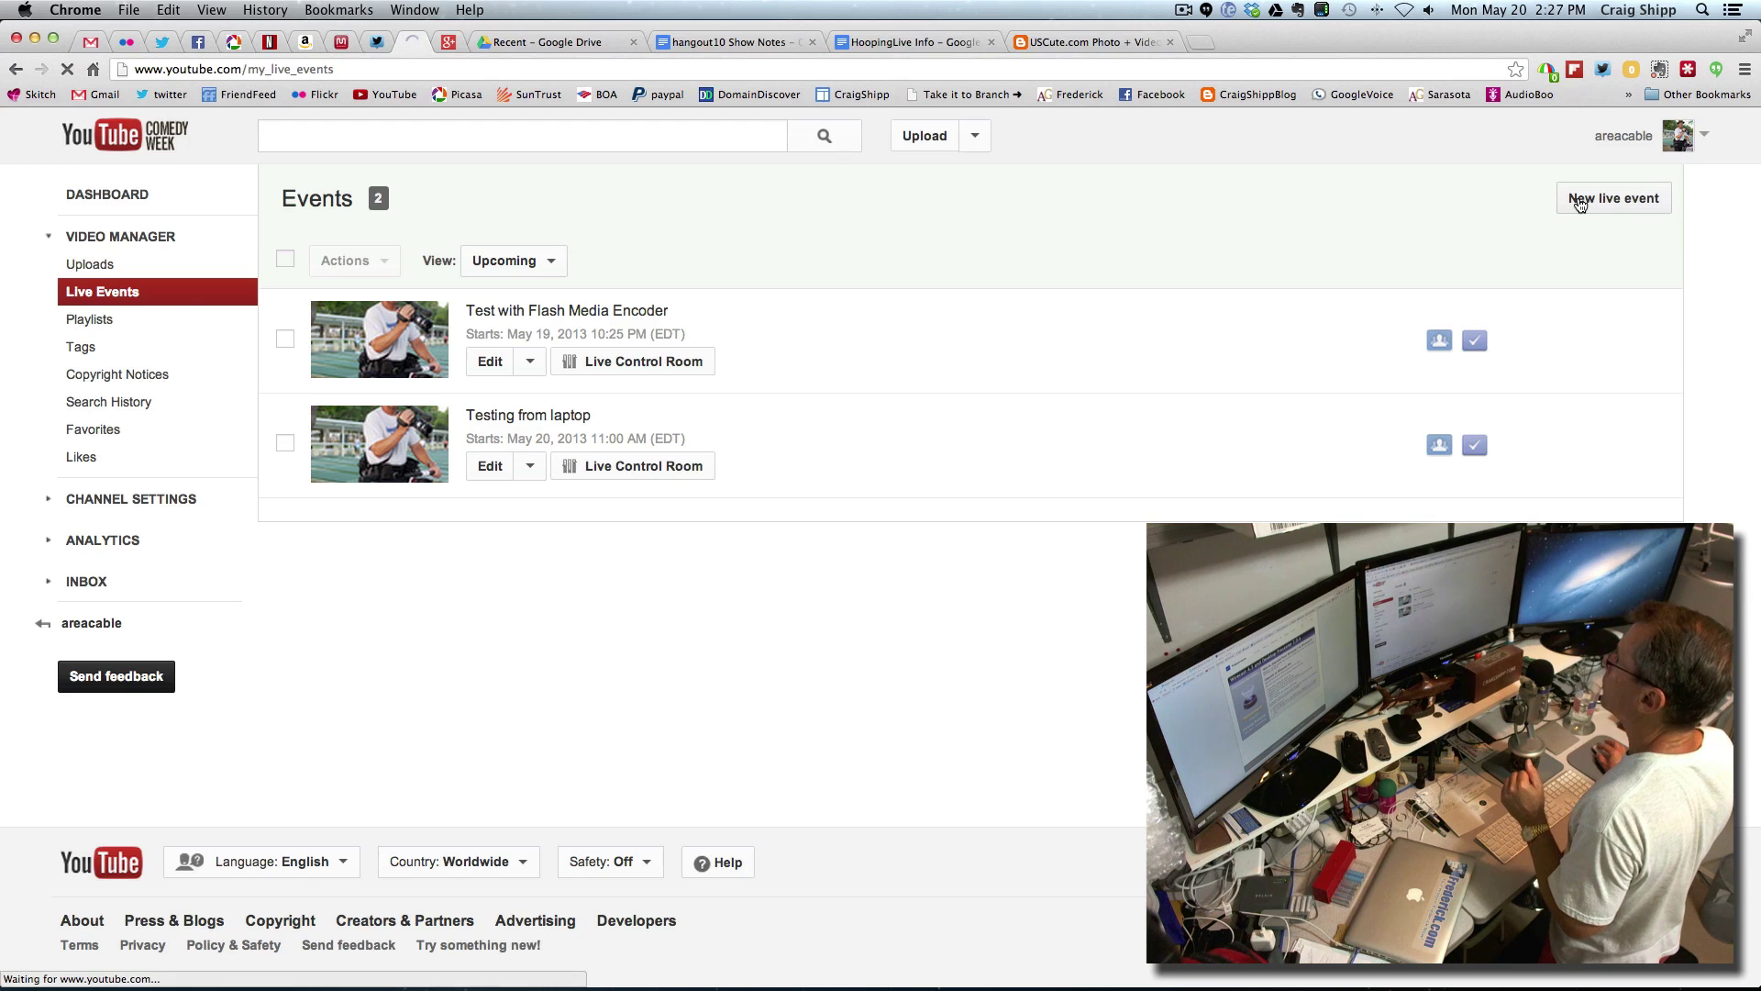
Step: Title the new event "Testing for screencast"
click(218, 427)
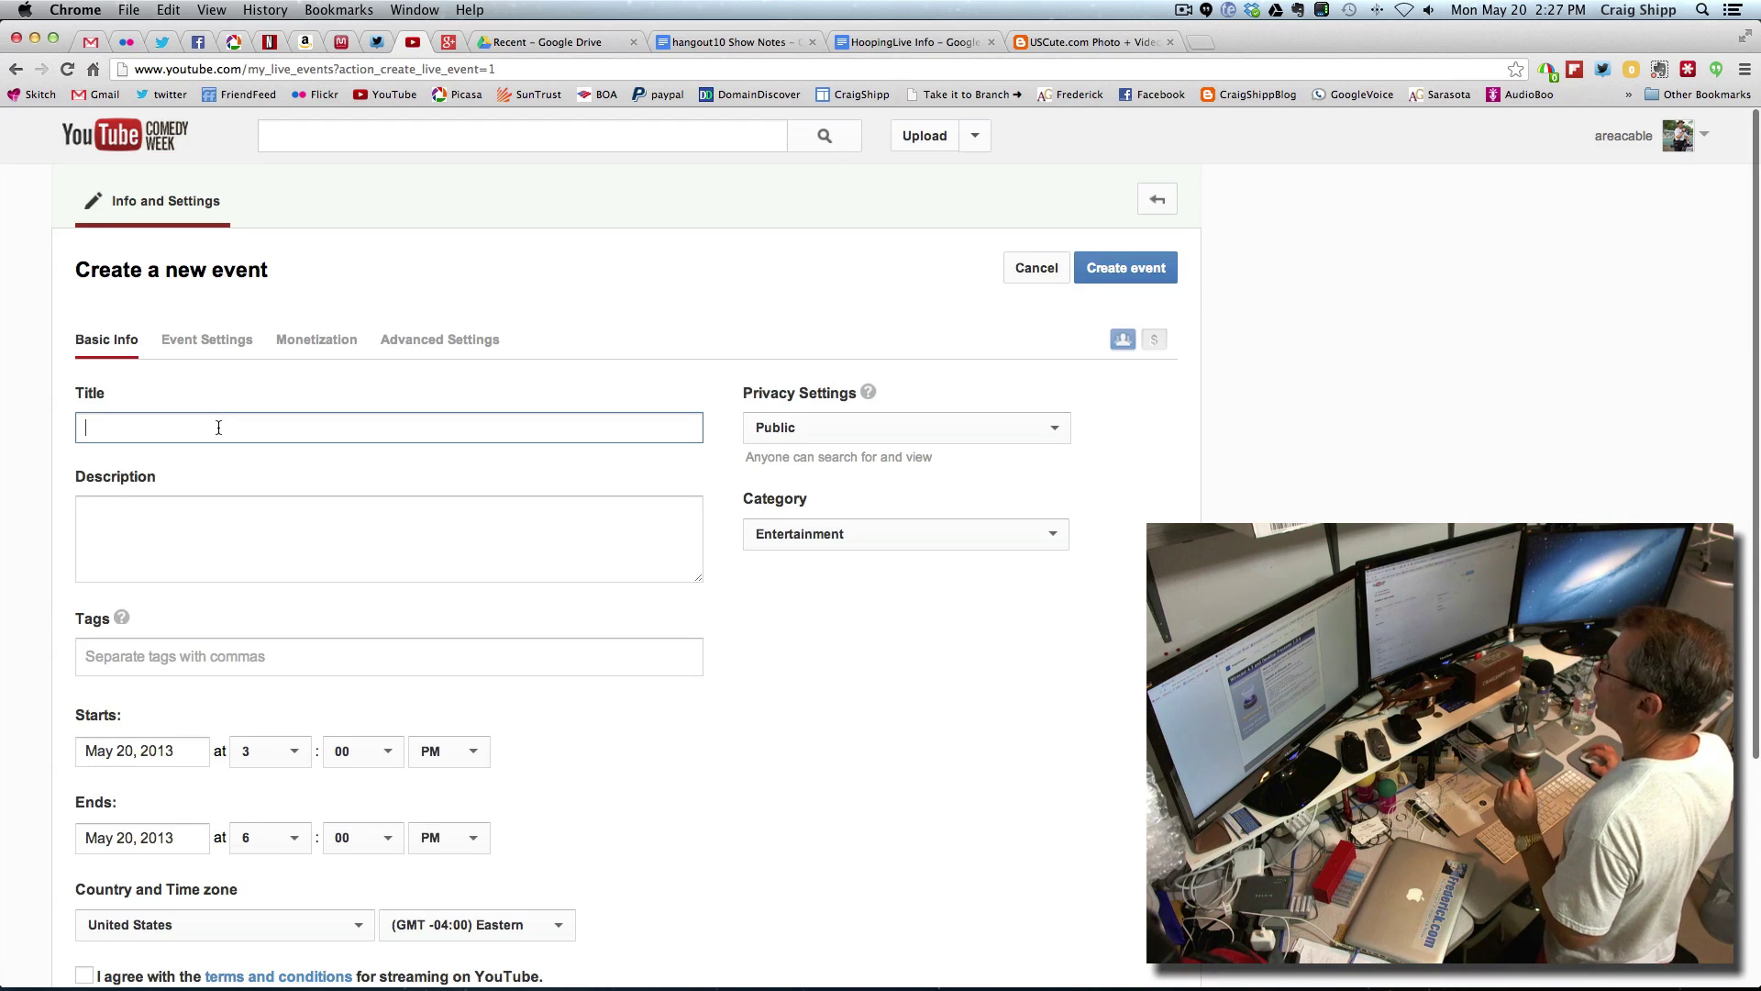
text(Testi)
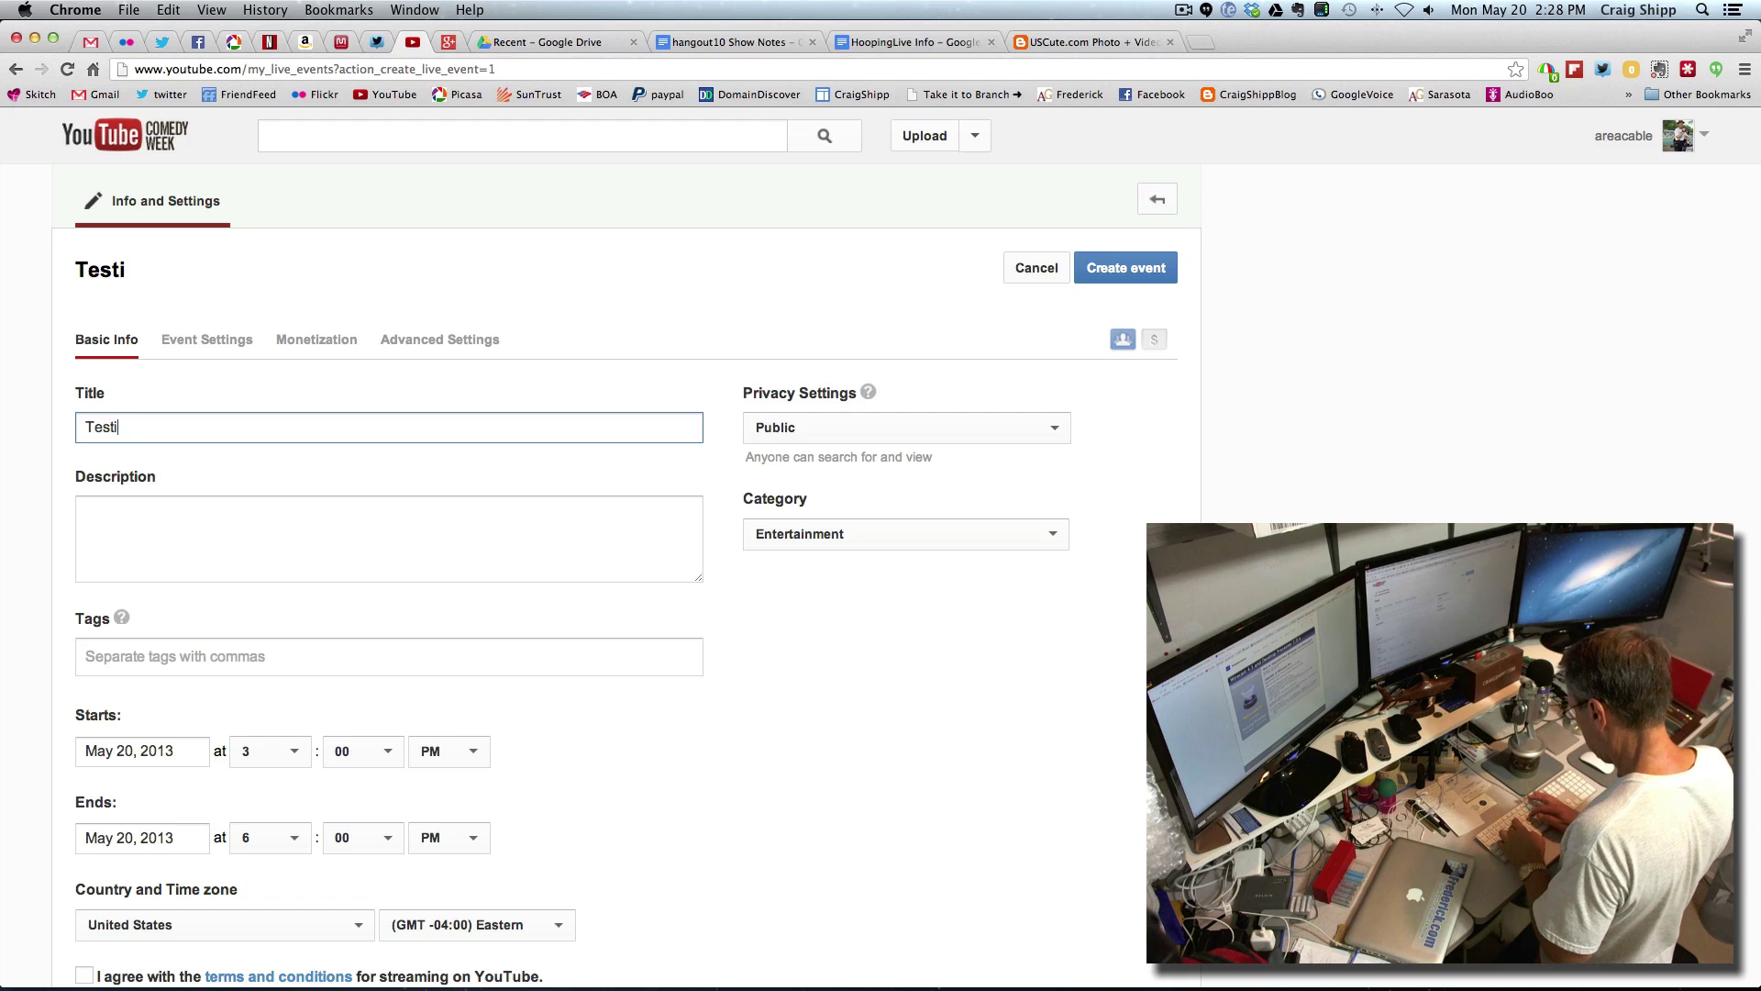
text(ng)
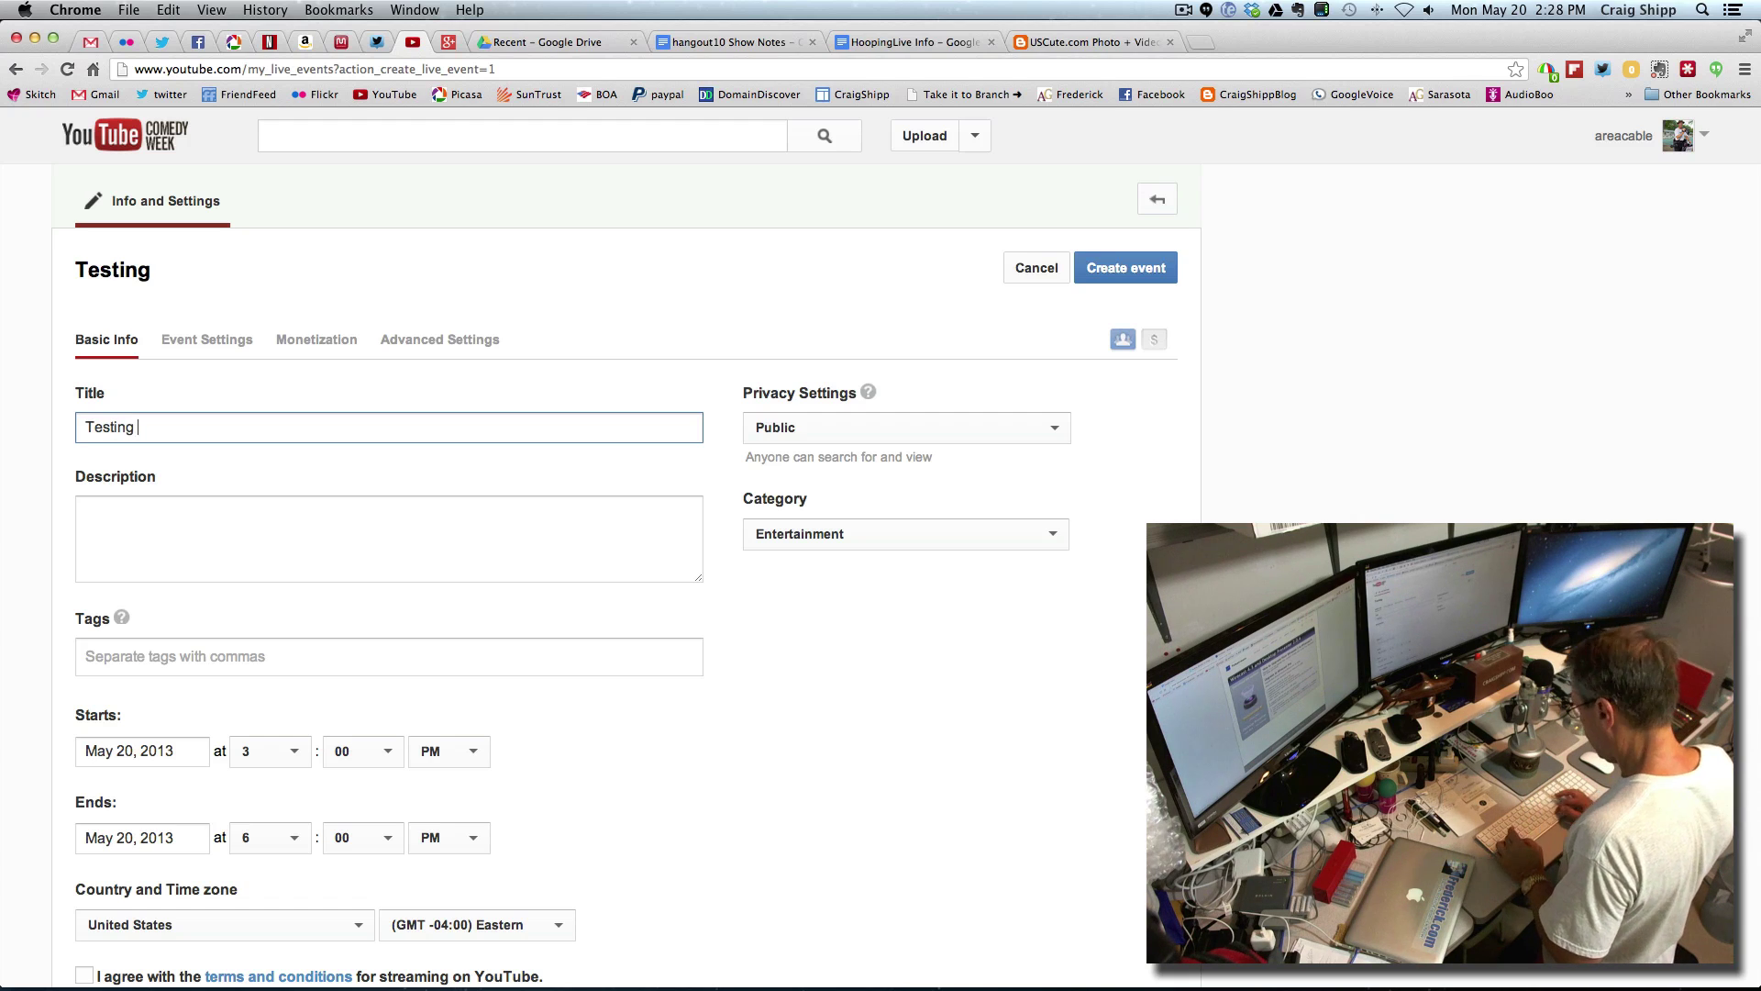
text( for screencast)
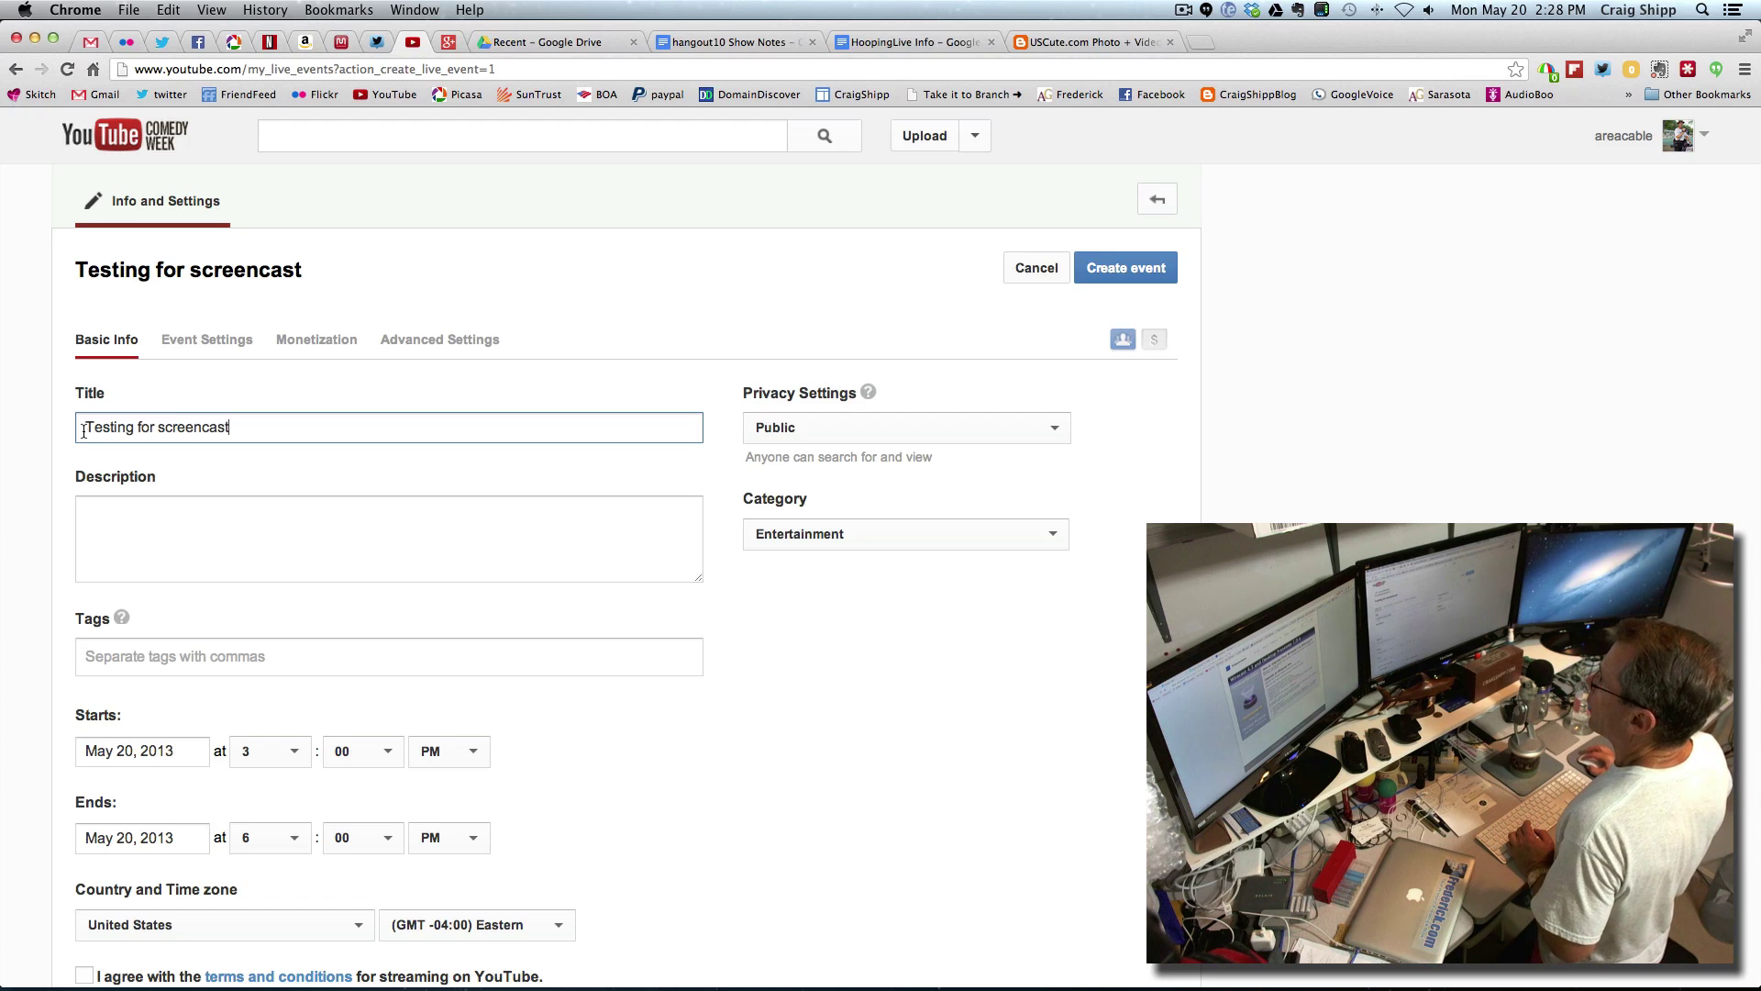
Step: Copy the title text "Testing for screencast" into the event description and add the tag "testing"
drag(92, 427, 241, 427)
key(super+c)
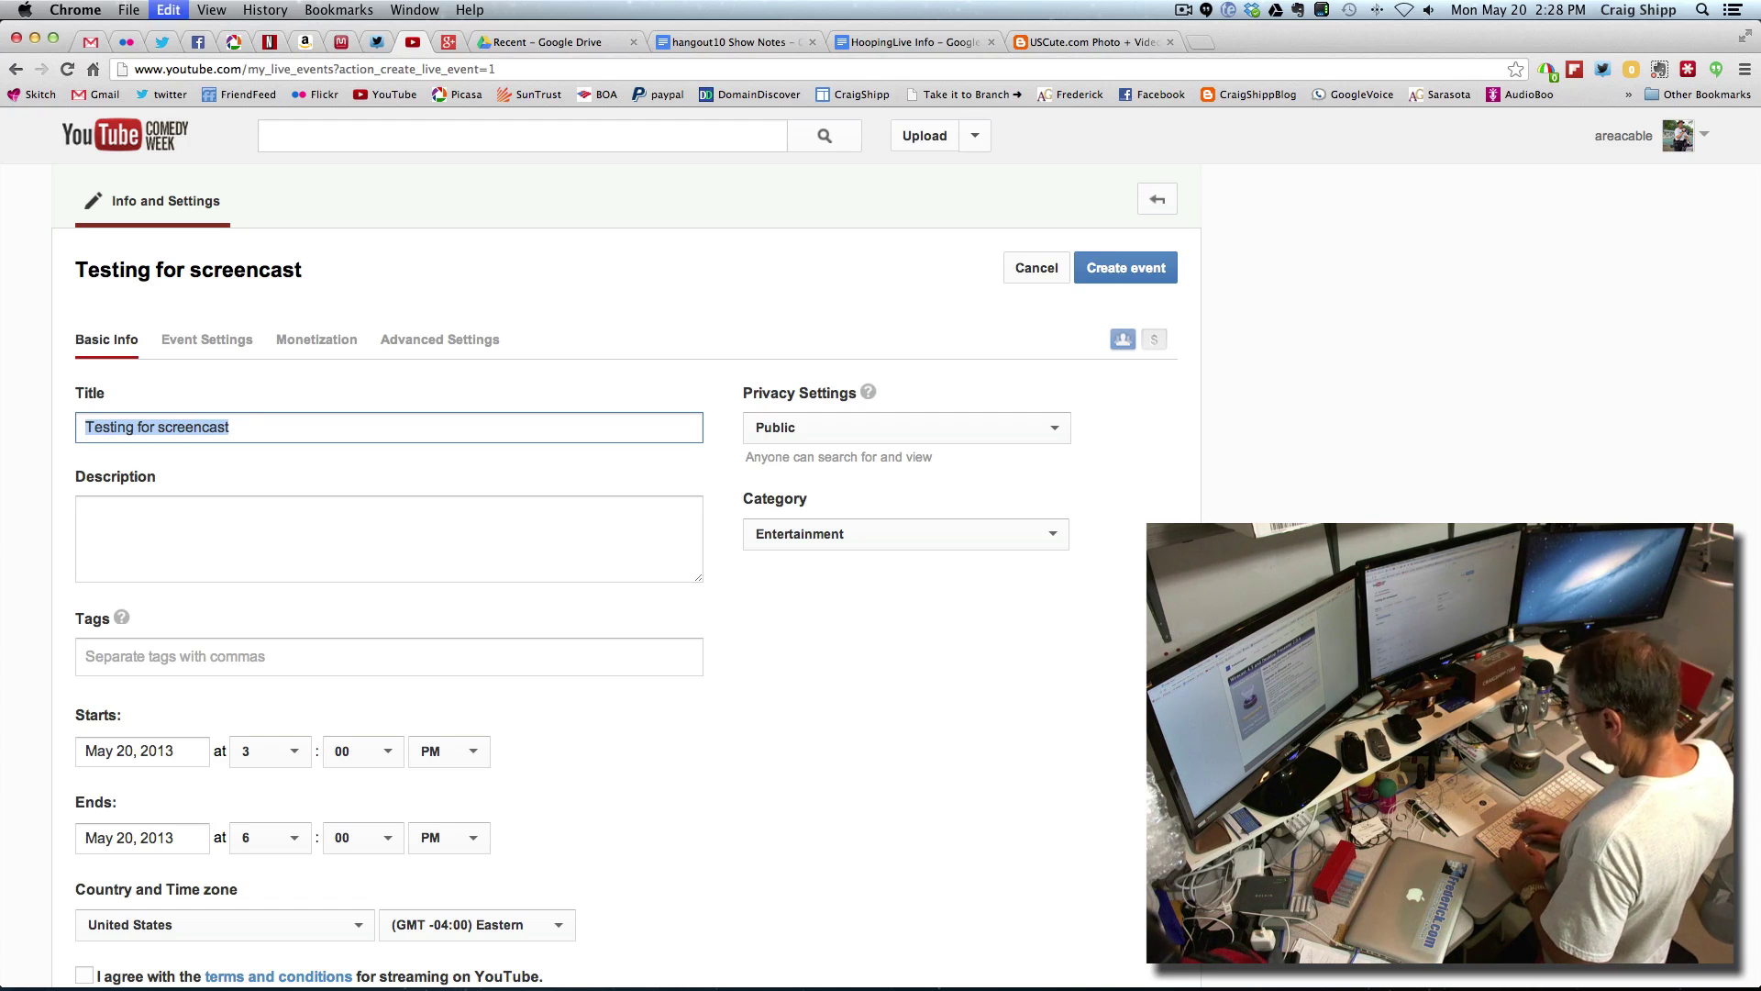
click(243, 514)
key(super+v)
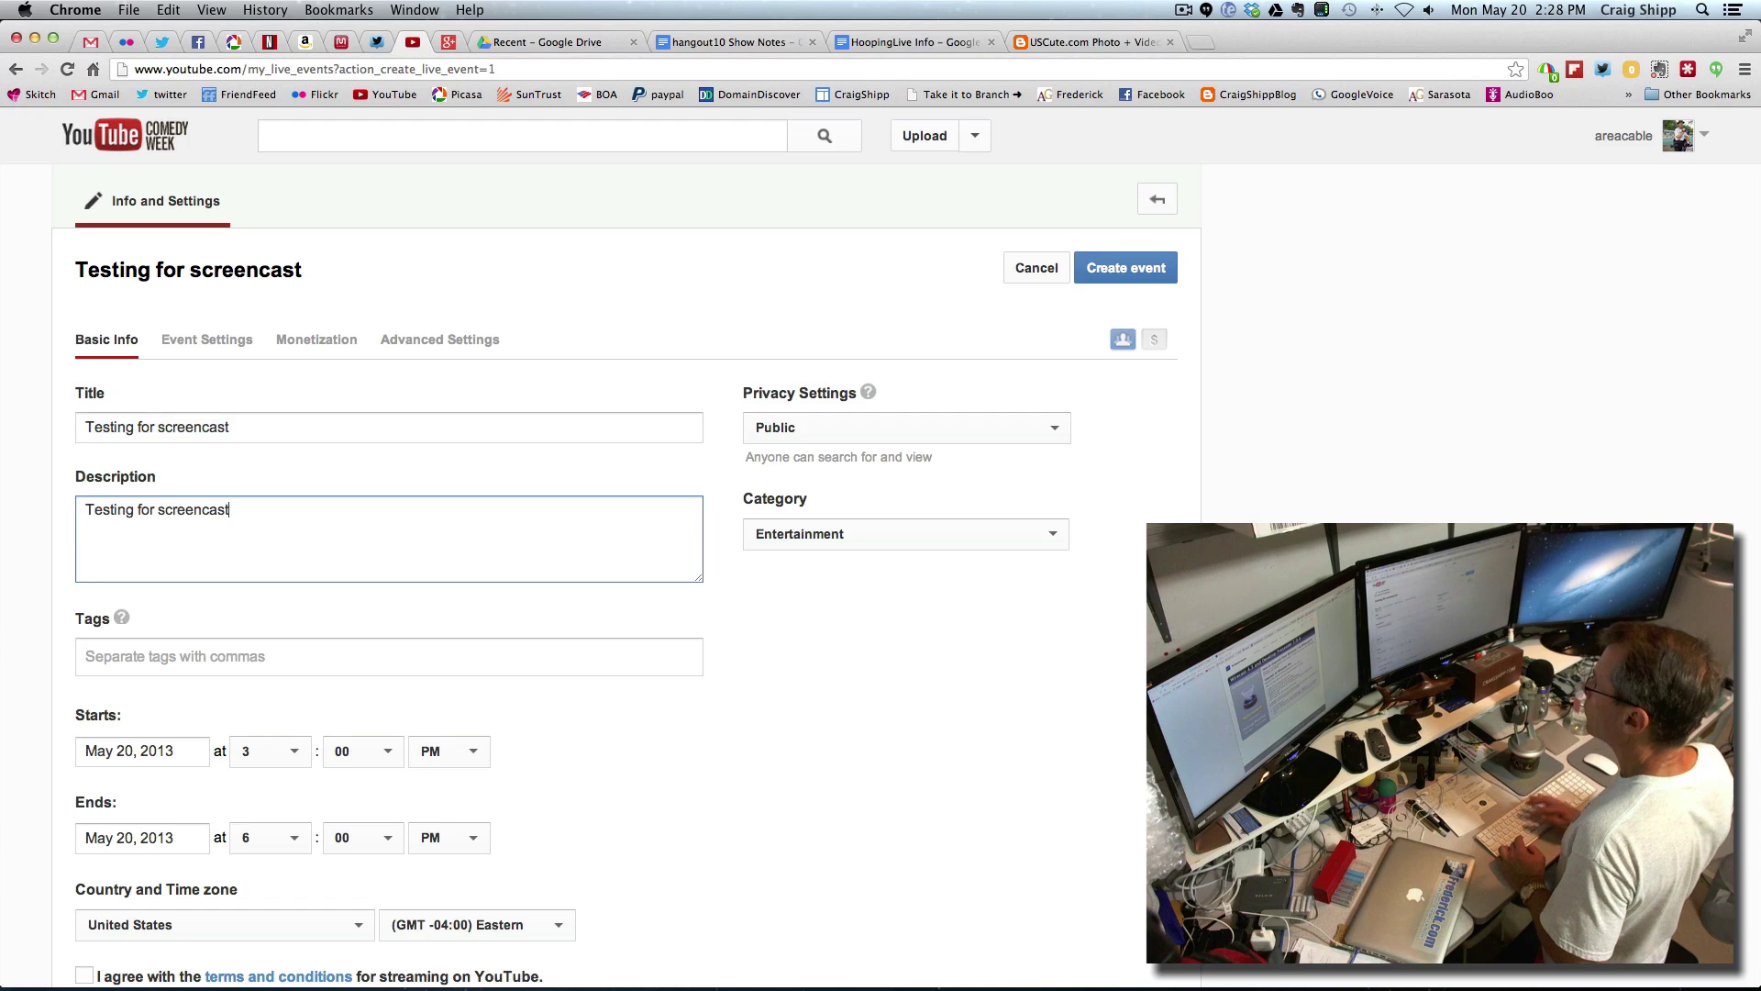
click(221, 659)
text(testi)
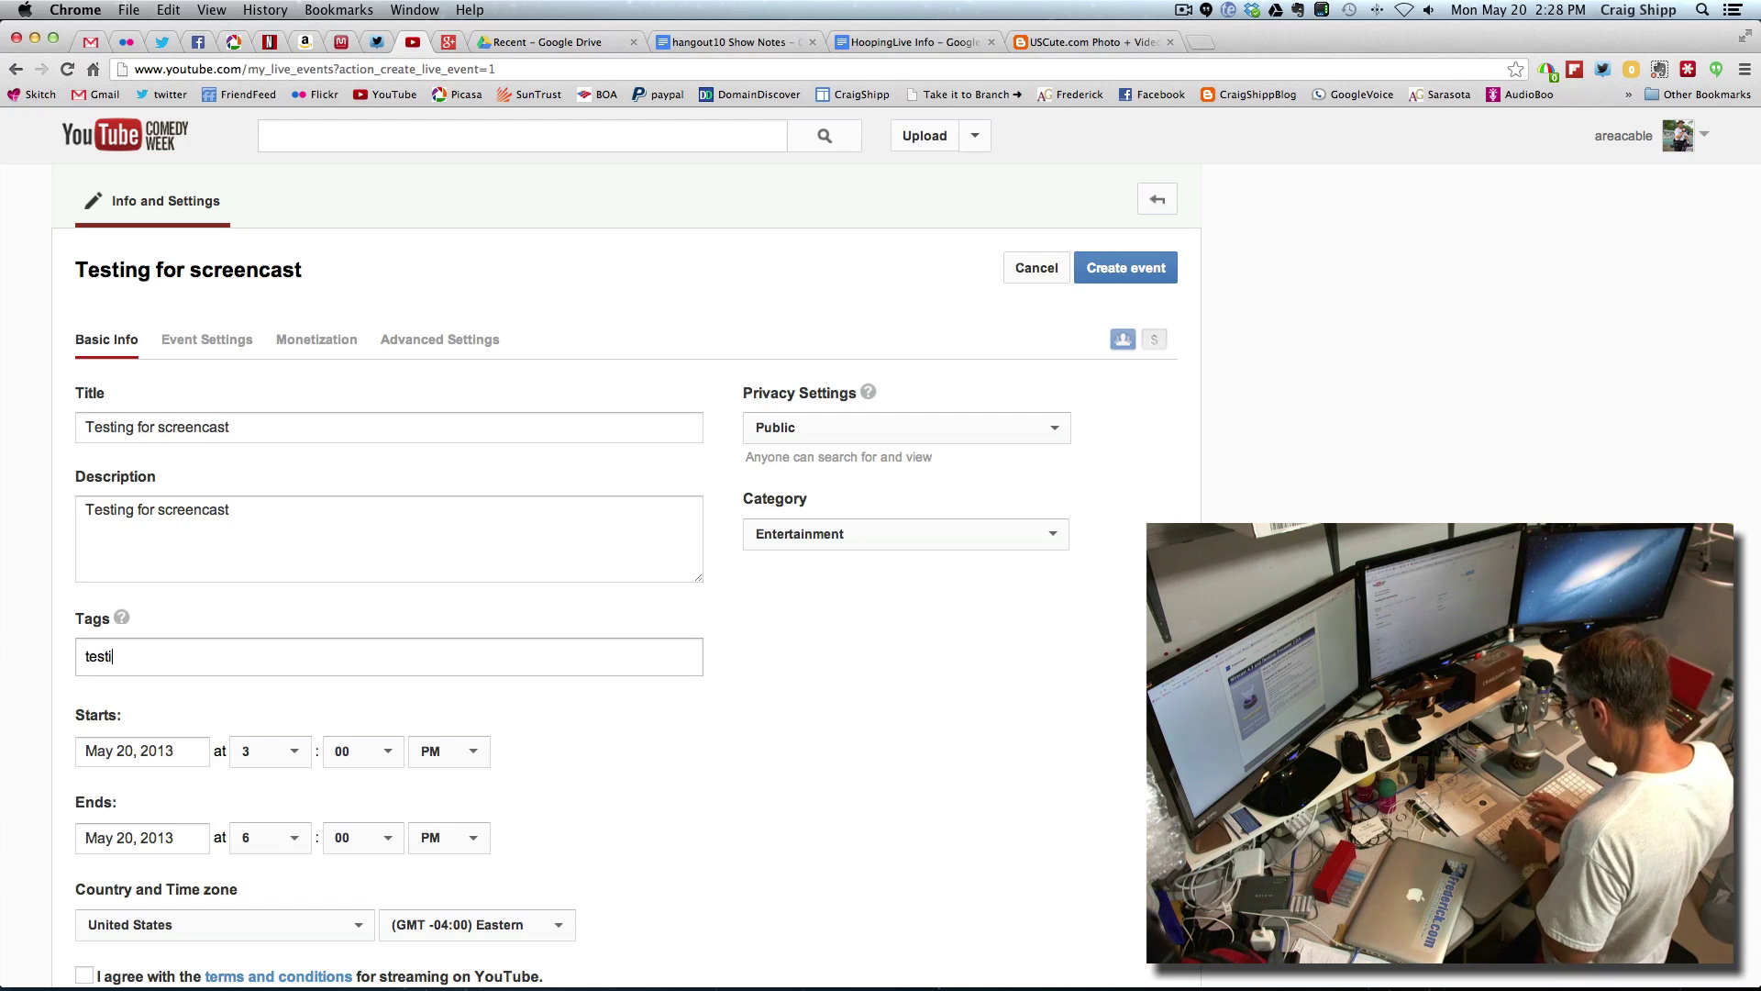
text(ng)
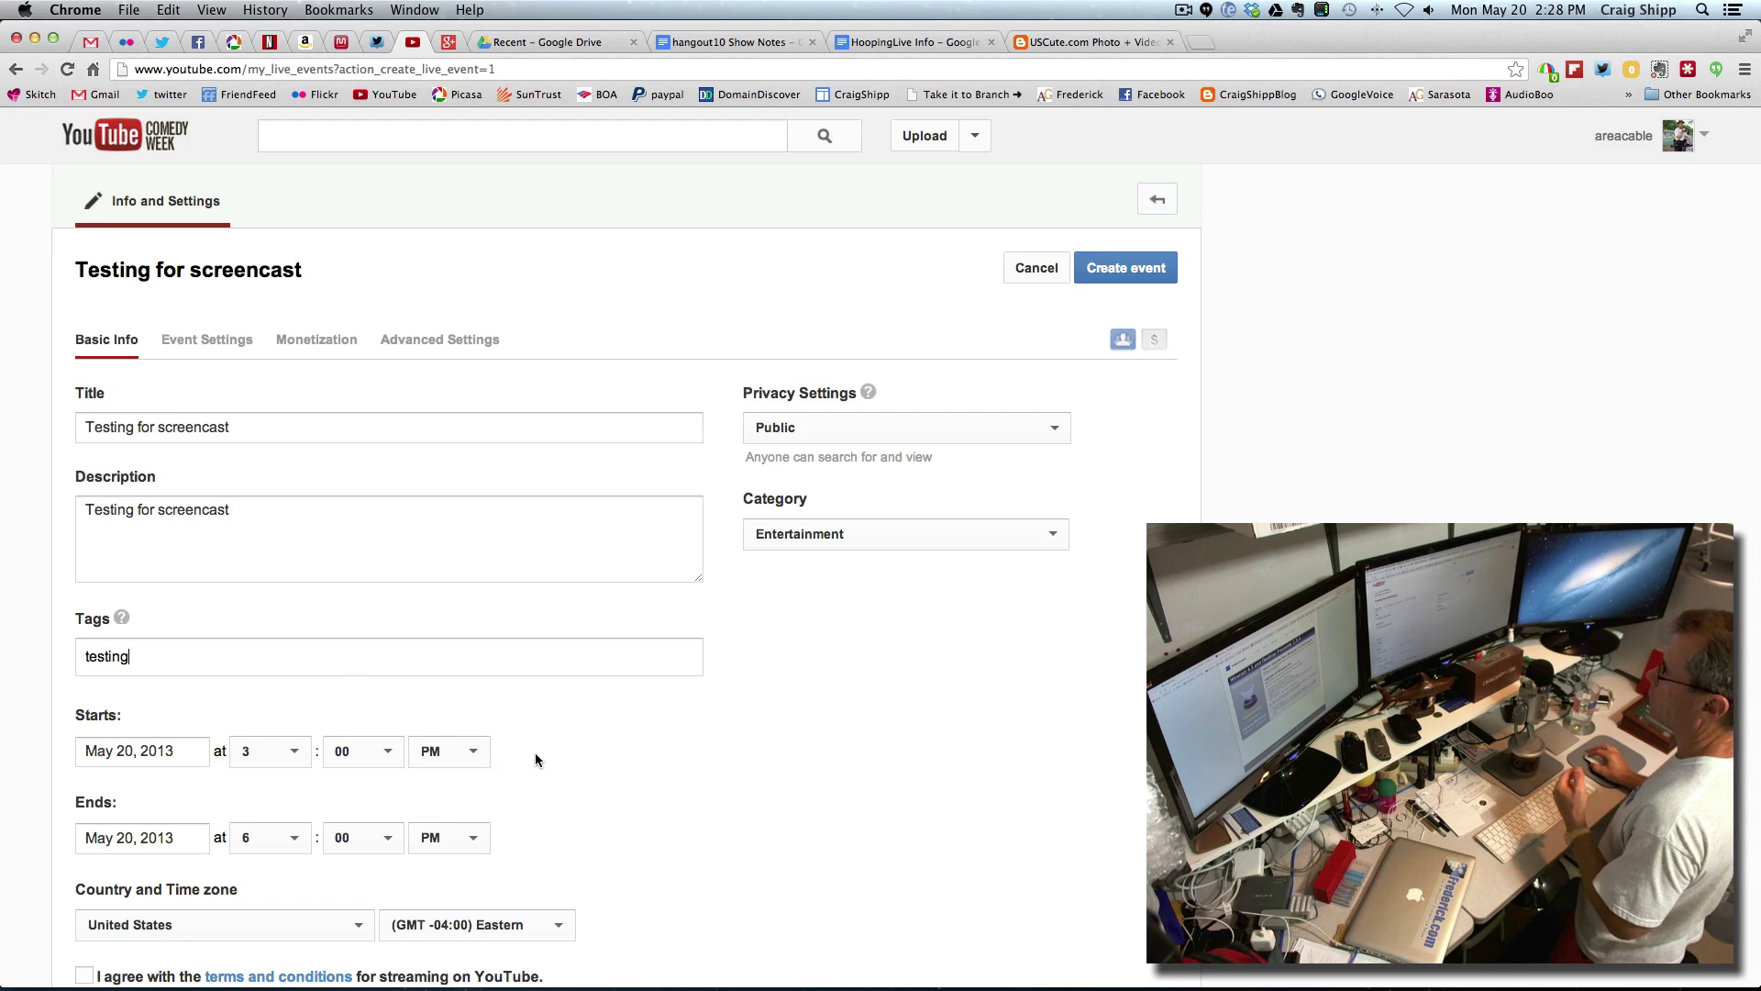
Step: Agree to the terms and conditions for streaming and create the event
scroll(592, 747, down, 1)
scroll(593, 748, down, 3)
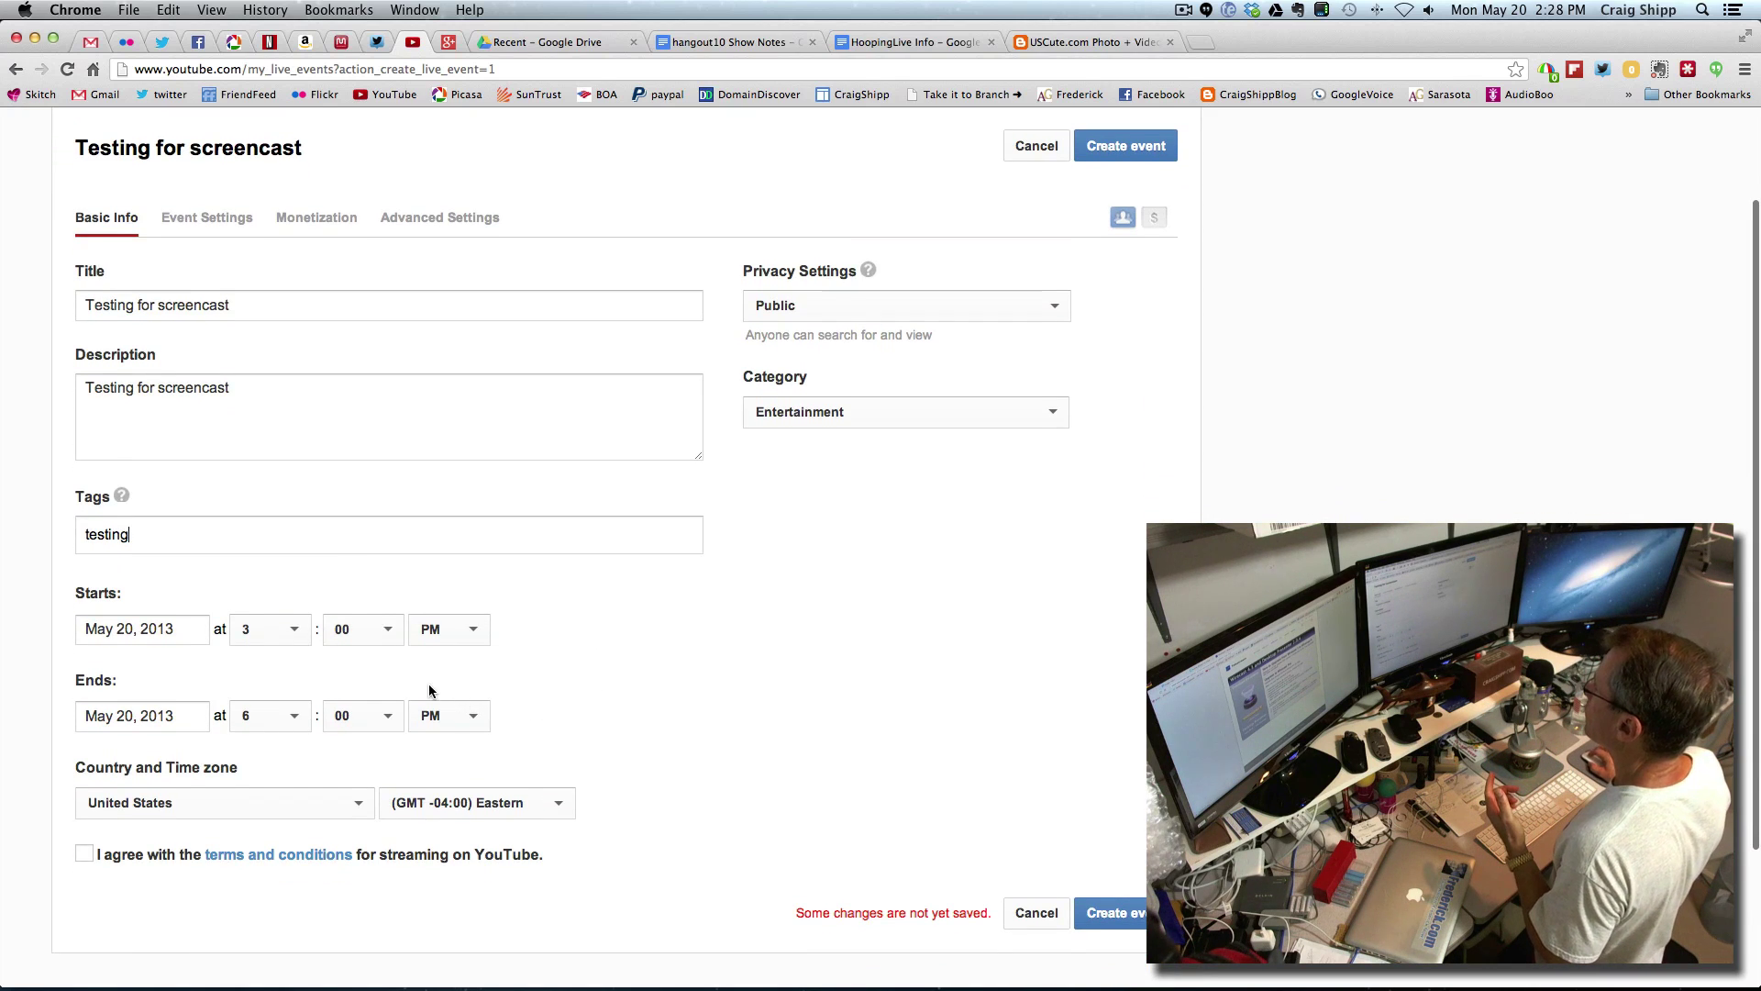
scroll(607, 681, down, 1)
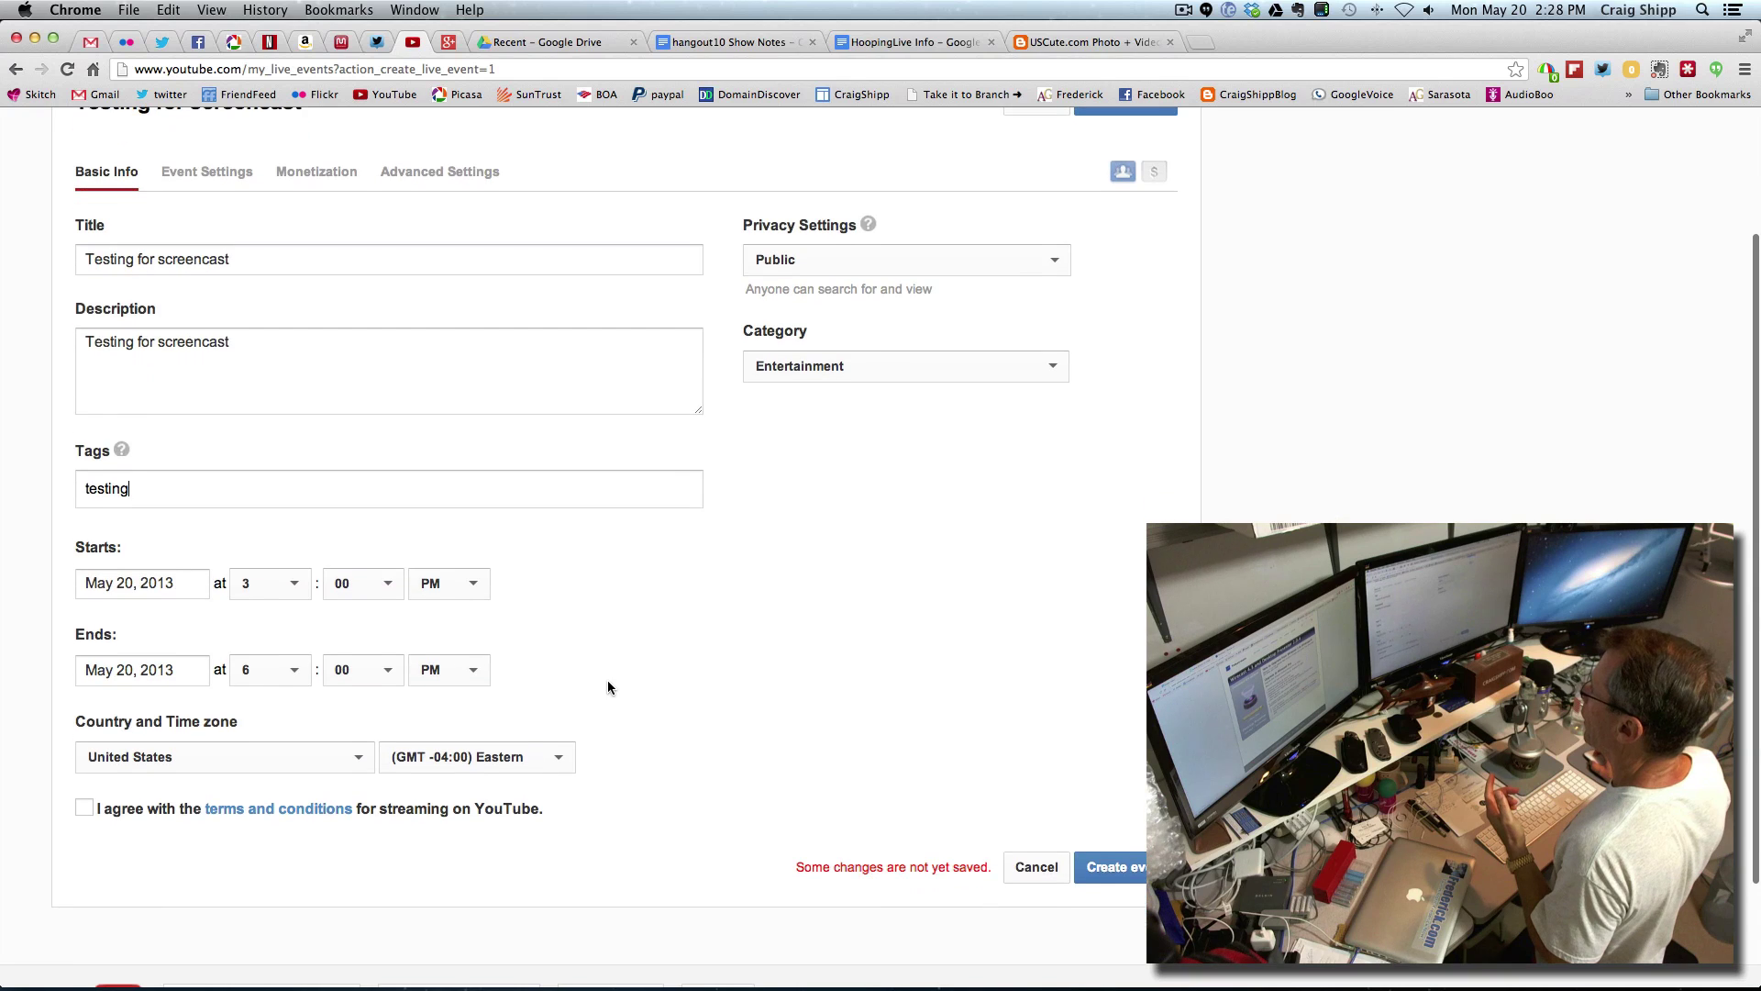
click(110, 811)
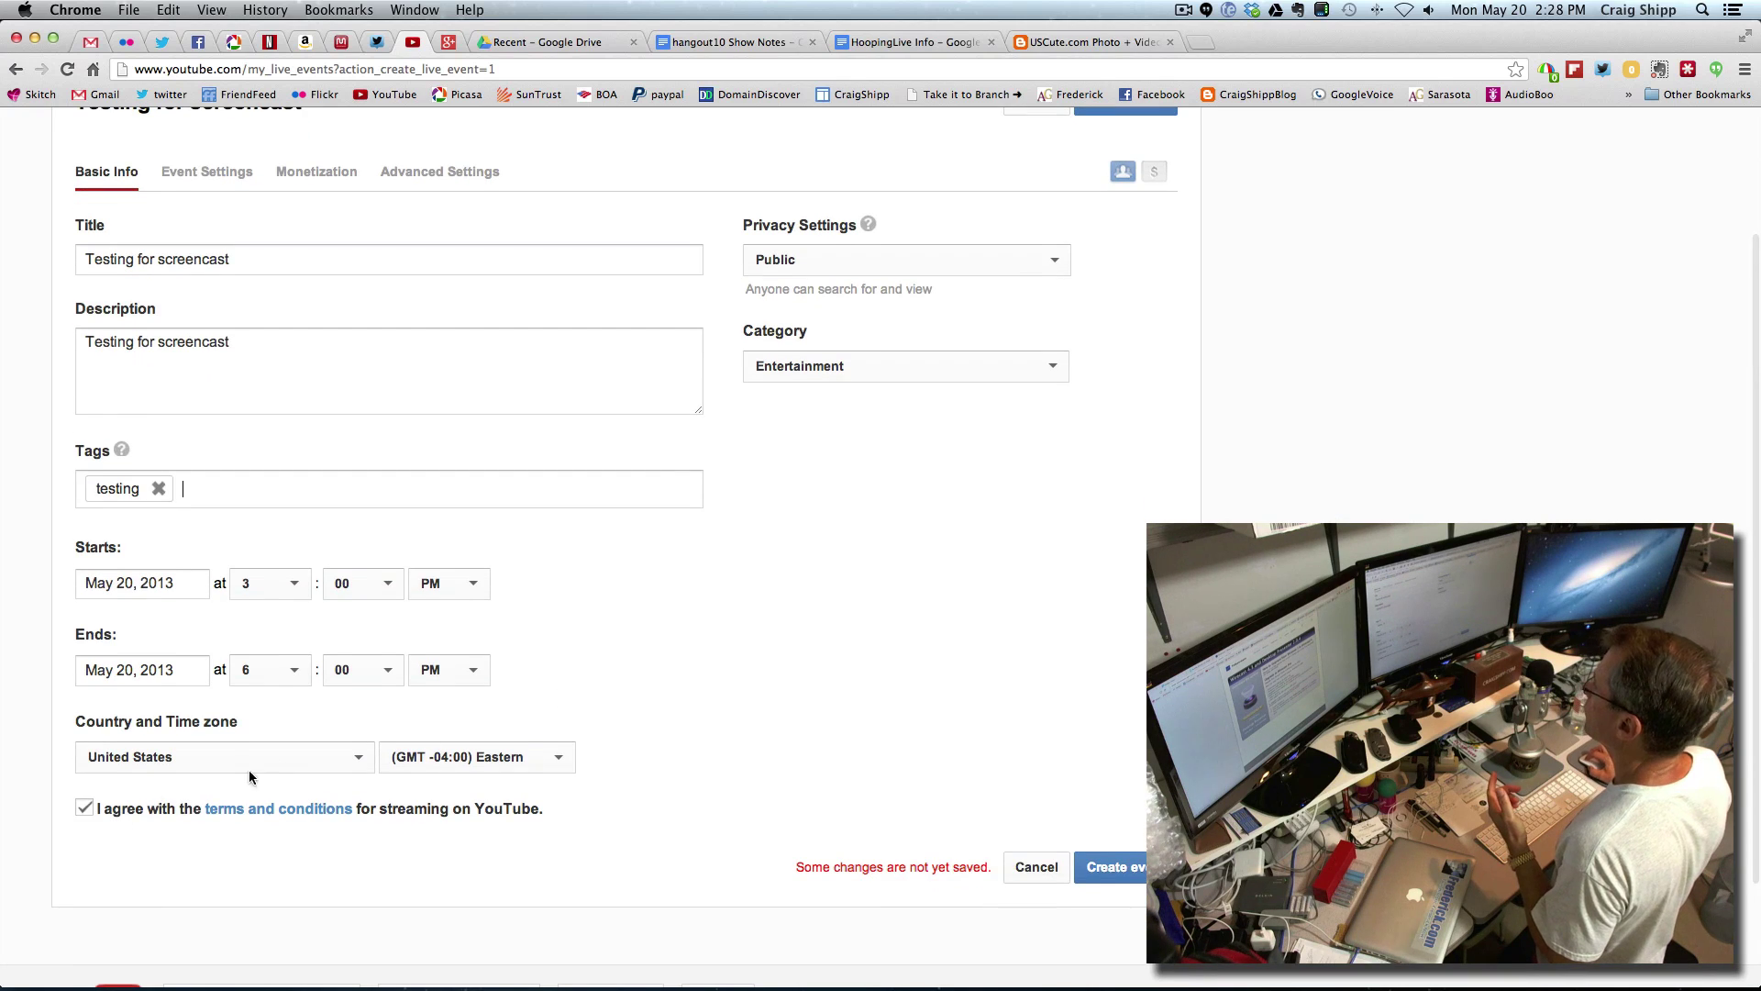
scroll(790, 655, up, 1)
scroll(792, 654, up, 3)
scroll(843, 617, down, 3)
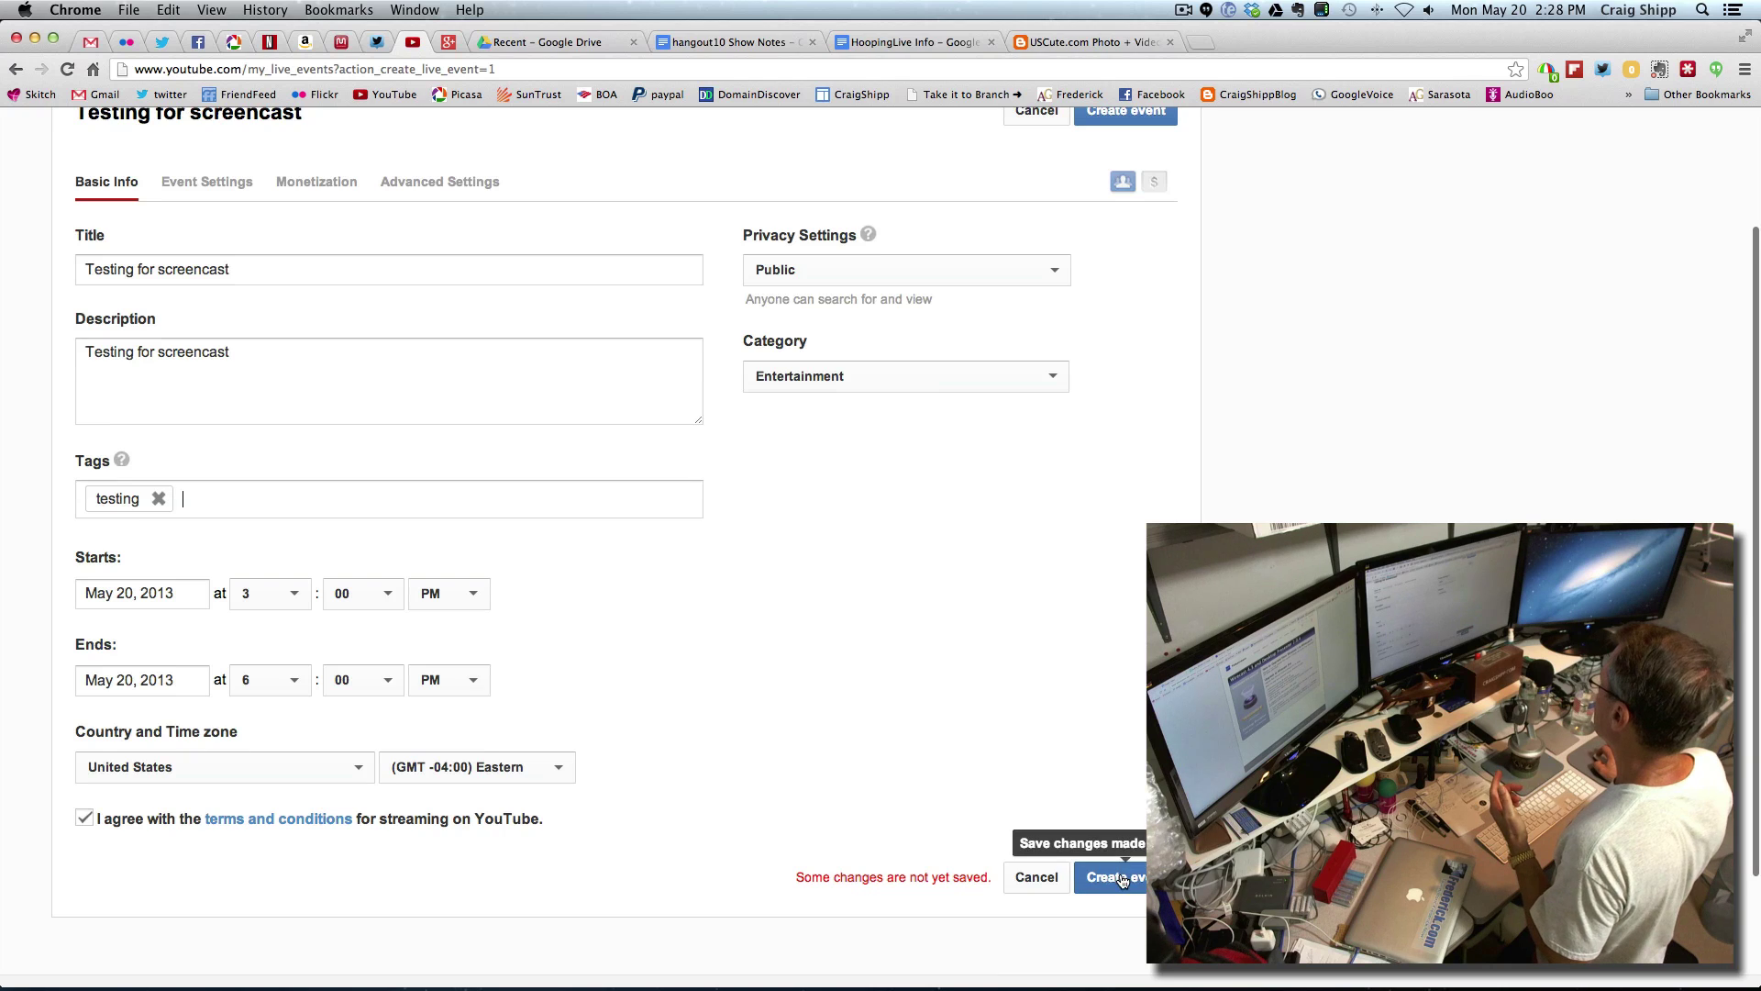
click(1121, 877)
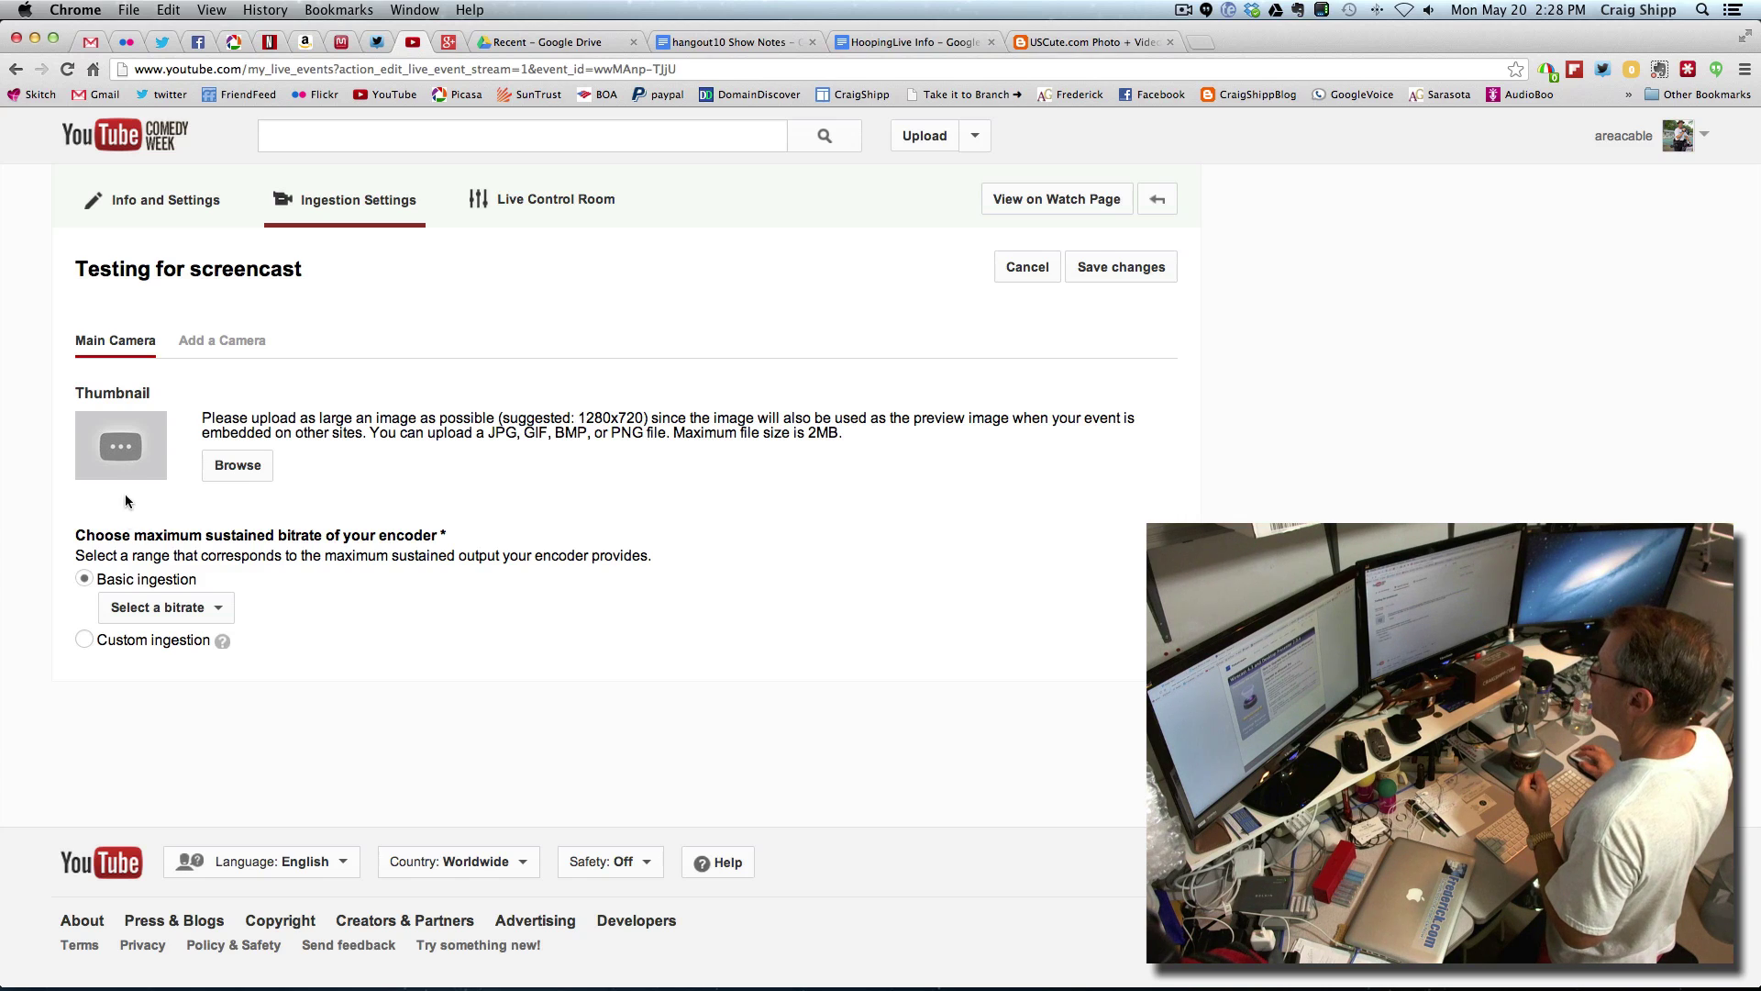
Step: Set the basic ingestion bitrate to 3000Kbps - 6000Kbps (1080p) and choose Wirecast for YouTube as the encoder
click(205, 608)
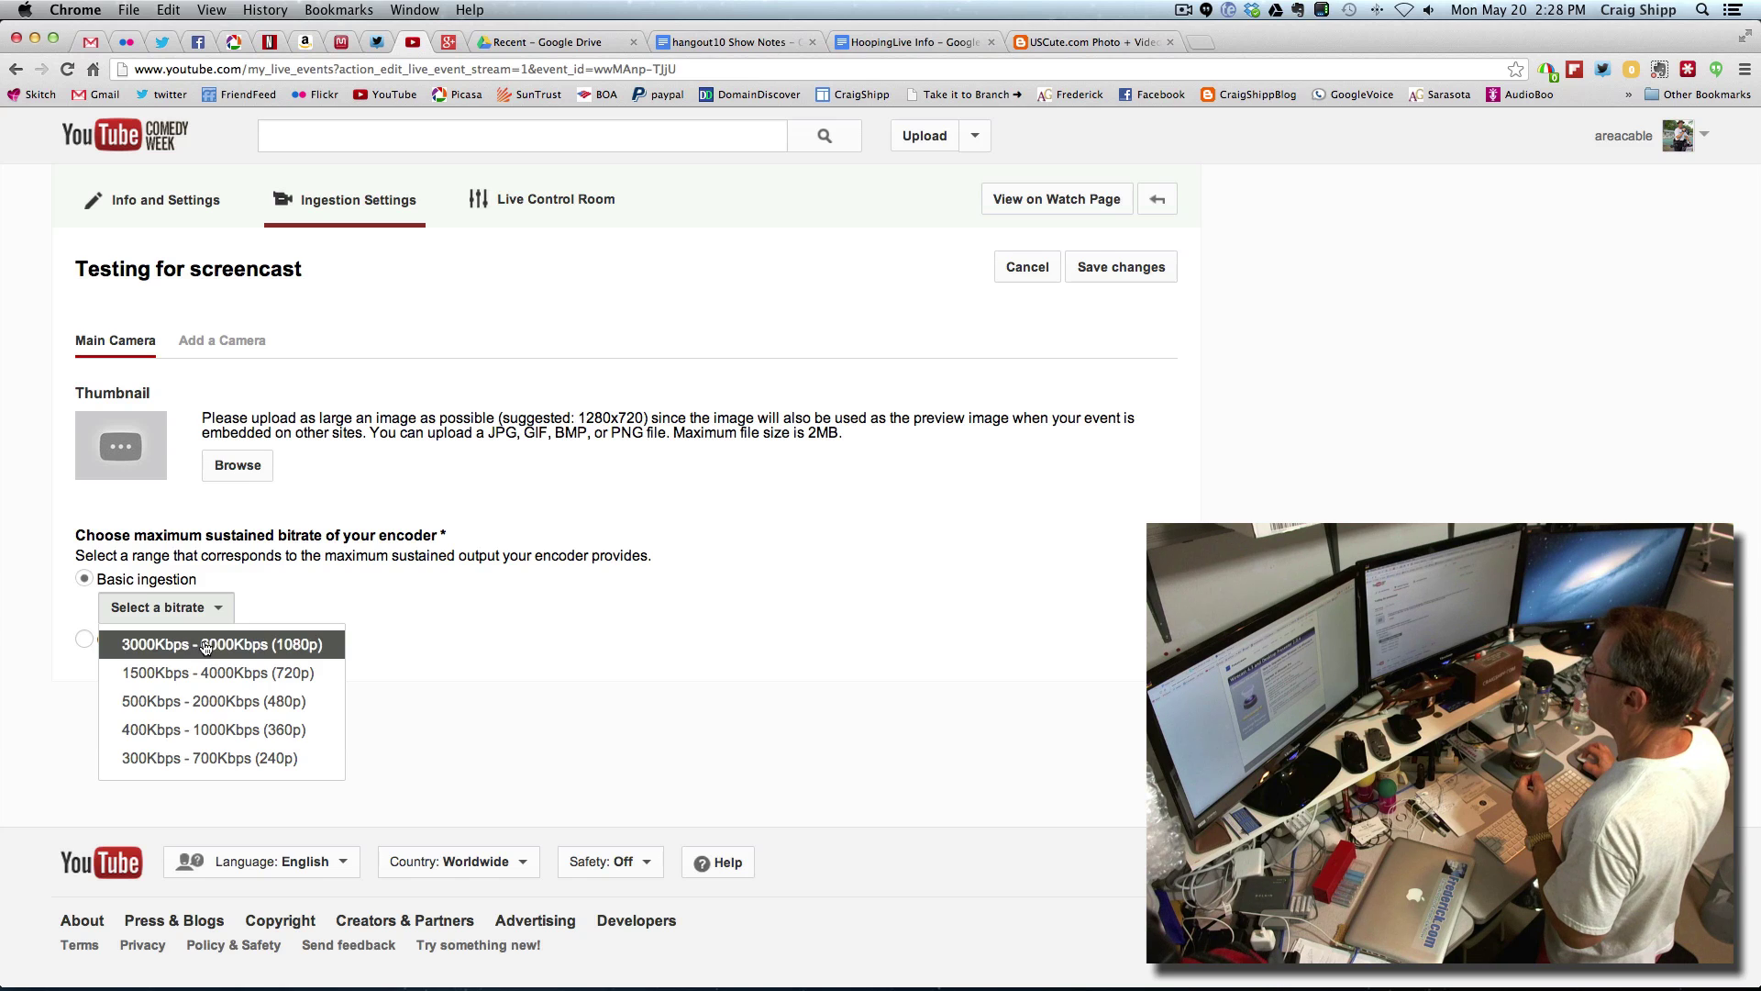
click(205, 644)
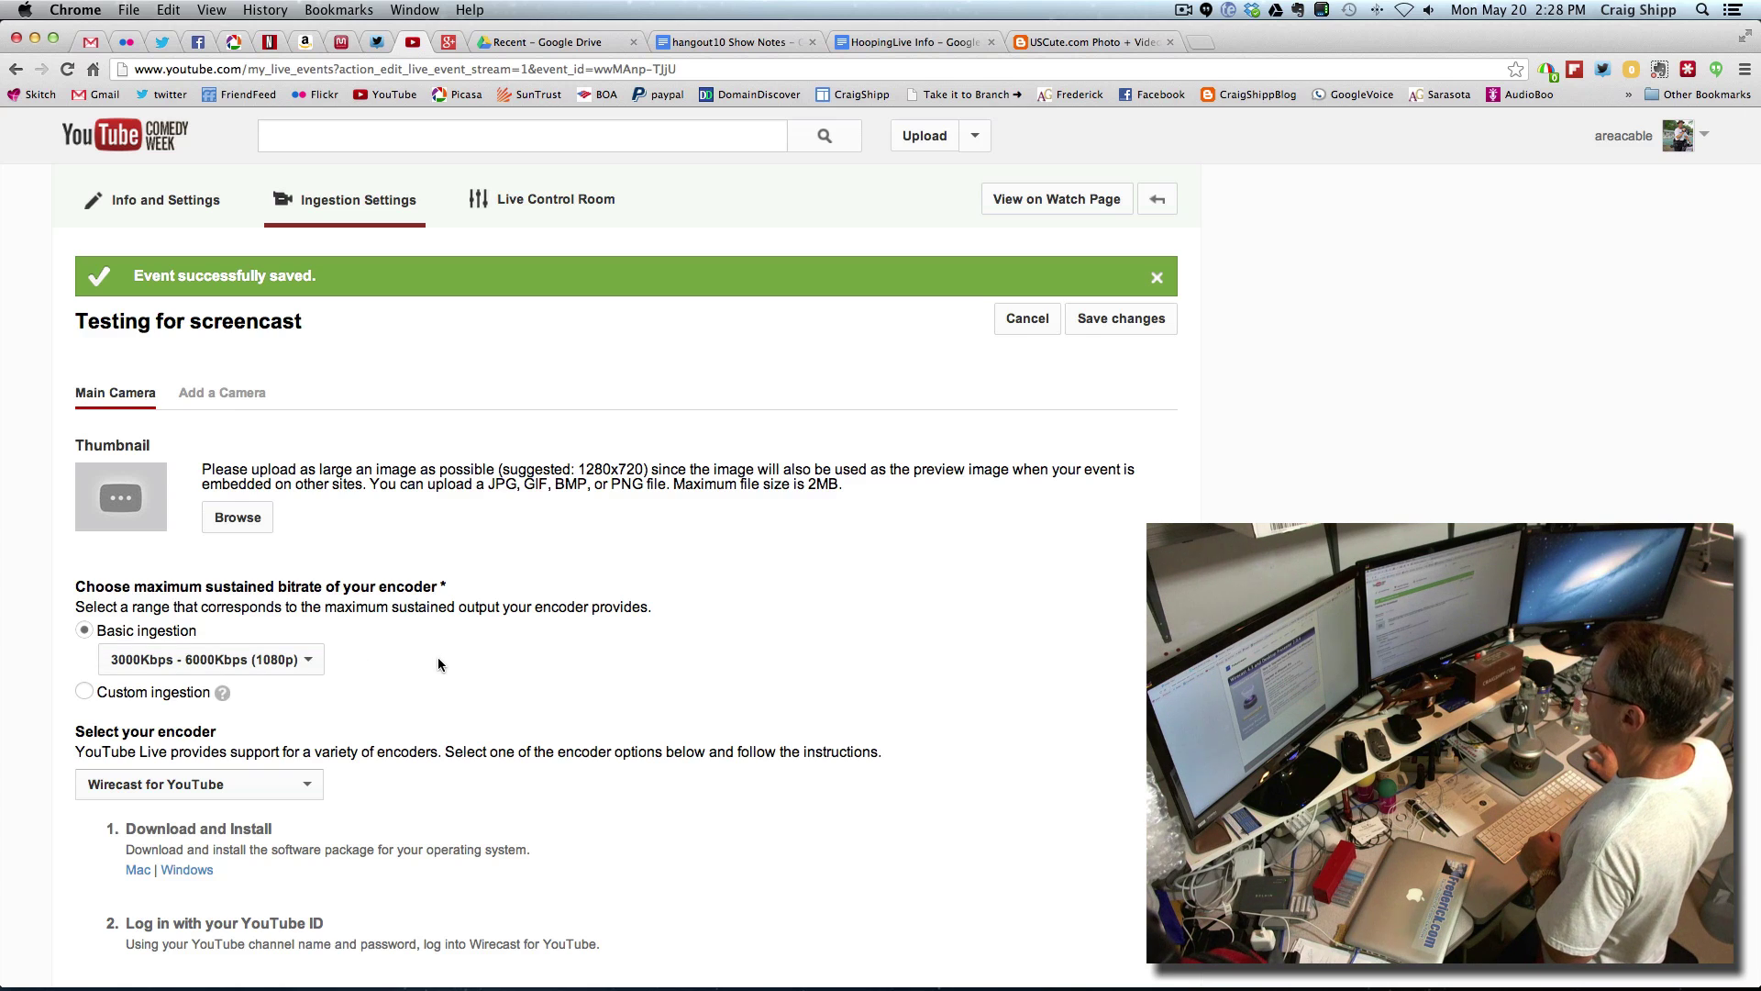
scroll(438, 660, down, 1)
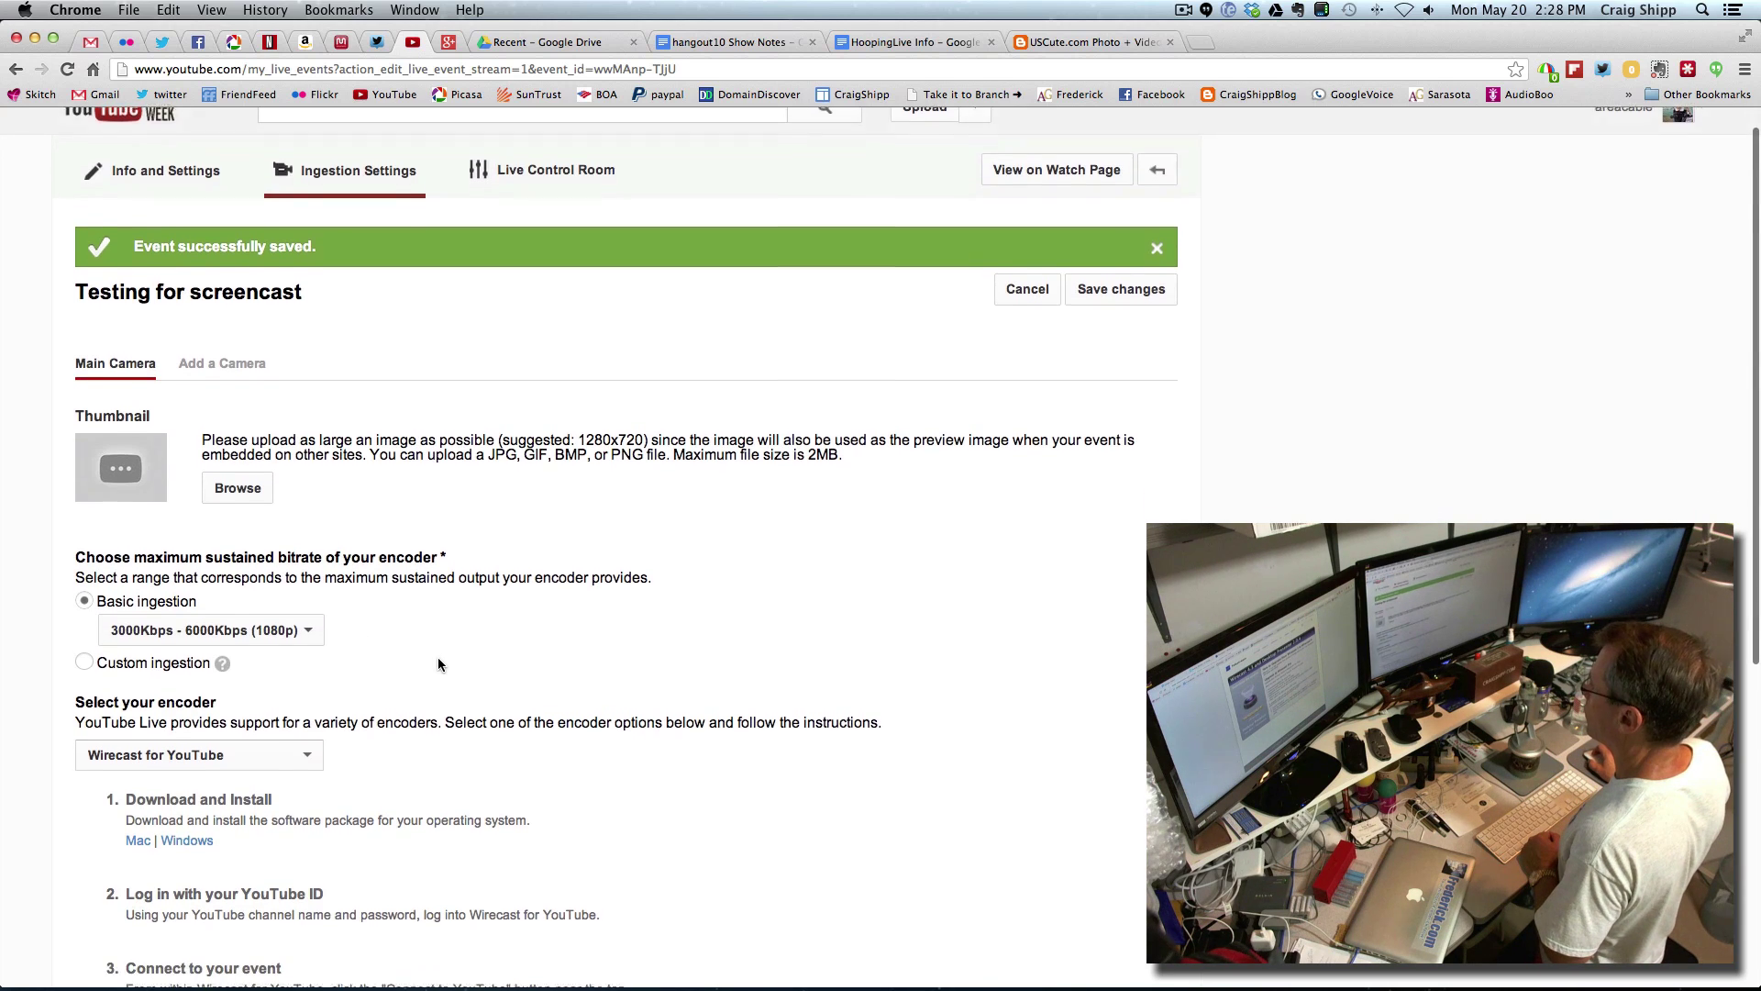
scroll(439, 665, down, 2)
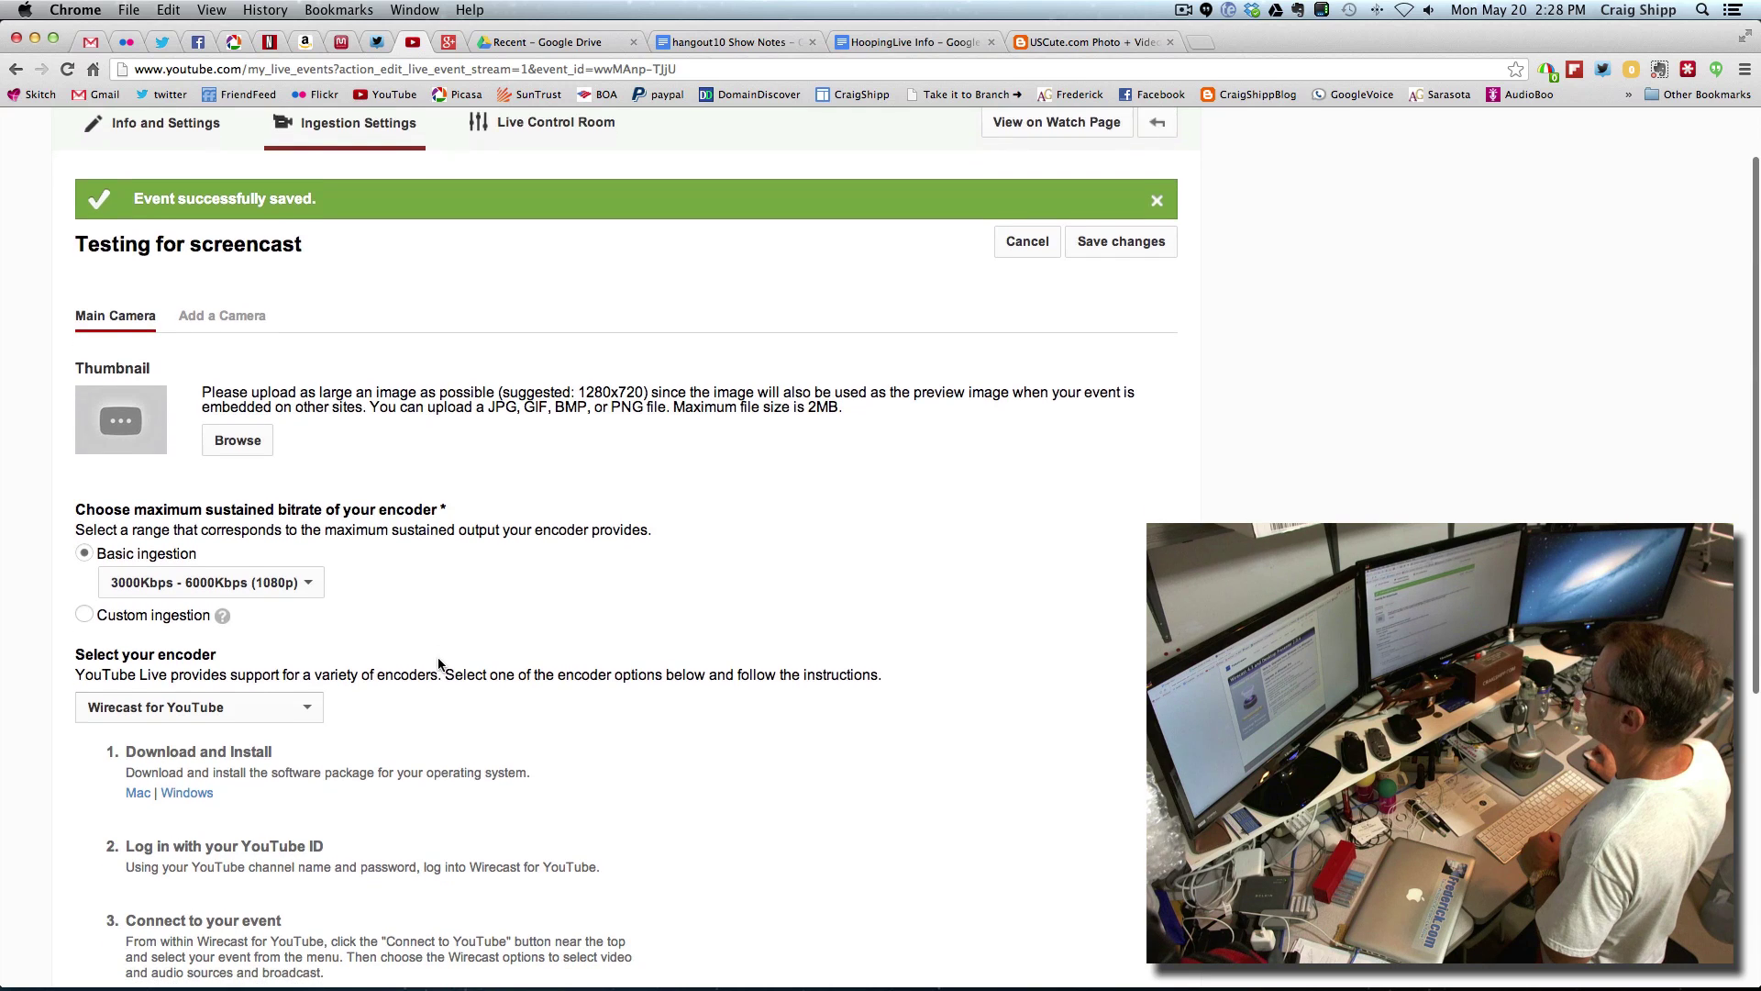
scroll(438, 657, down, 2)
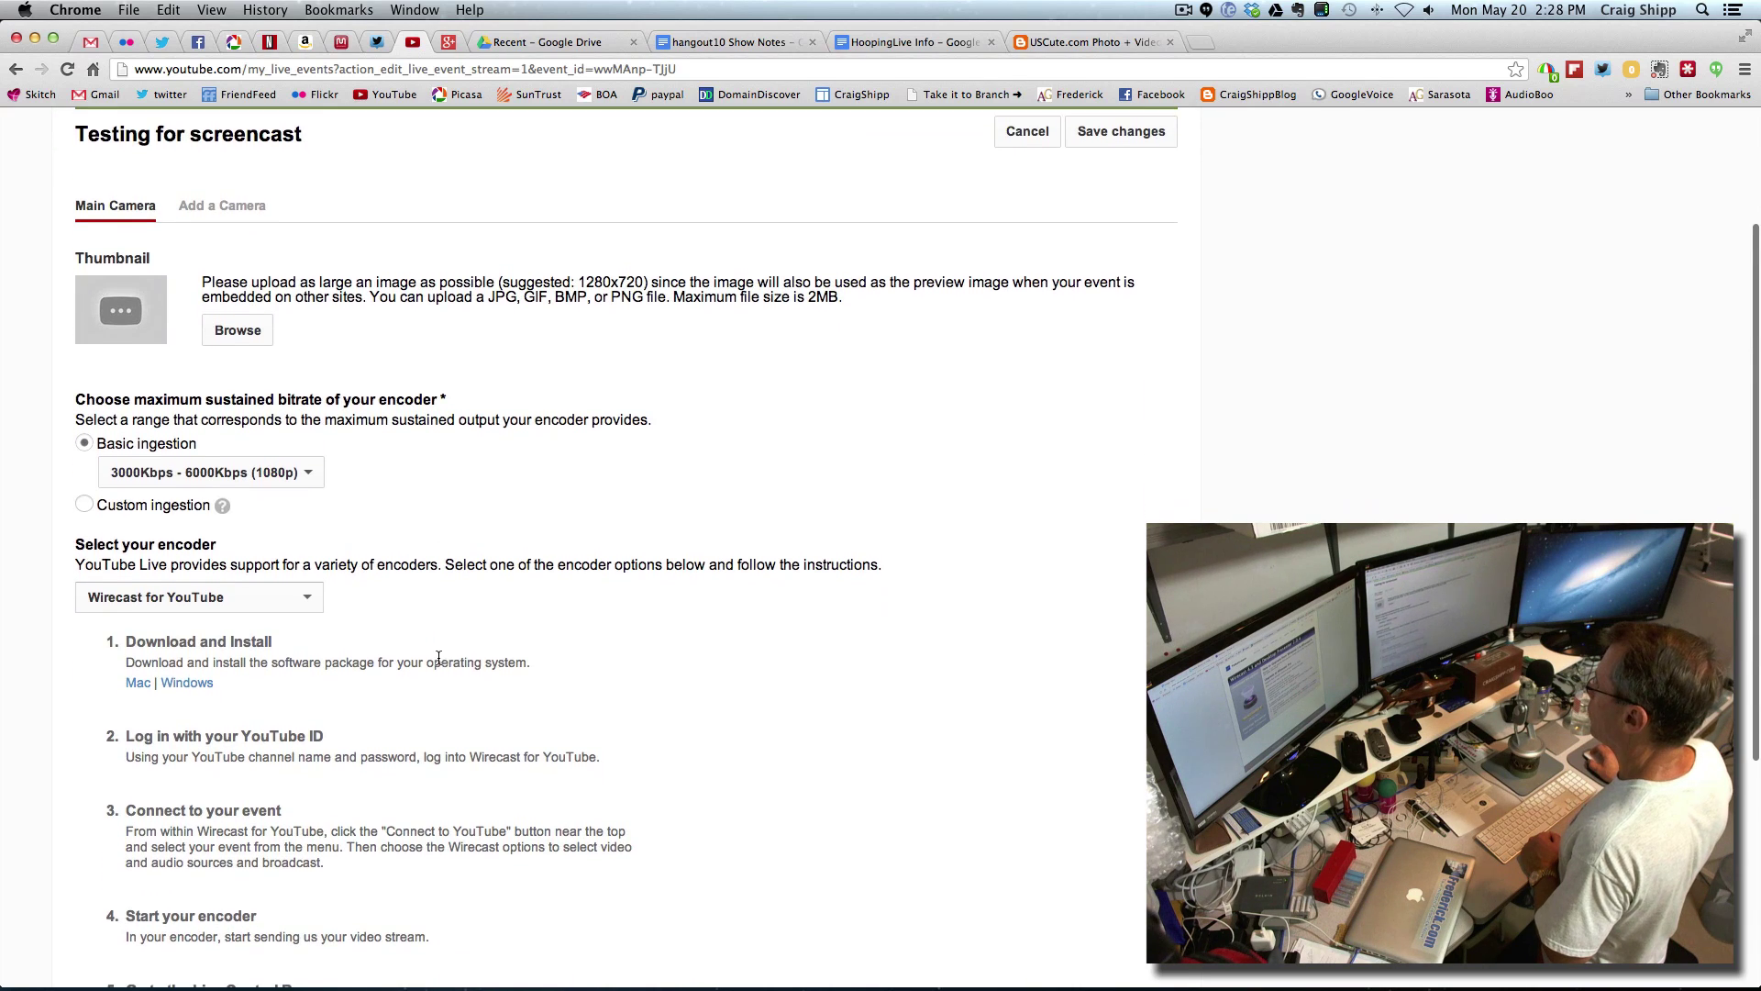
scroll(439, 659, down, 1)
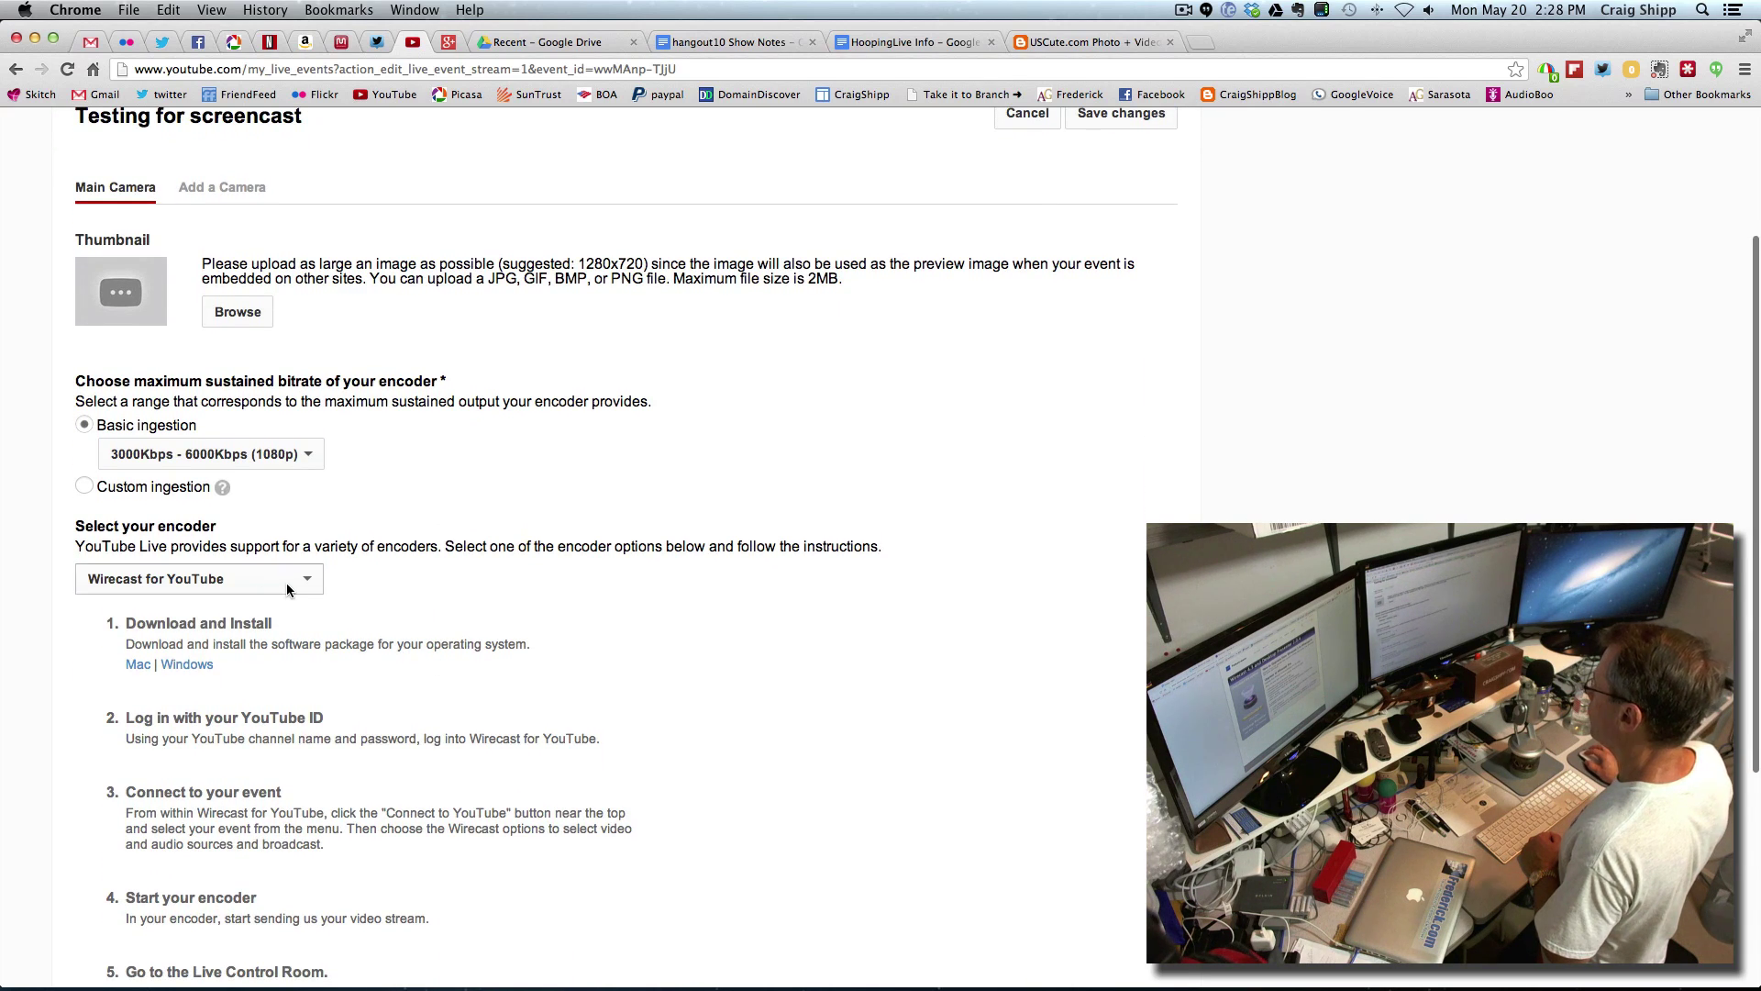
click(288, 583)
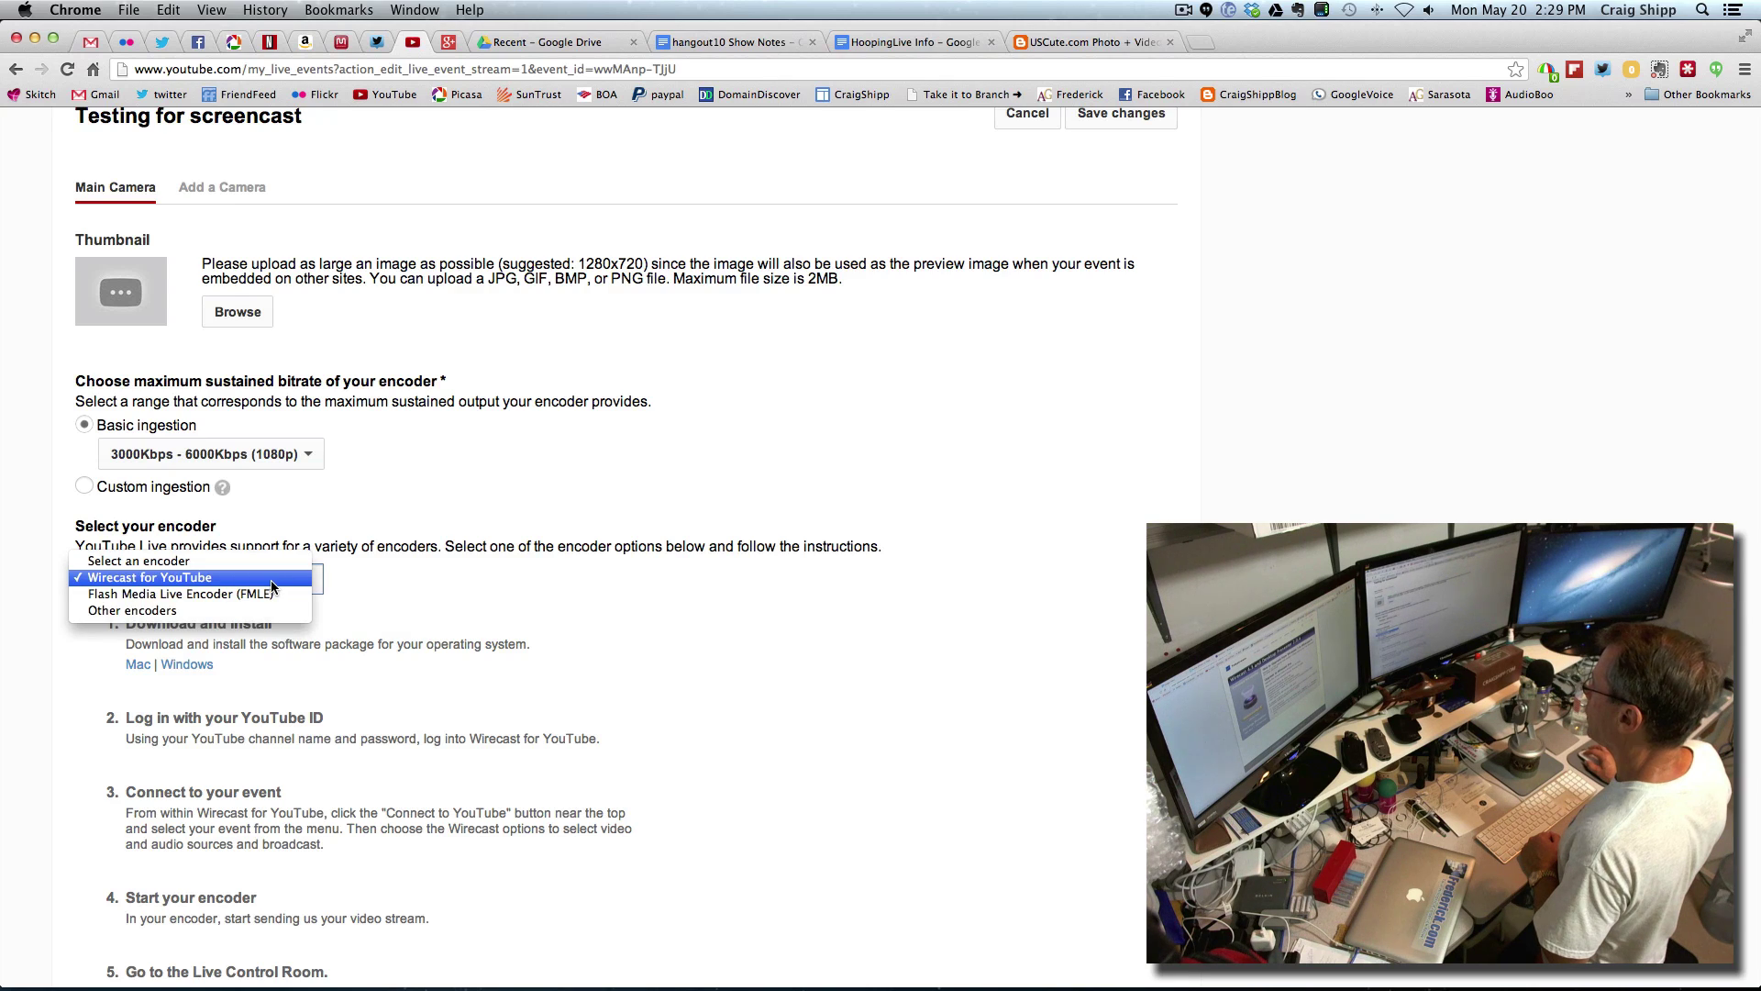
click(271, 582)
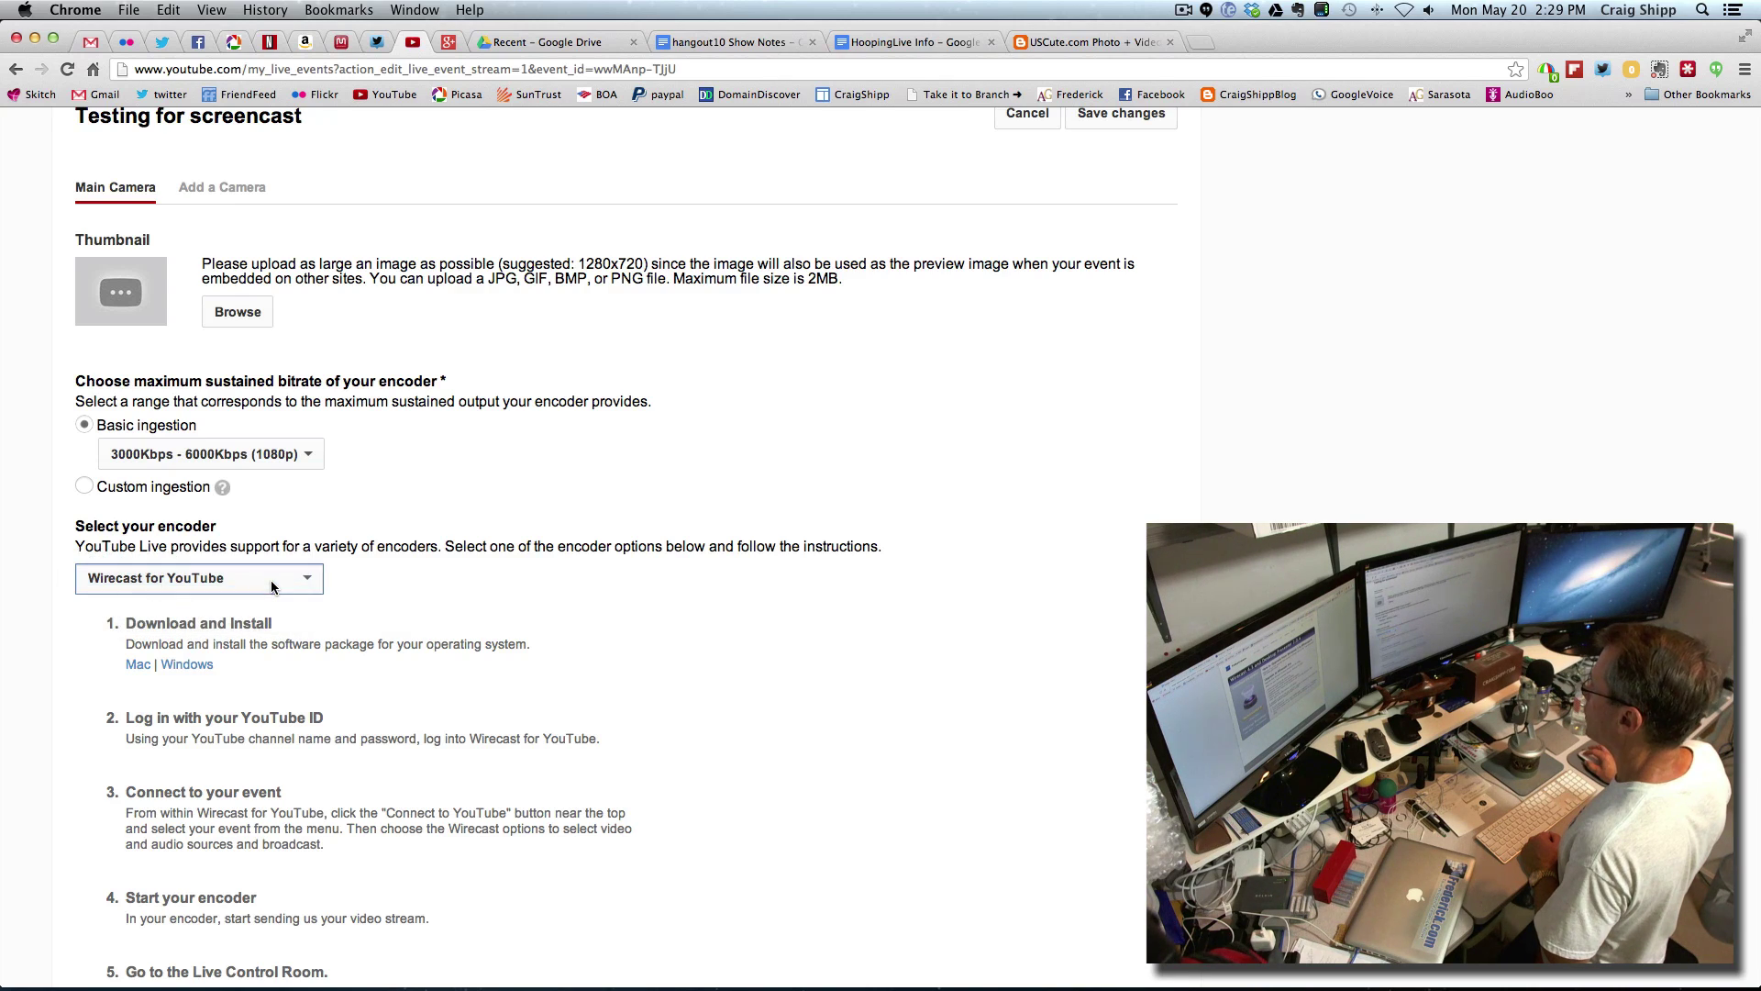
Step: Download the free Play version of Wirecast for YouTube for Mac, saving it to the Desktop as Wirecast_for_YouTube_4.2.6
click(137, 665)
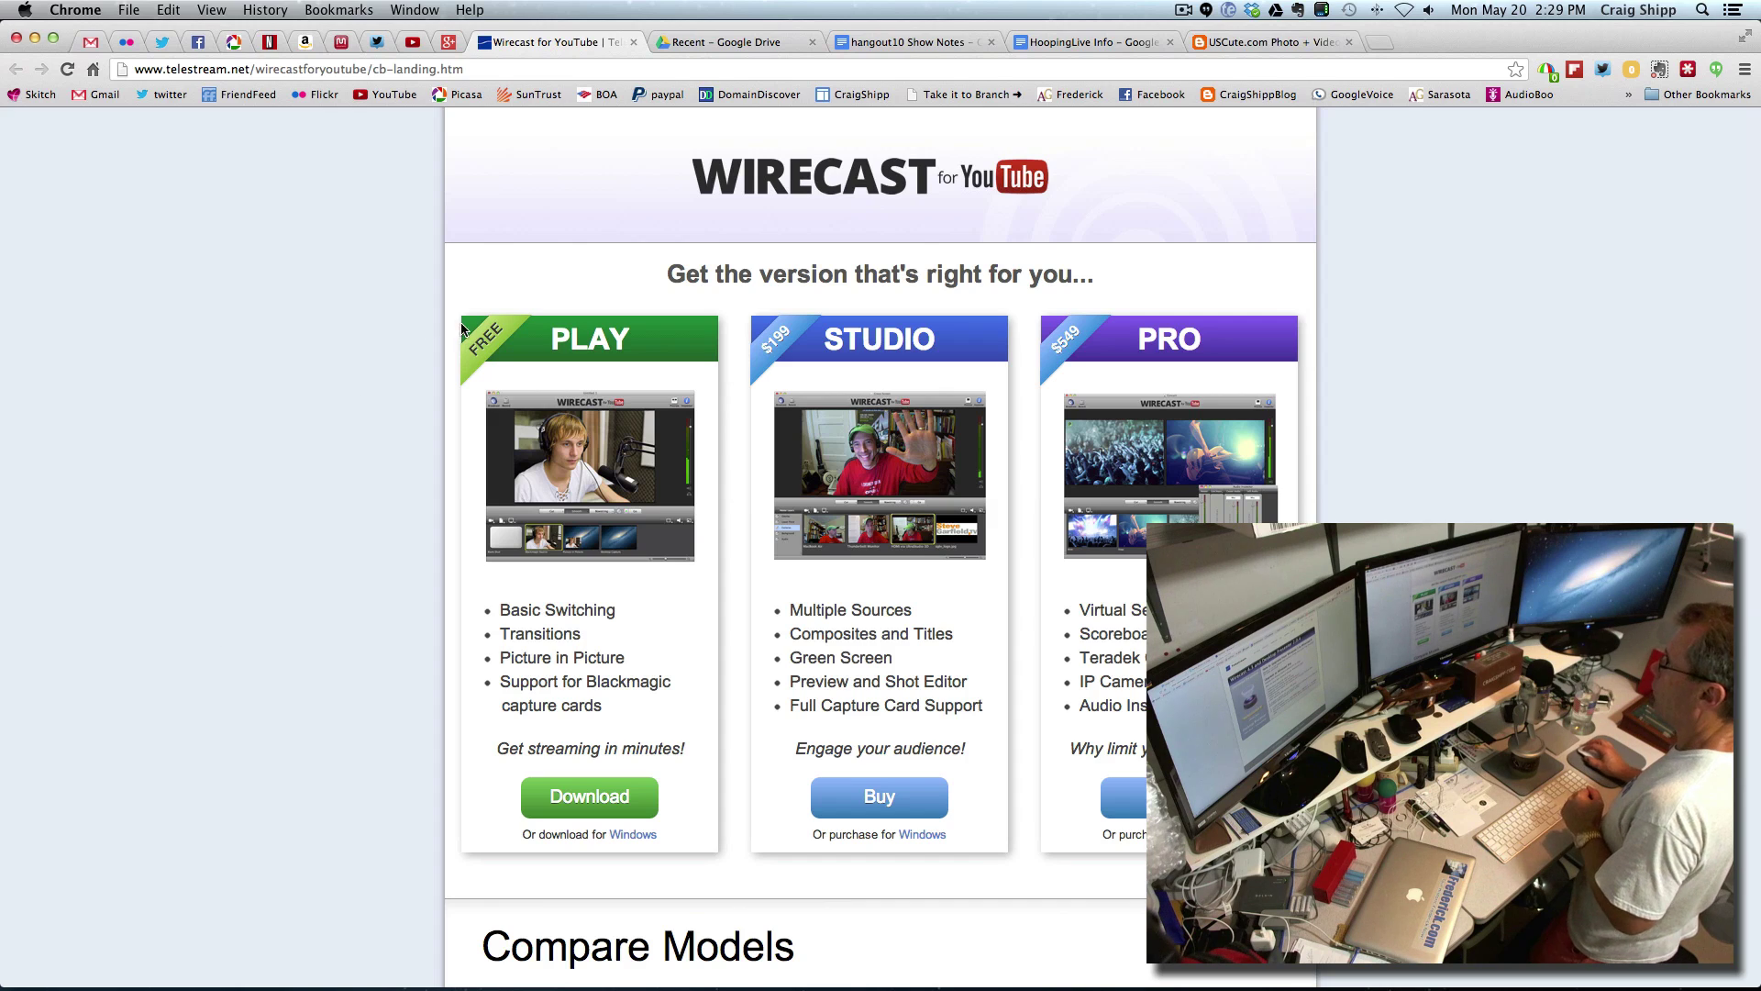
click(562, 797)
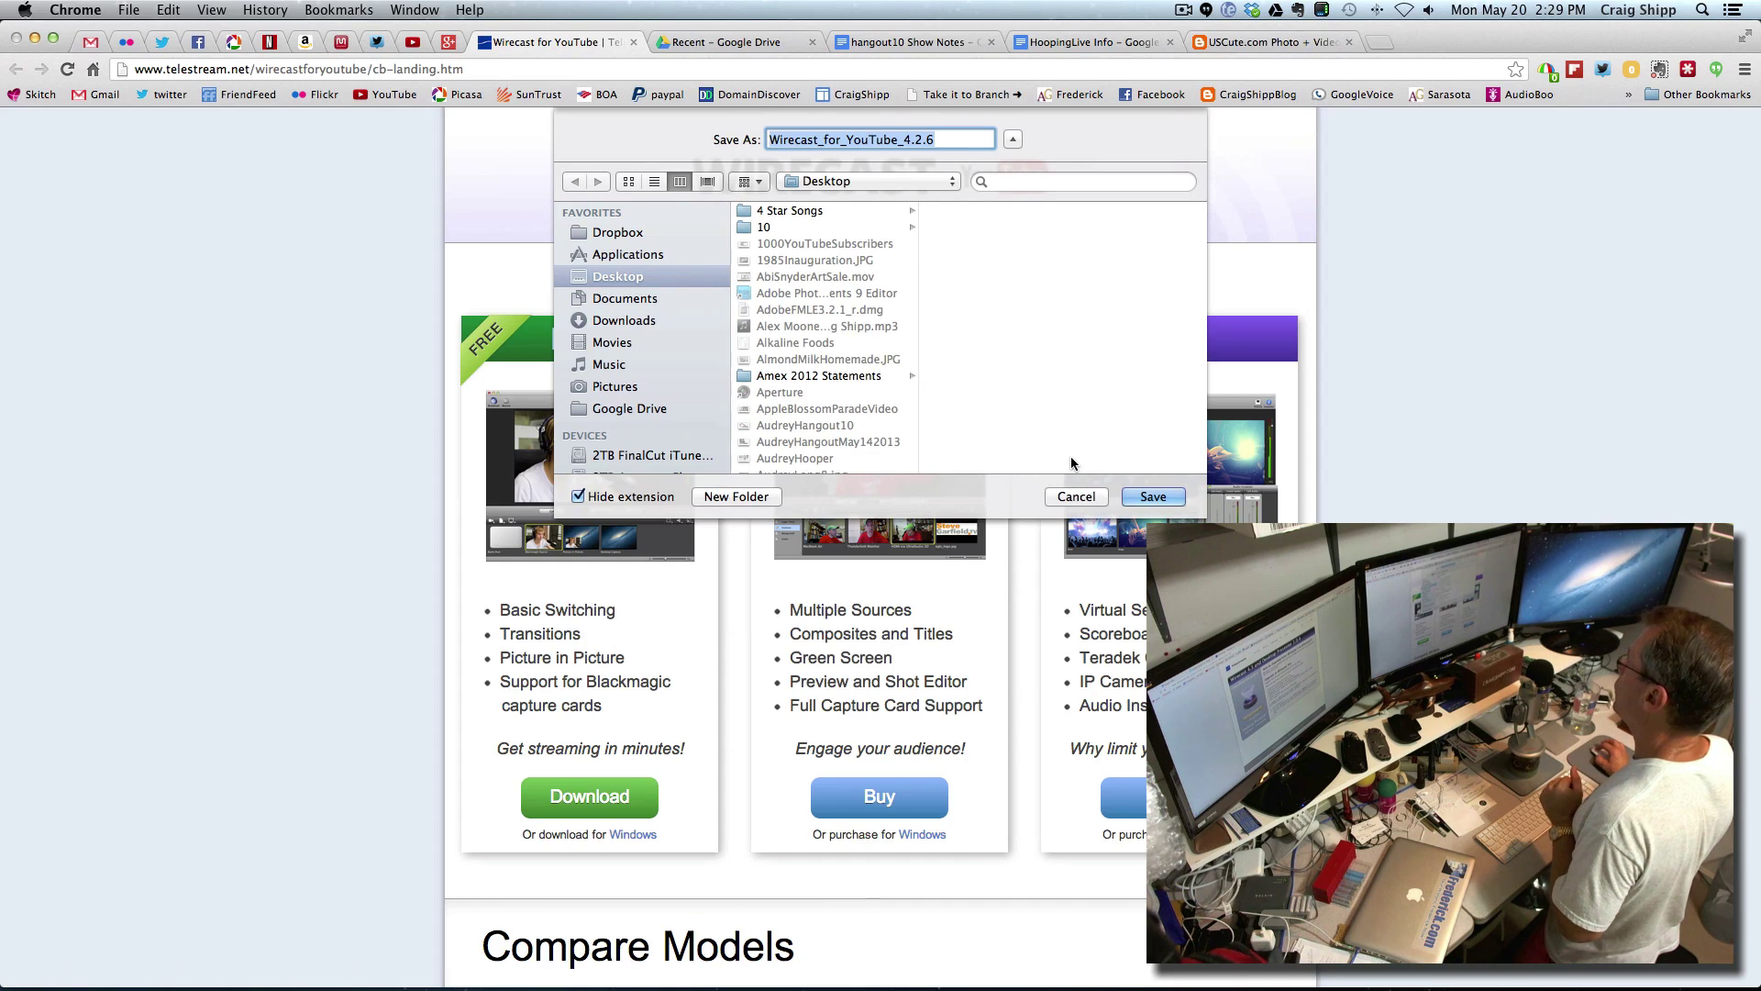
click(1134, 495)
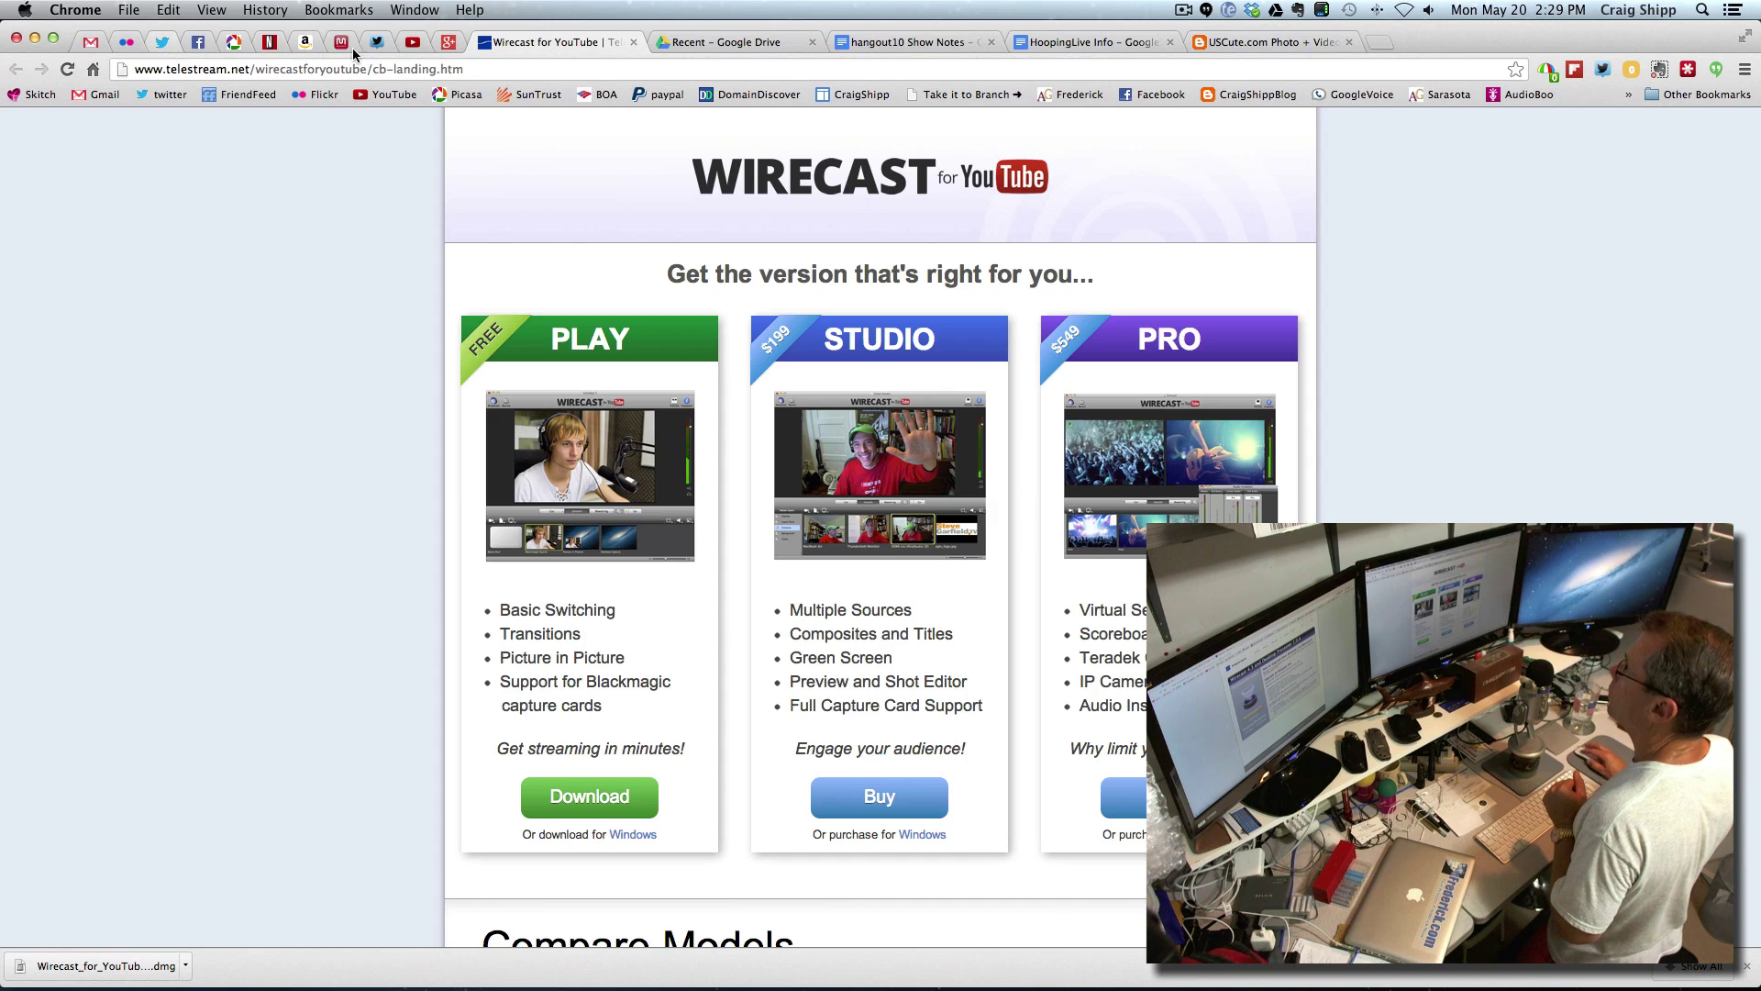
Step: Return to the event's ingestion settings page, then minimize the browser window to reach the desktop
click(410, 42)
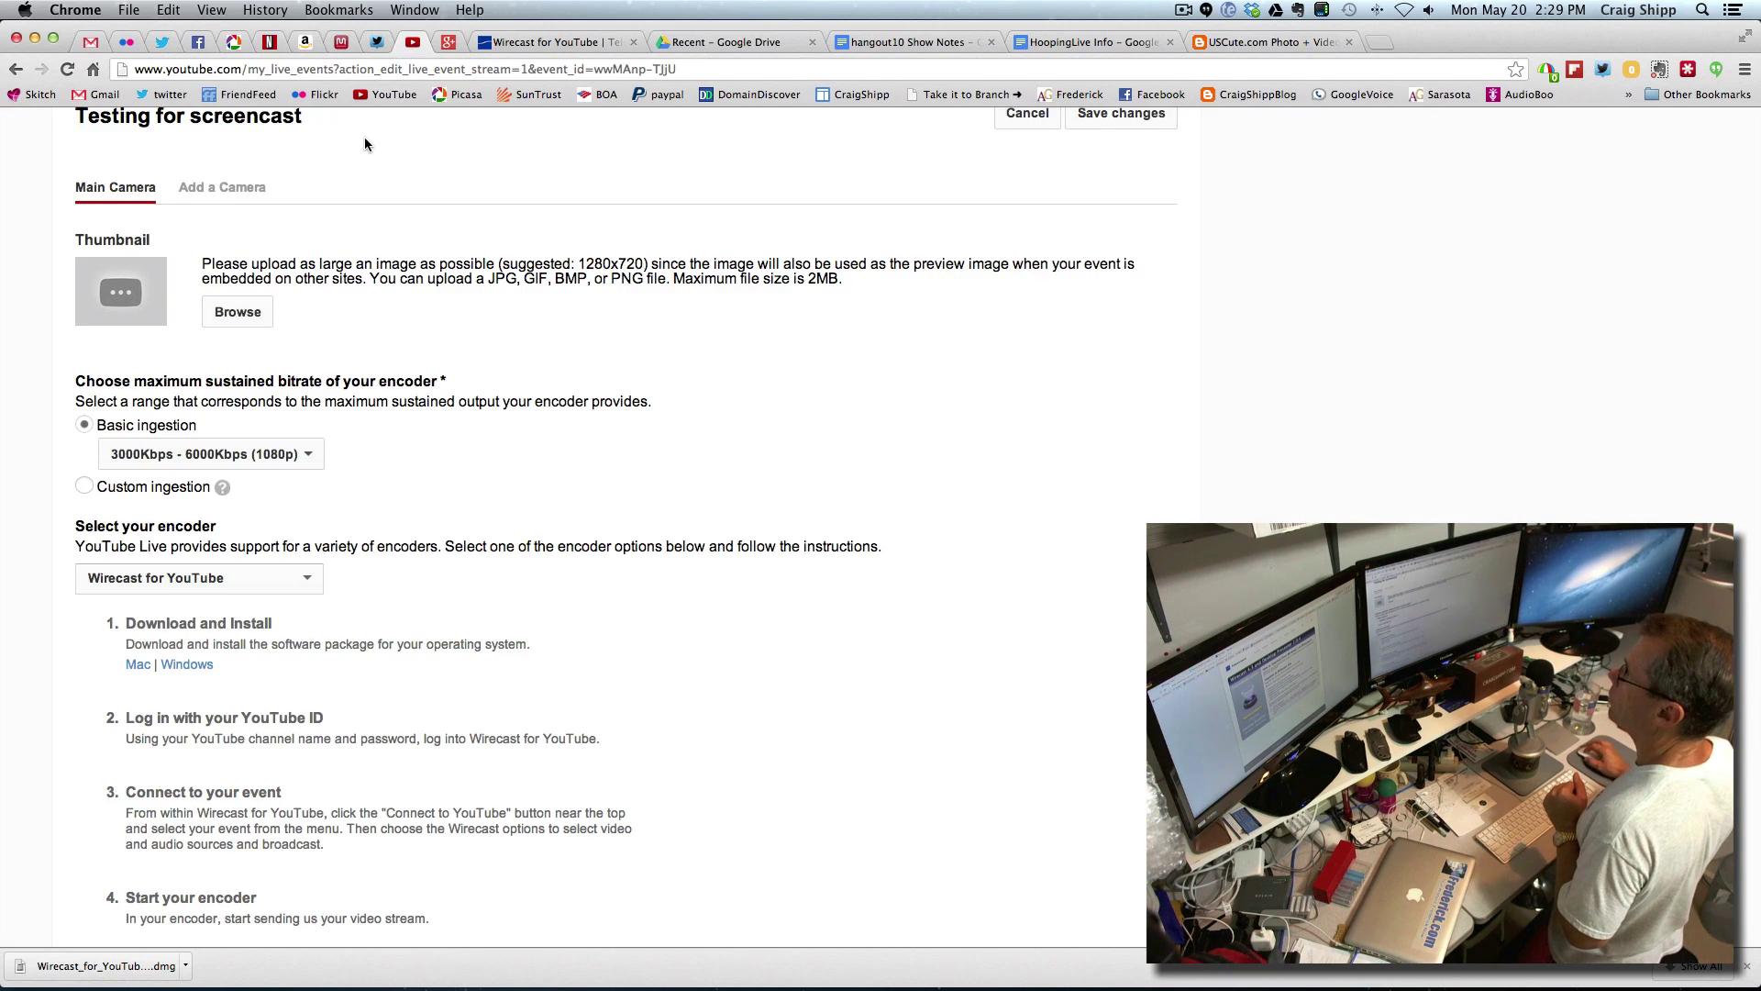
scroll(267, 189, up, 3)
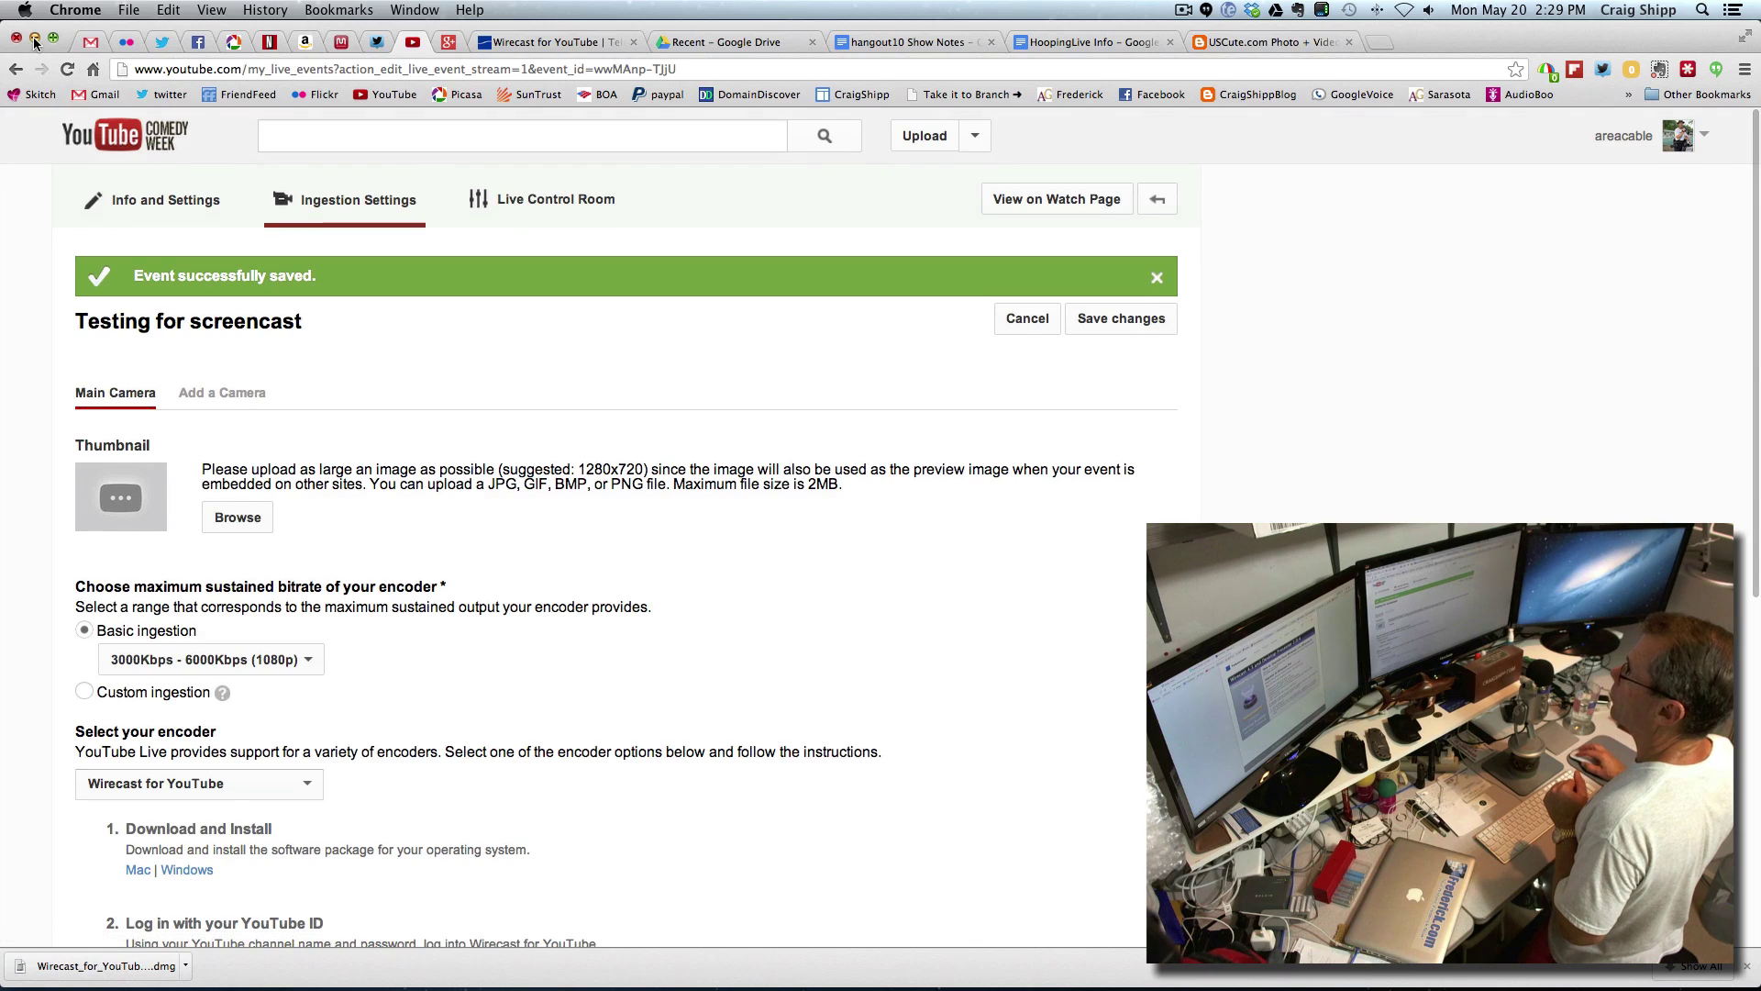
click(34, 38)
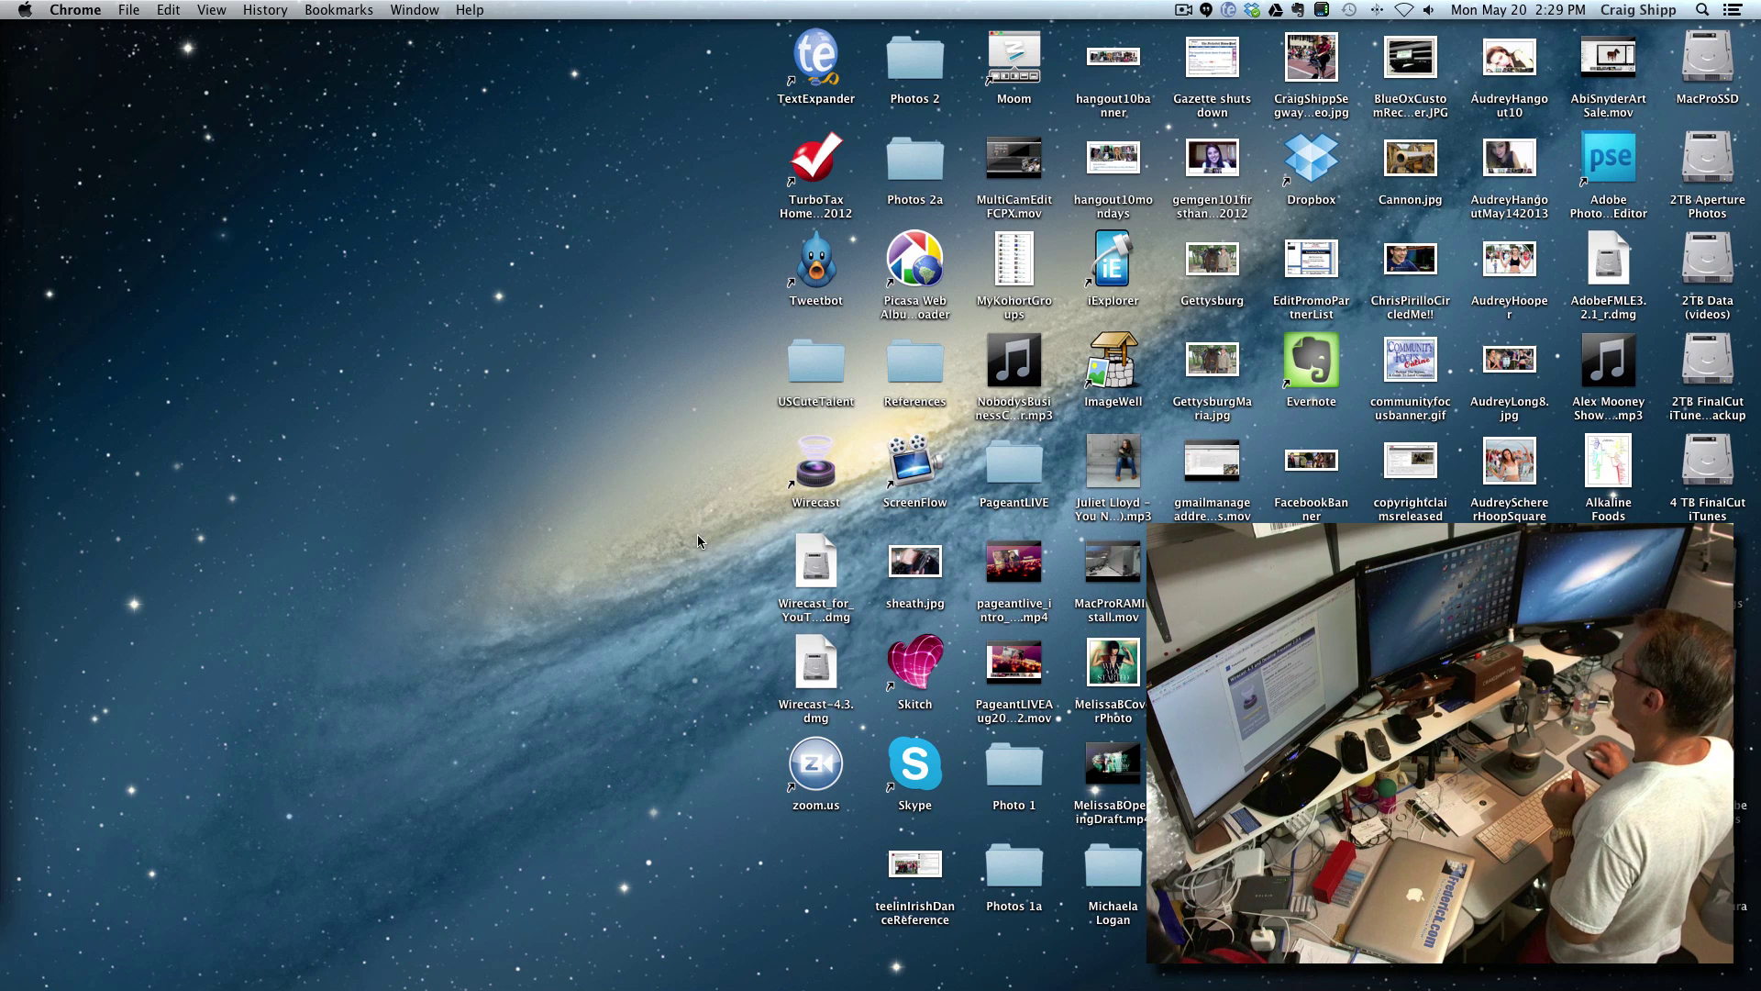
Step: Check the file information of Wirecast-4.3.dmg on the desktop and close it
click(810, 673)
right_click(810, 673)
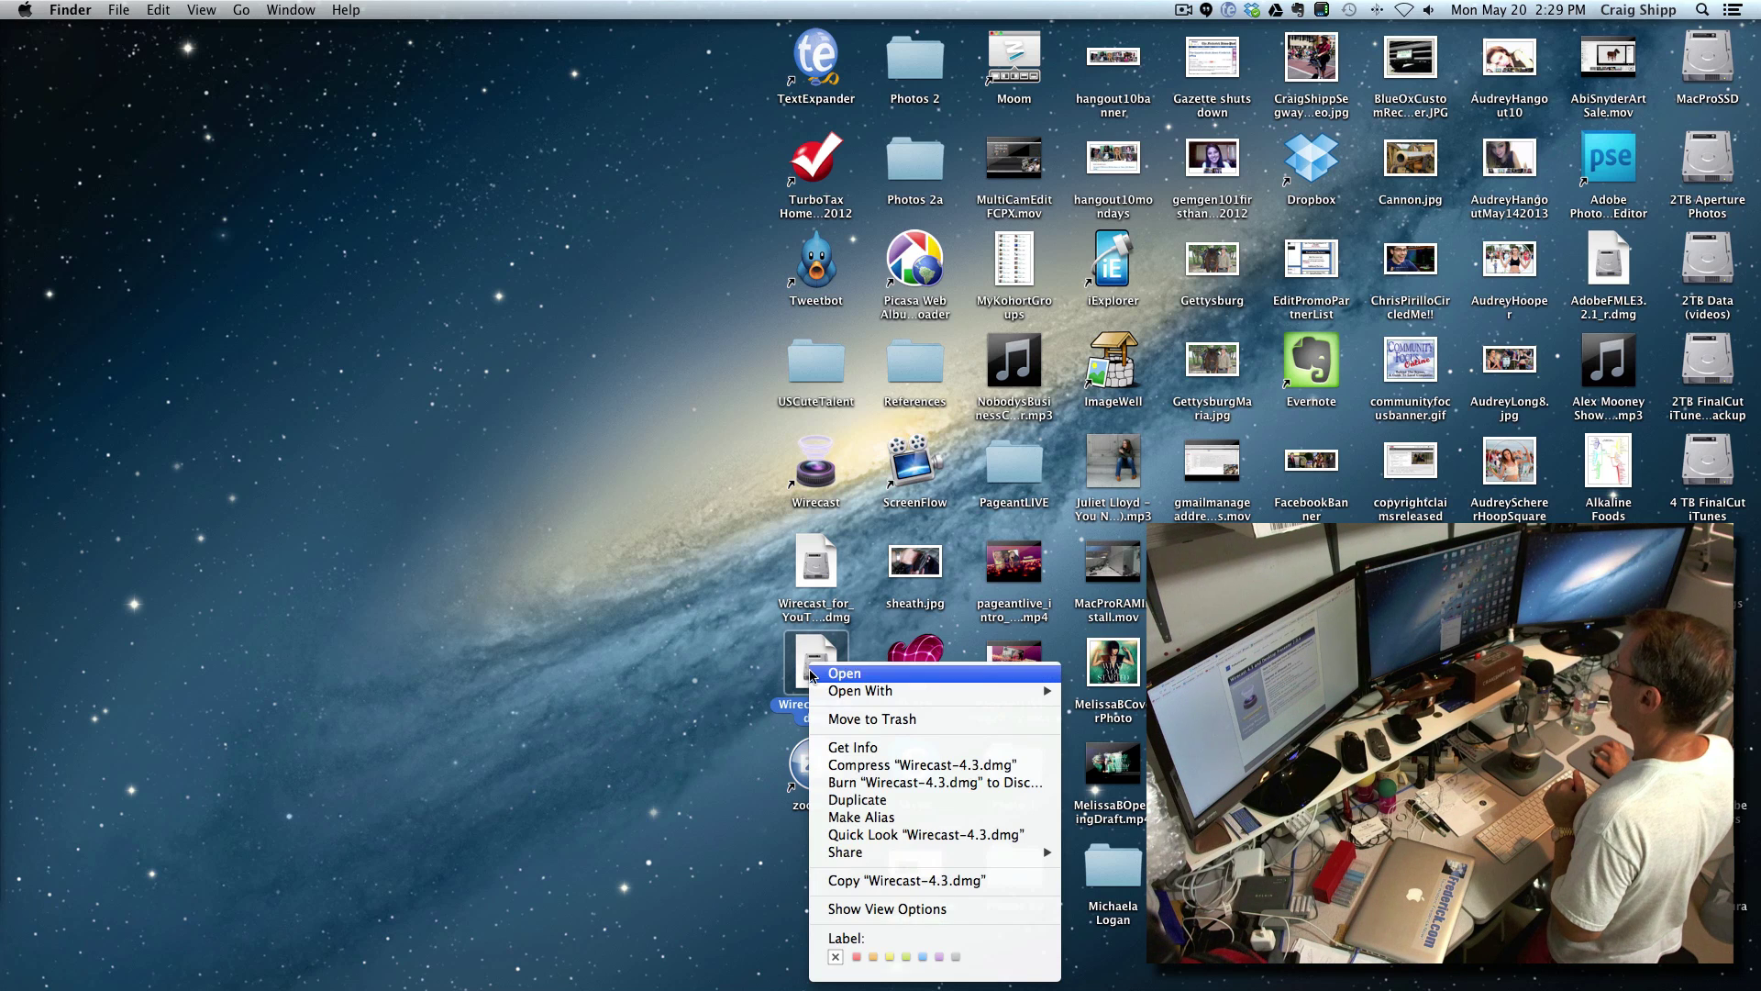
click(828, 748)
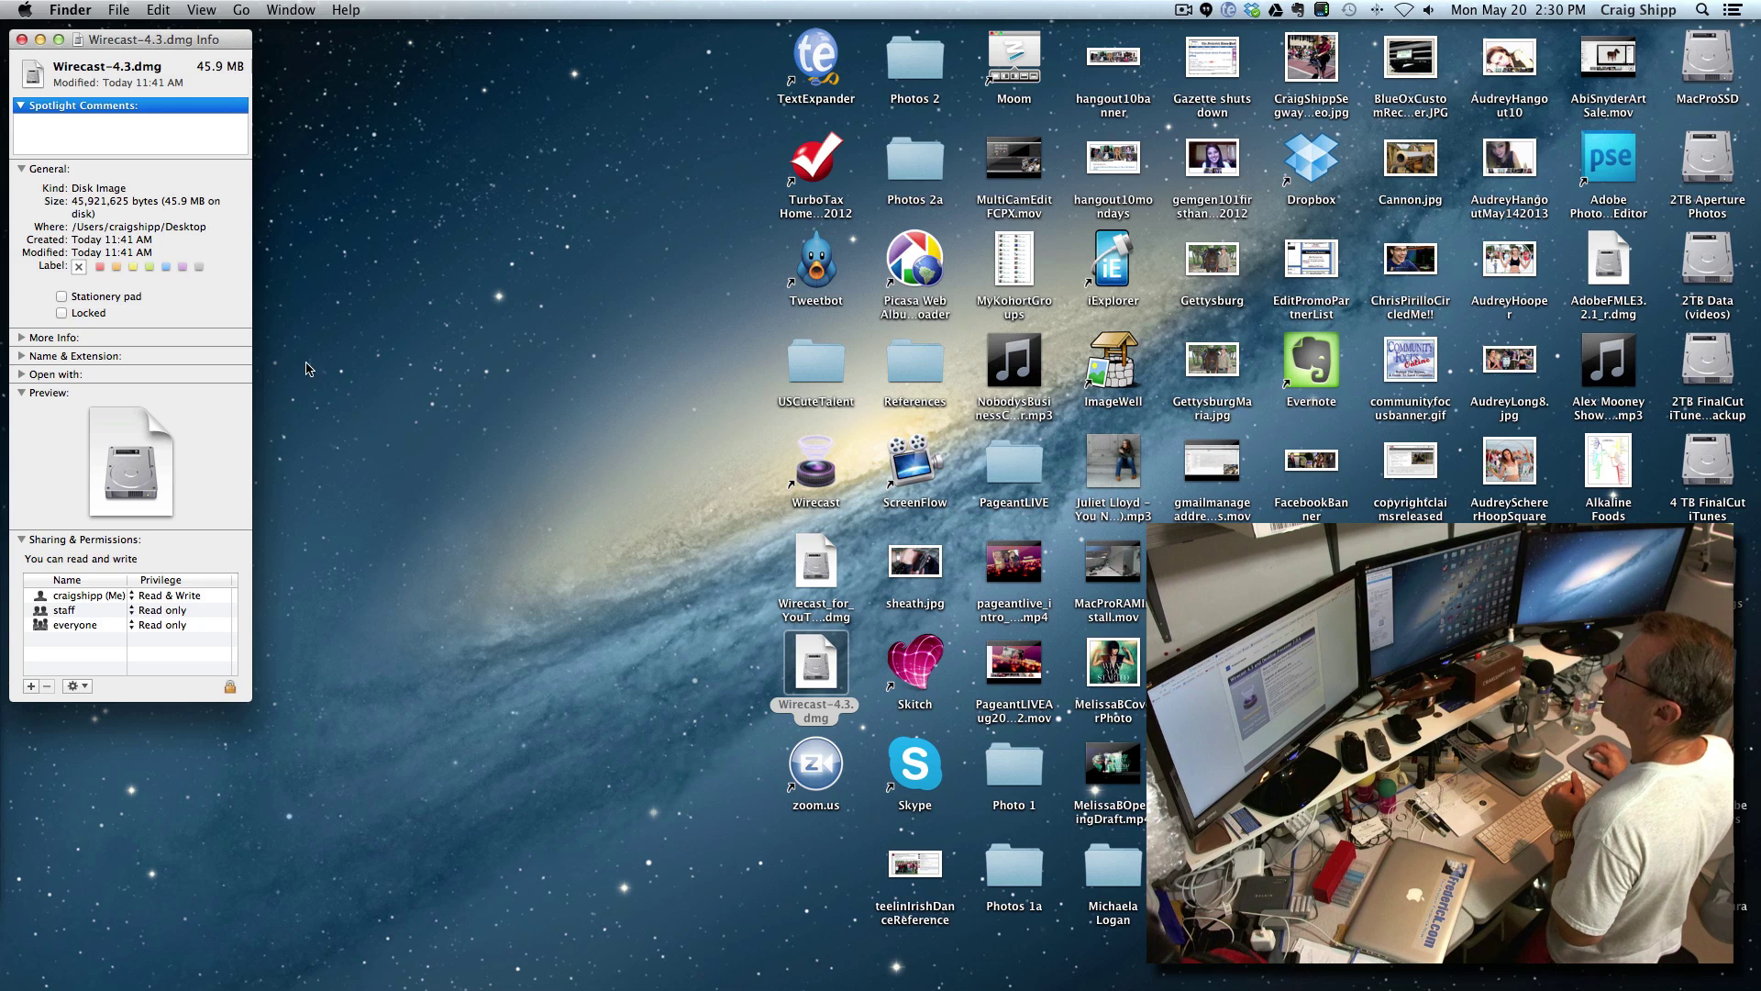
click(21, 39)
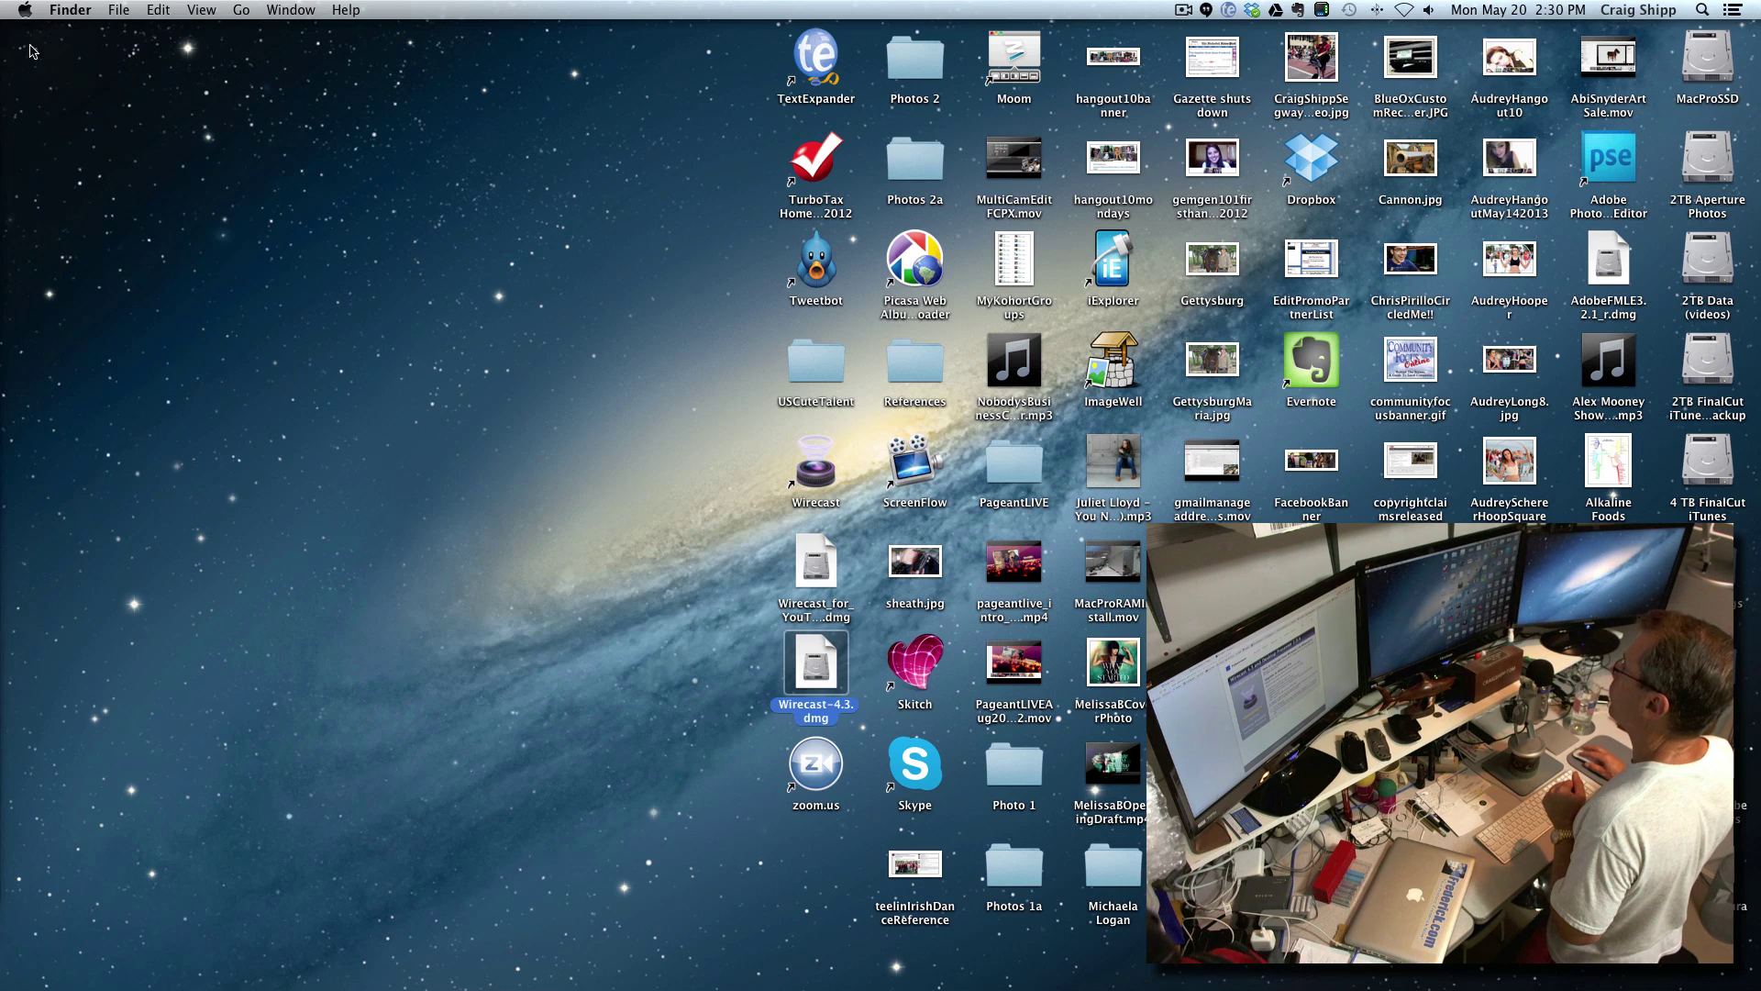
Step: Show the file information of the downloaded Wirecast_for_YouTube_4.2.6.dmg on the desktop
click(822, 580)
right_click(821, 578)
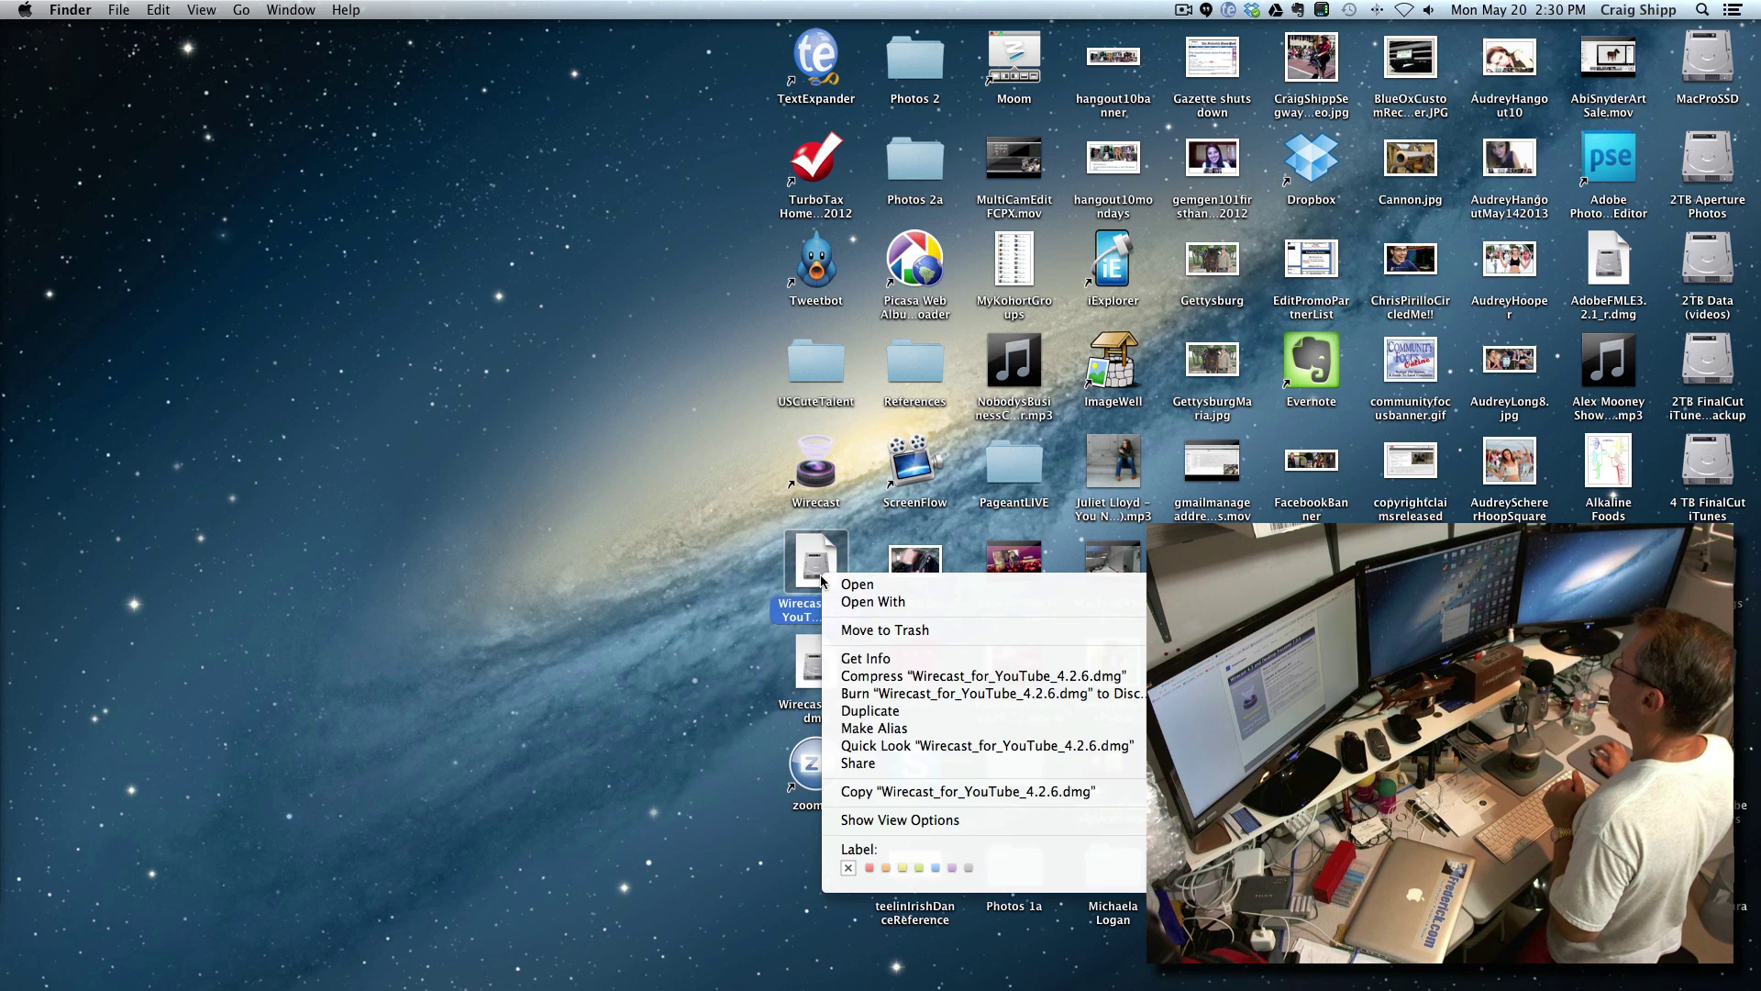
click(843, 659)
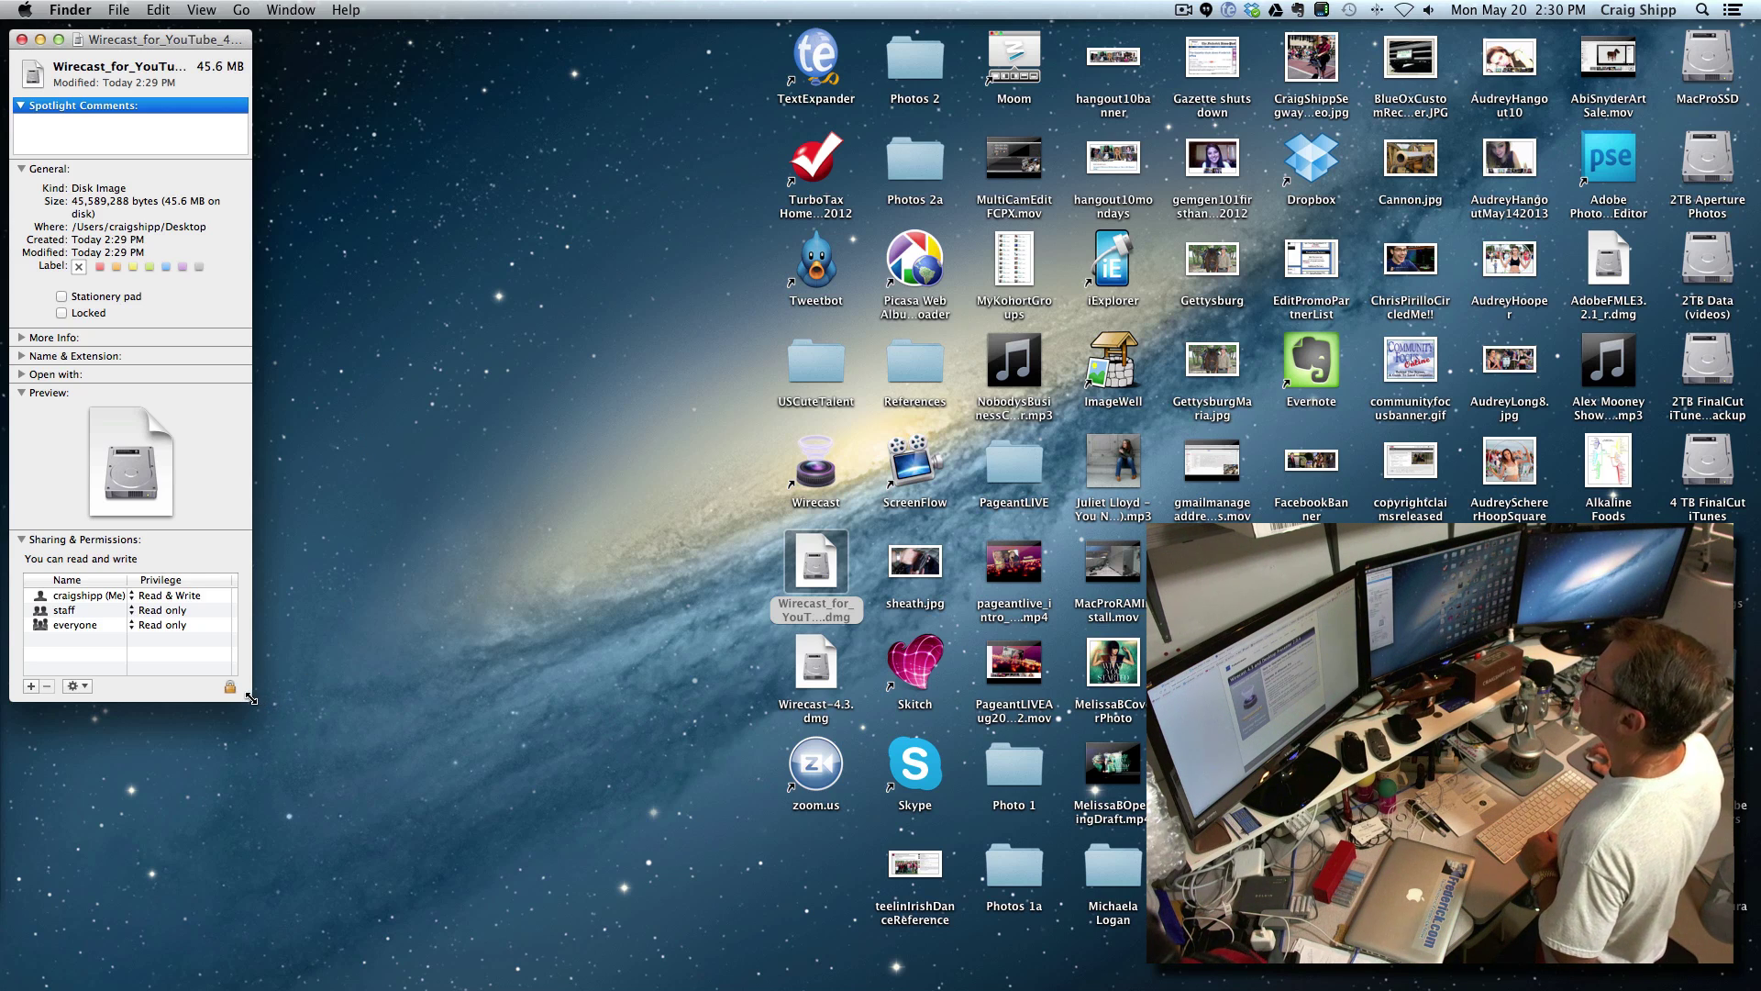
Step: Widen and close the file information window, then move Wirecast-4.3.dmg from the desktop to the Trash
drag(249, 698, 472, 722)
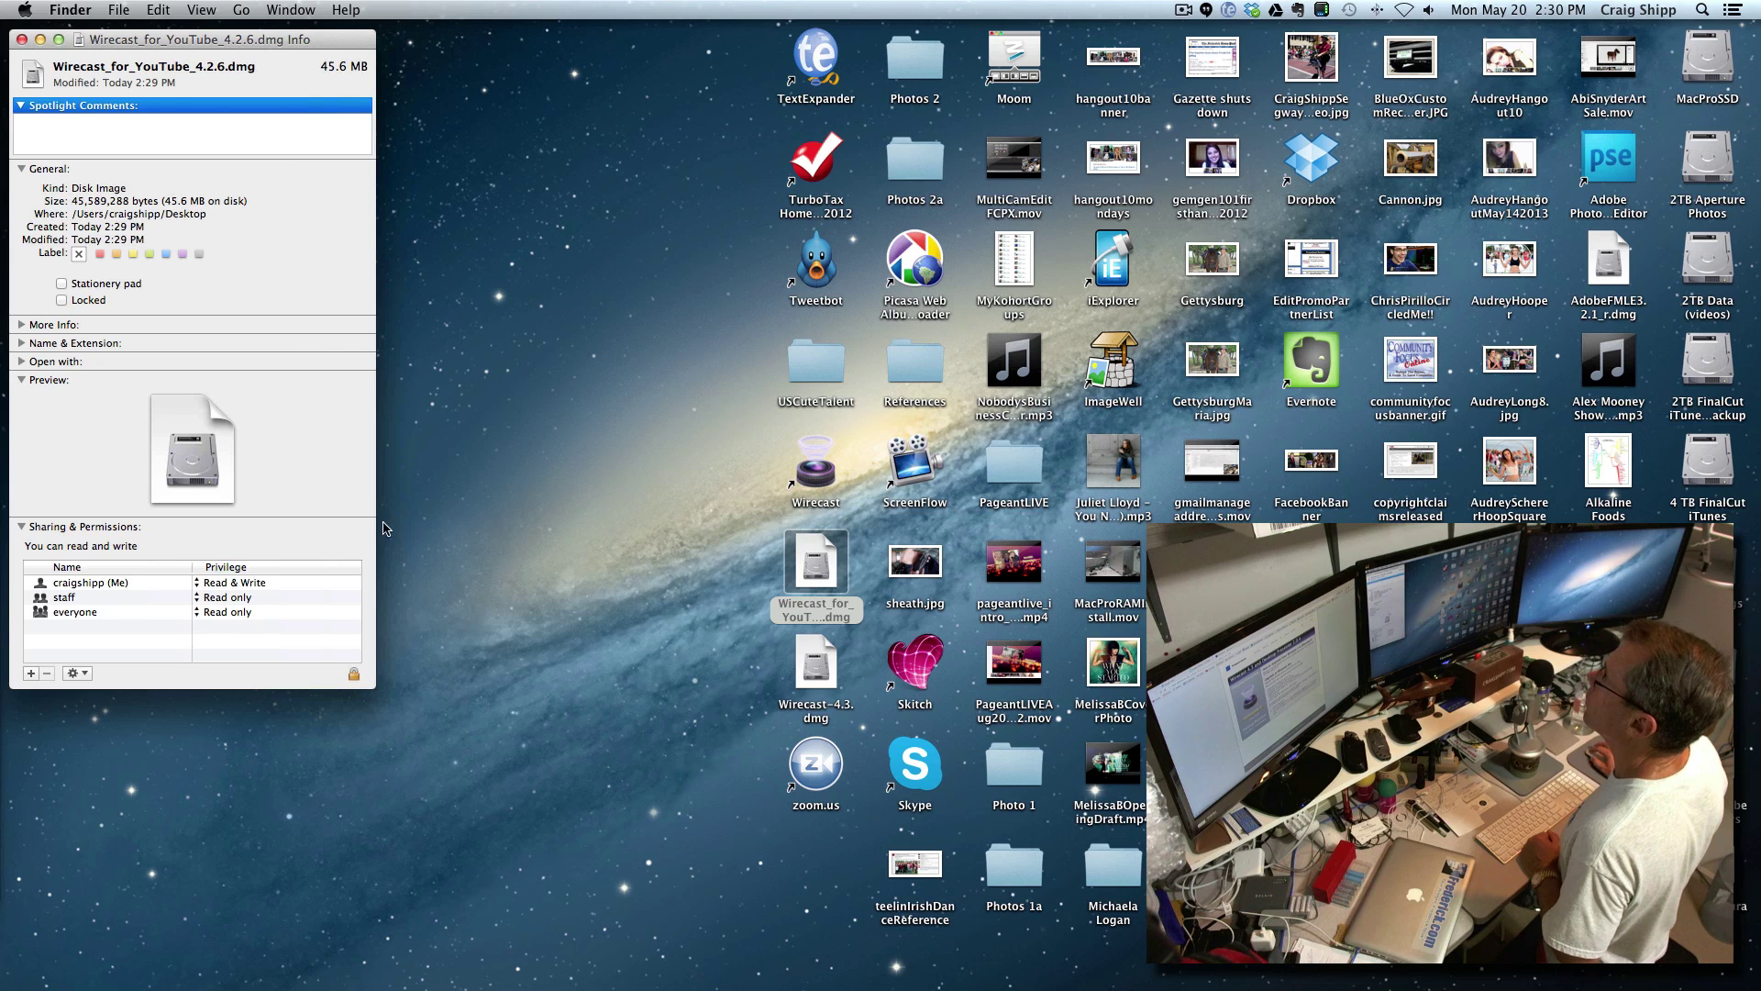
click(22, 39)
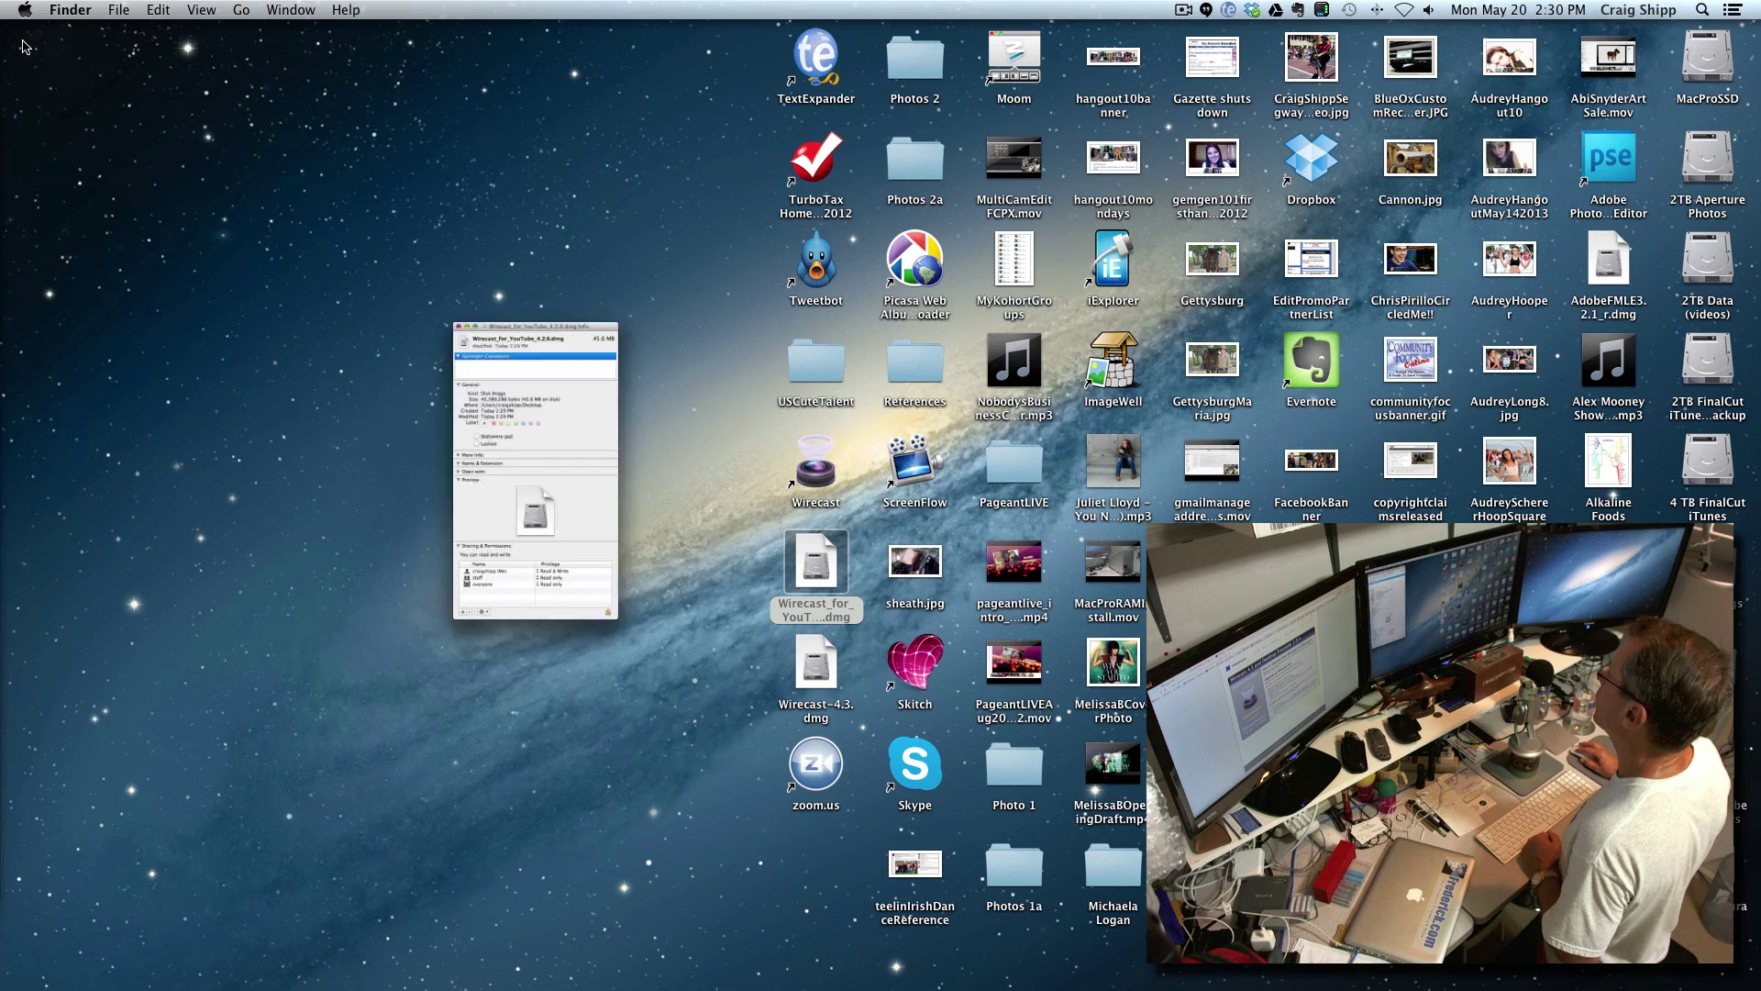
click(798, 669)
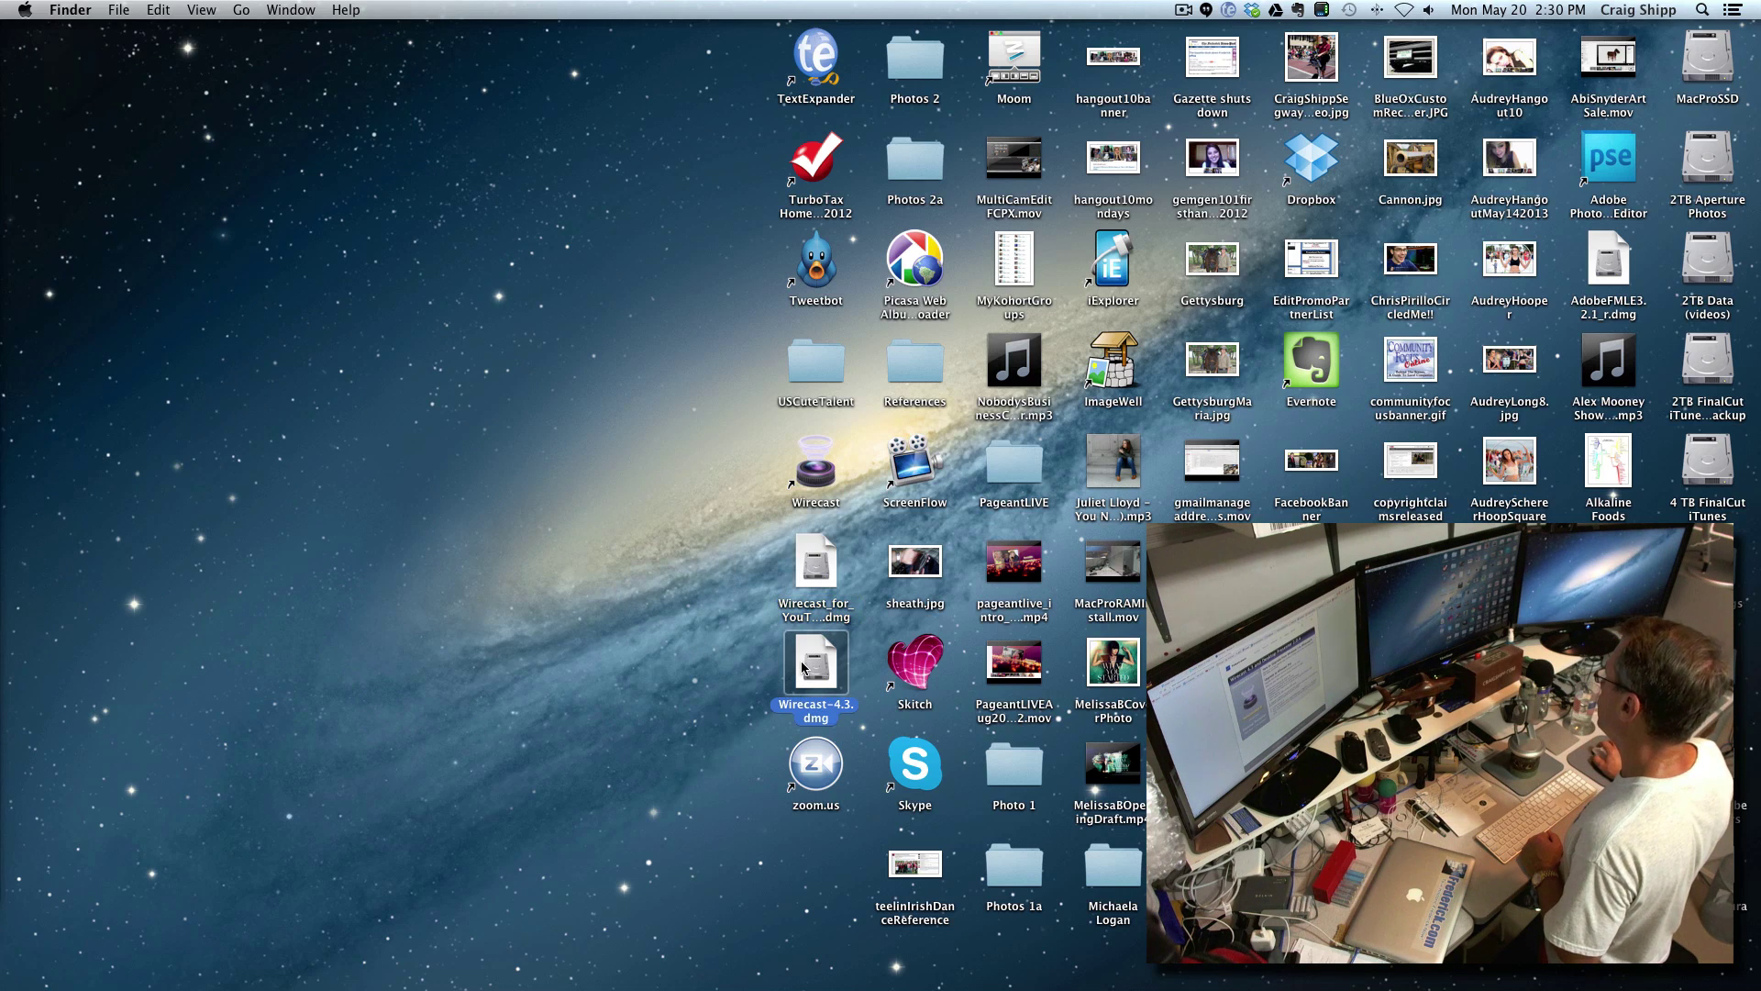
right_click(802, 665)
click(829, 718)
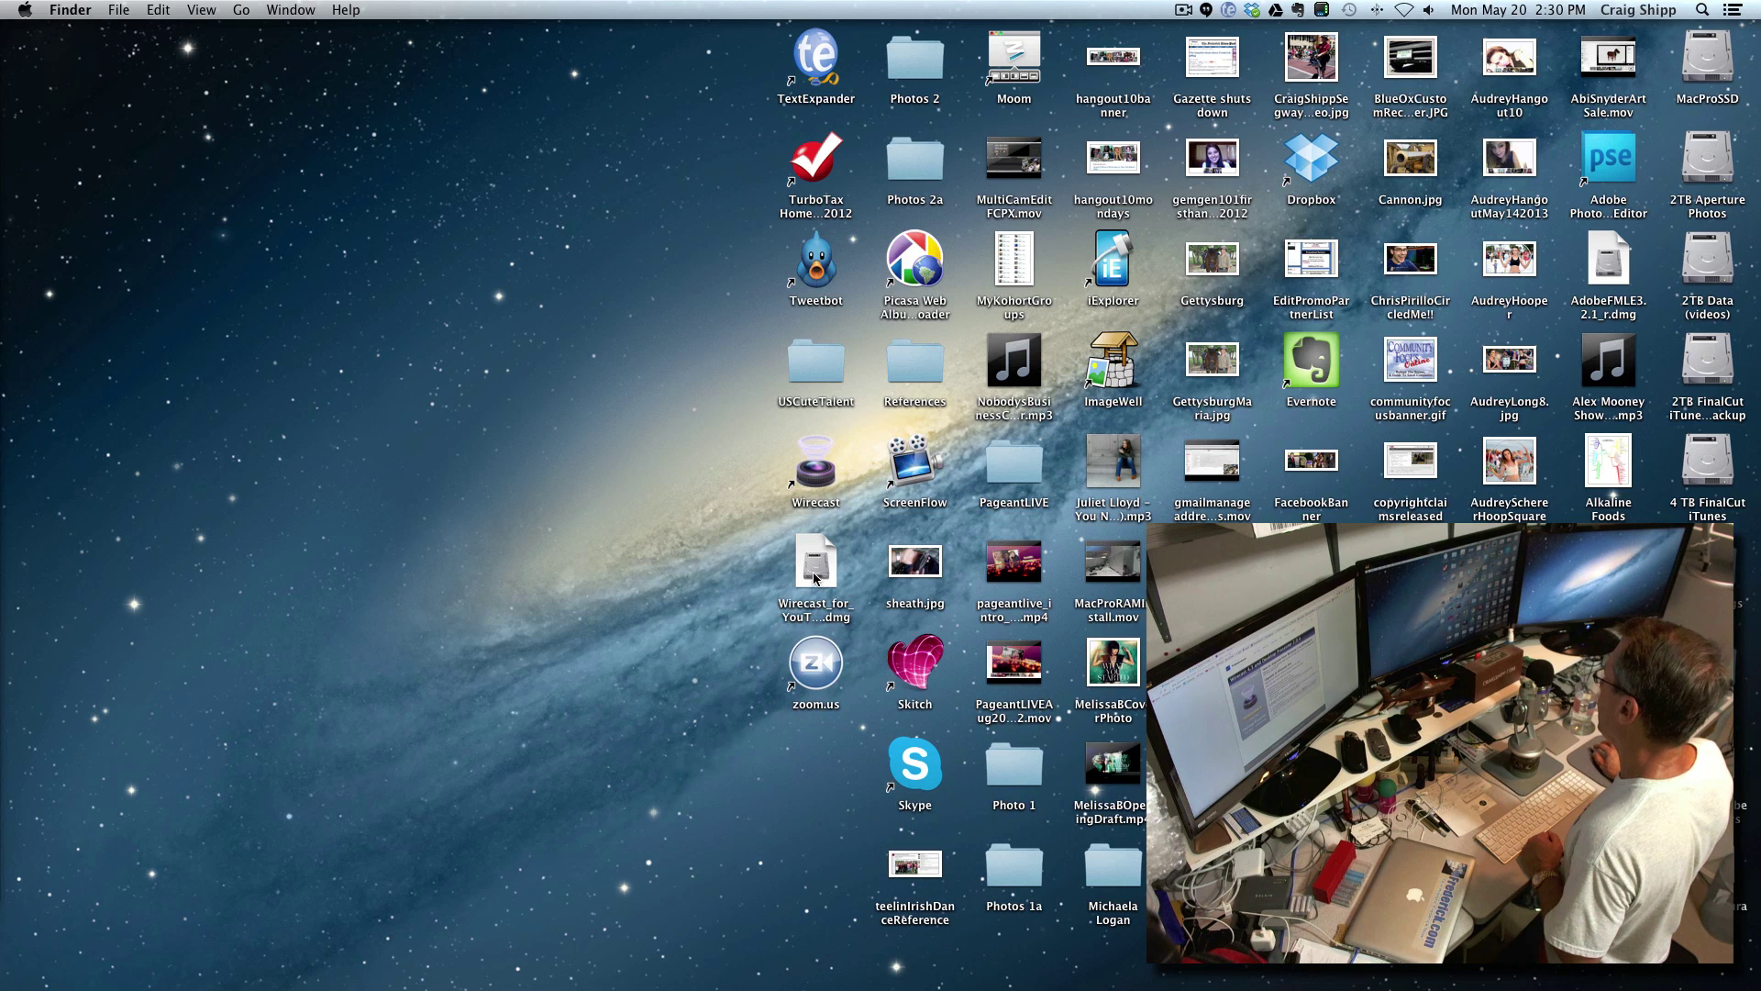
Step: Open the Wirecast_for_YouTube_4.2.6 disk image, agree to its license, and install Wirecast by copying it into Applications
click(815, 577)
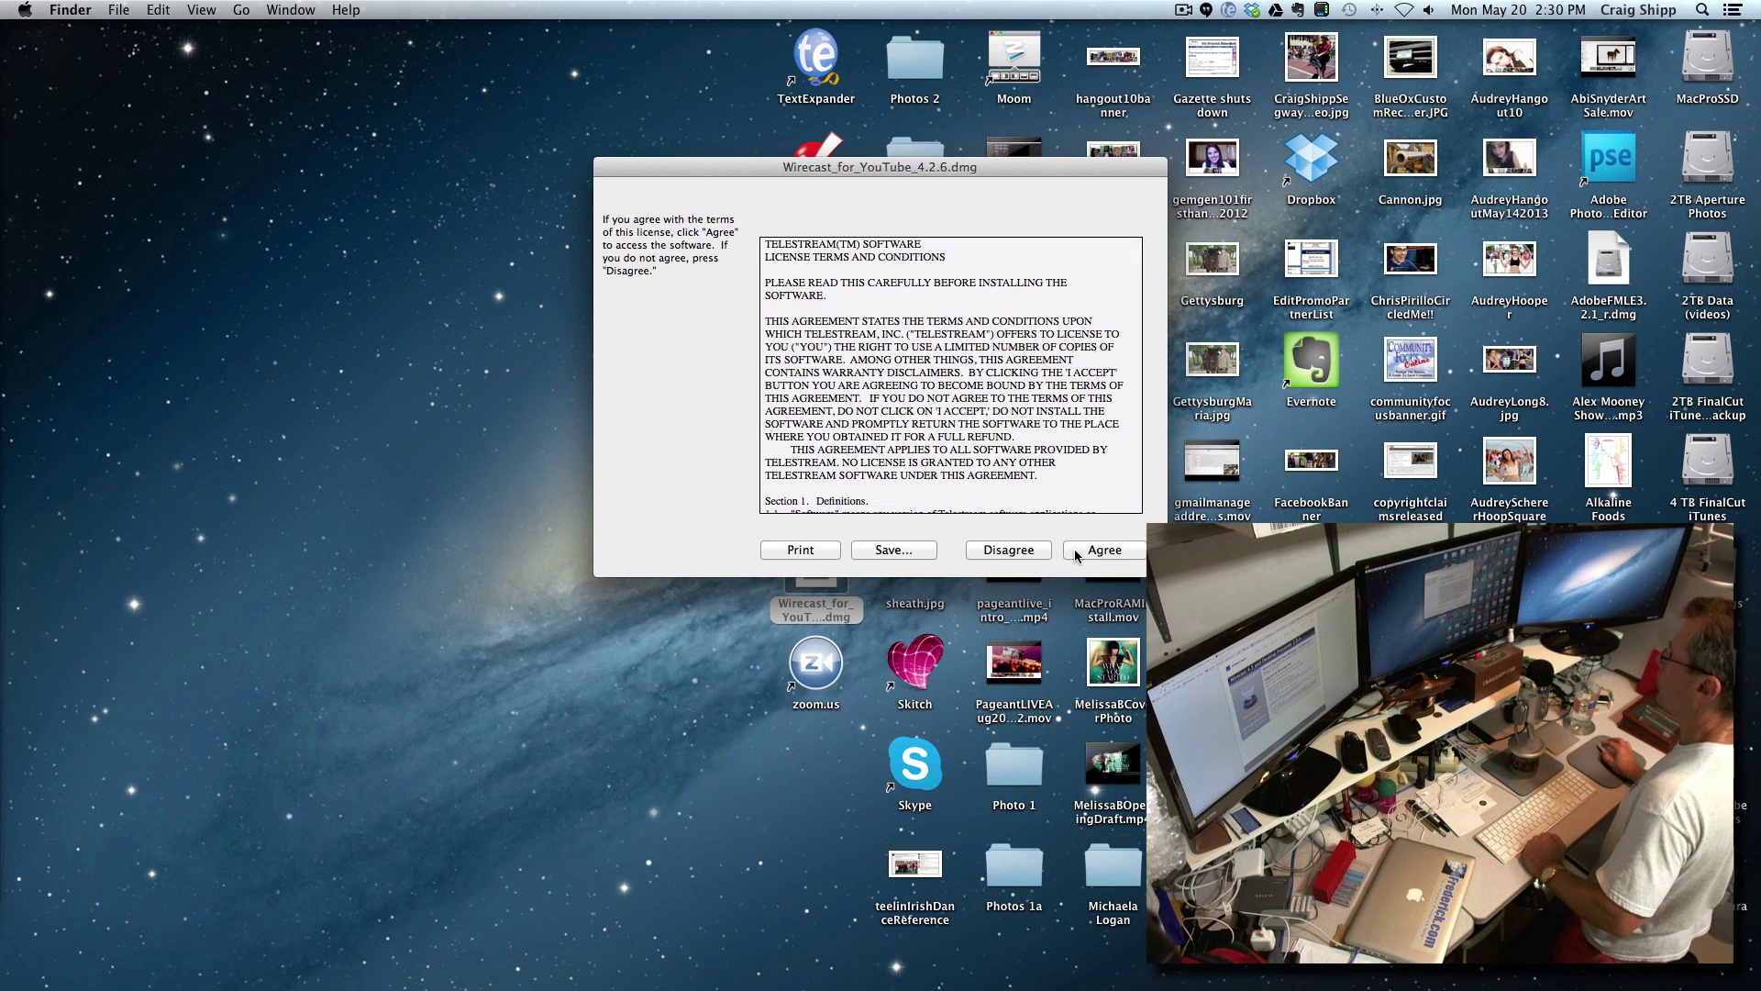
click(1083, 550)
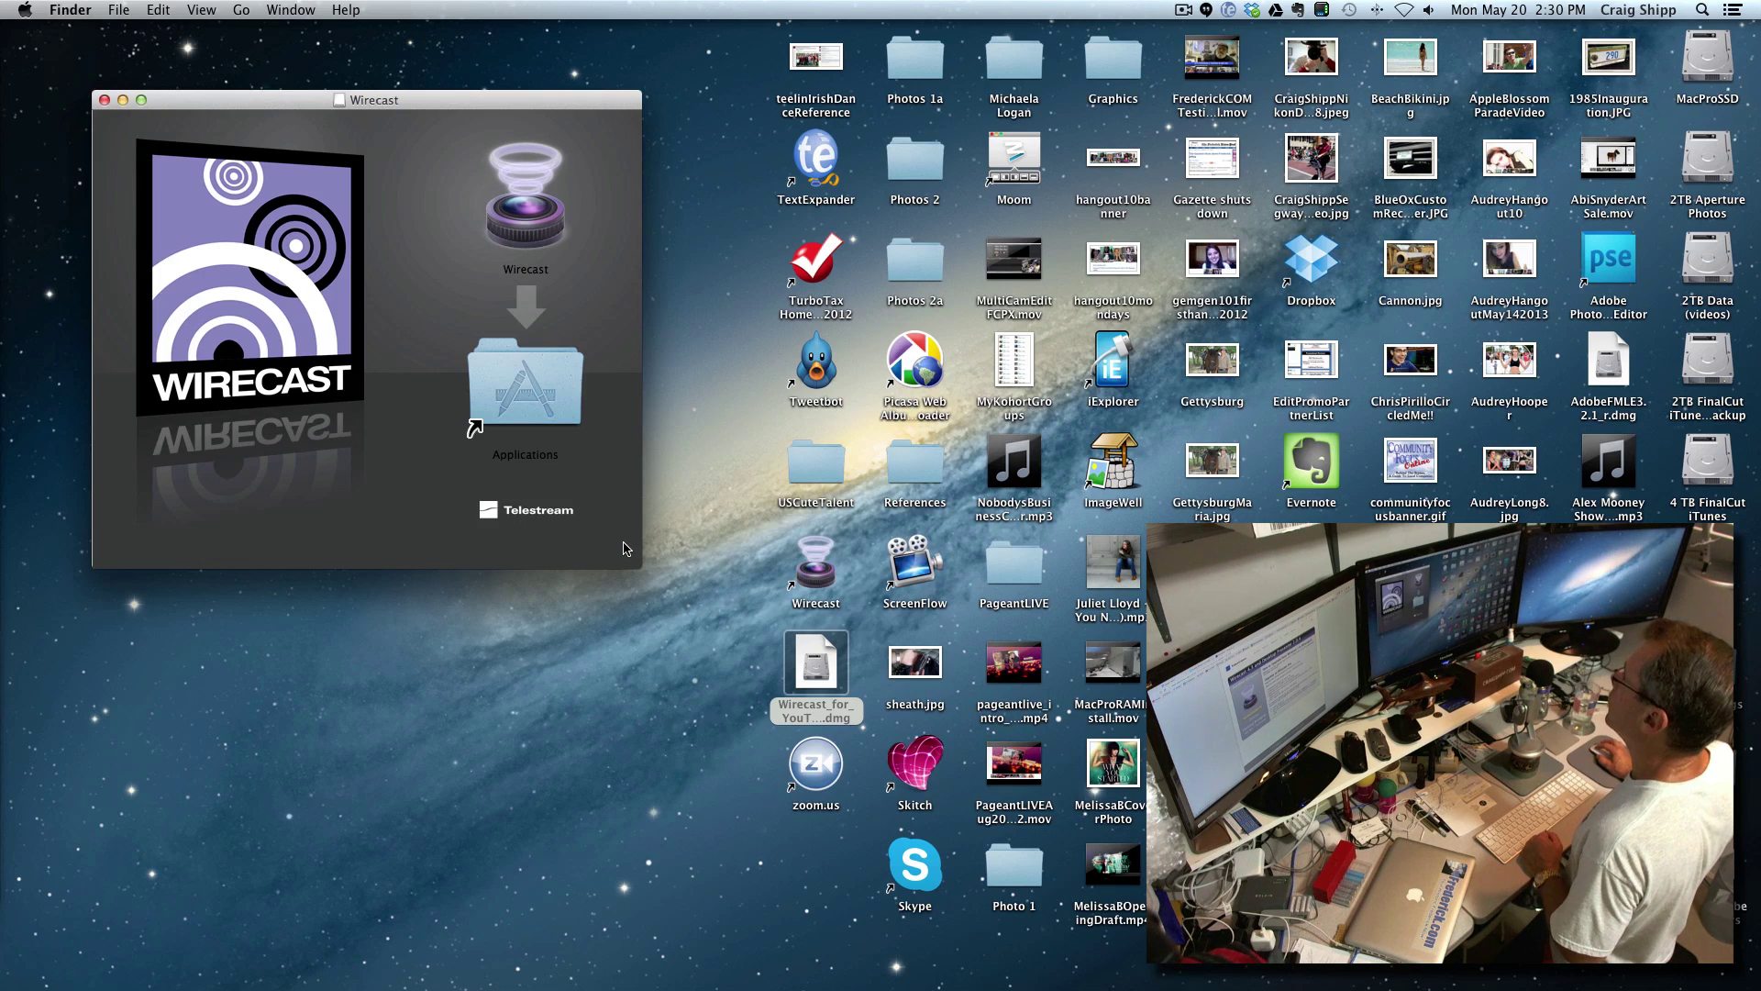
drag(523, 210, 525, 376)
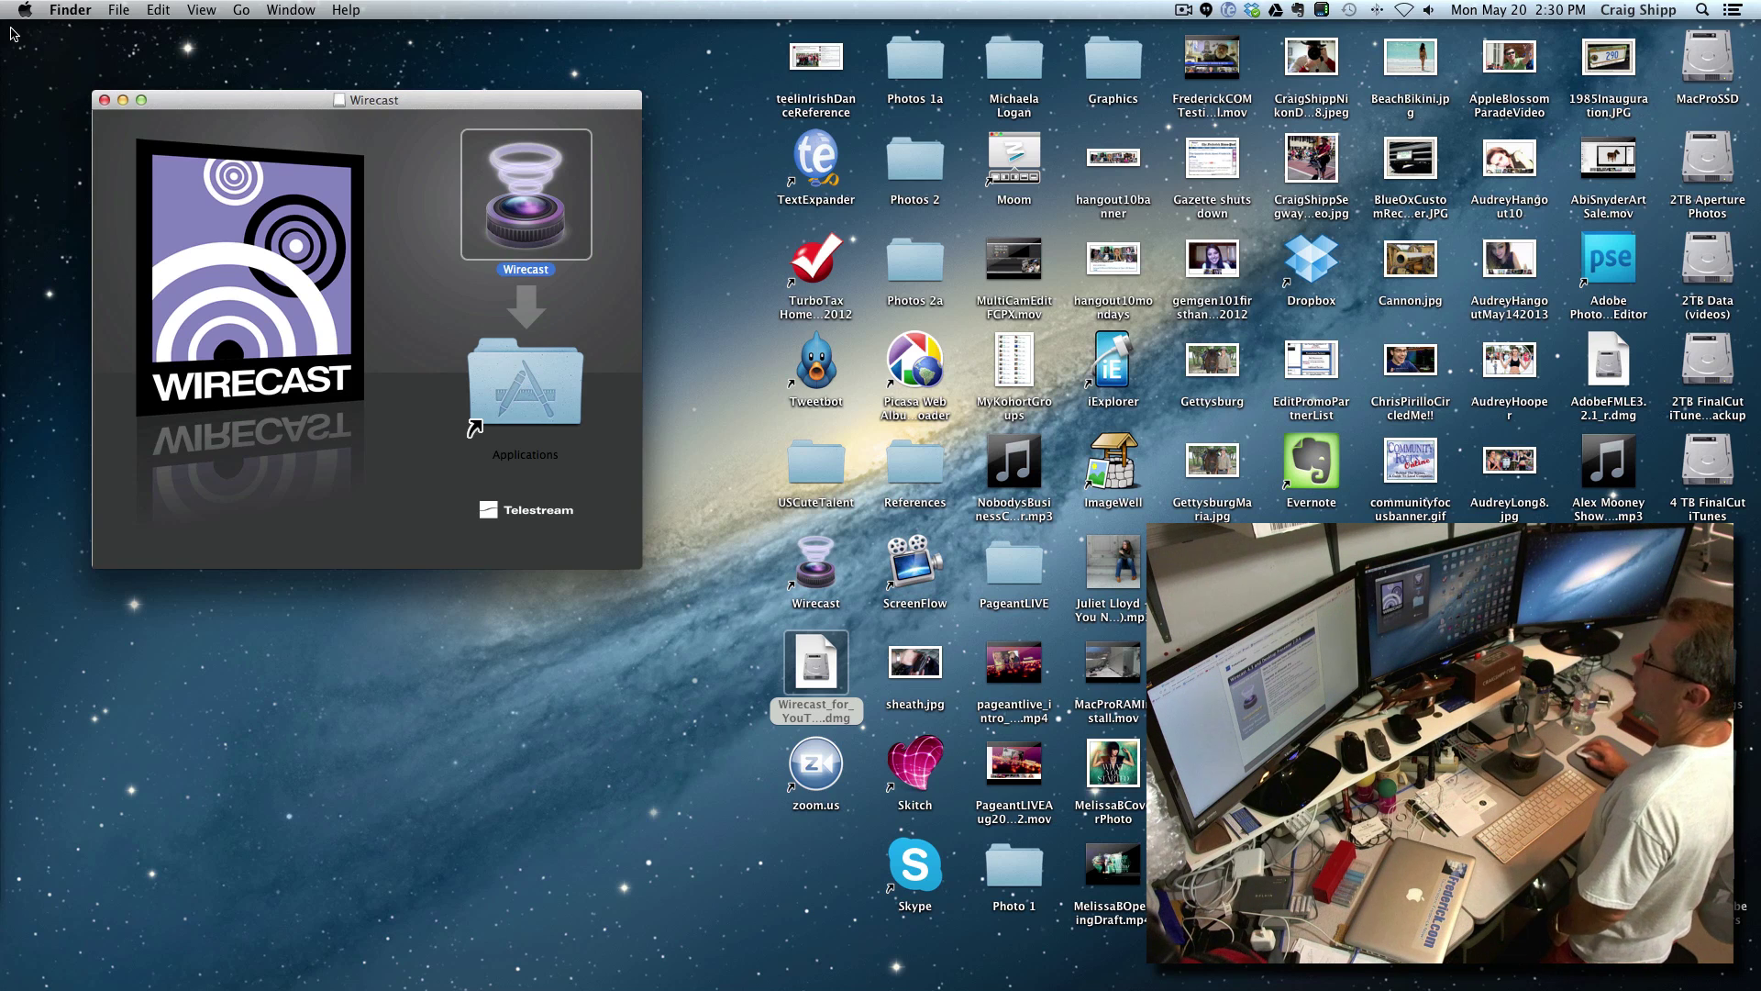
click(104, 101)
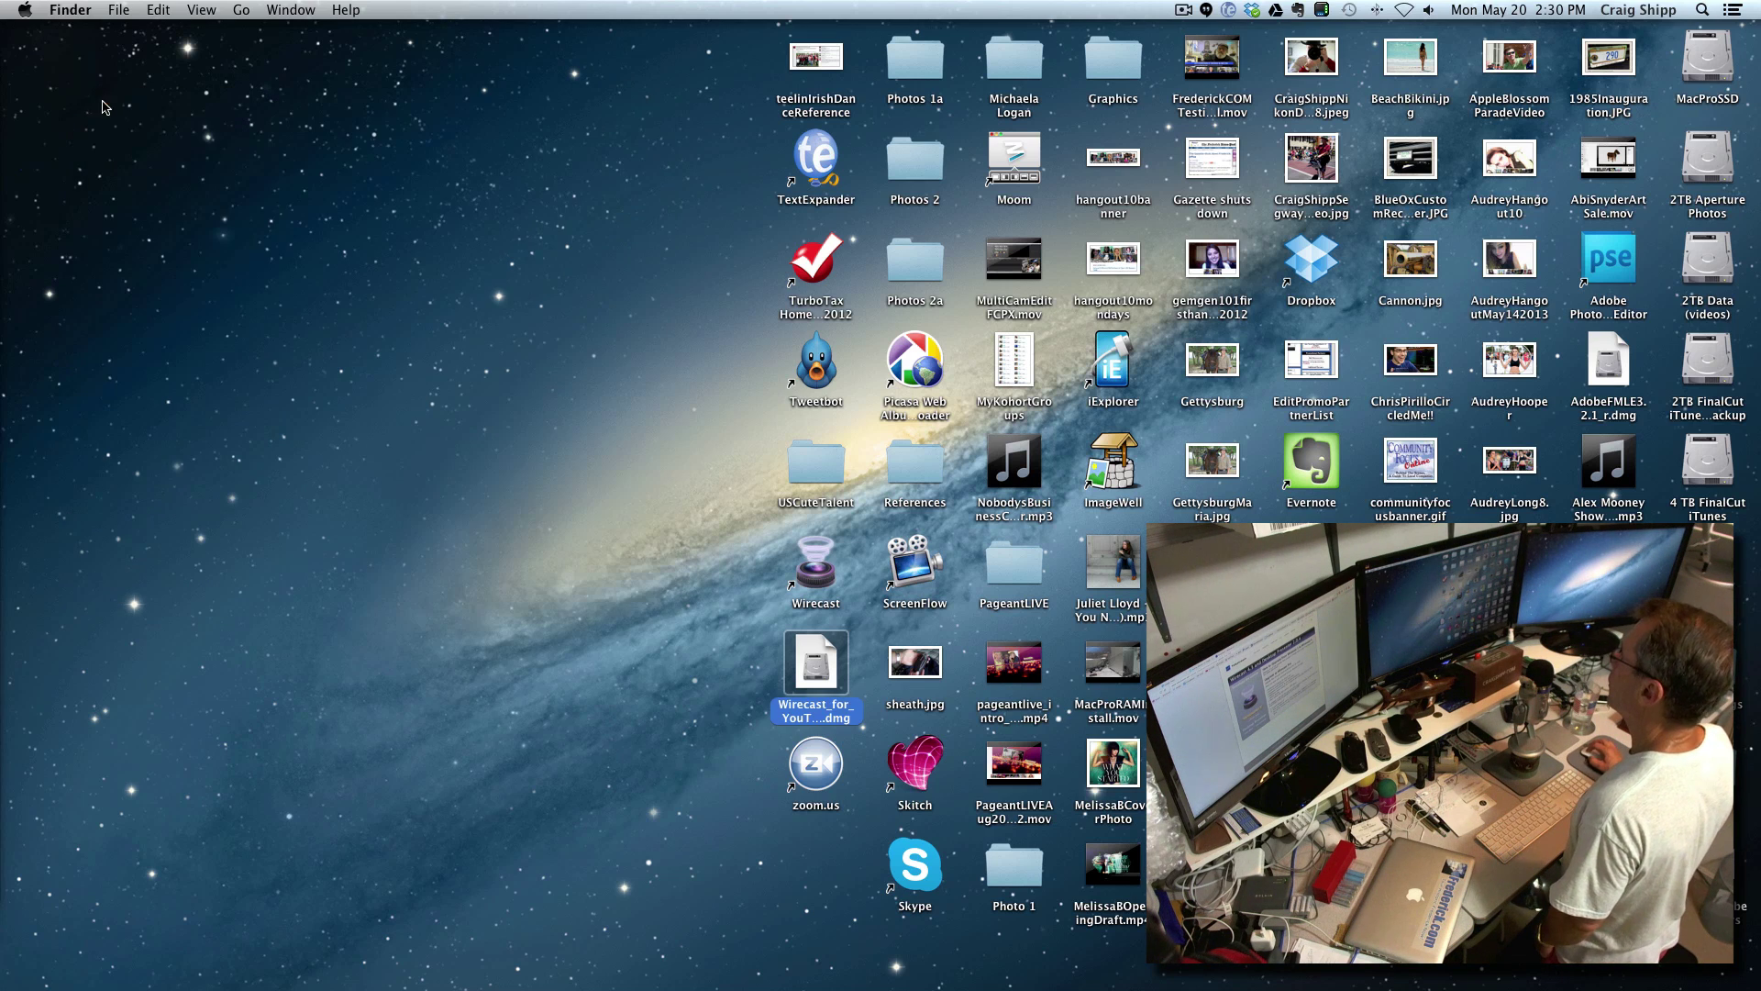
Step: Try to open Wirecast from its desktop alias, then move that alias to the Trash
click(379, 341)
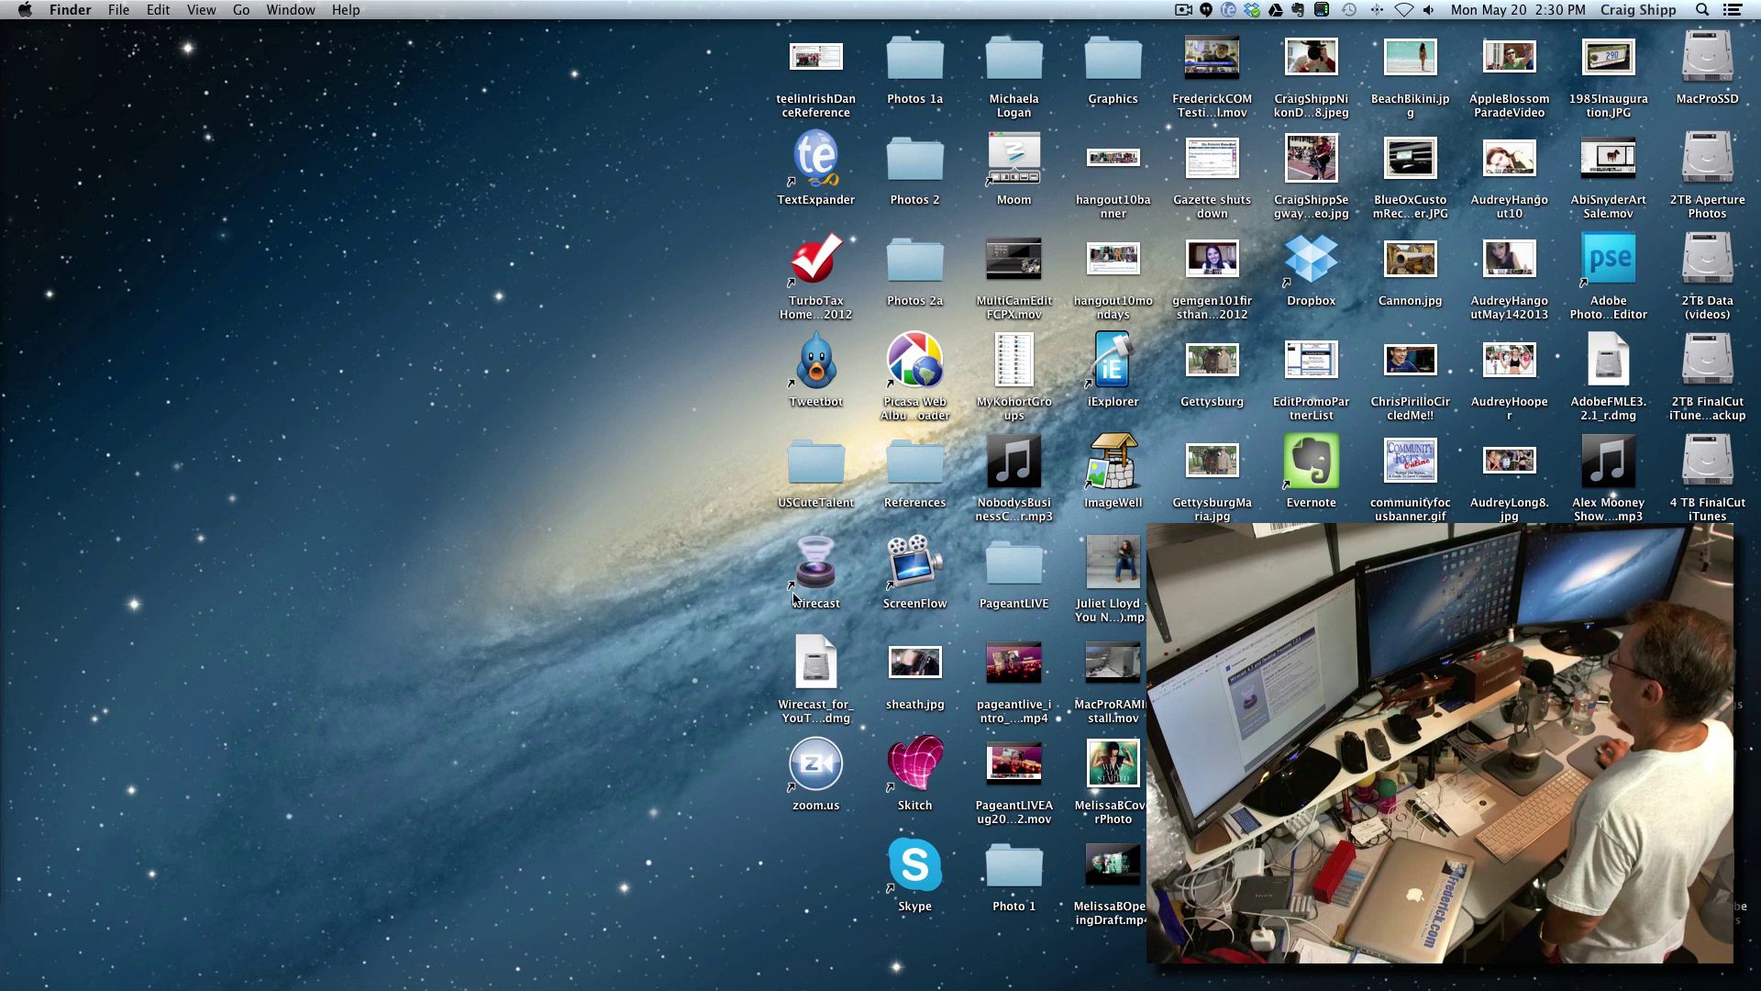
double_click(815, 578)
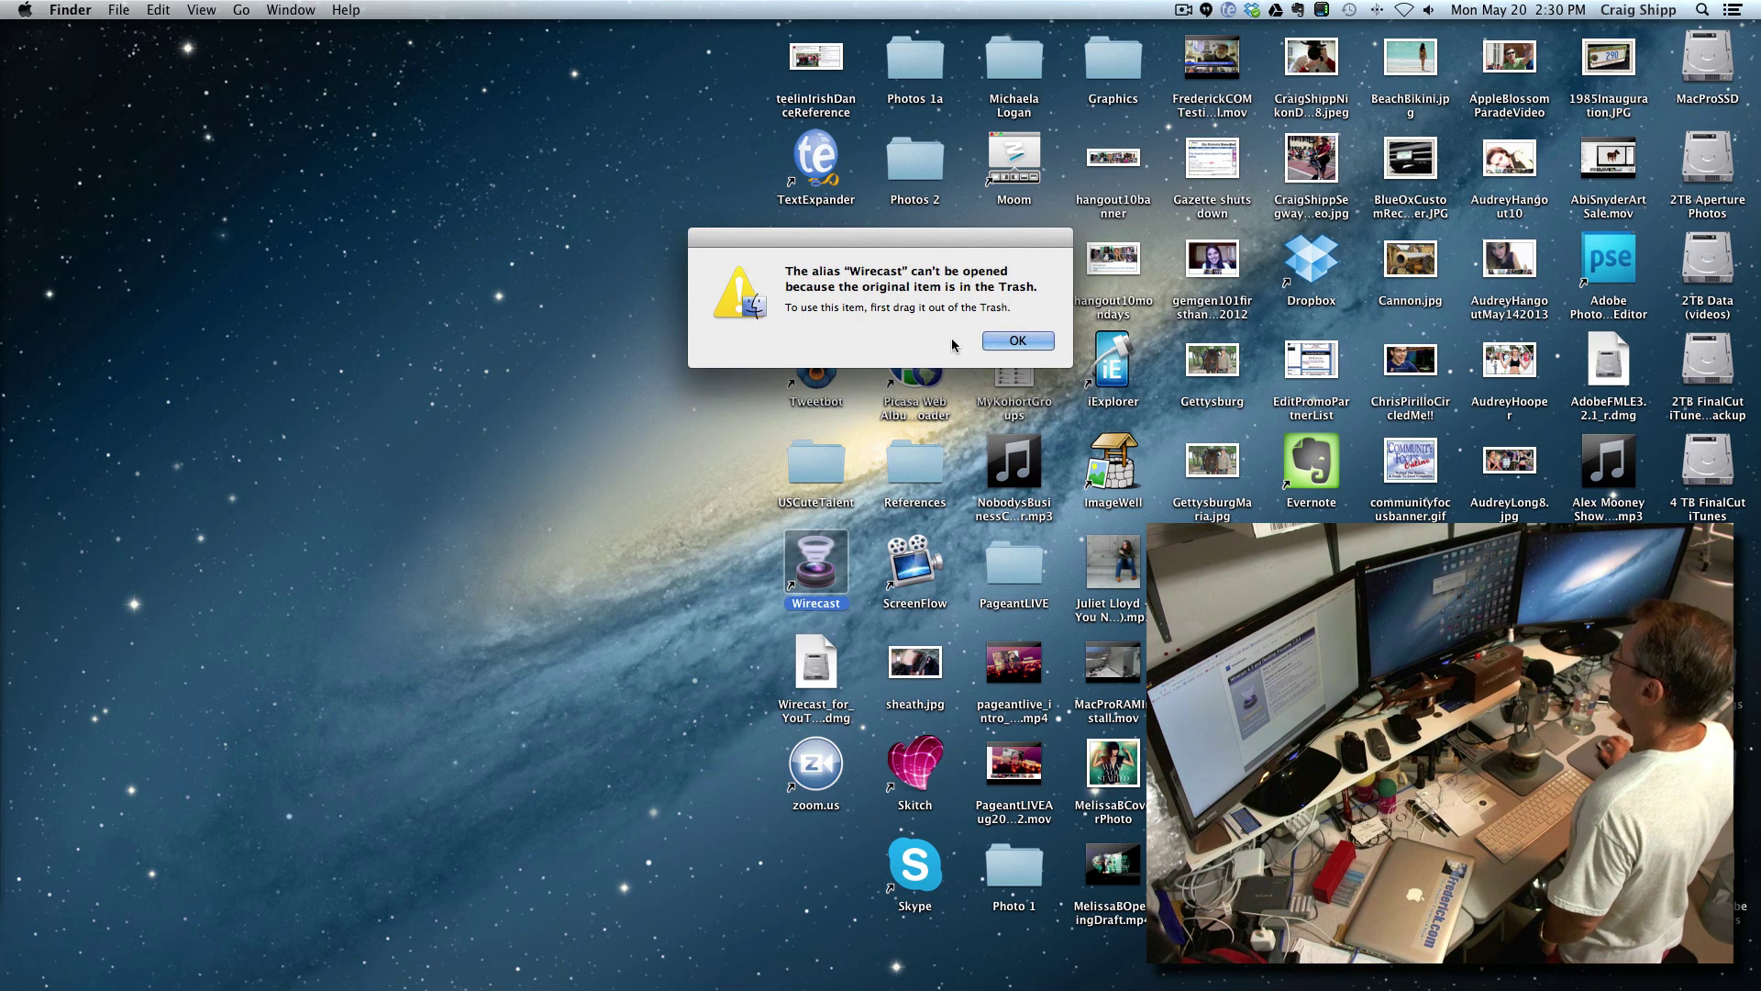
click(1016, 341)
click(636, 430)
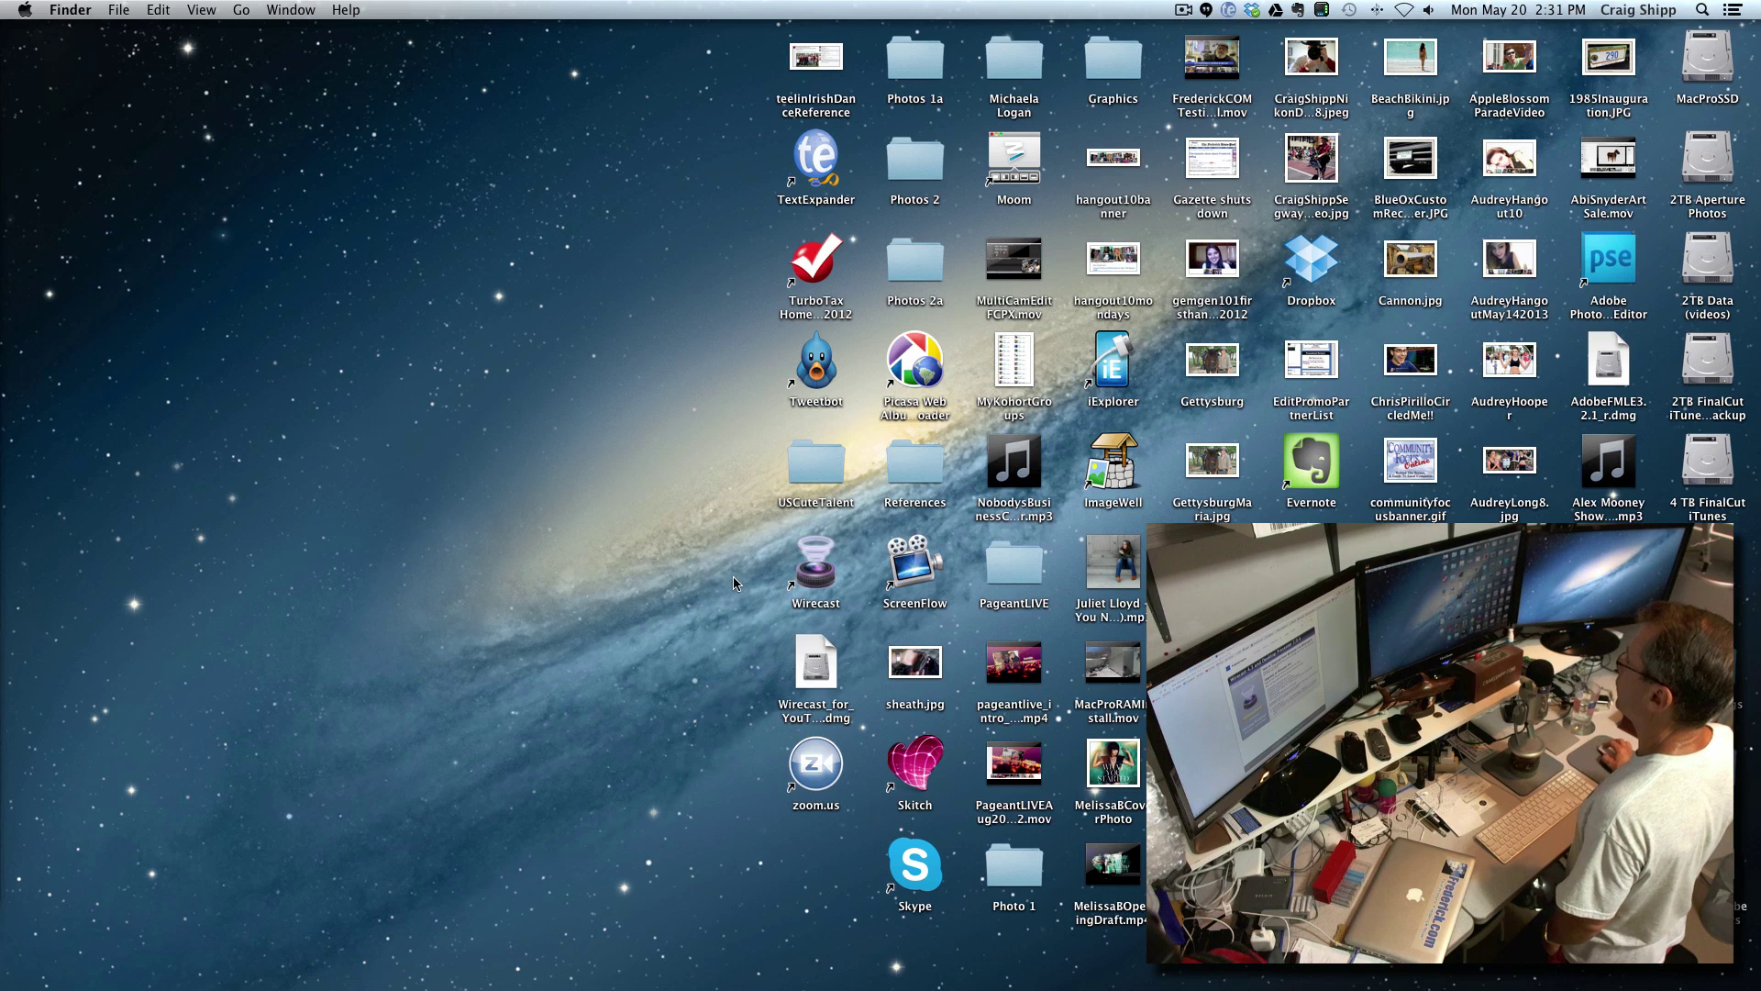
right_click(815, 572)
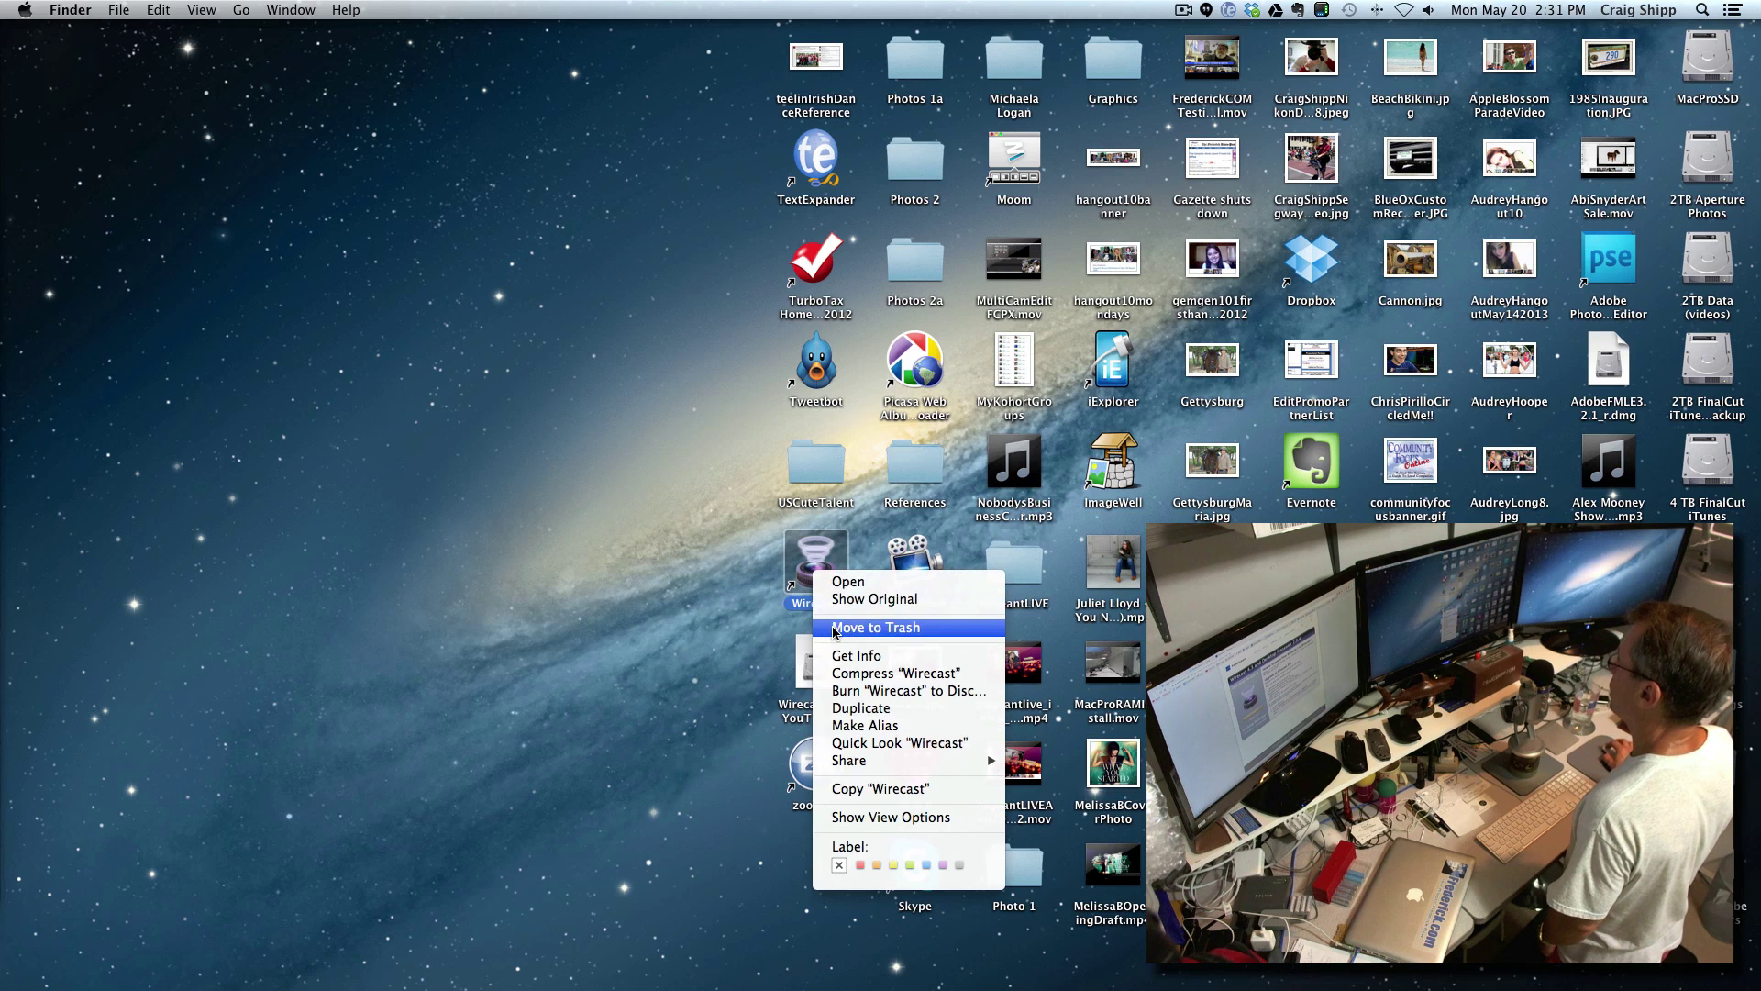
click(876, 627)
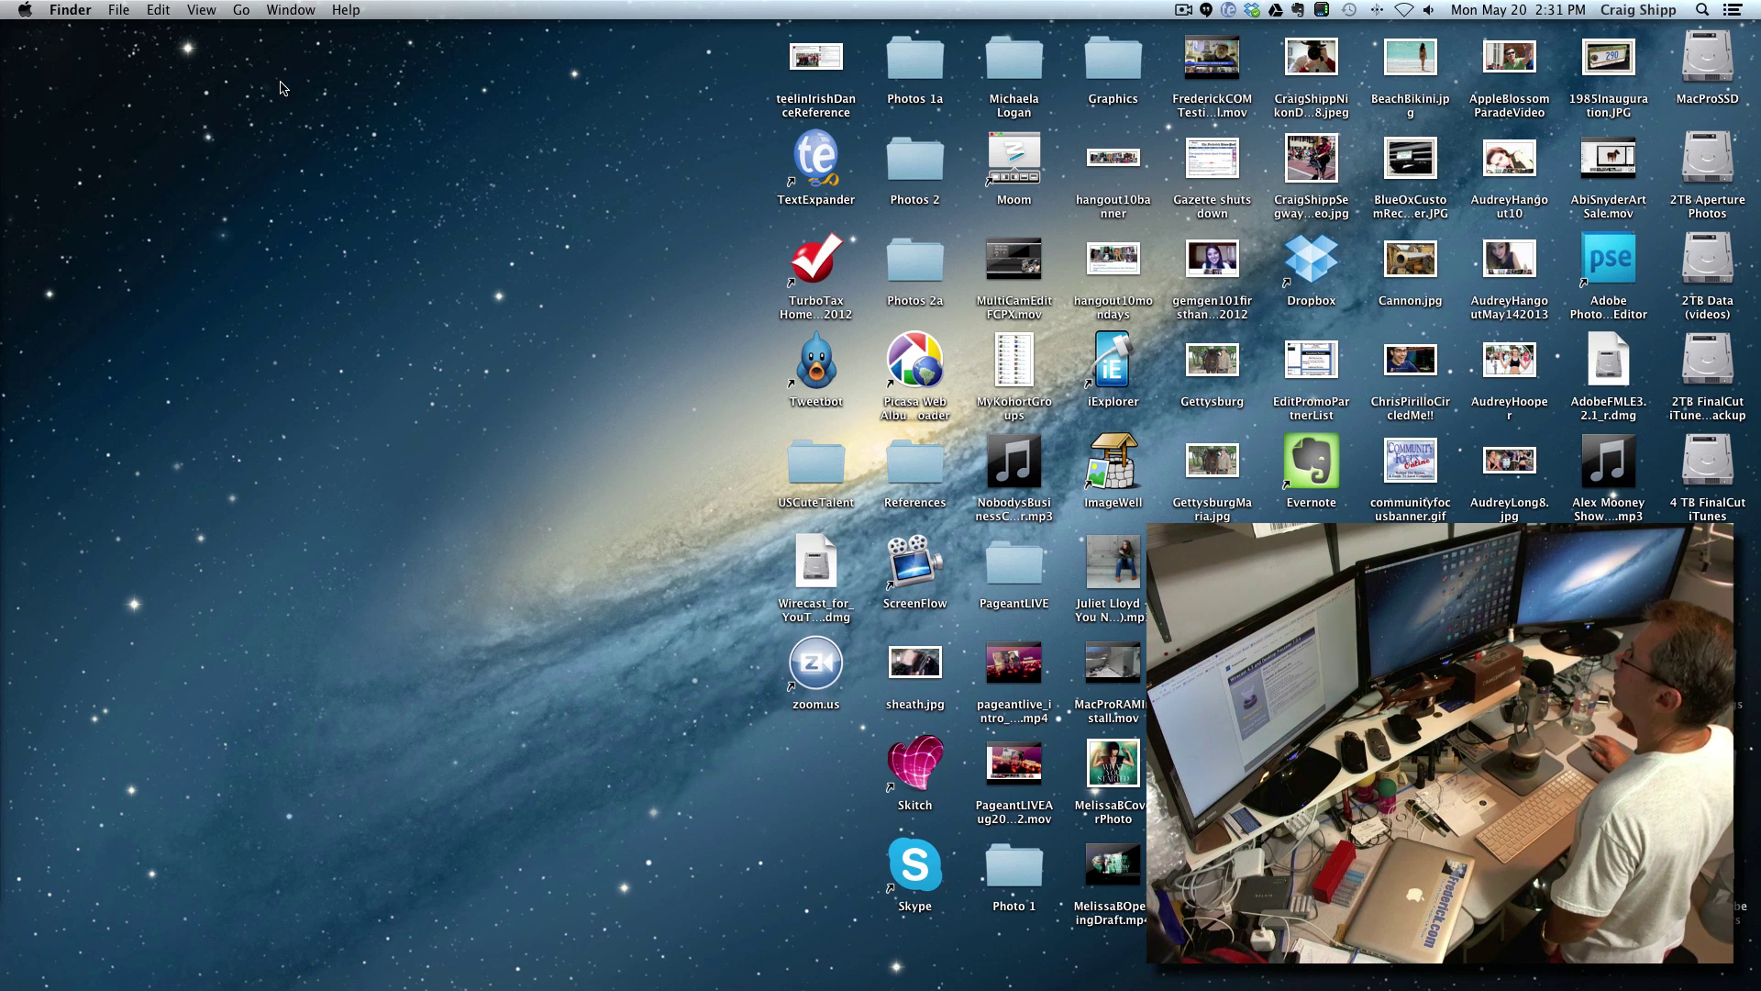
Step: Make an alias of Wirecast in the Applications folder, place it on the desktop, and close the folder window
click(242, 10)
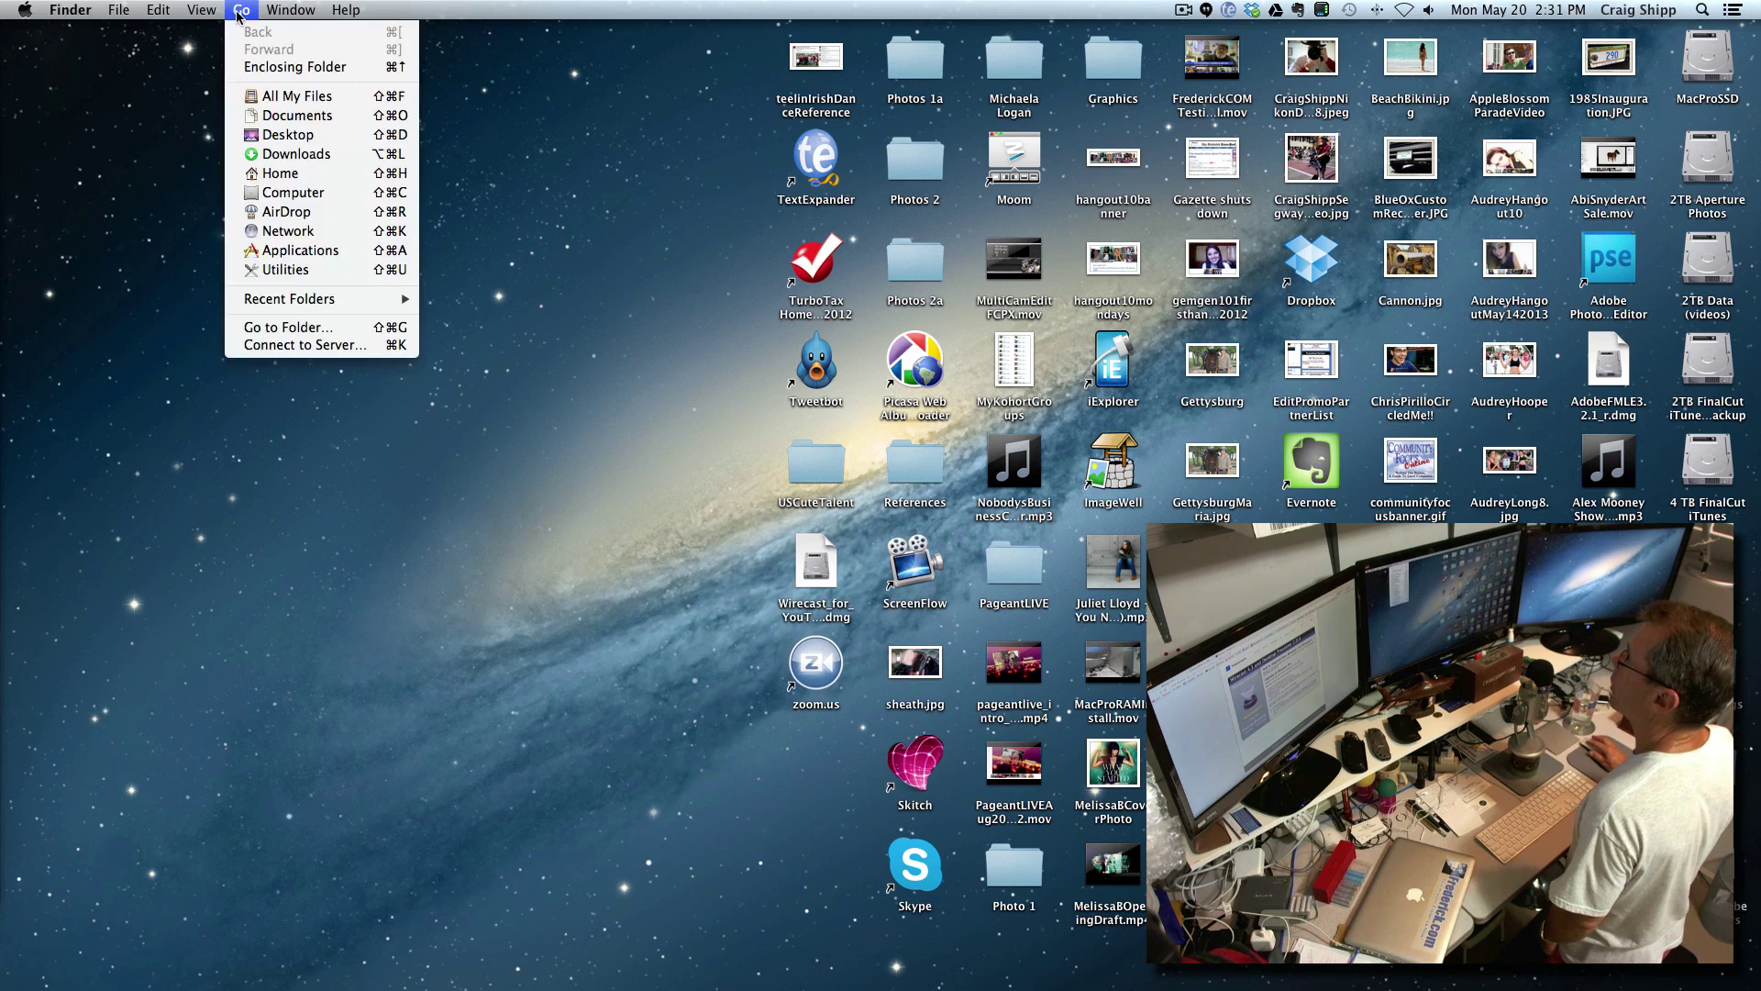
click(280, 232)
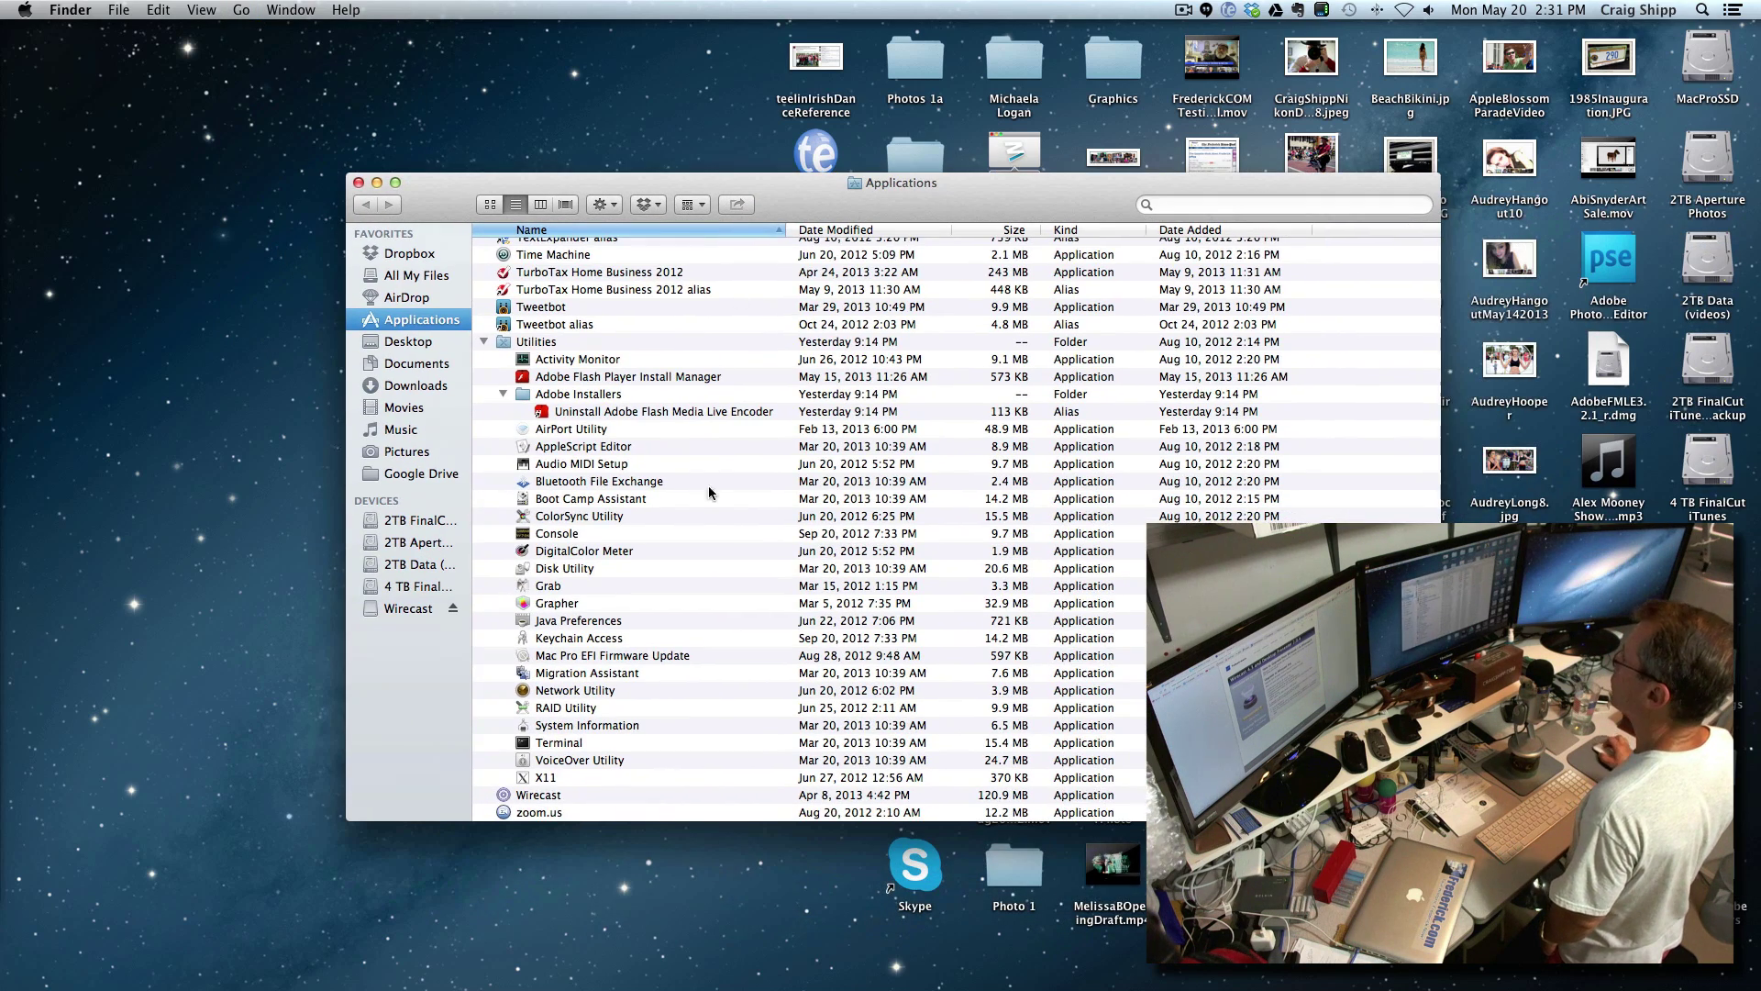
right_click(528, 782)
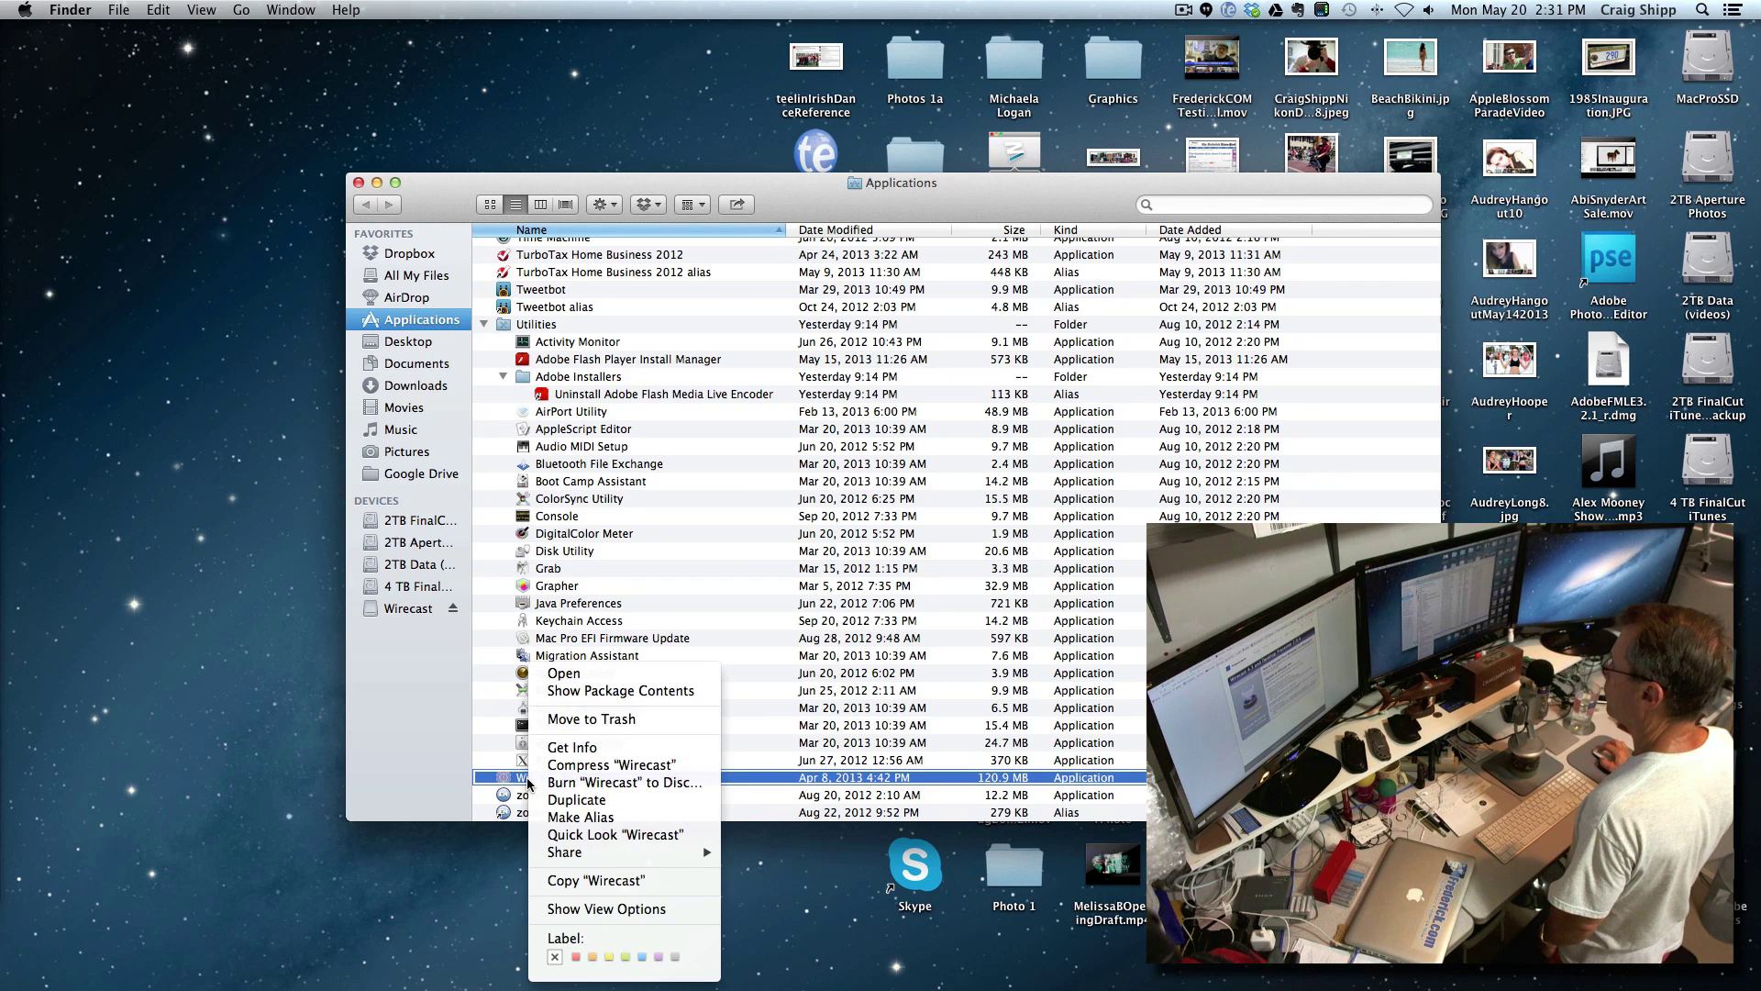
click(547, 817)
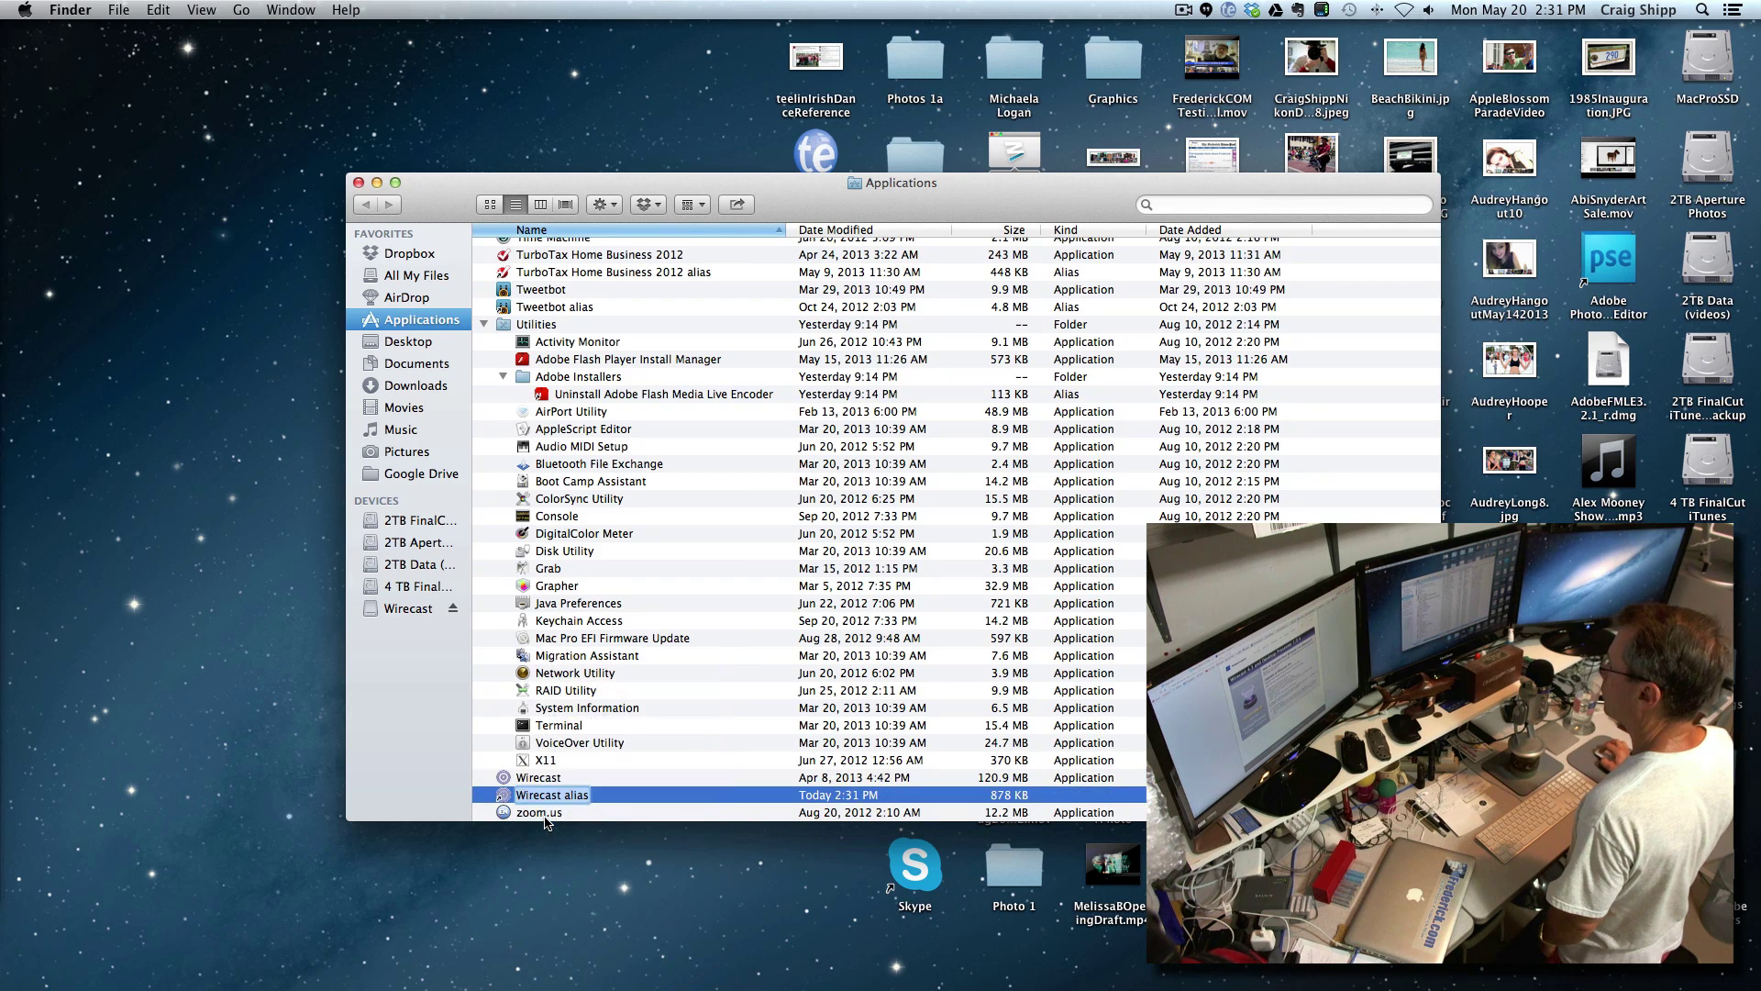
click(504, 799)
drag(505, 799, 224, 762)
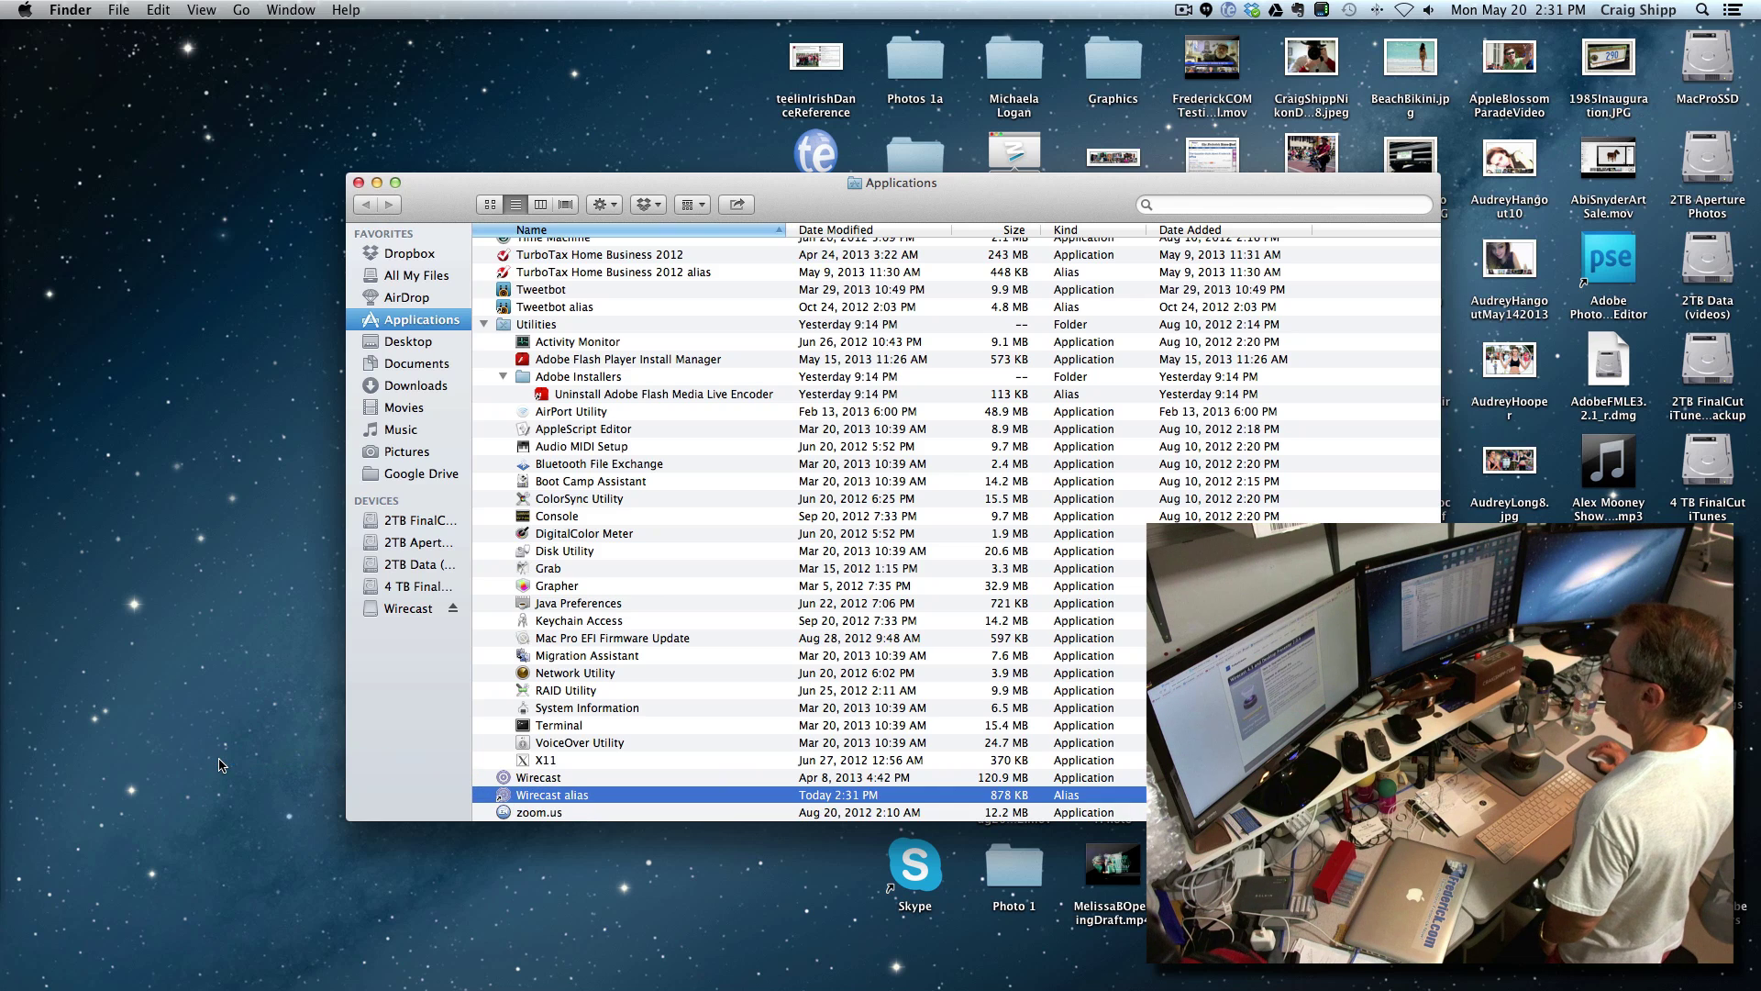
click(359, 182)
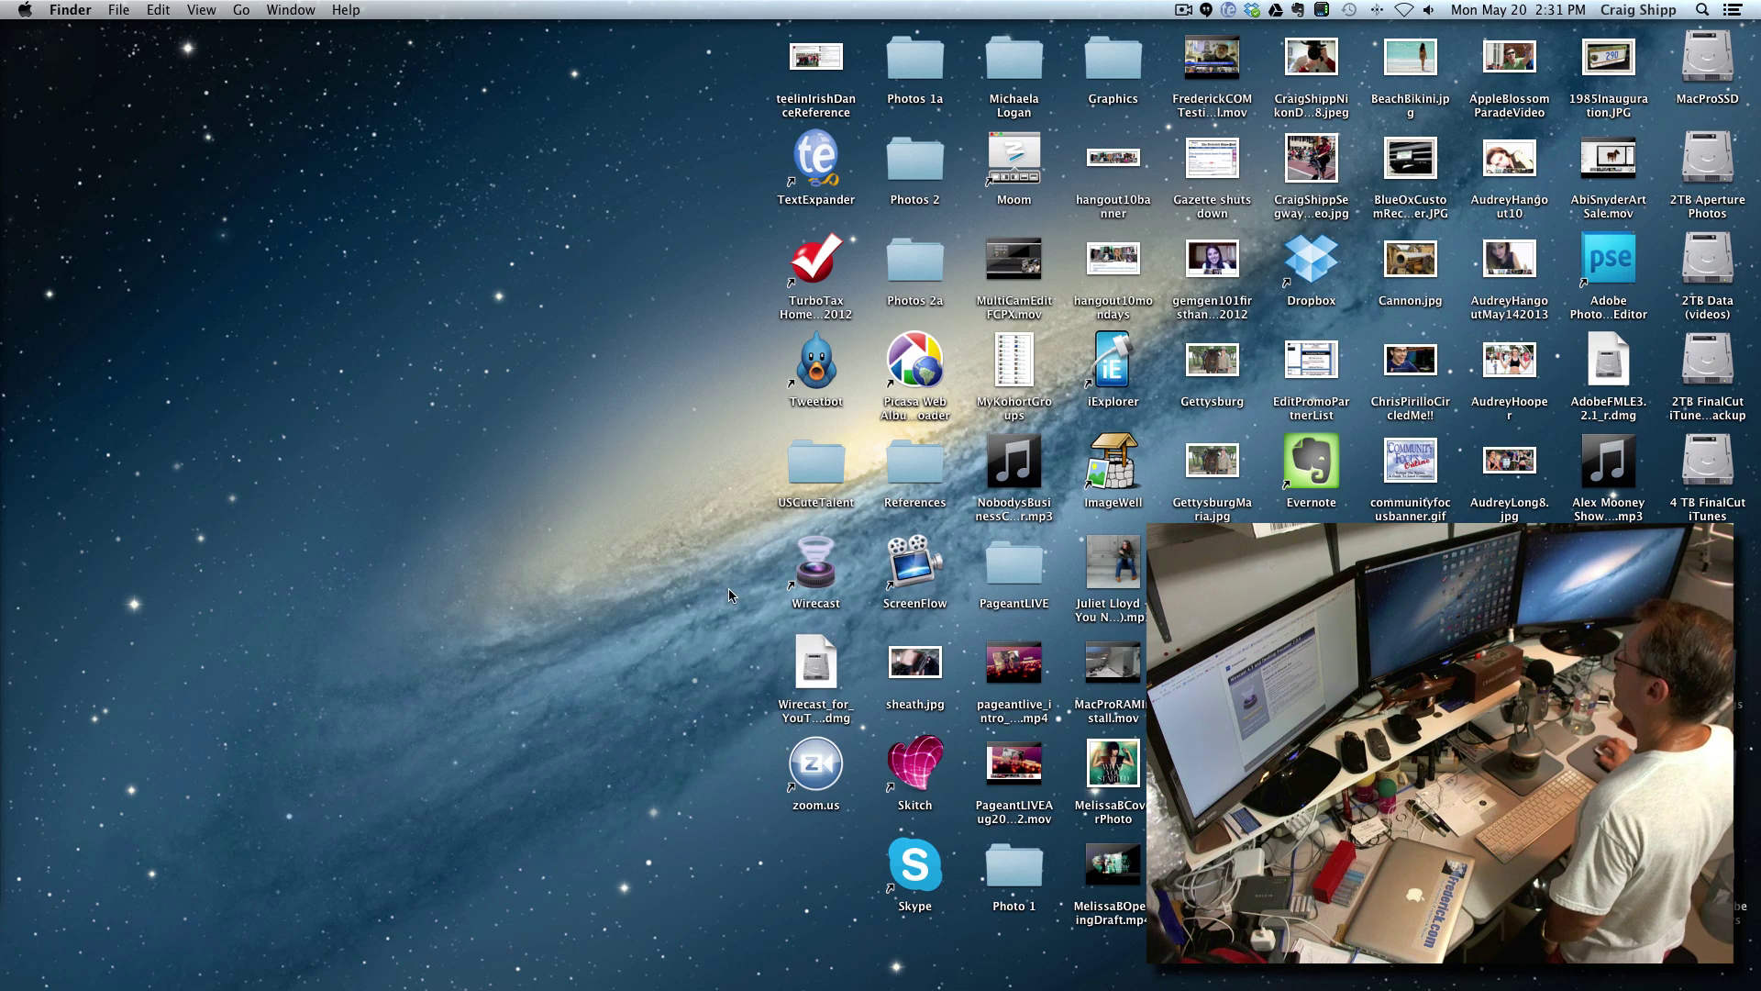
Step: Launch Wirecast from the desktop alias, approve opening it, decline the newer version, and move its window toward the screen's center
double_click(828, 583)
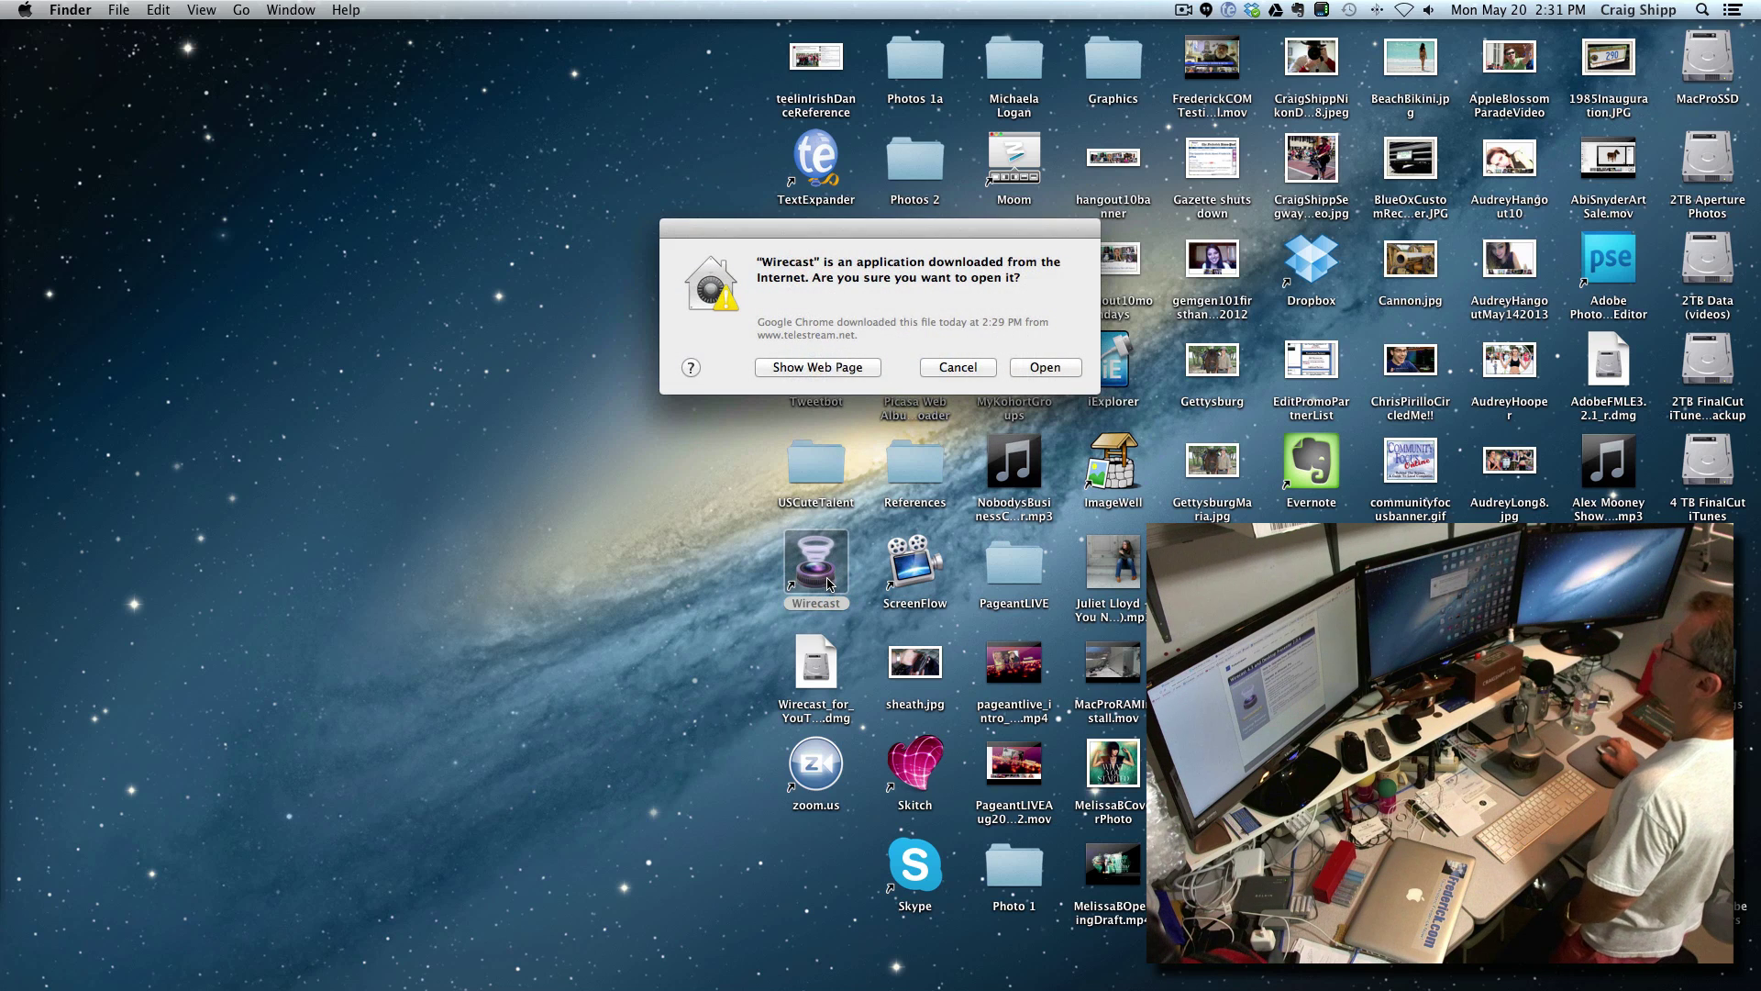
click(1038, 367)
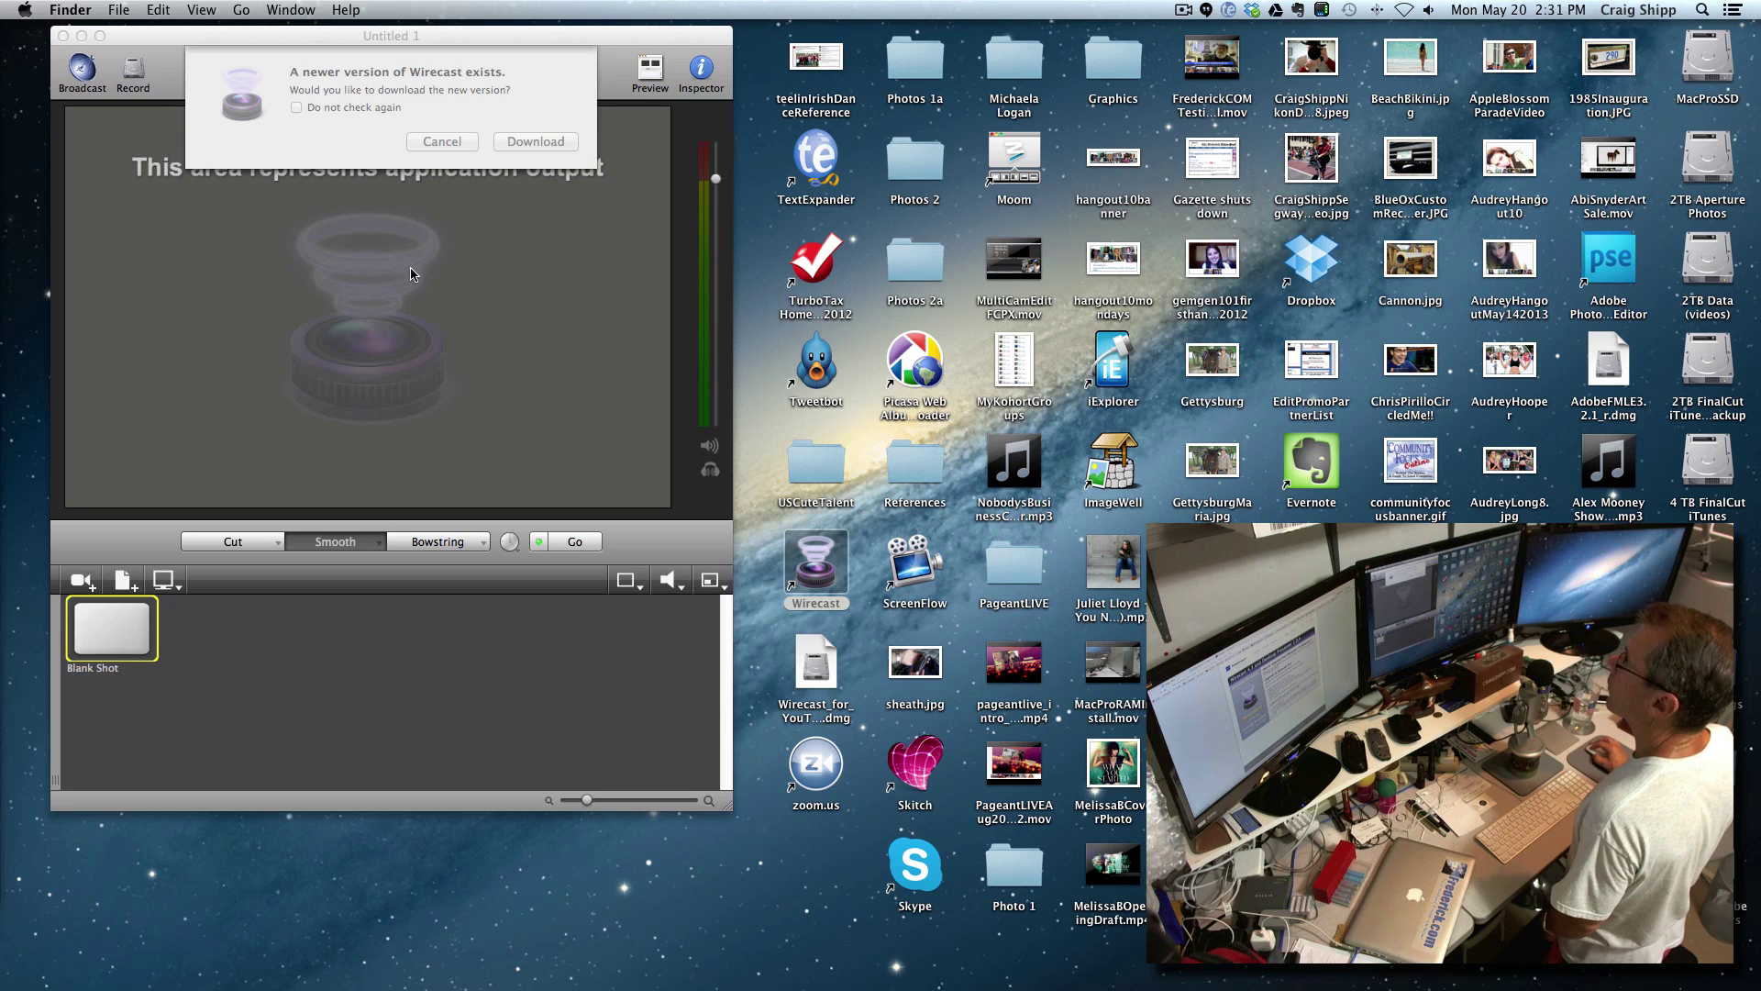
click(495, 74)
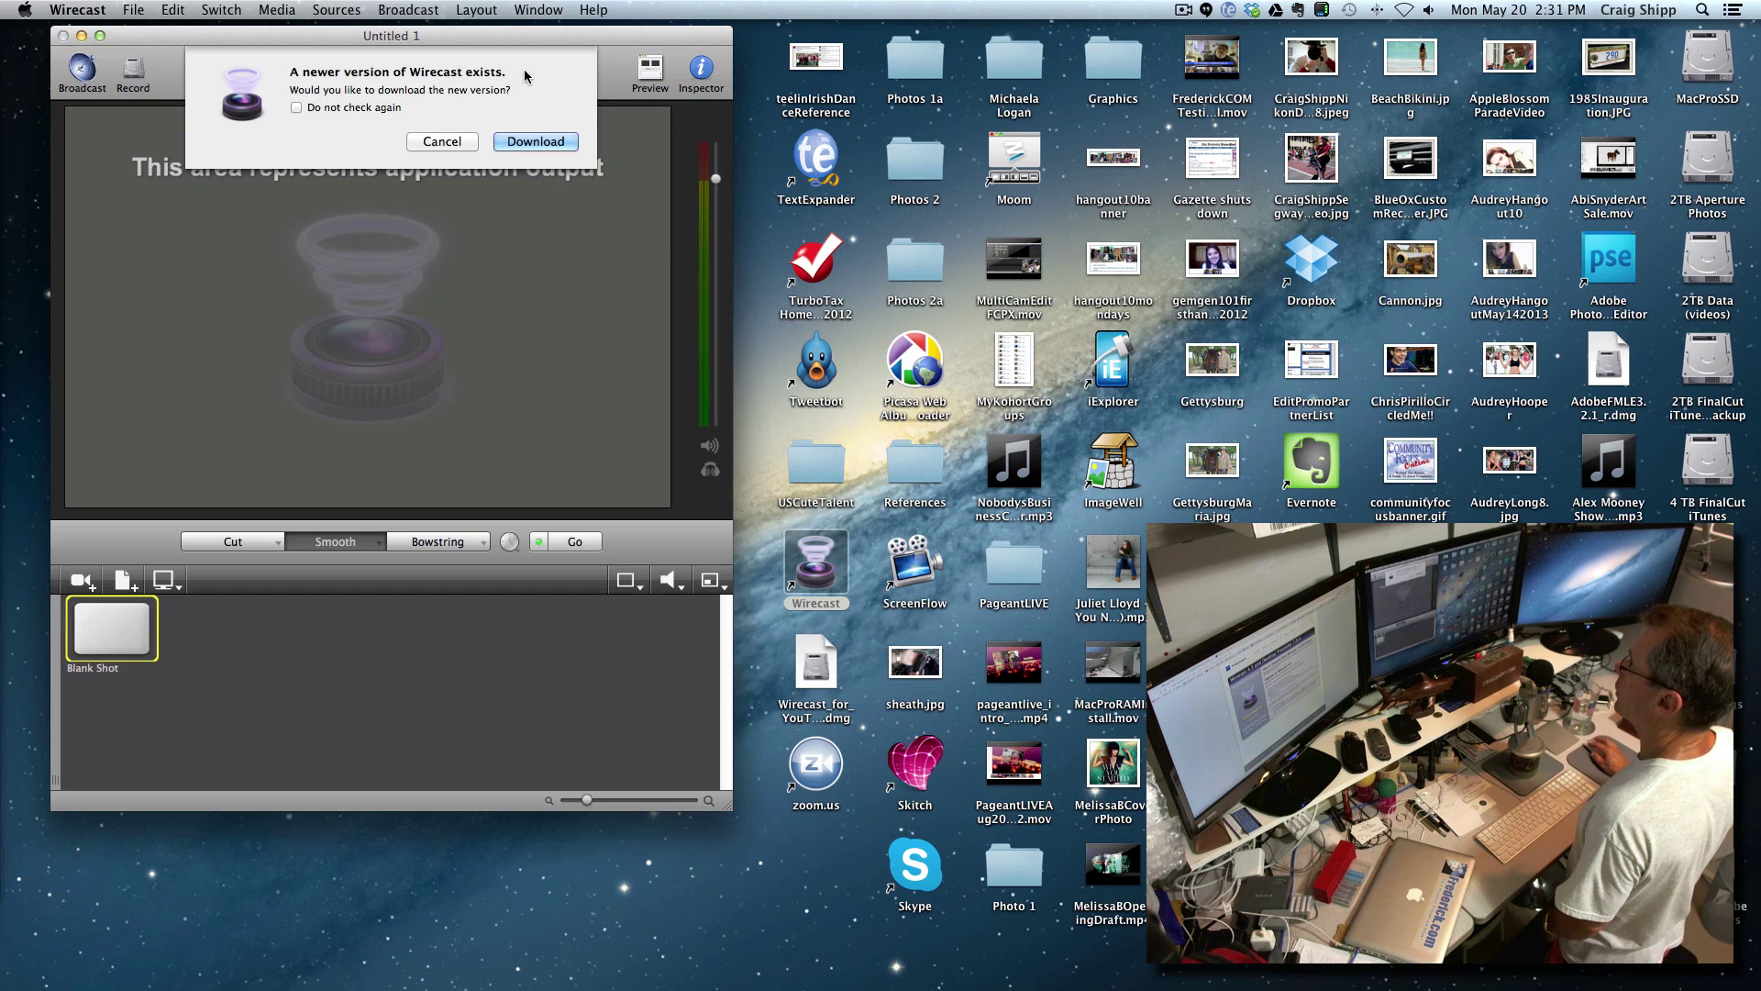
click(430, 143)
drag(503, 39, 923, 62)
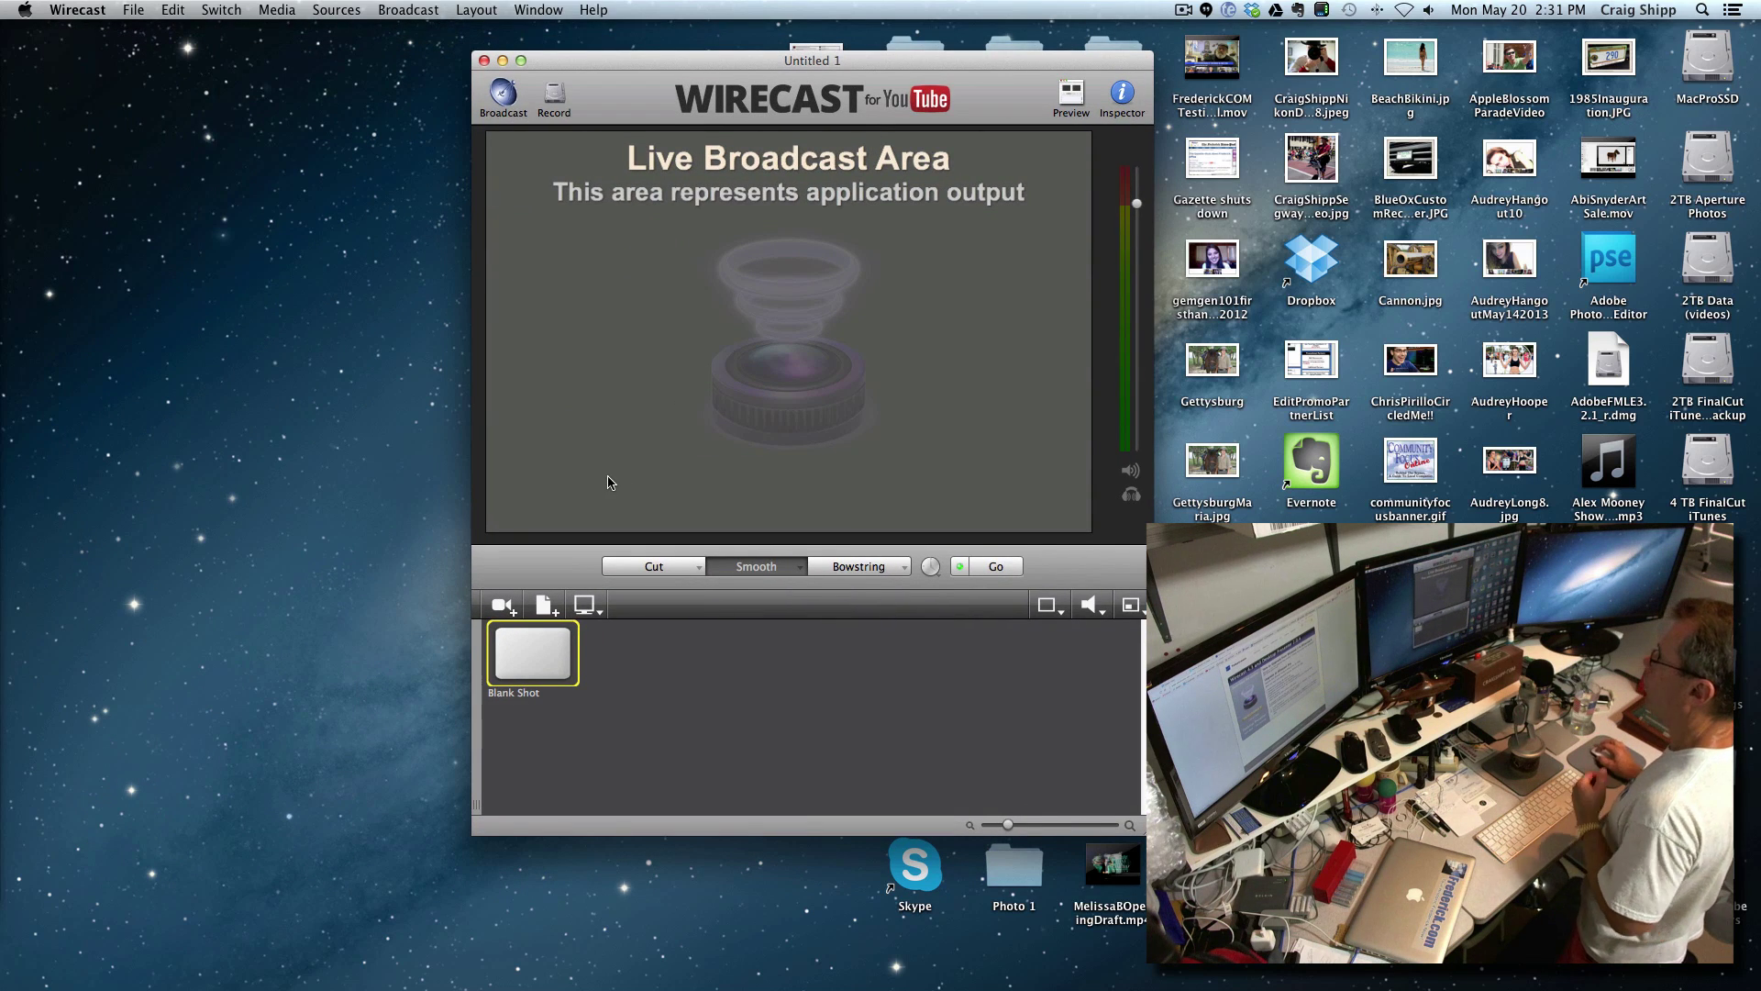
Step: Add a Logitech Camera Video shot and switch the live broadcast area to it
click(502, 606)
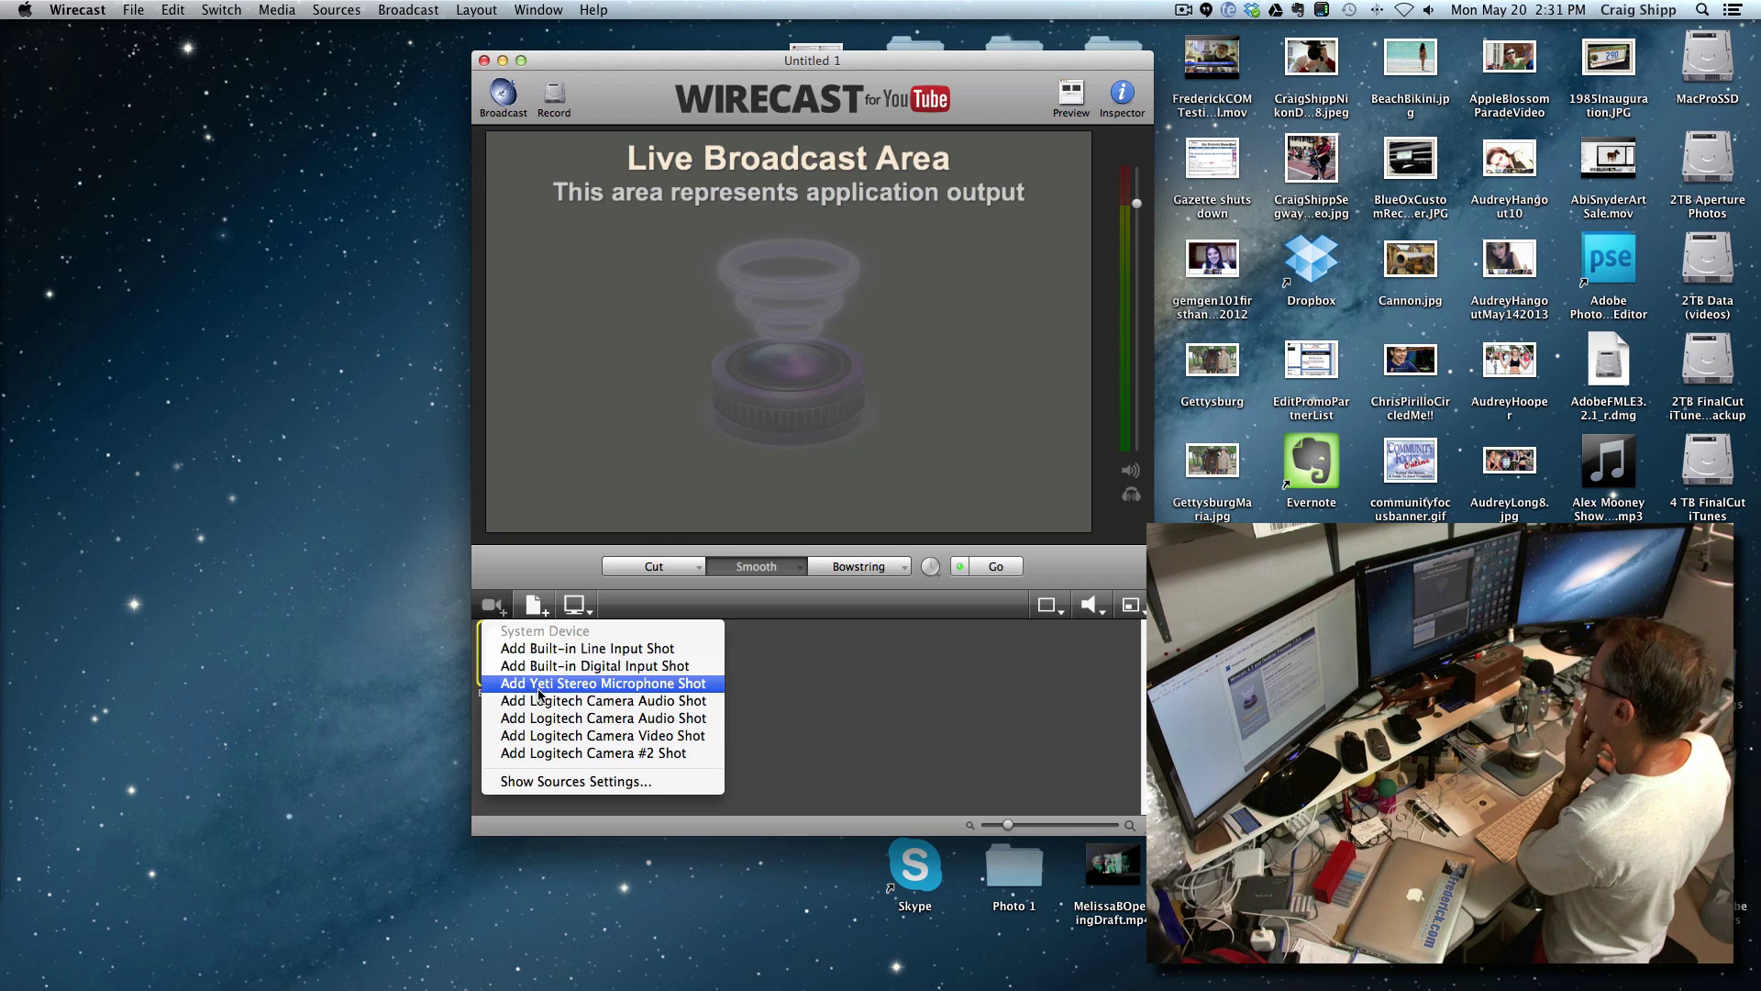
click(548, 739)
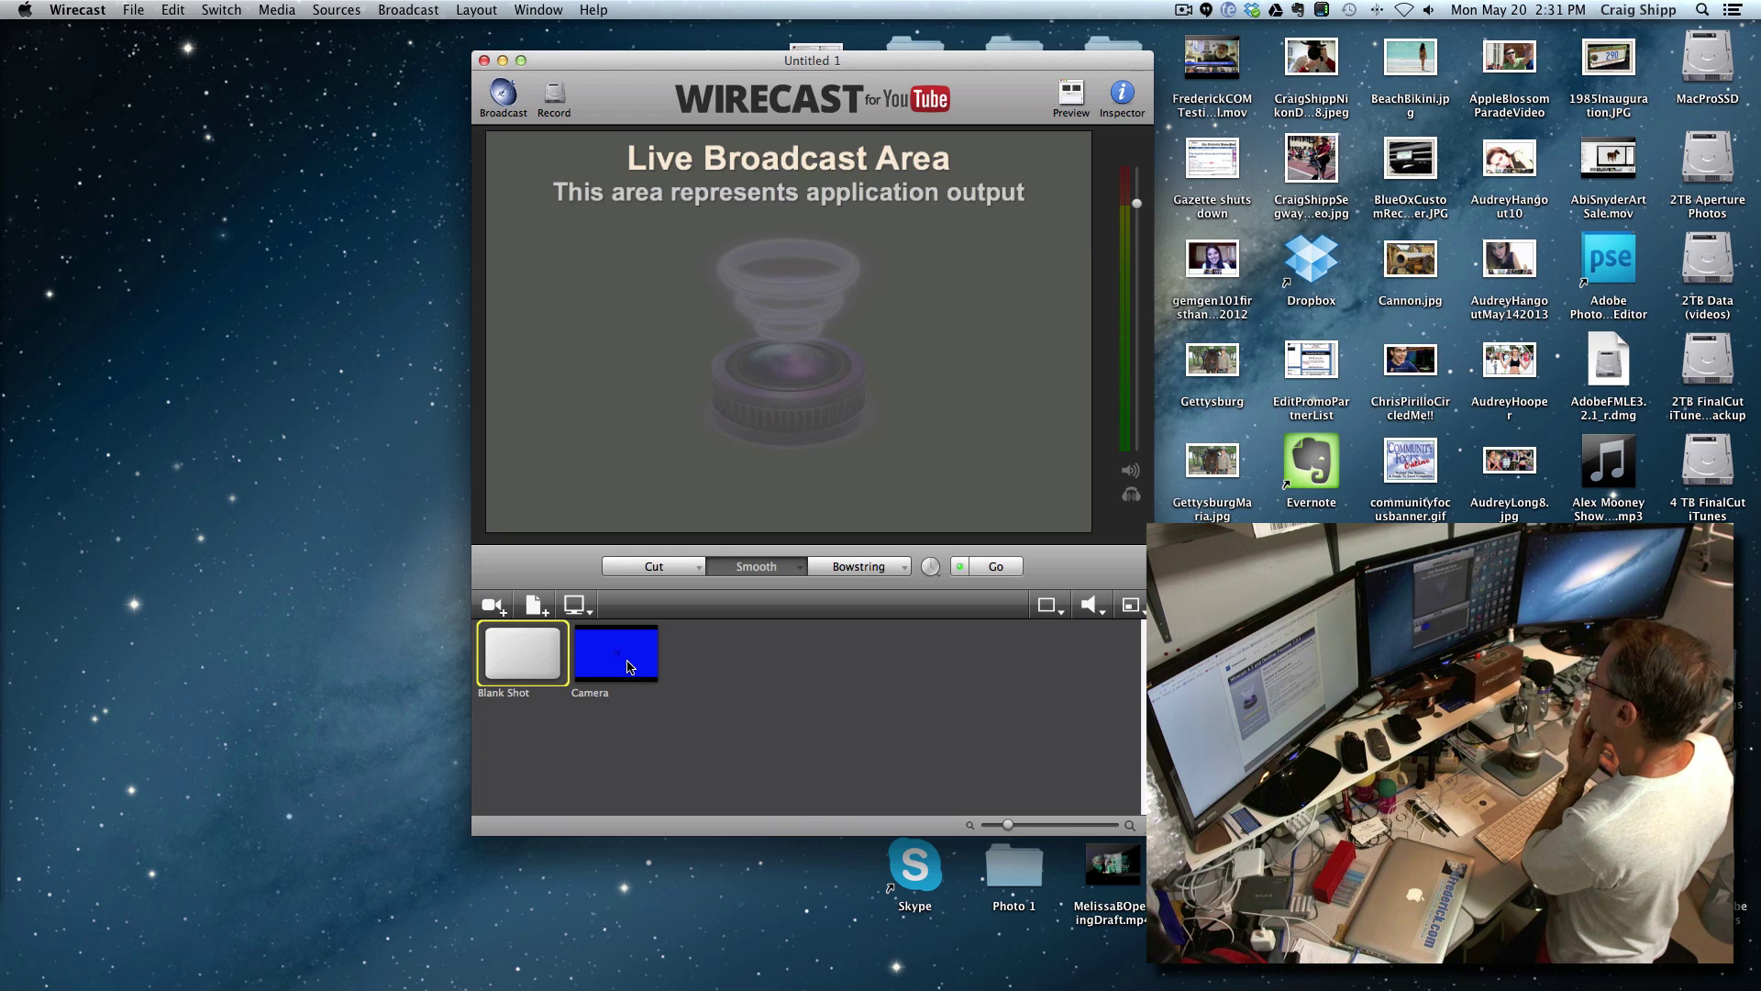
click(630, 667)
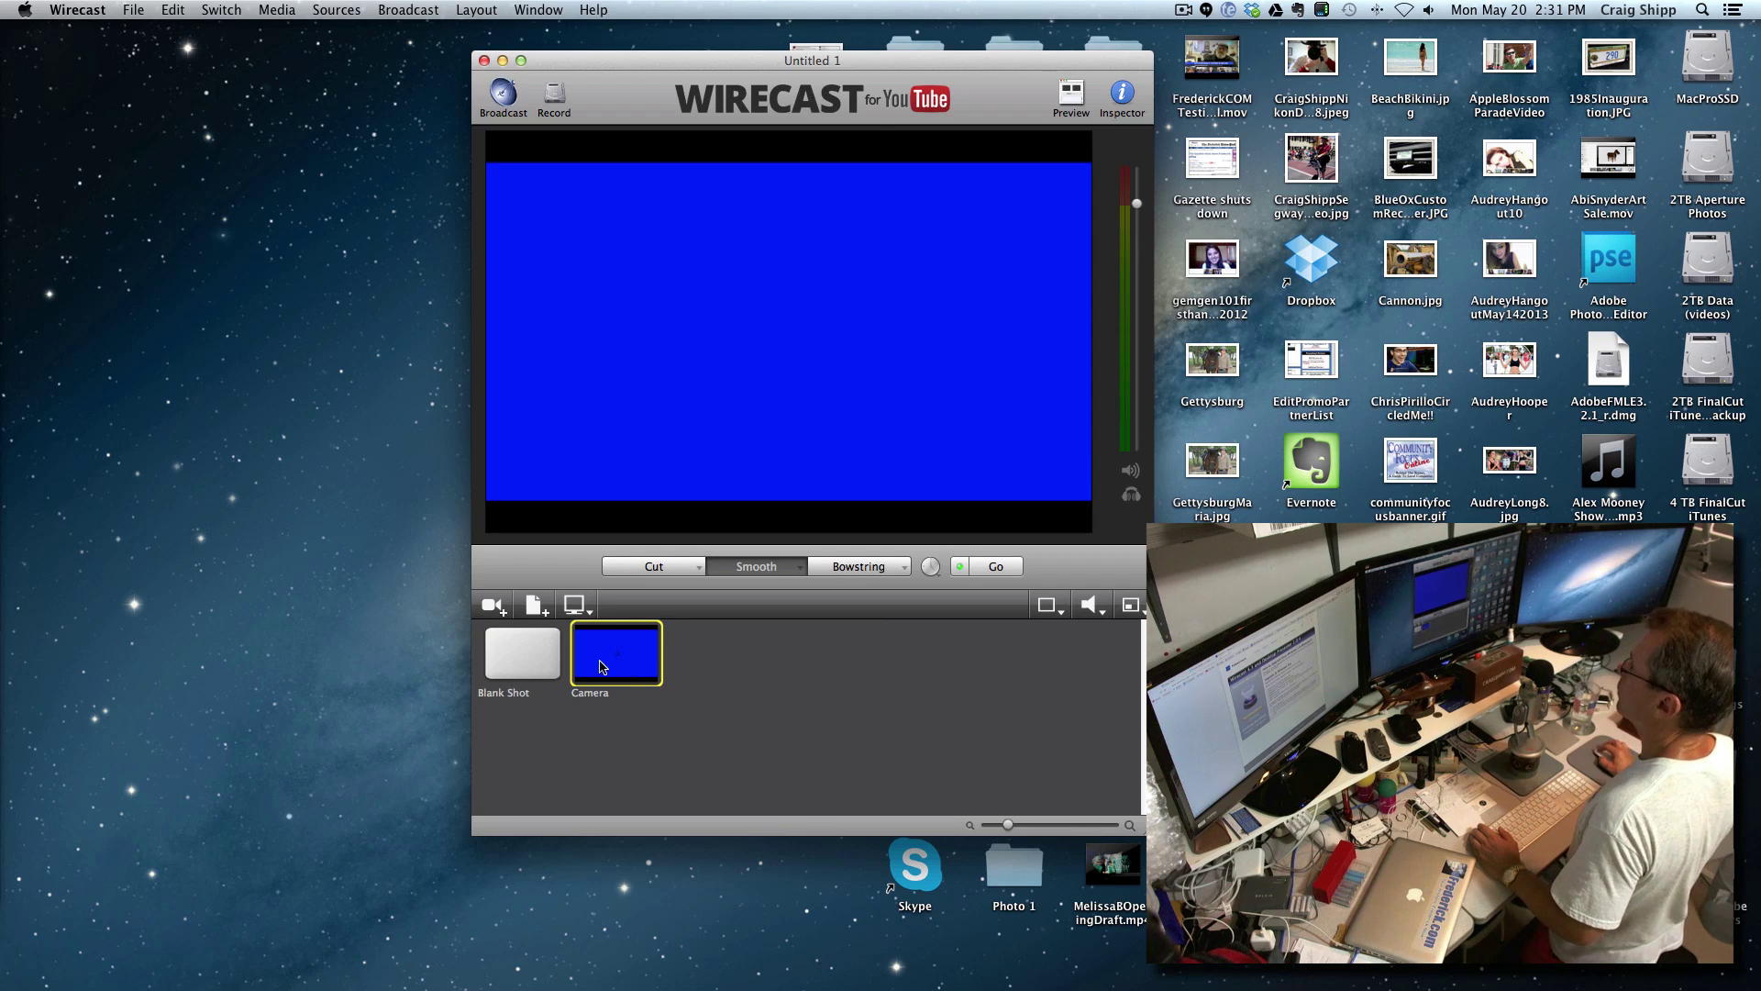
Step: Try to add a Logitech Camera #2 shot, and refresh and close the USB devices list
click(495, 605)
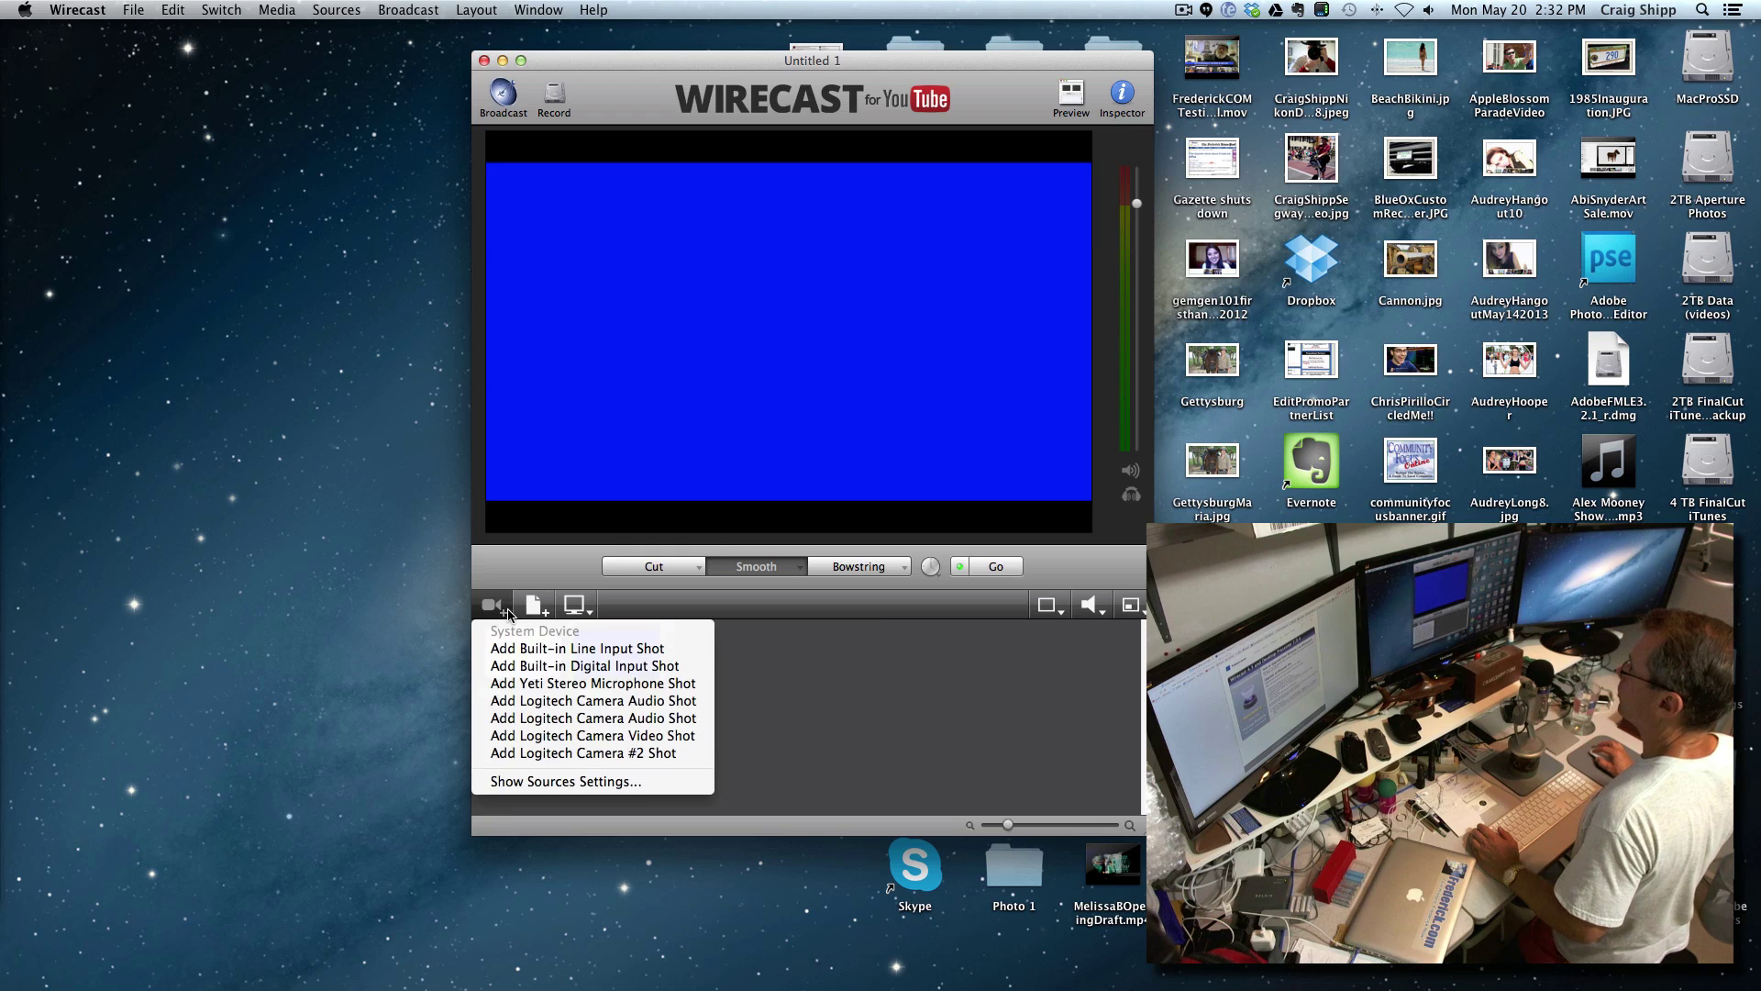
click(542, 752)
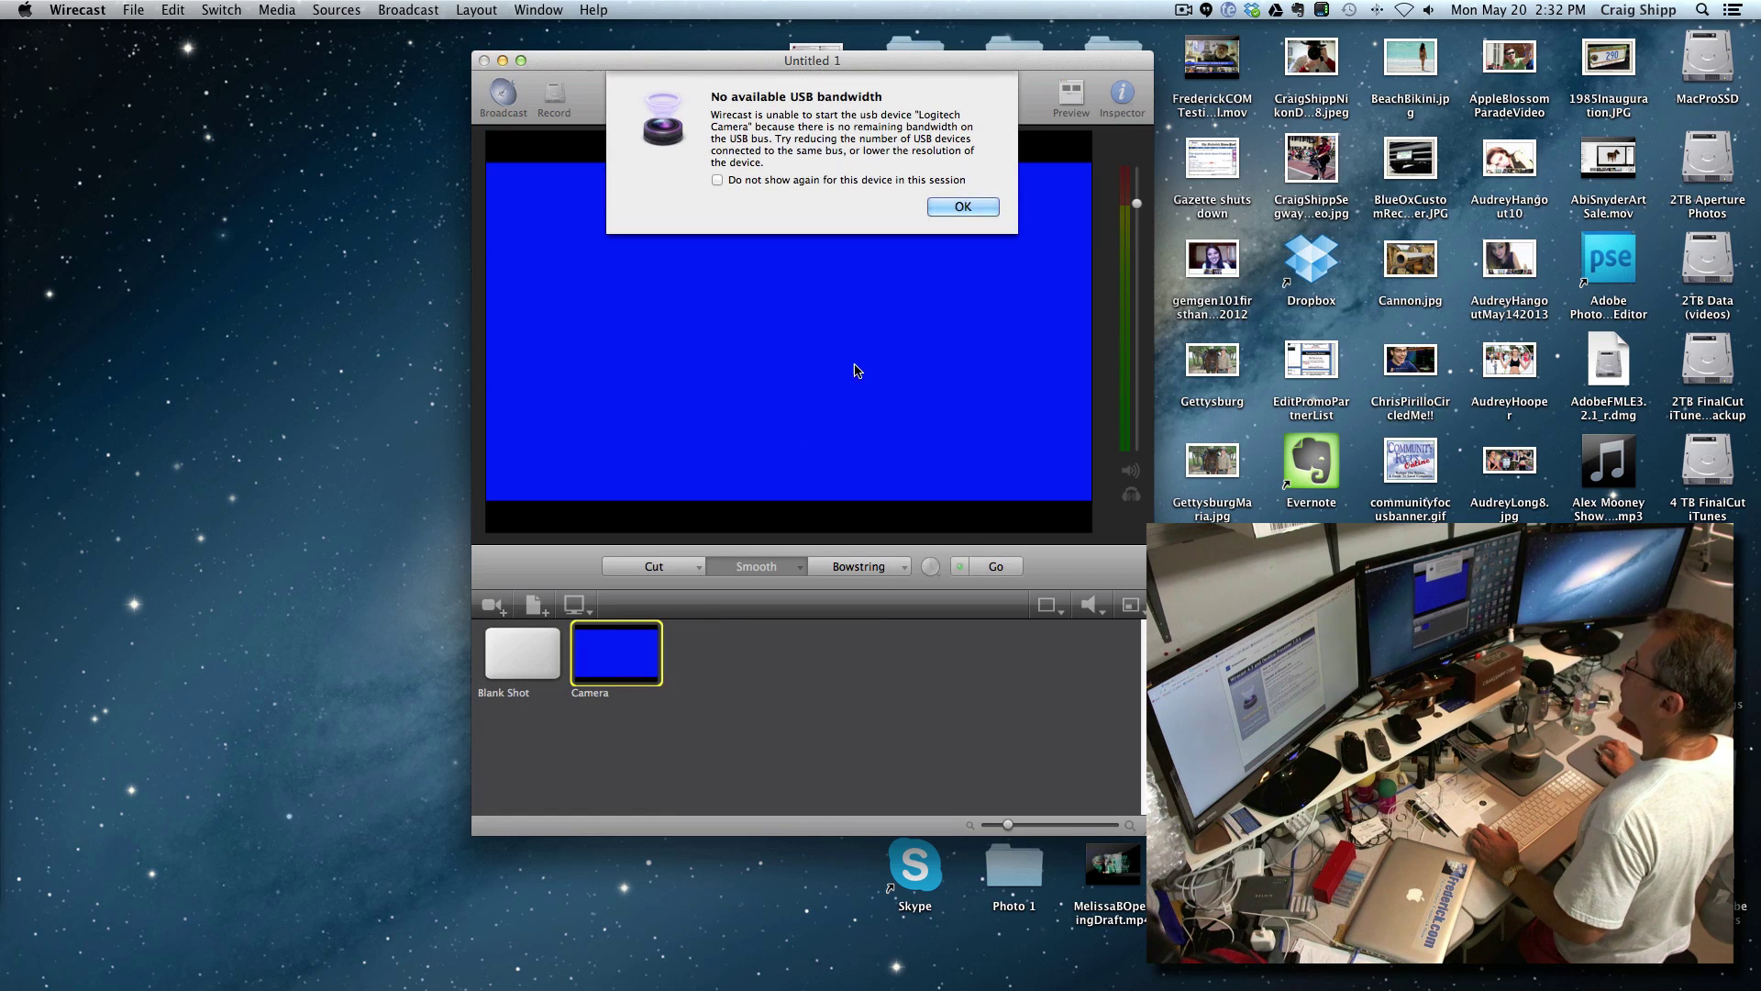
click(963, 206)
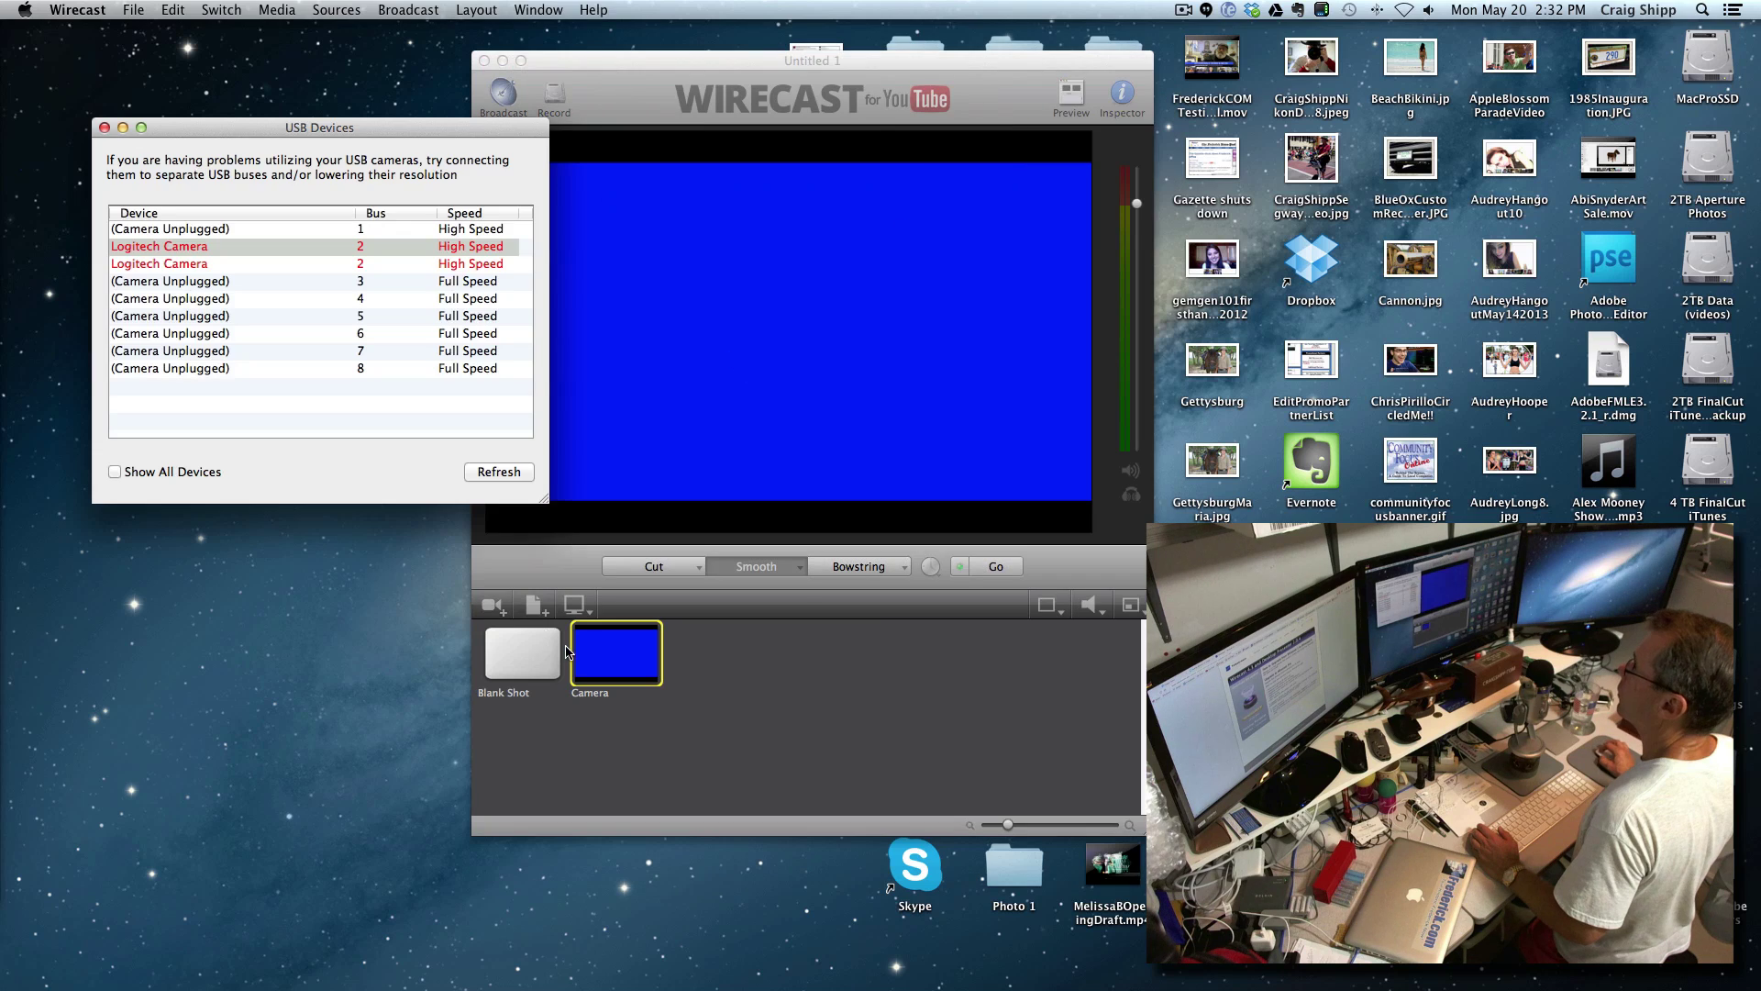
click(497, 474)
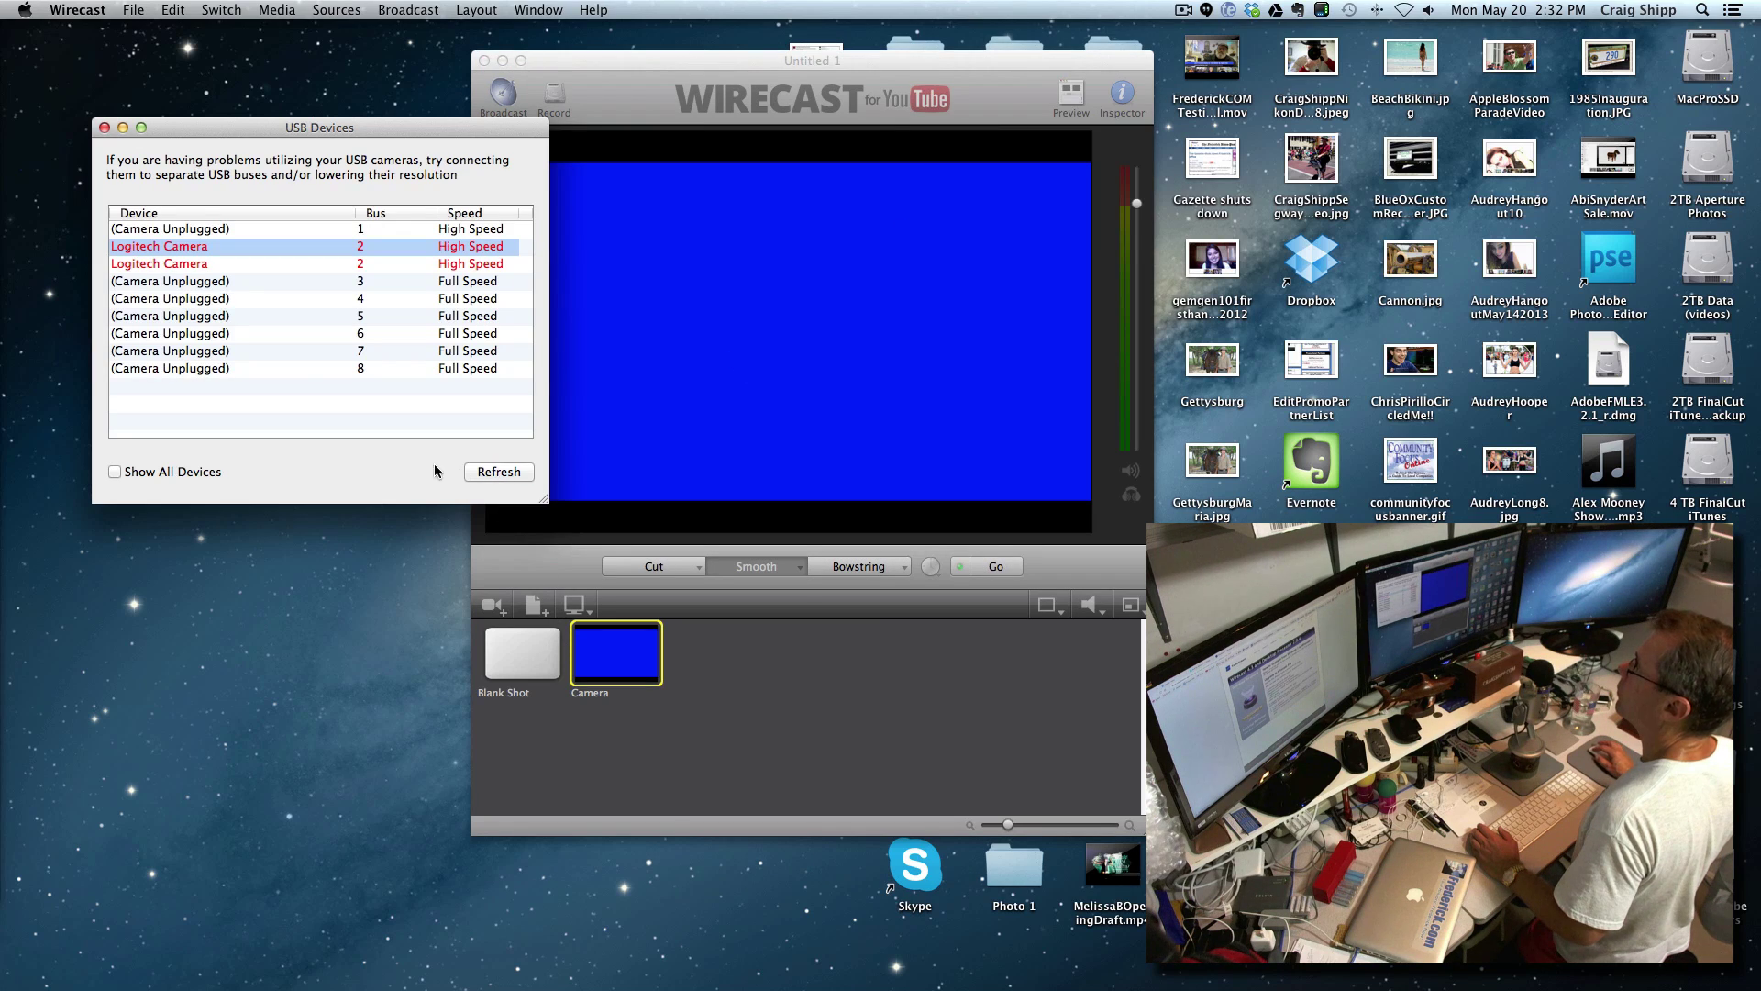
click(104, 127)
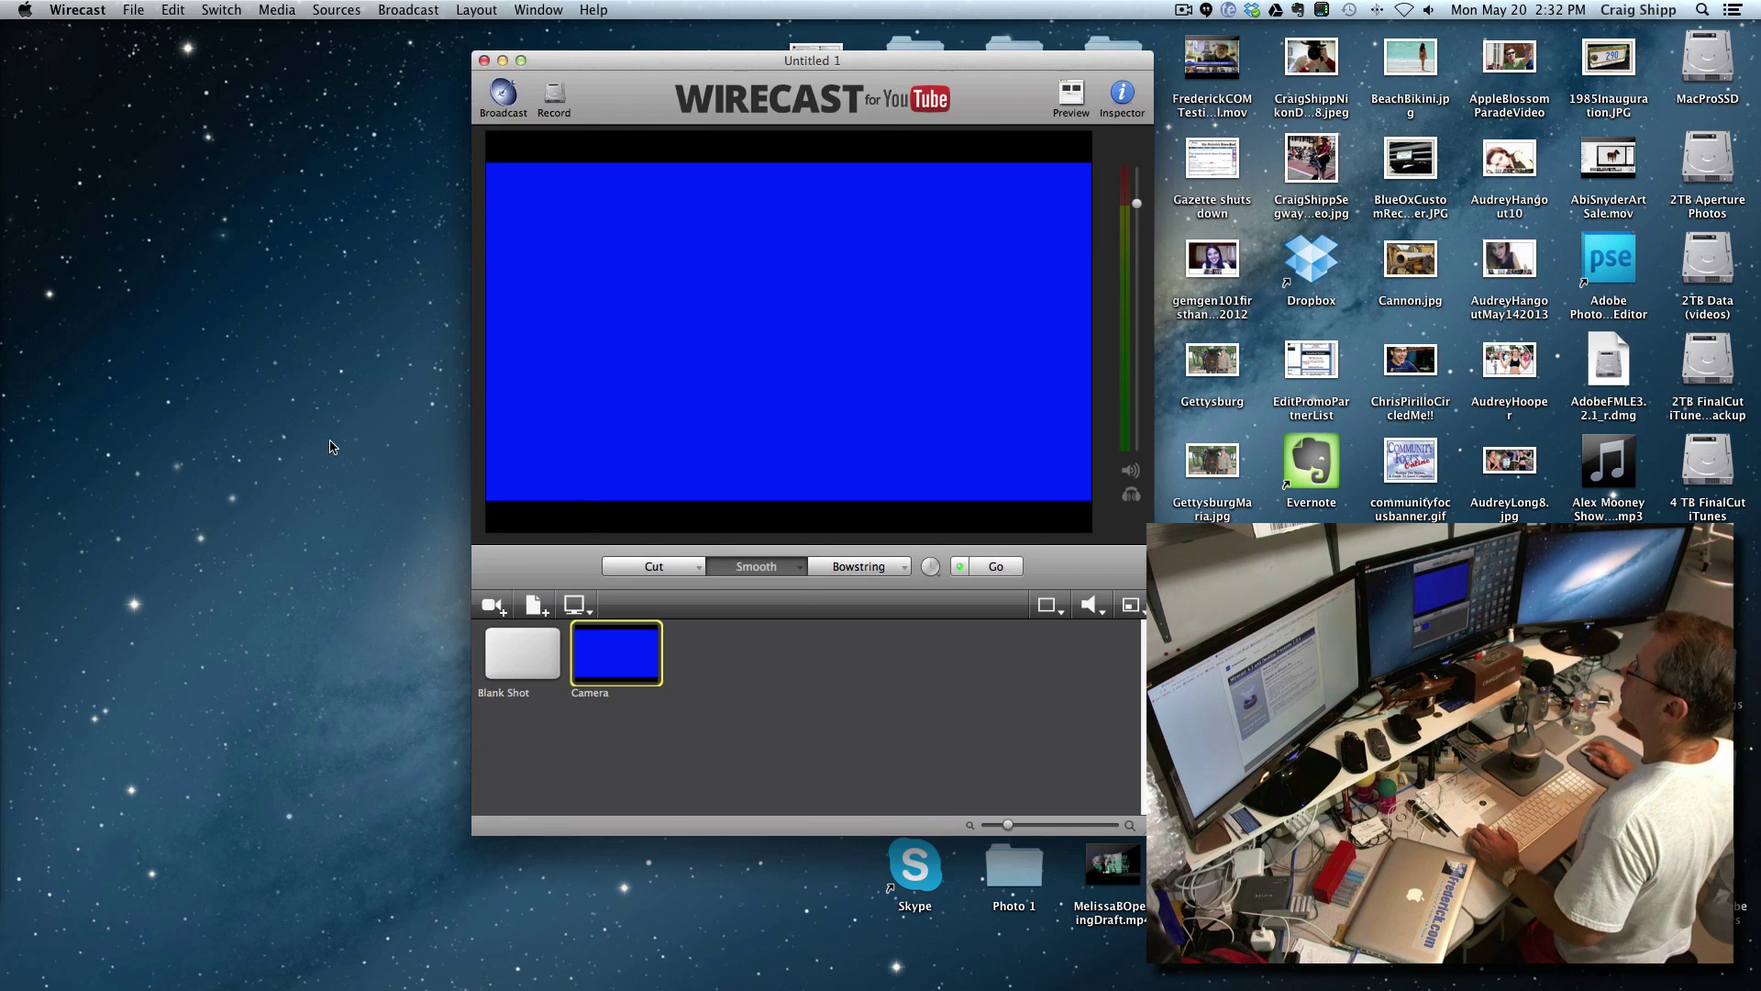
Step: Delete the Camera shot and try adding a Logitech Camera #2 shot in its place
right_click(619, 658)
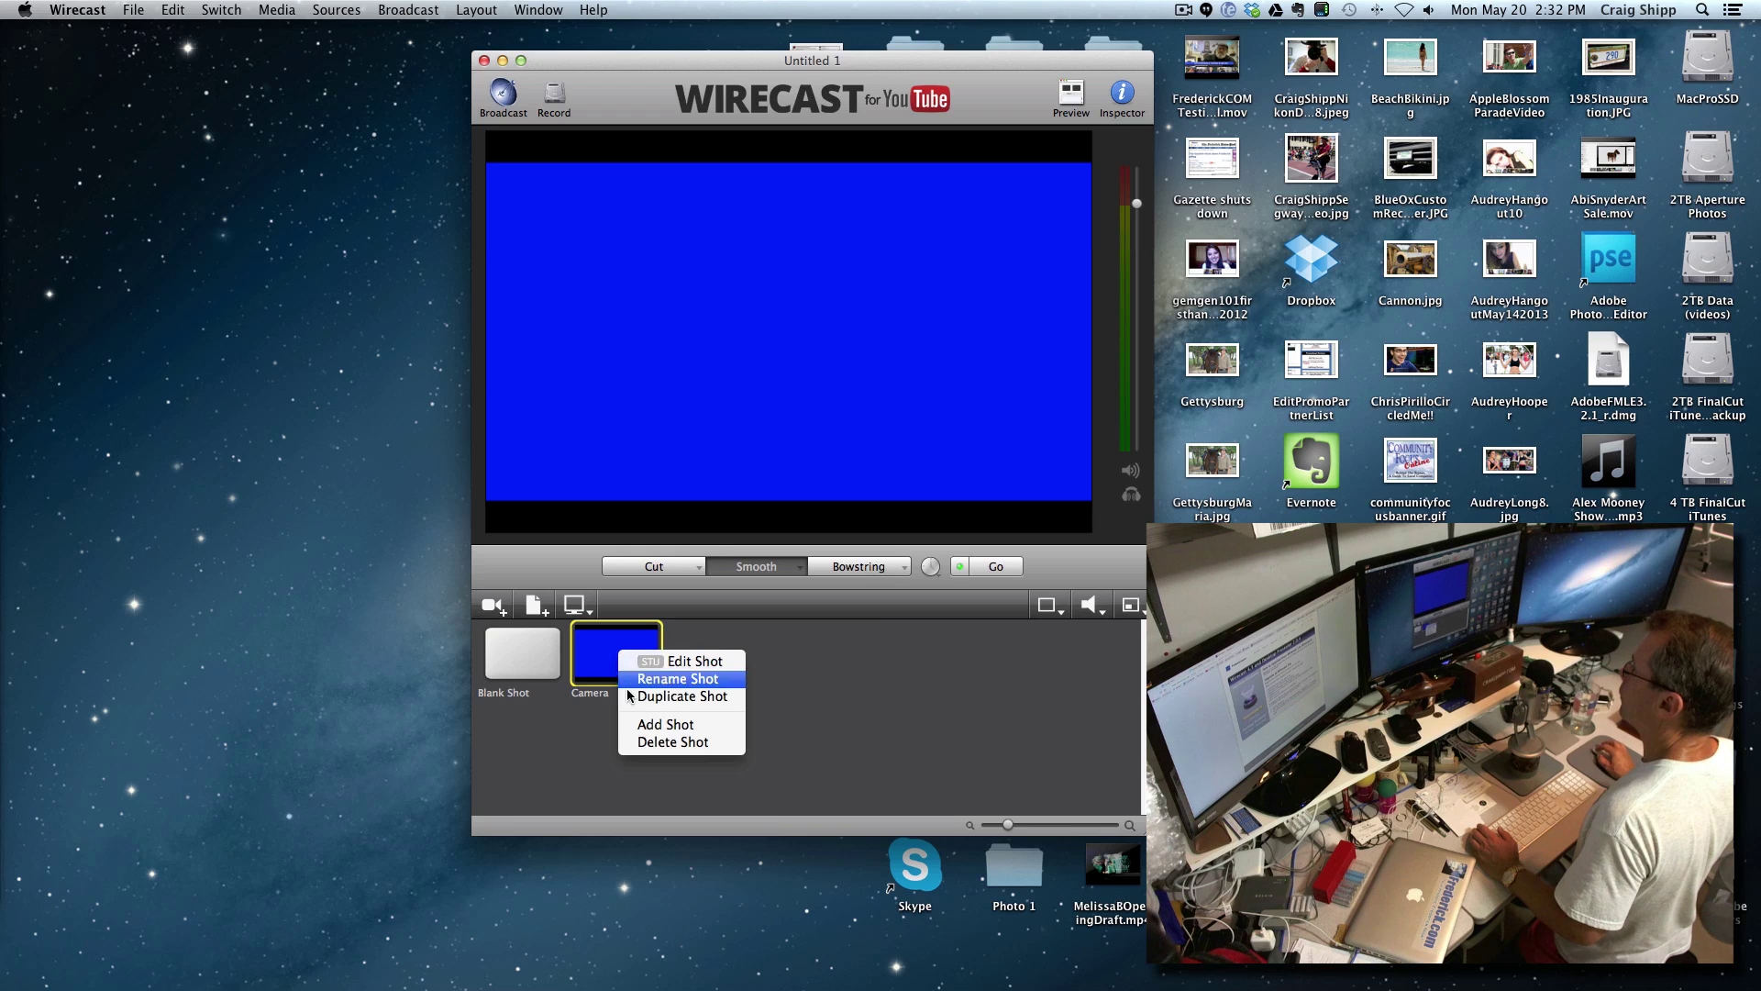
click(639, 744)
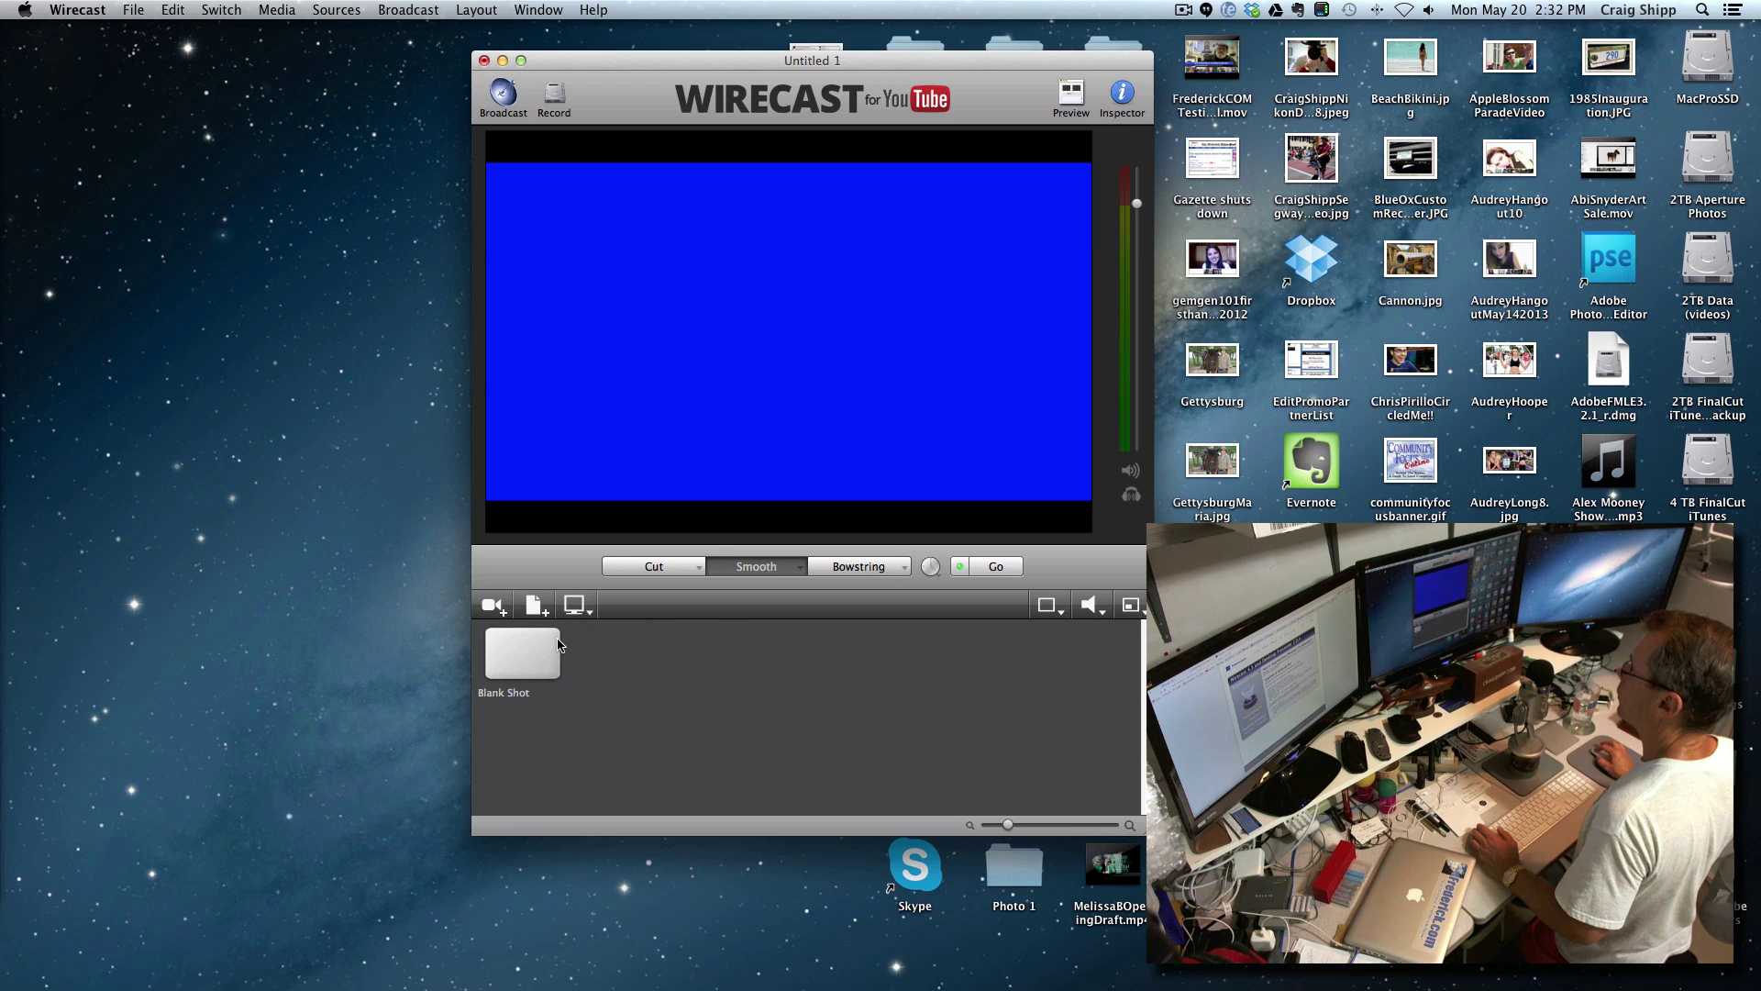
click(504, 607)
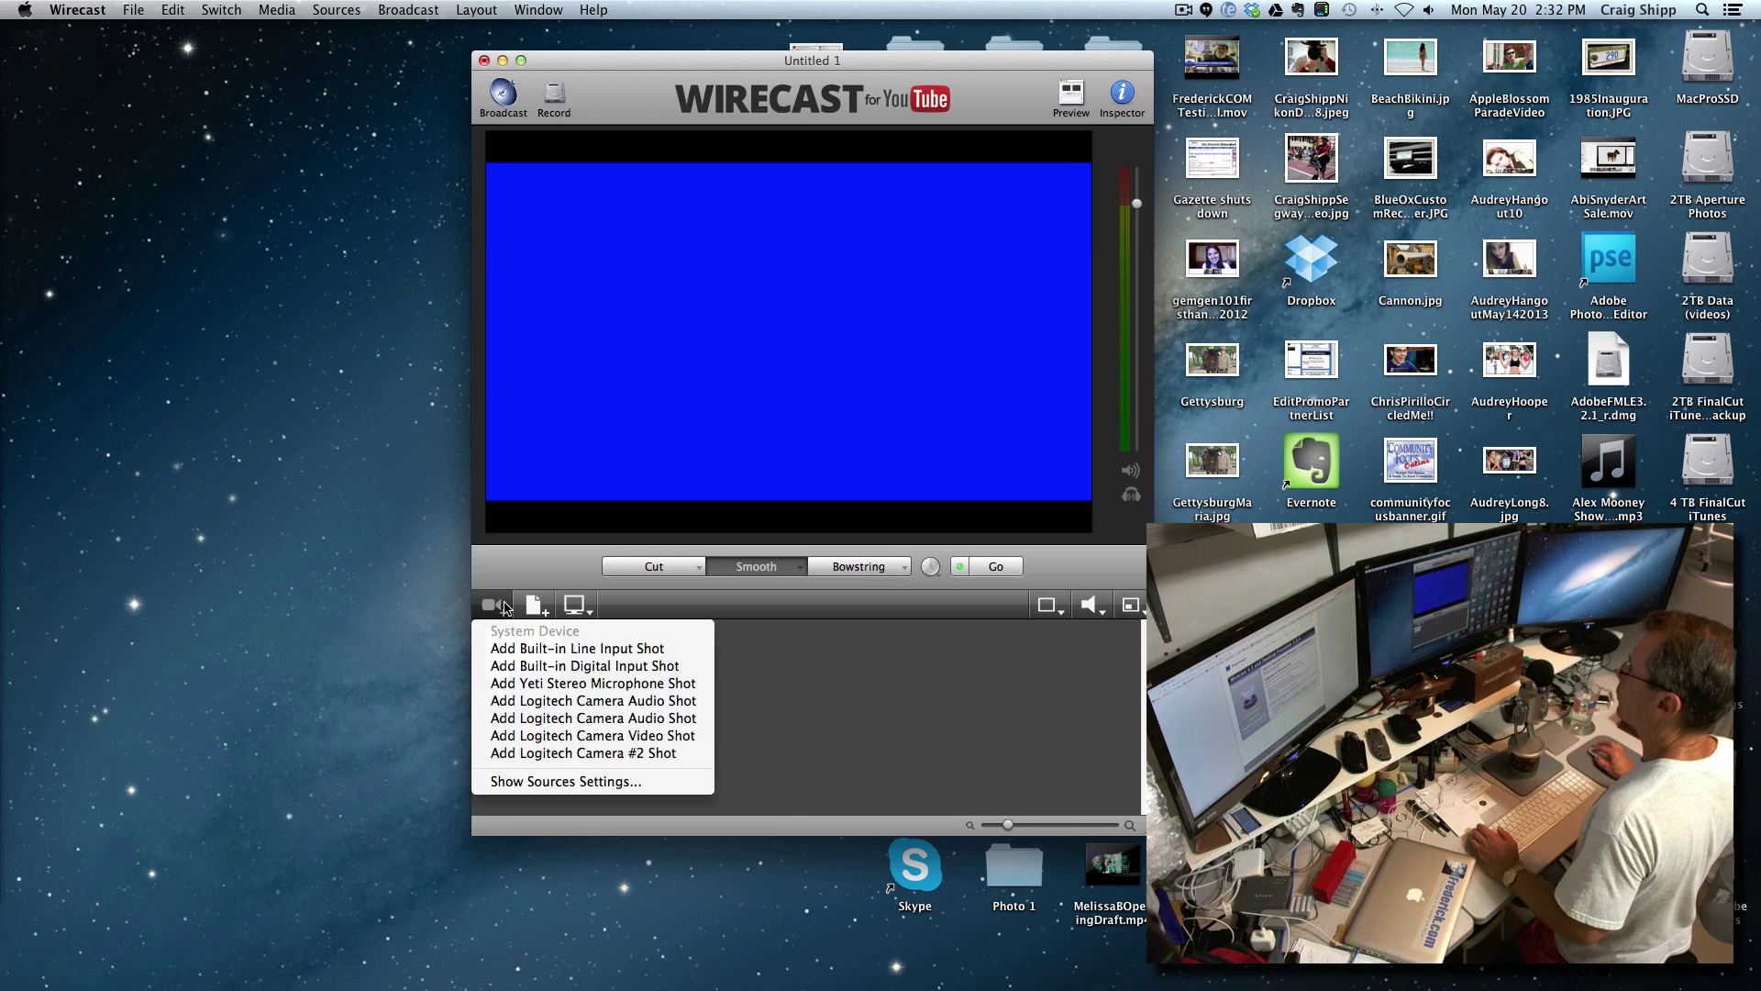
click(573, 750)
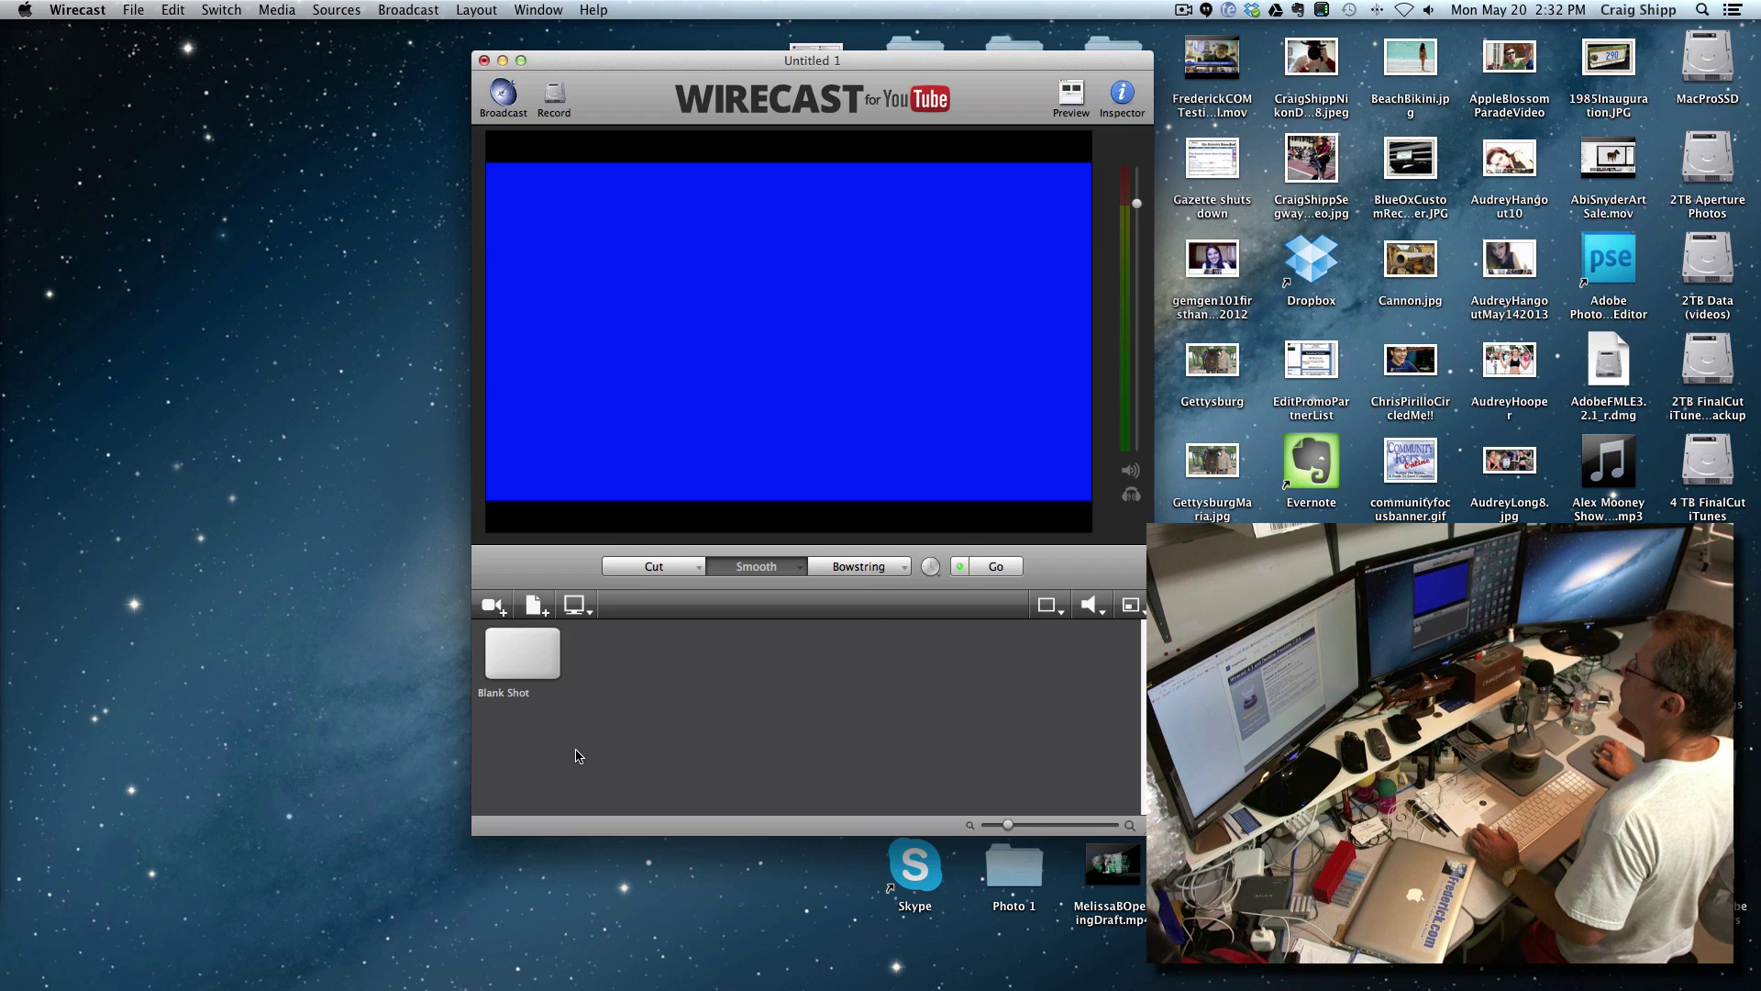
Step: Switch the live broadcast area to the Blank Shot and add a Logitech Camera Video shot
click(530, 677)
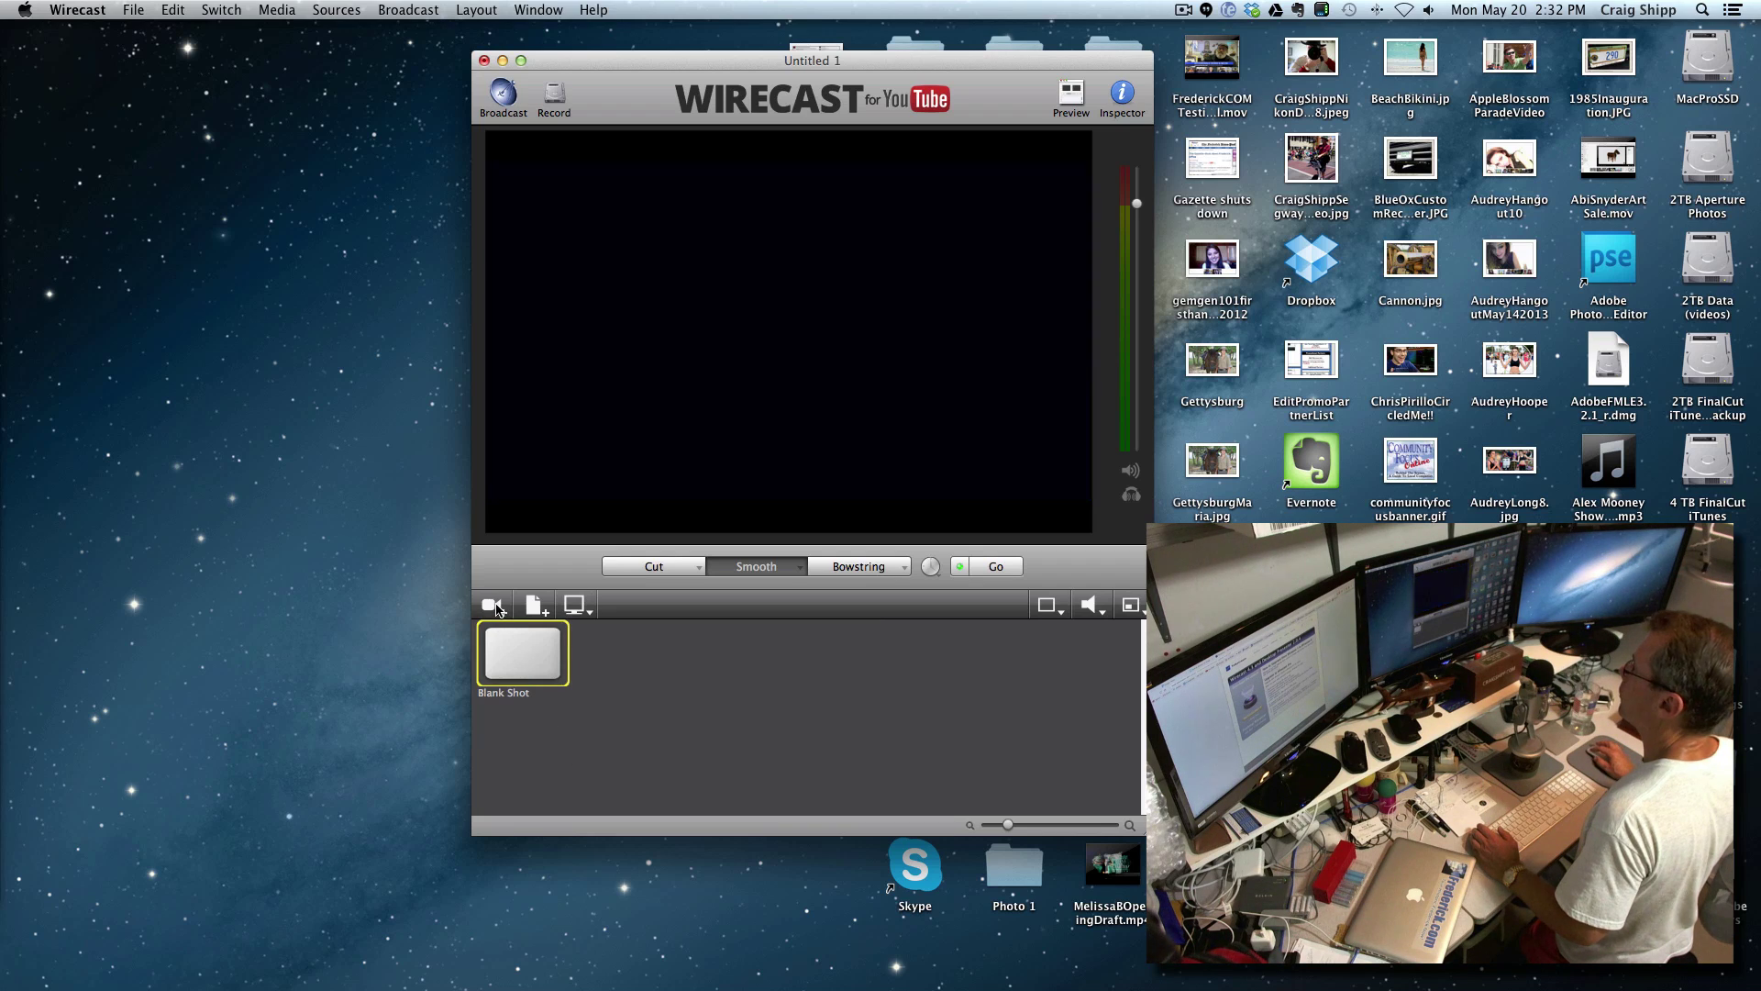
click(498, 608)
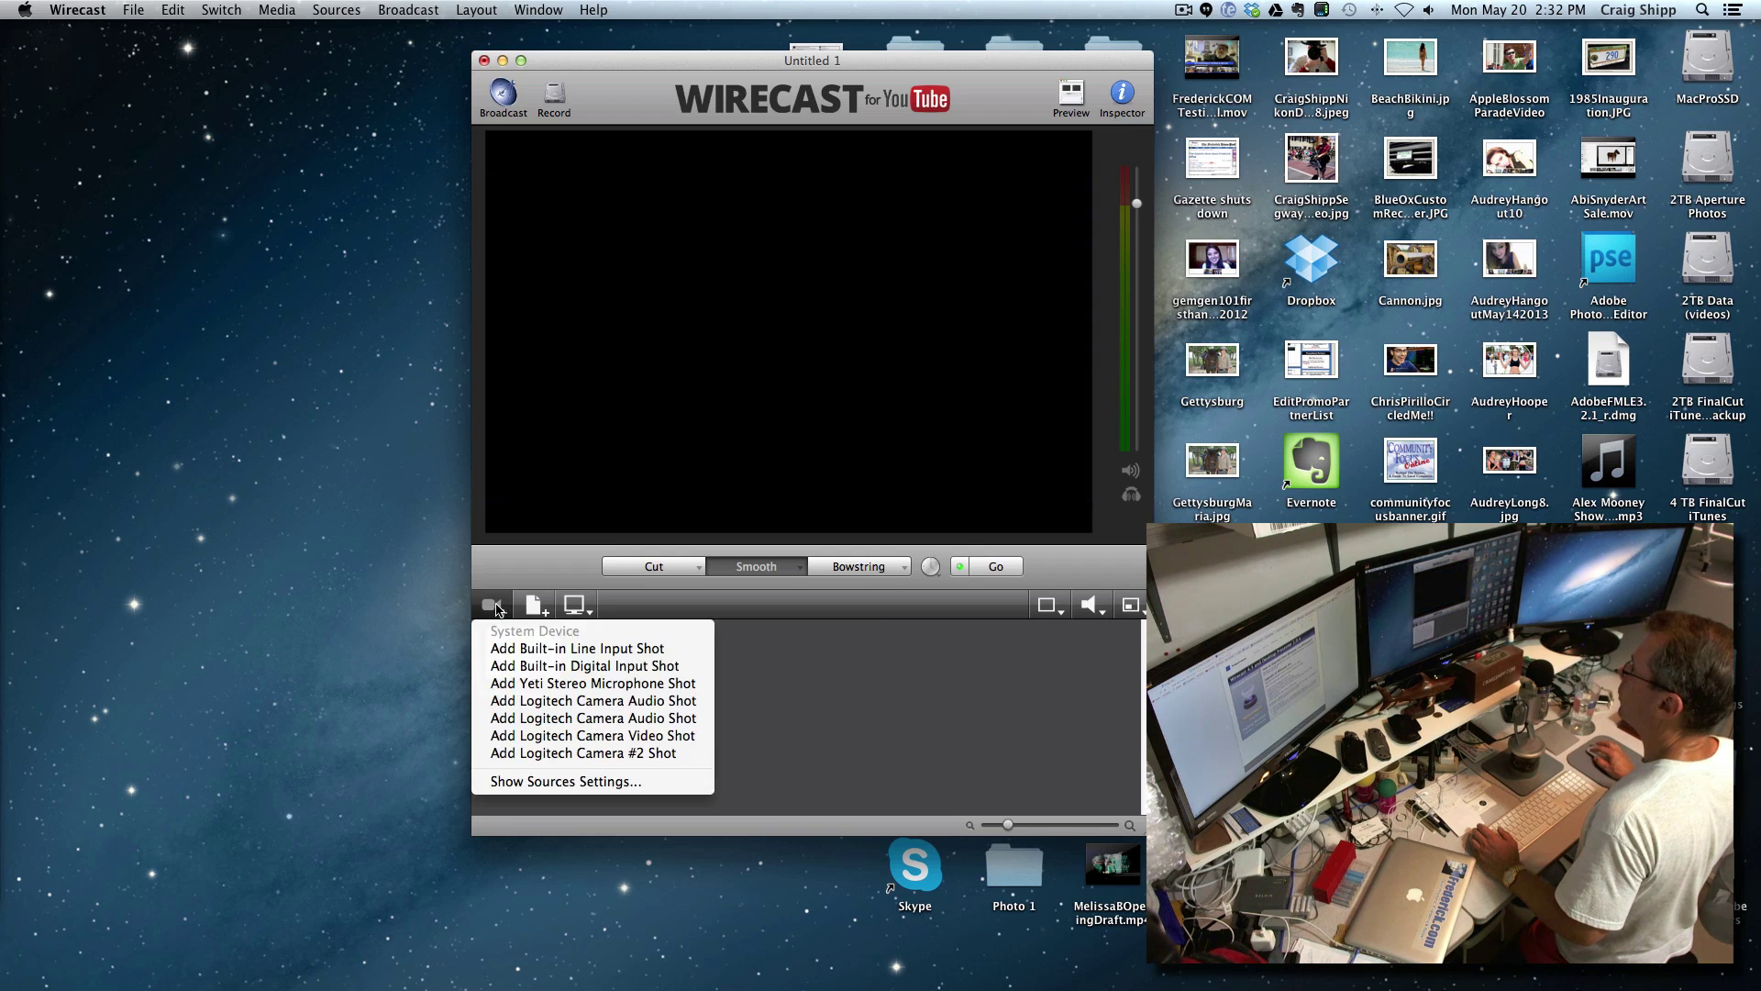
click(583, 737)
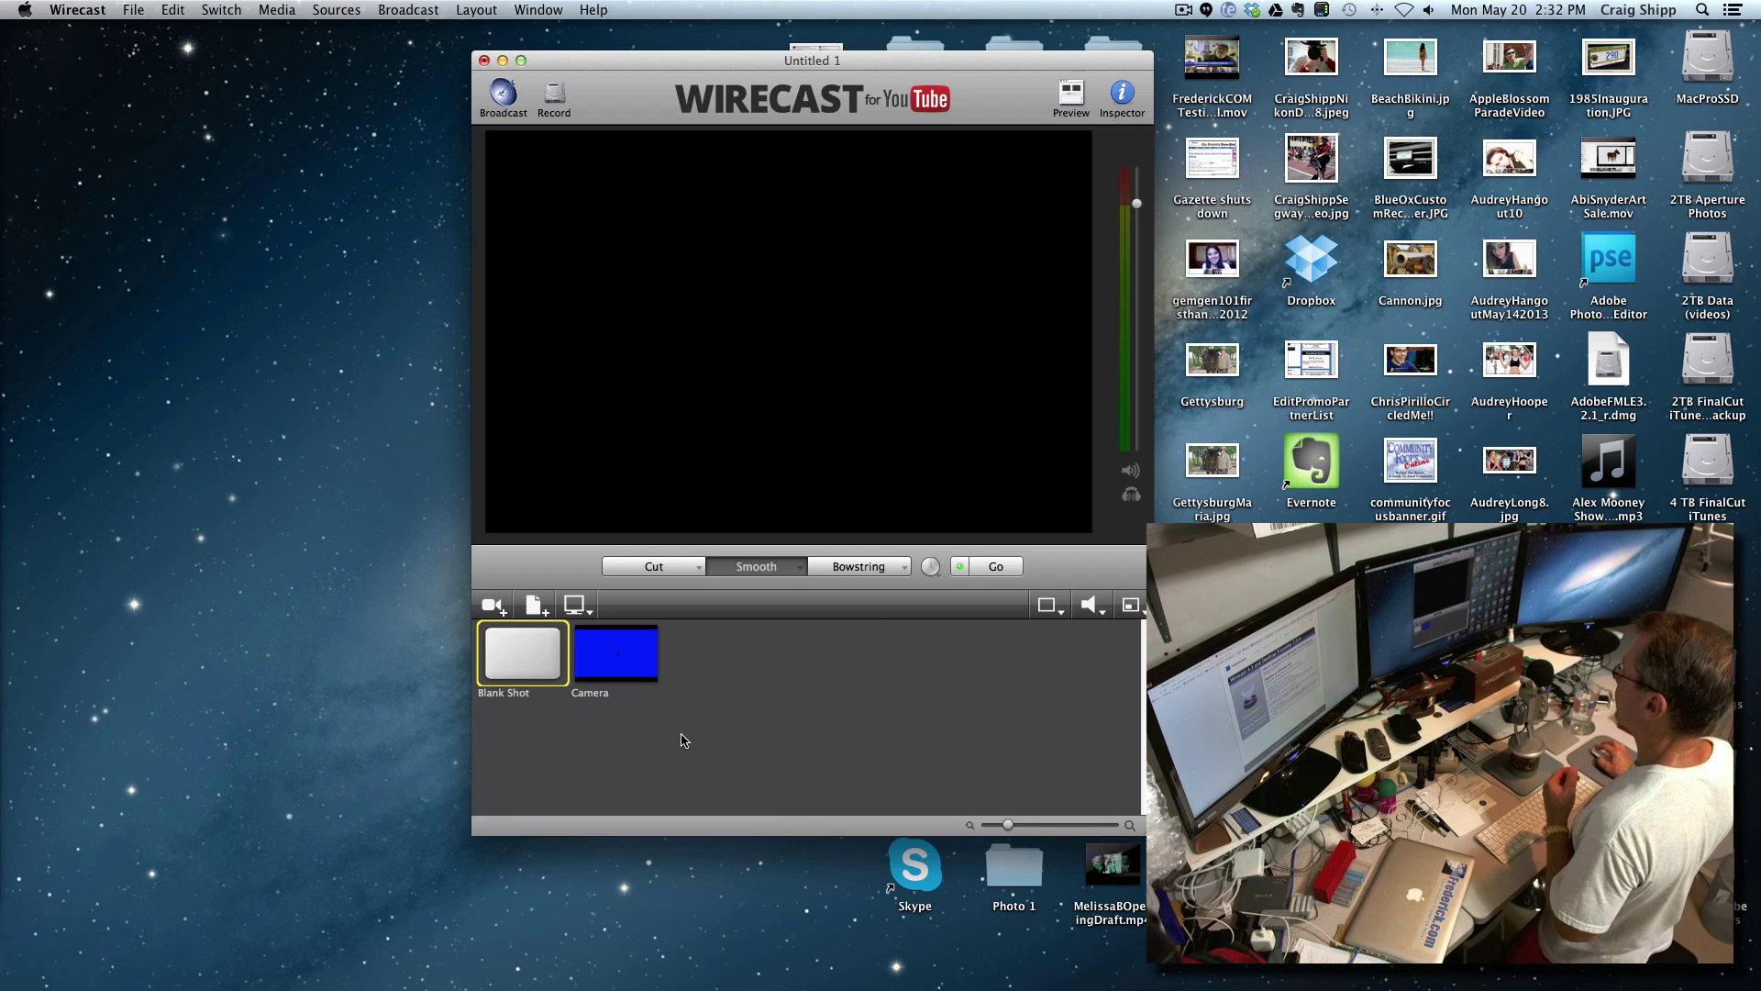
Step: Try to edit the selected Blank Shot and dismiss the resulting notices
click(1091, 605)
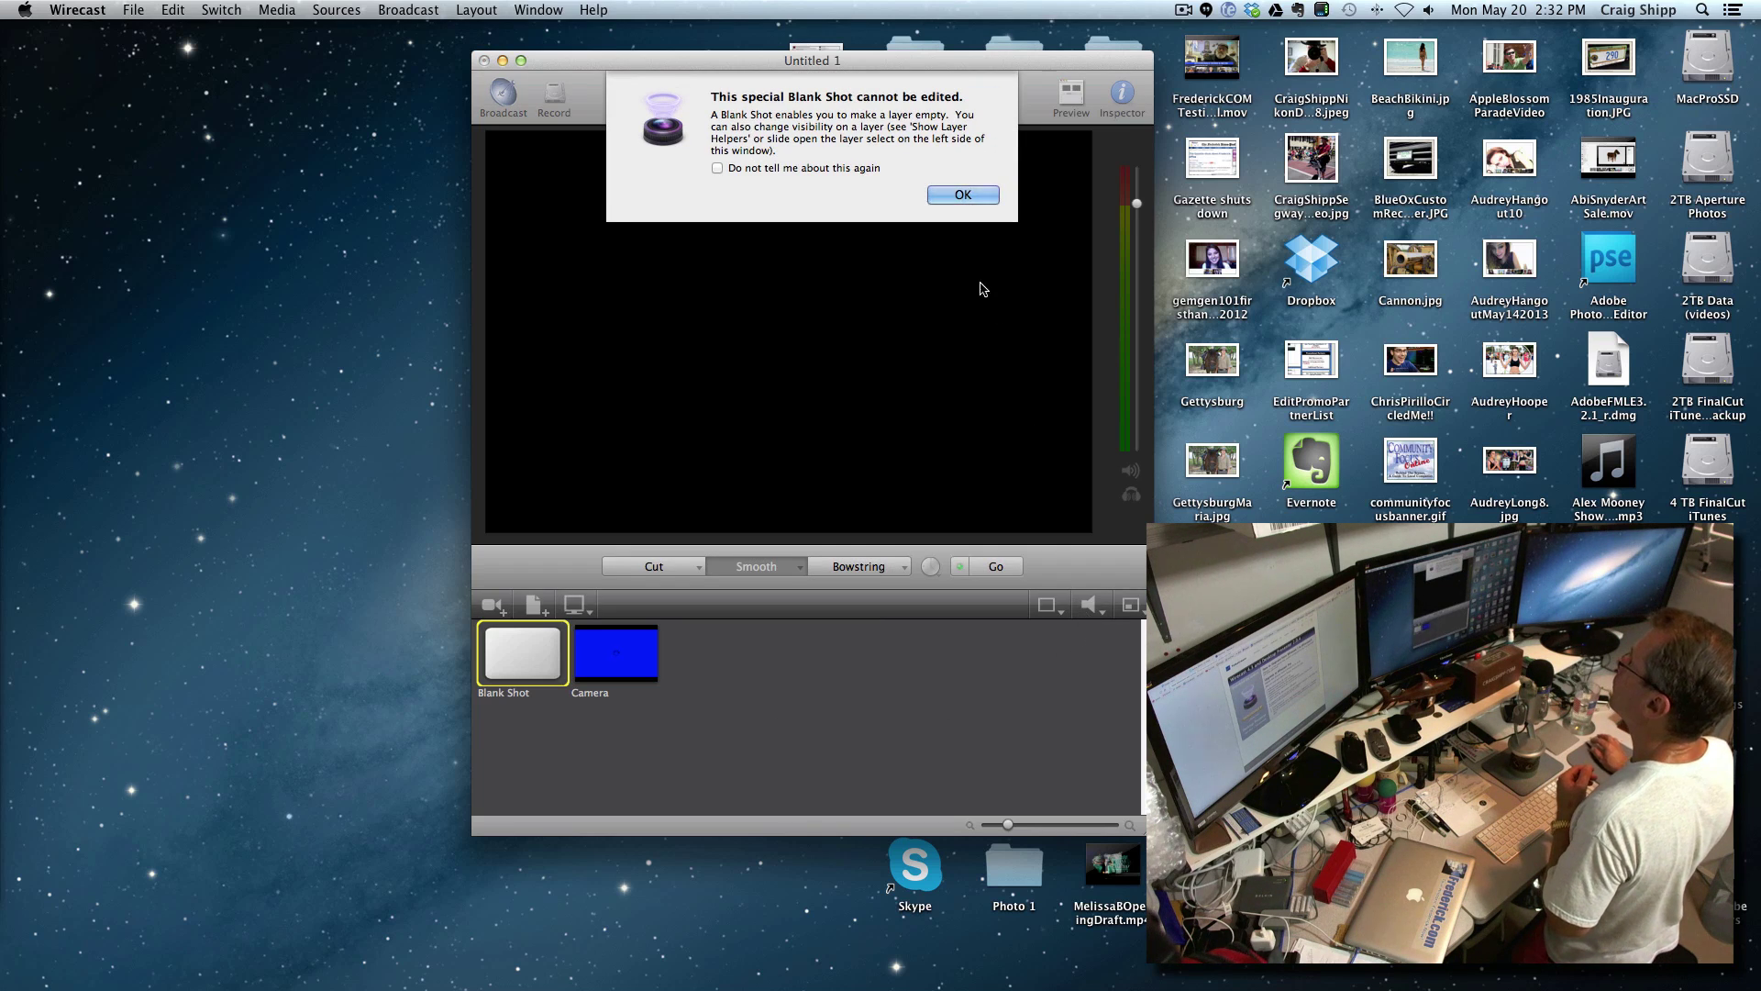
click(963, 196)
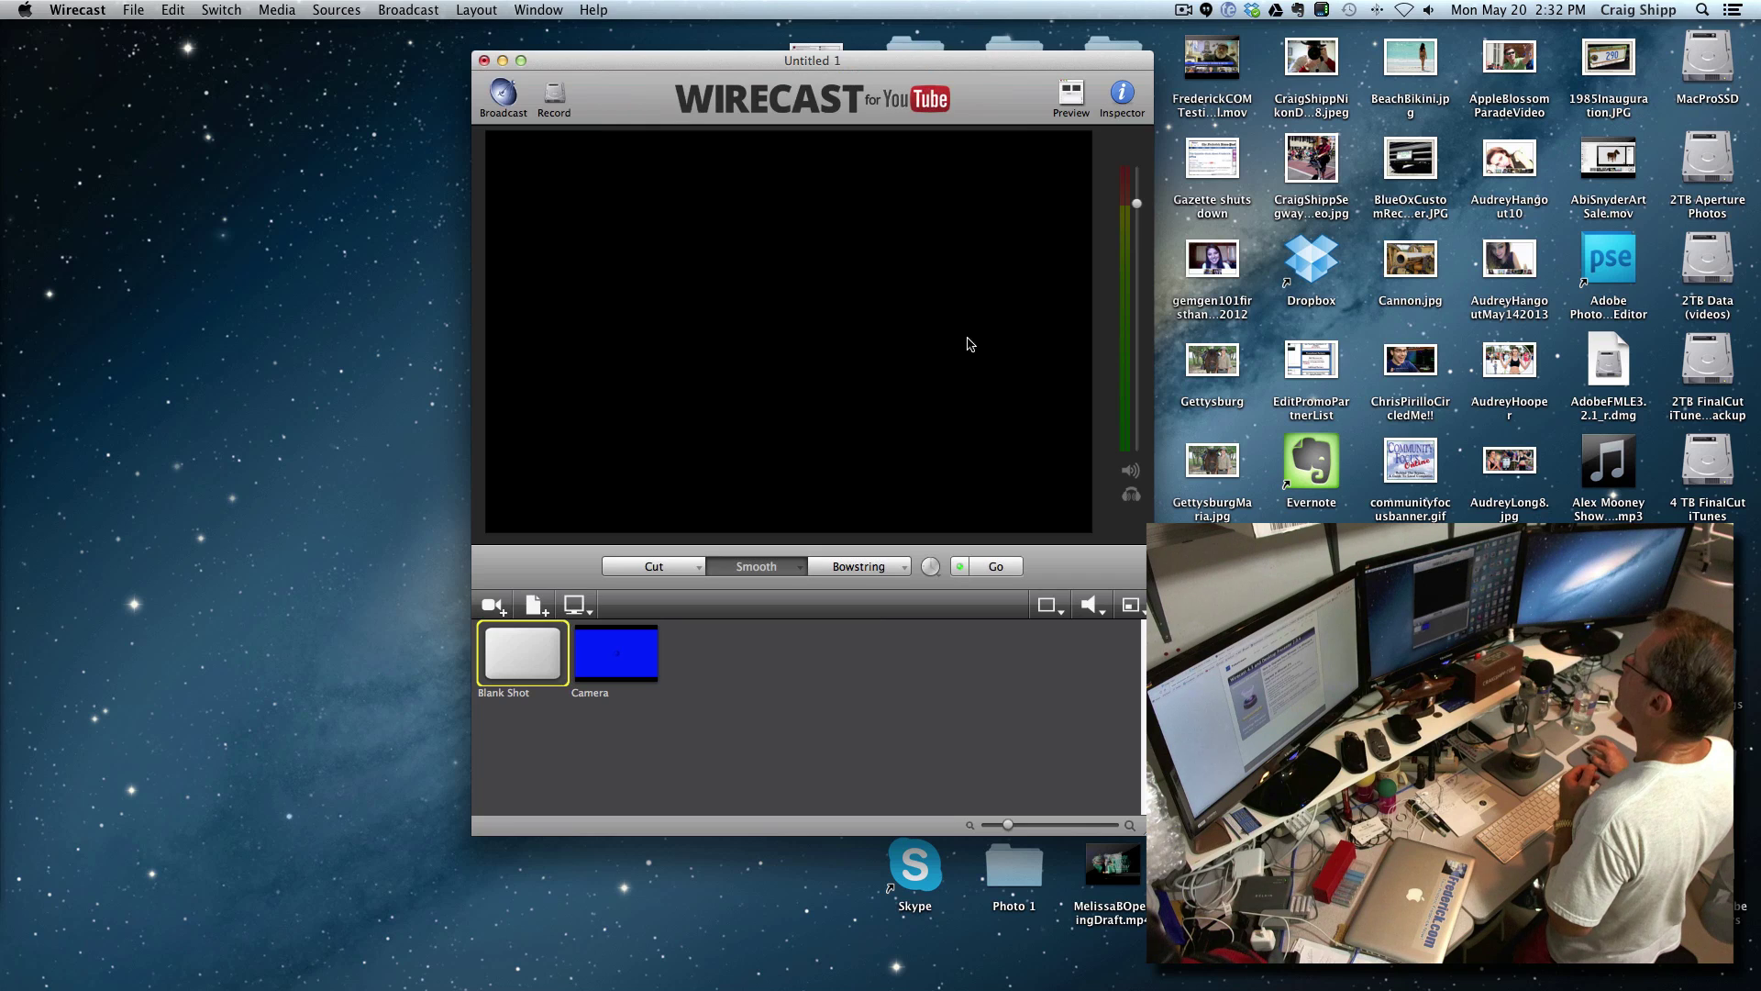
click(1061, 613)
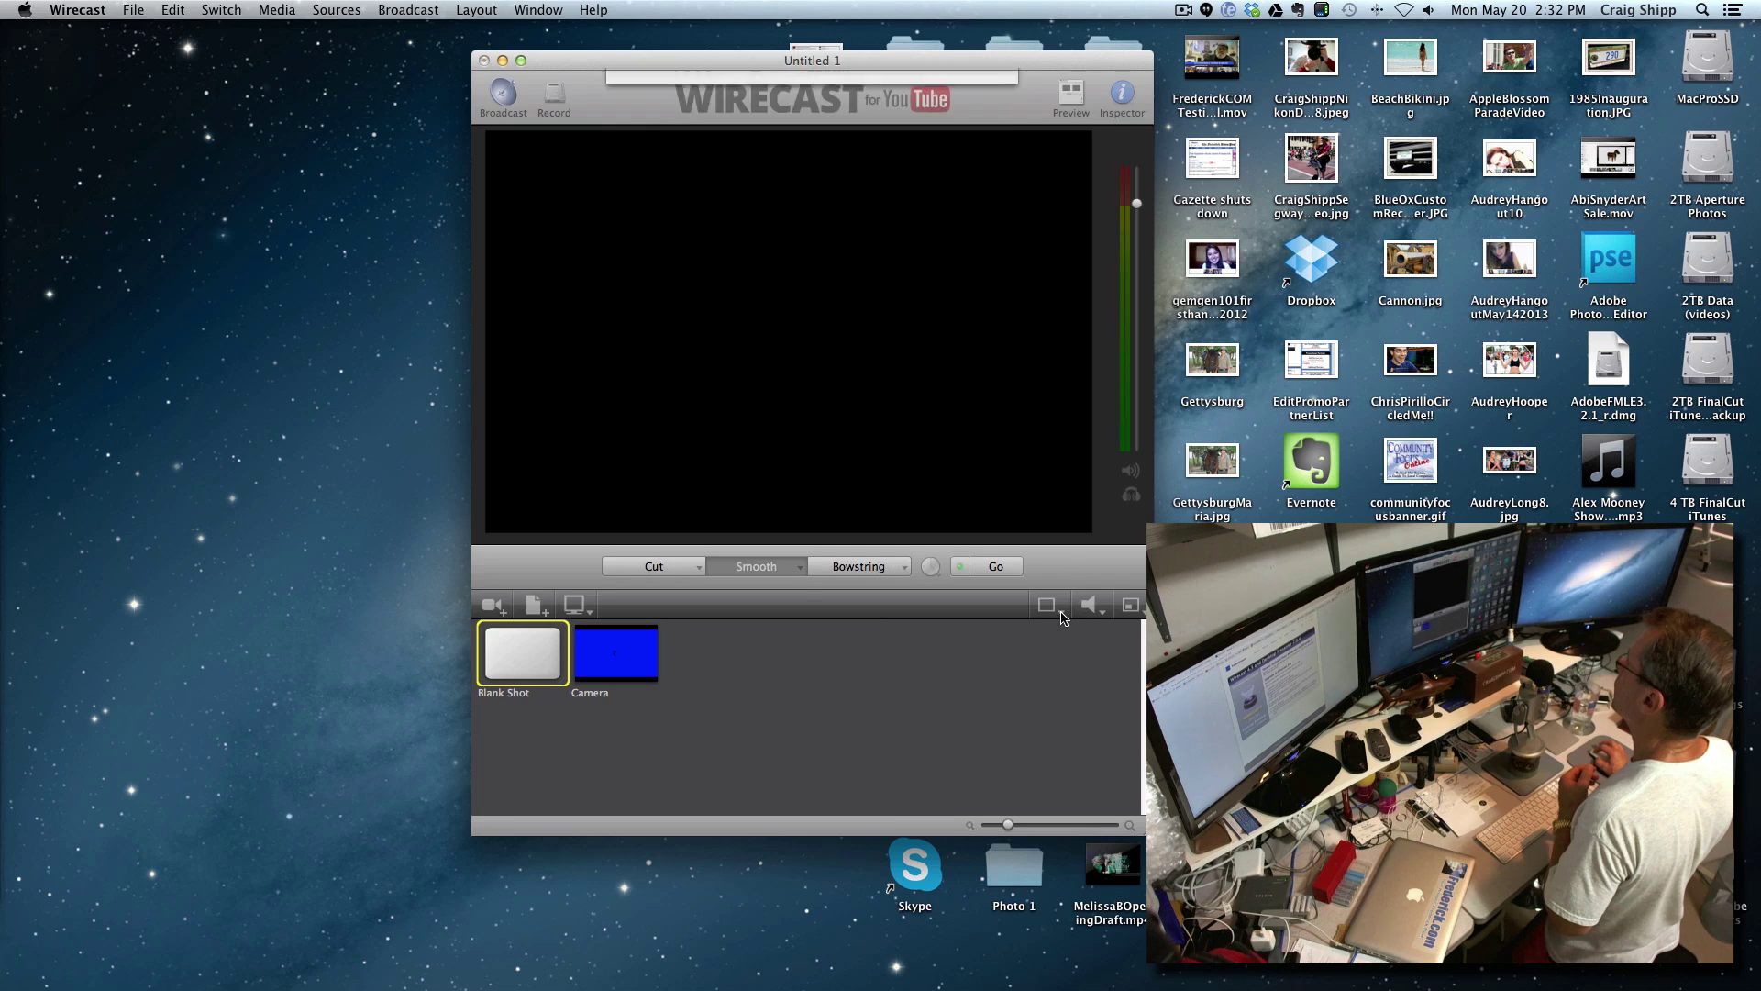
click(945, 196)
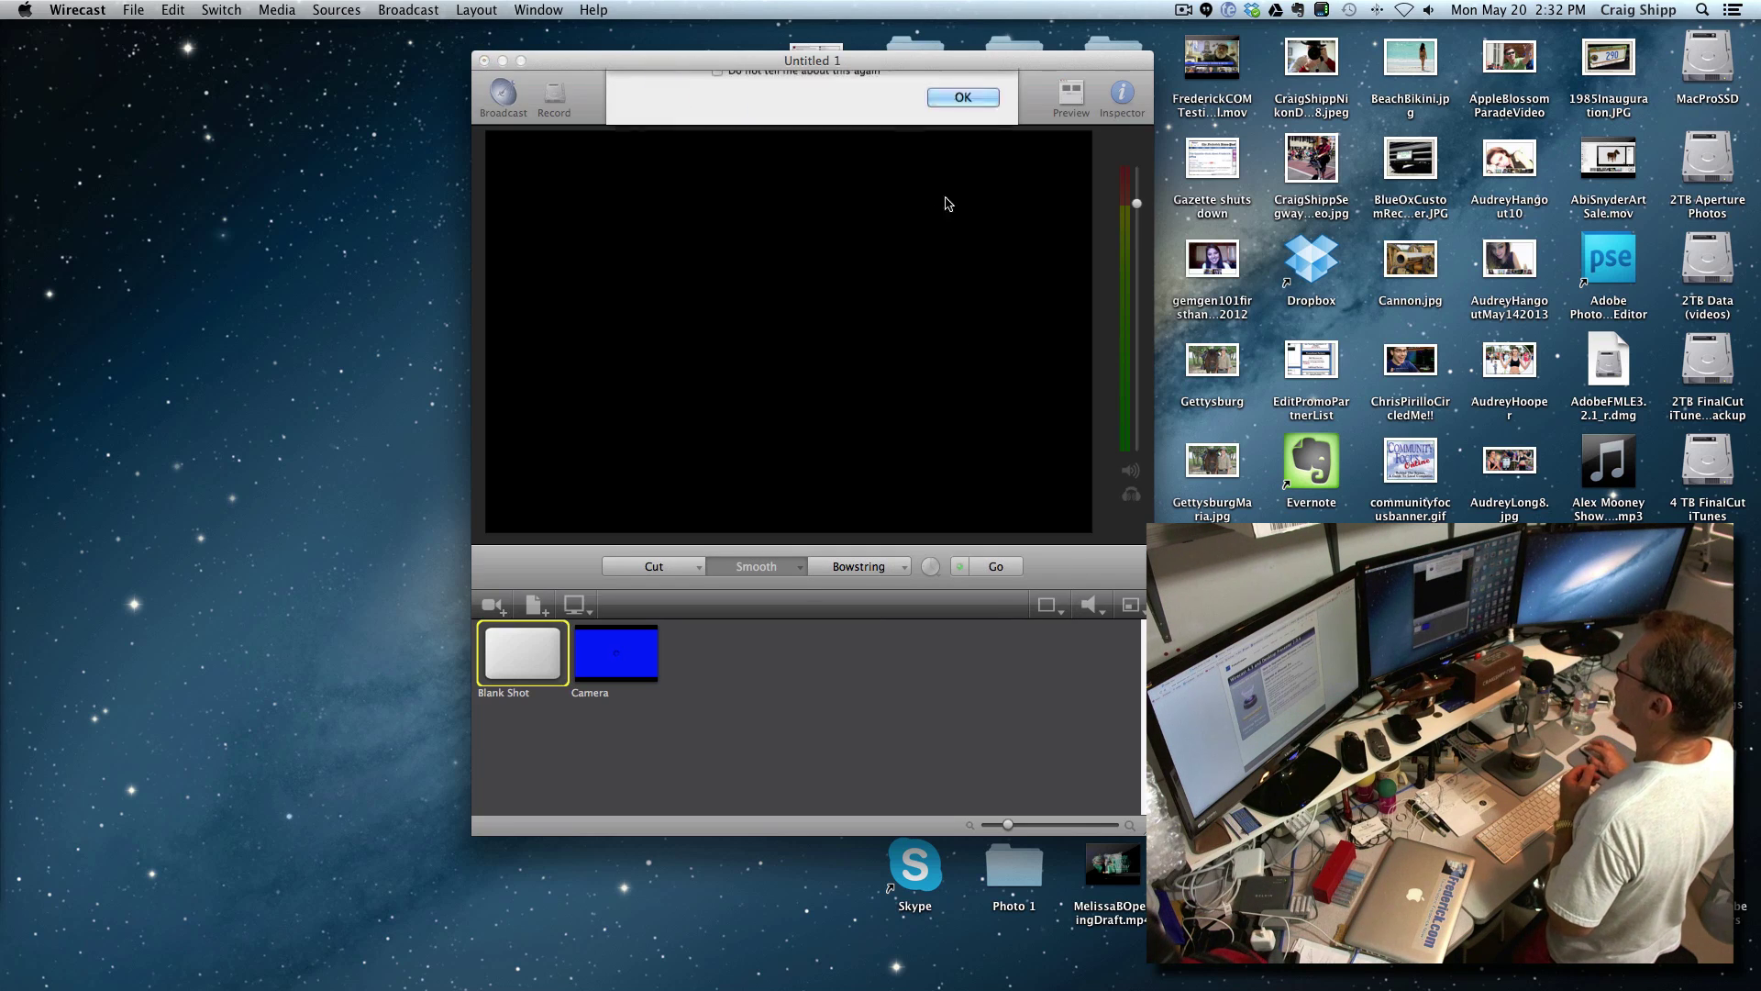
Step: Show the Camera shot in the live broadcast area, delete it, and add a Logitech Camera Video shot in its place
click(635, 676)
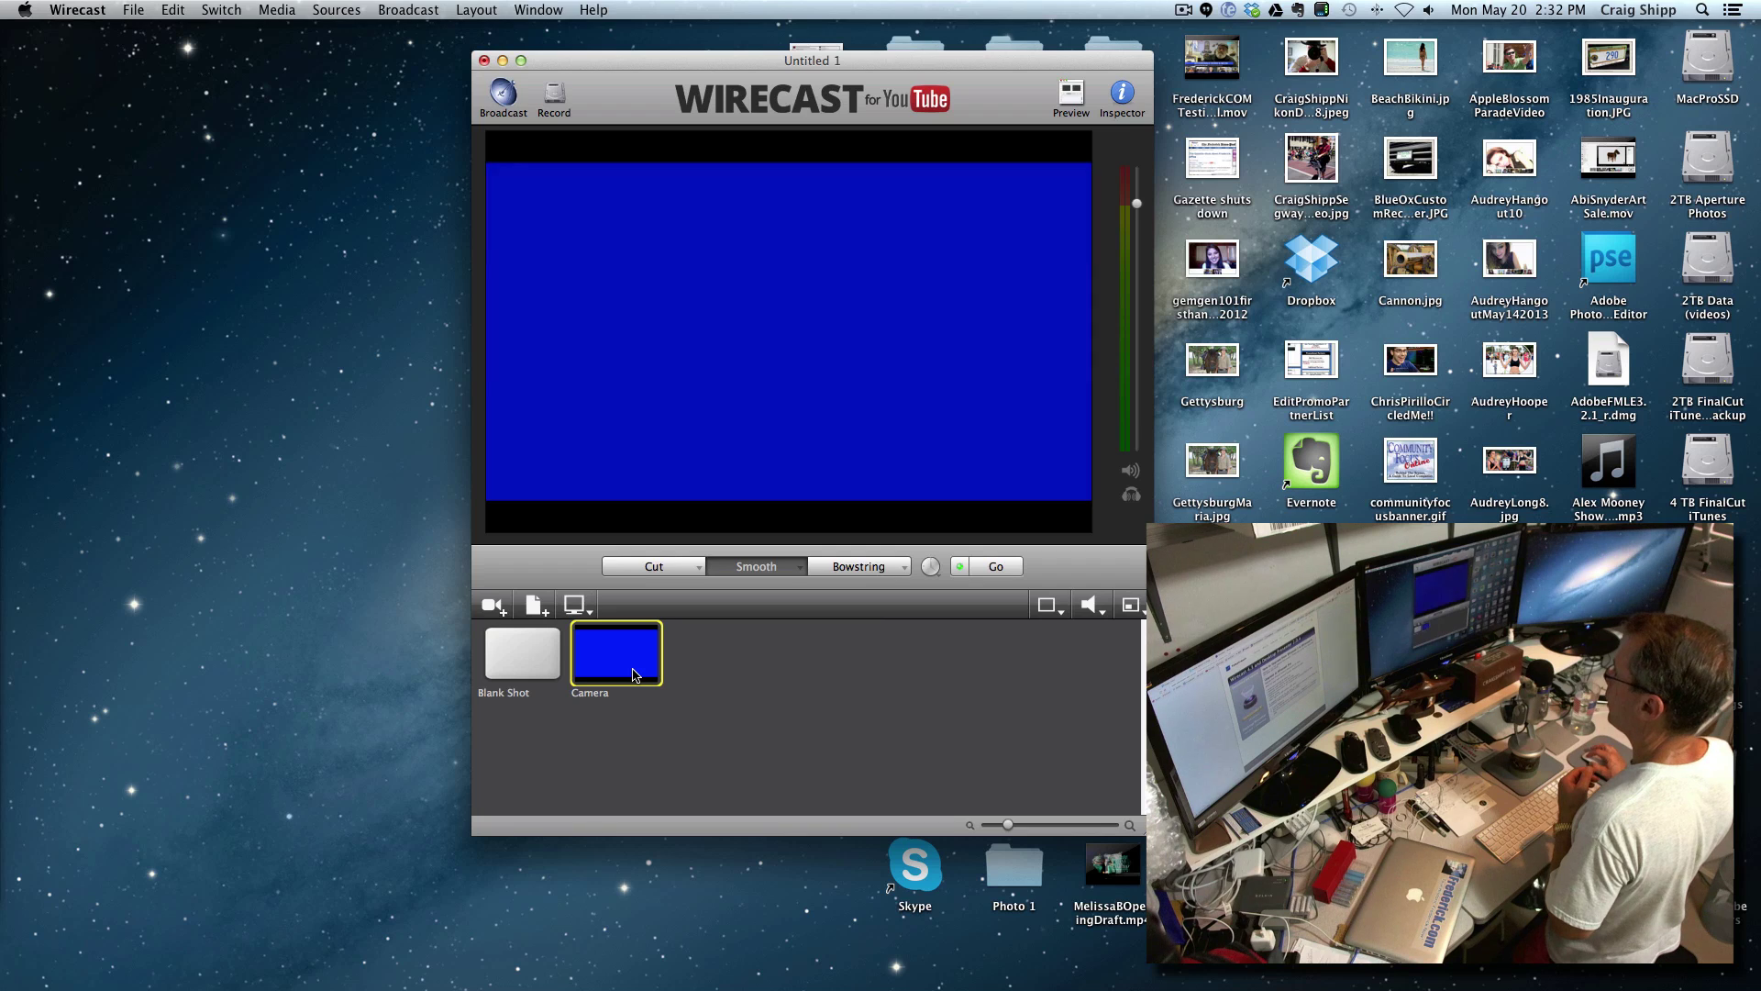
right_click(635, 676)
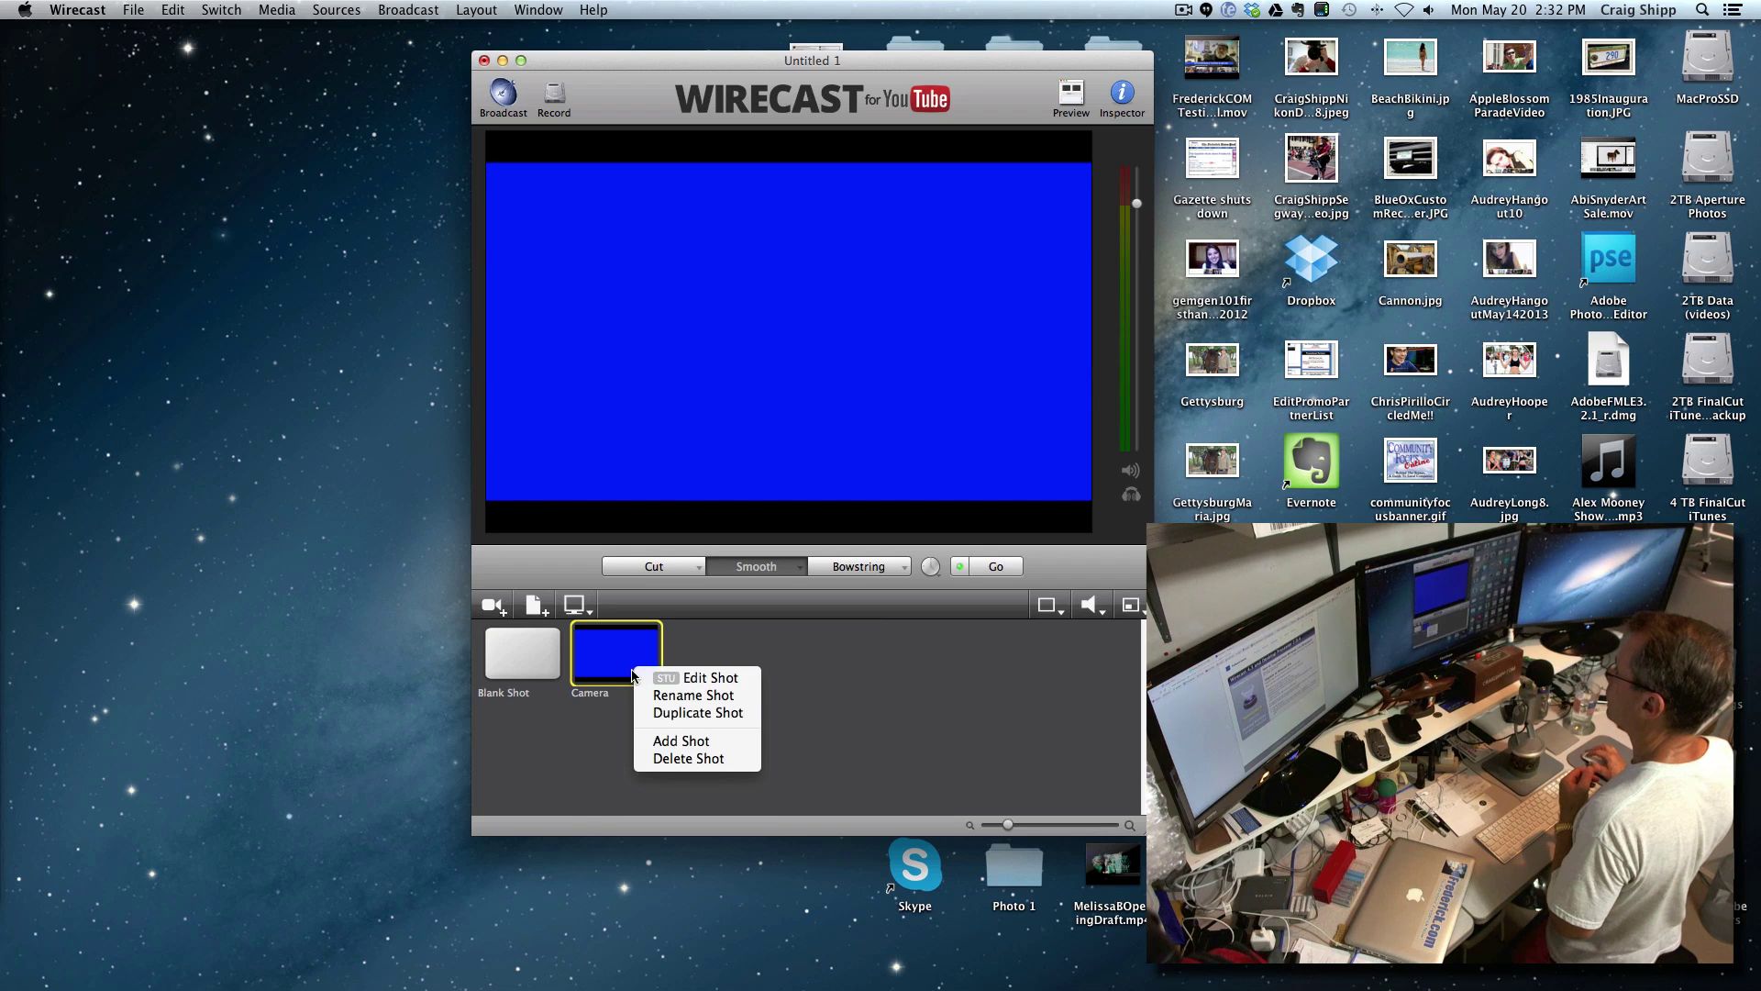
click(662, 762)
click(499, 613)
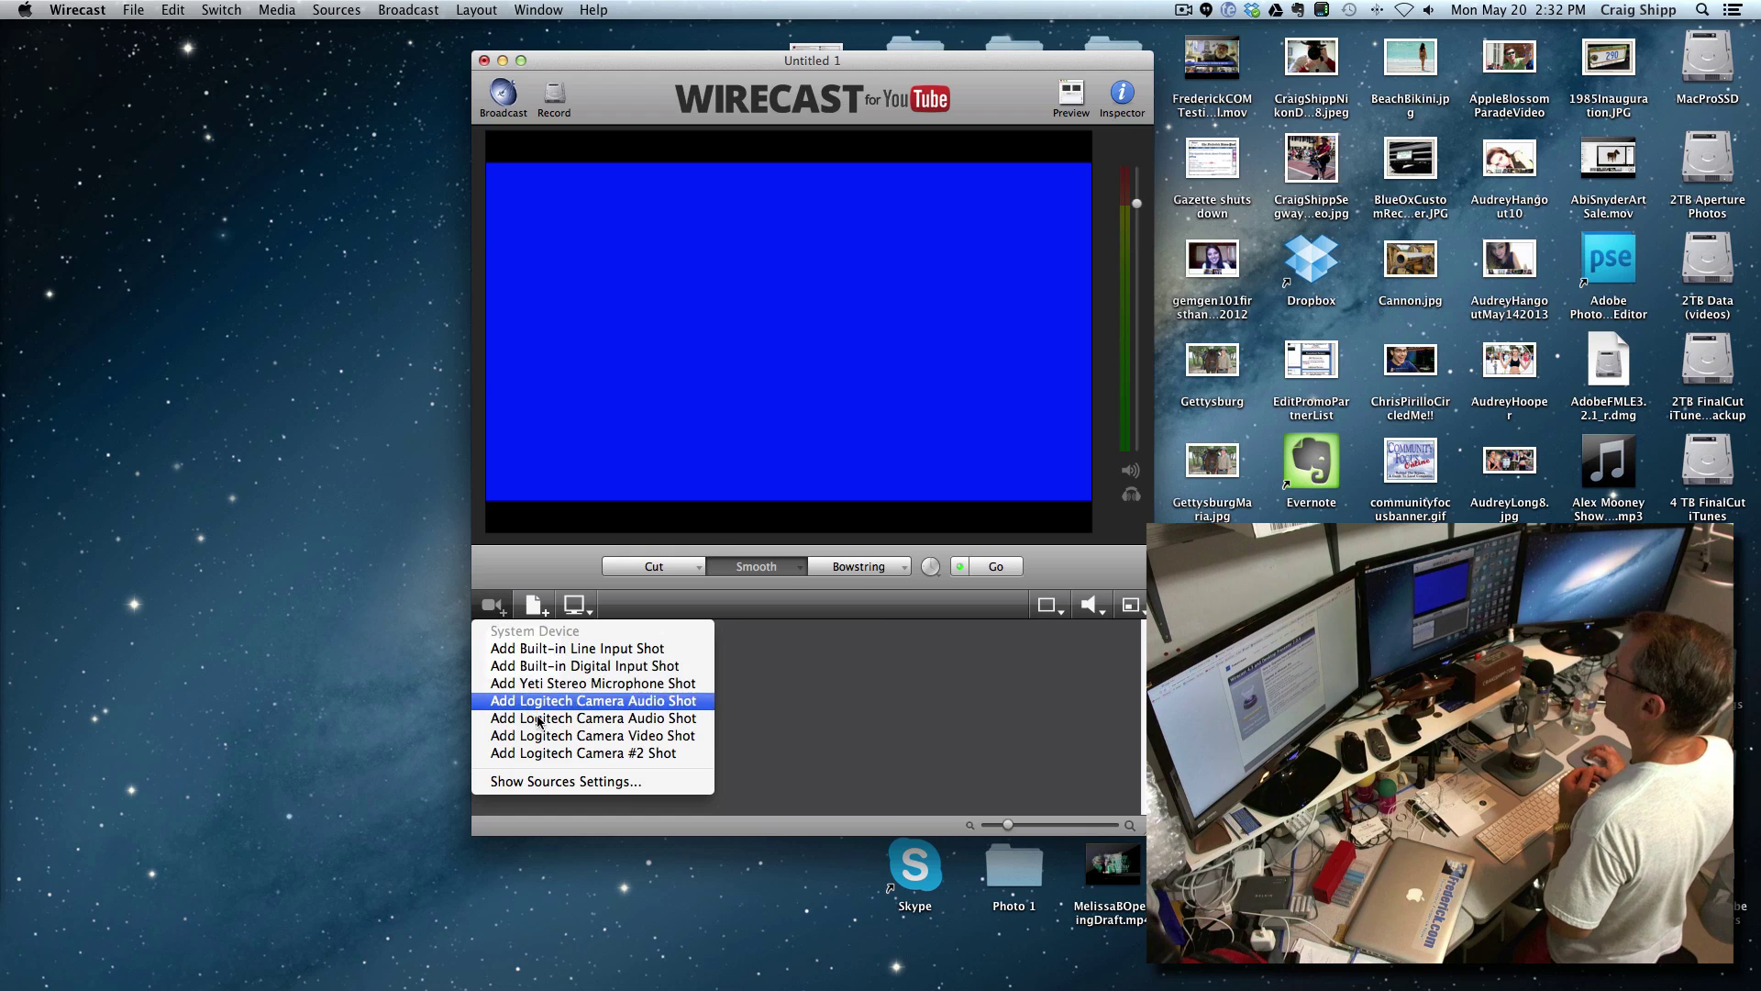
click(548, 737)
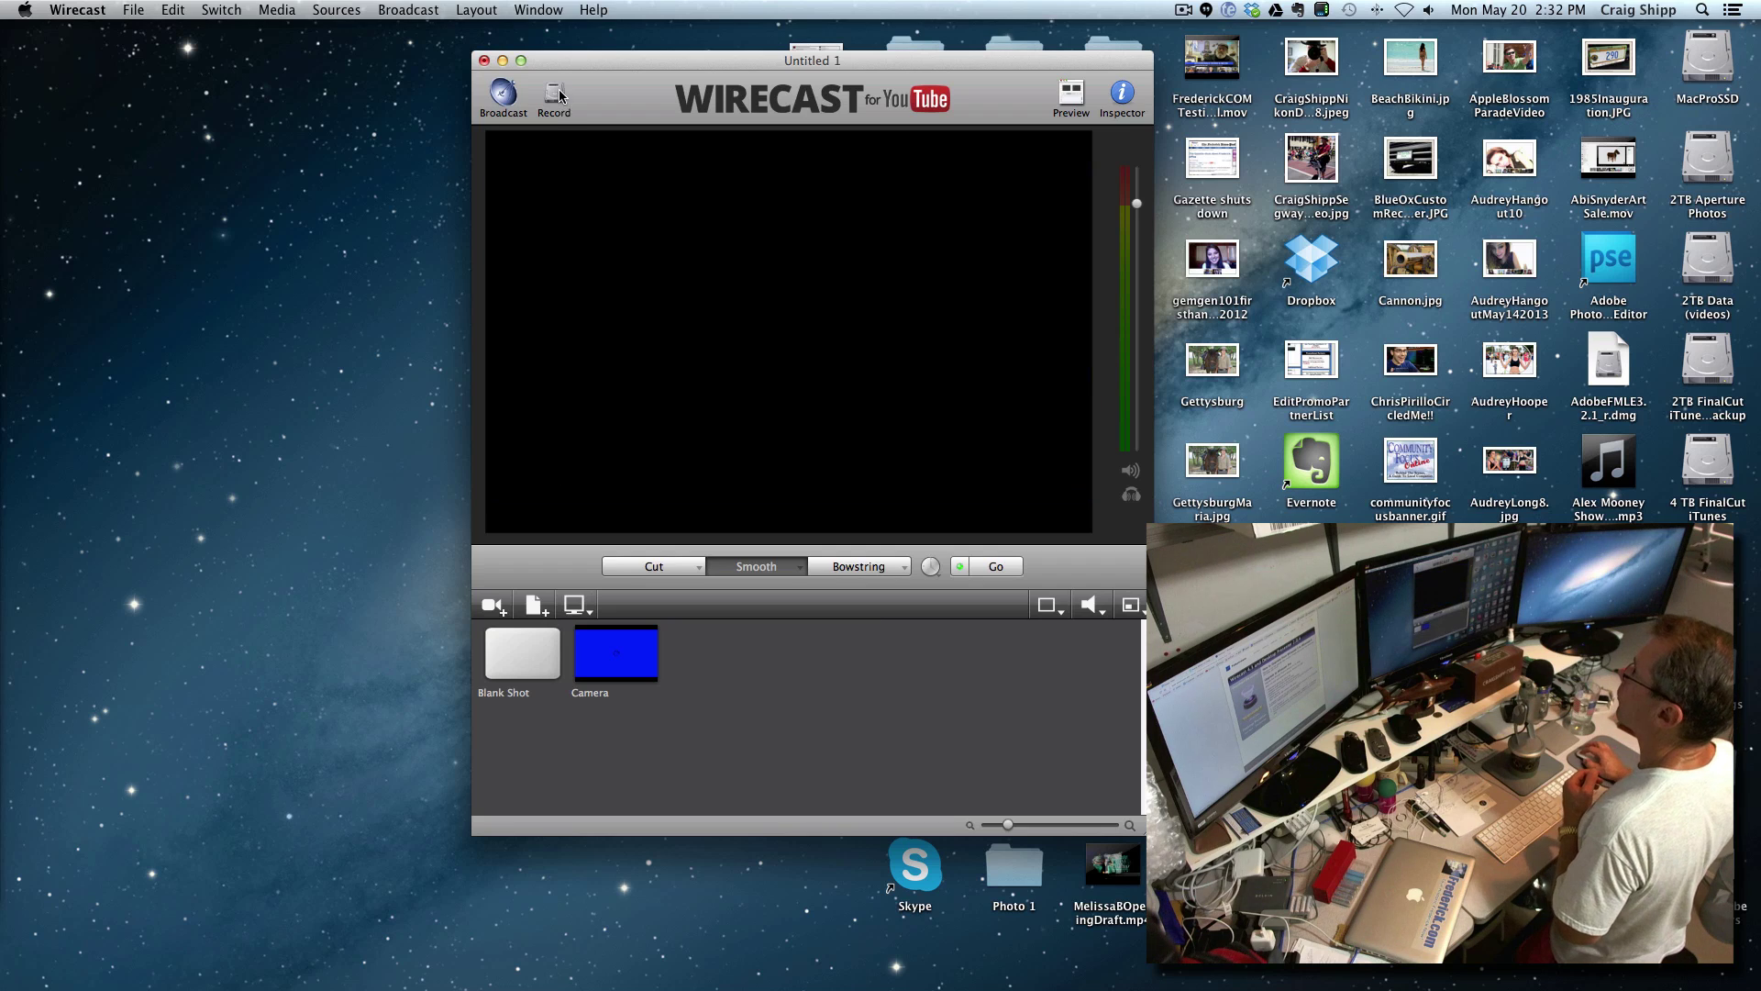
Step: Quit Wirecast without saving the document, relaunch it from the desktop alias, and decline the newer version
drag(565, 61, 520, 58)
click(94, 11)
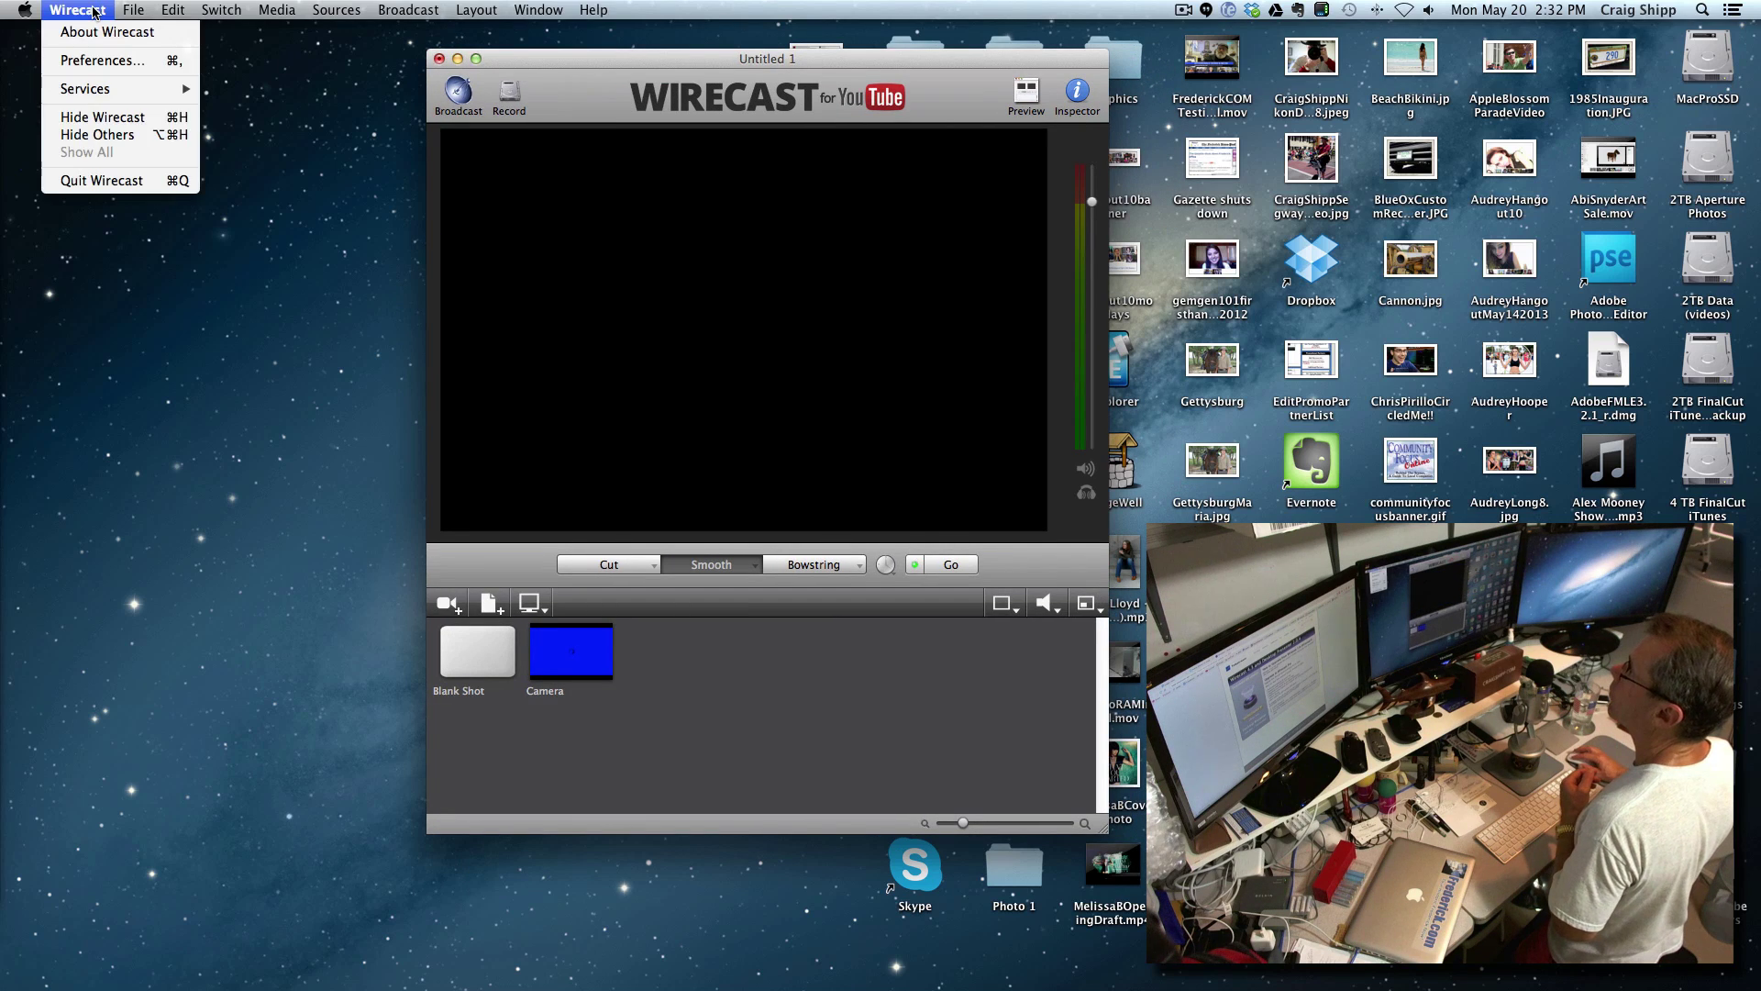
click(104, 180)
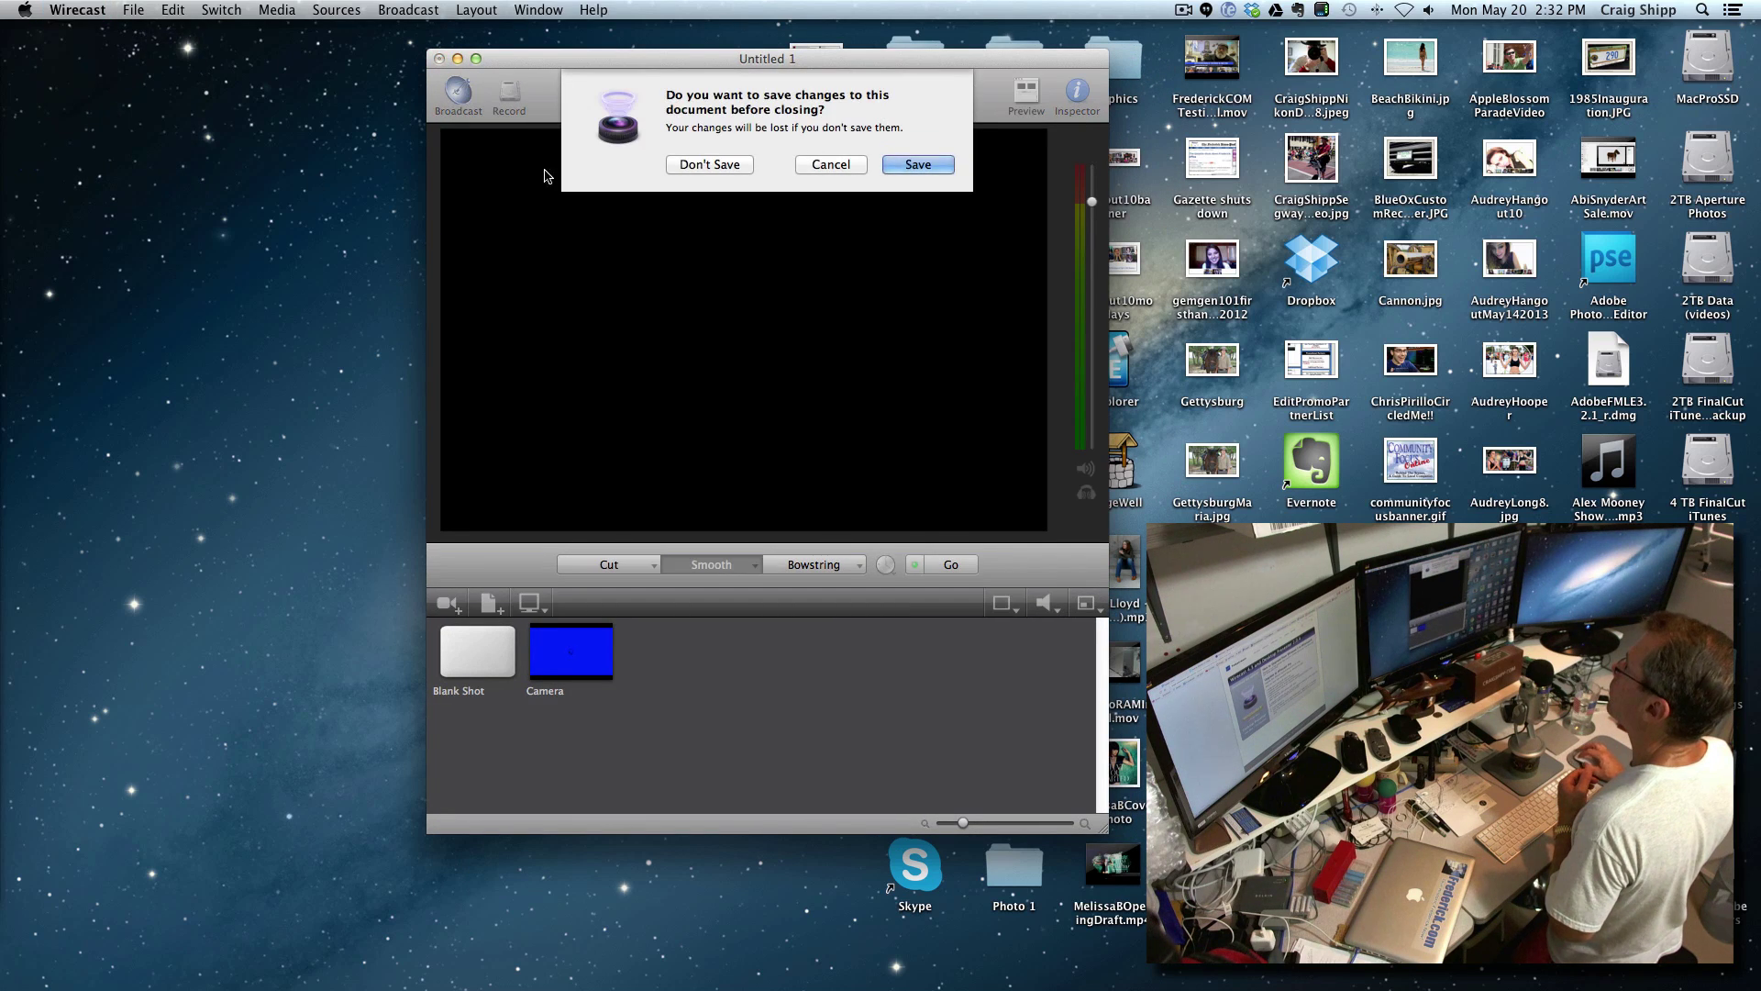
click(719, 165)
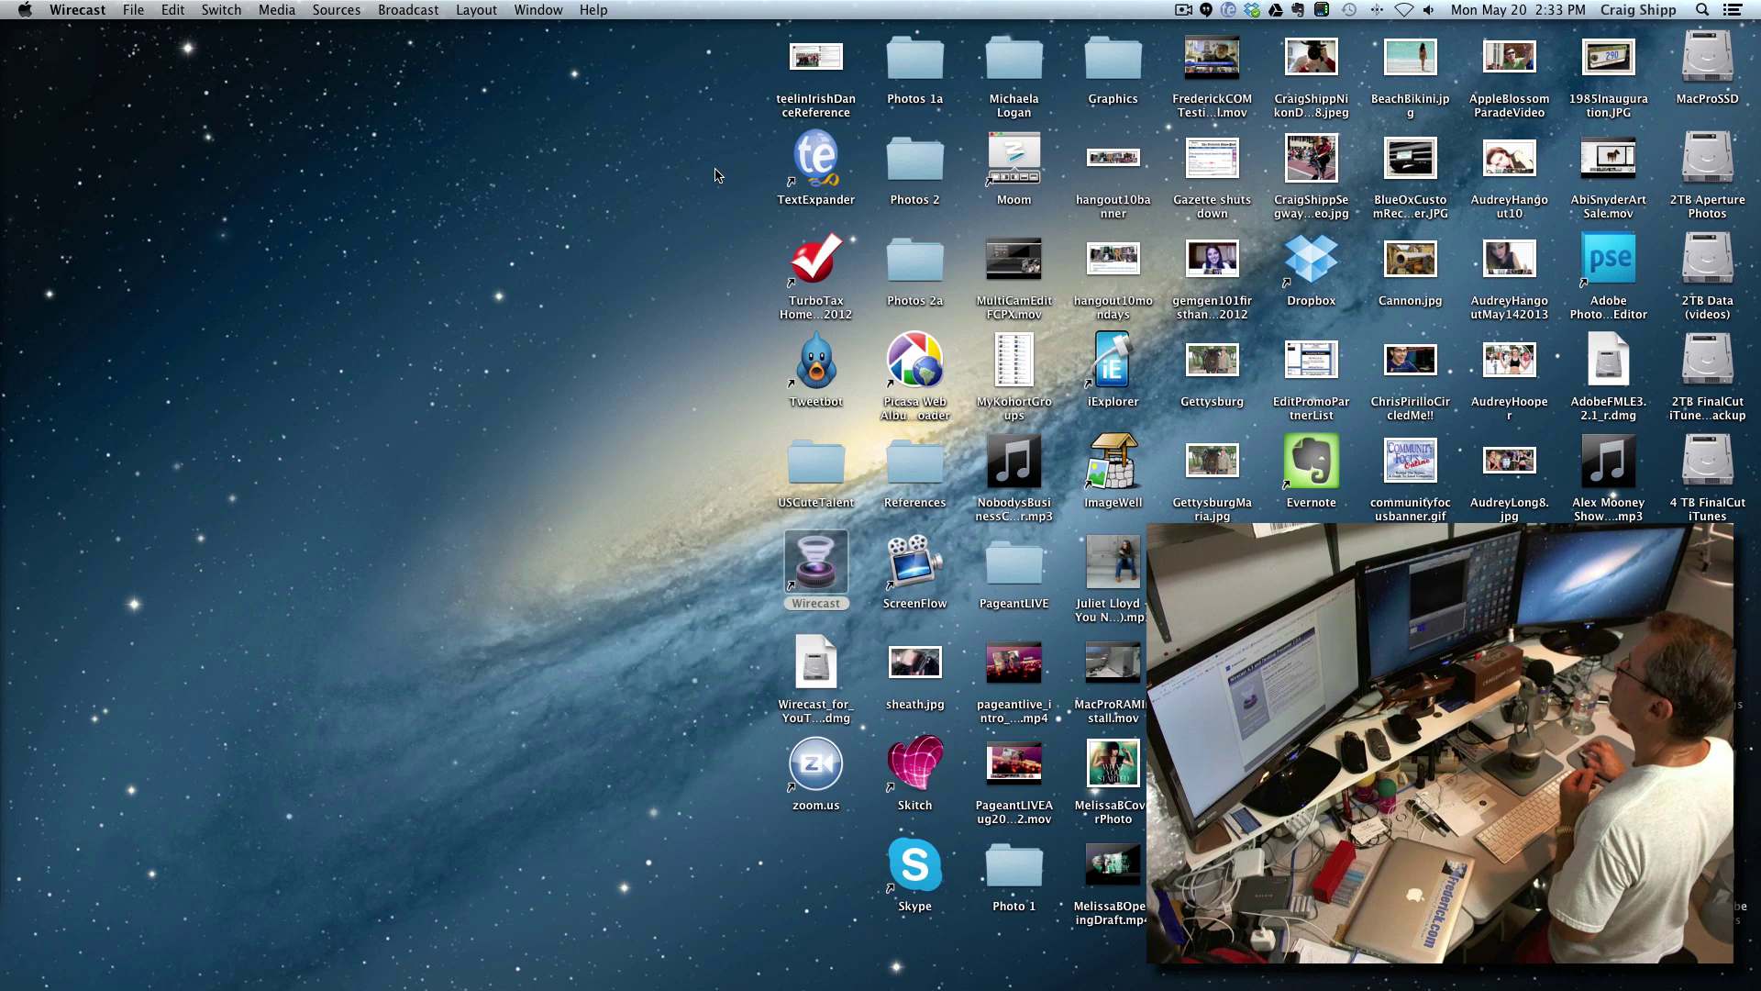
click(801, 561)
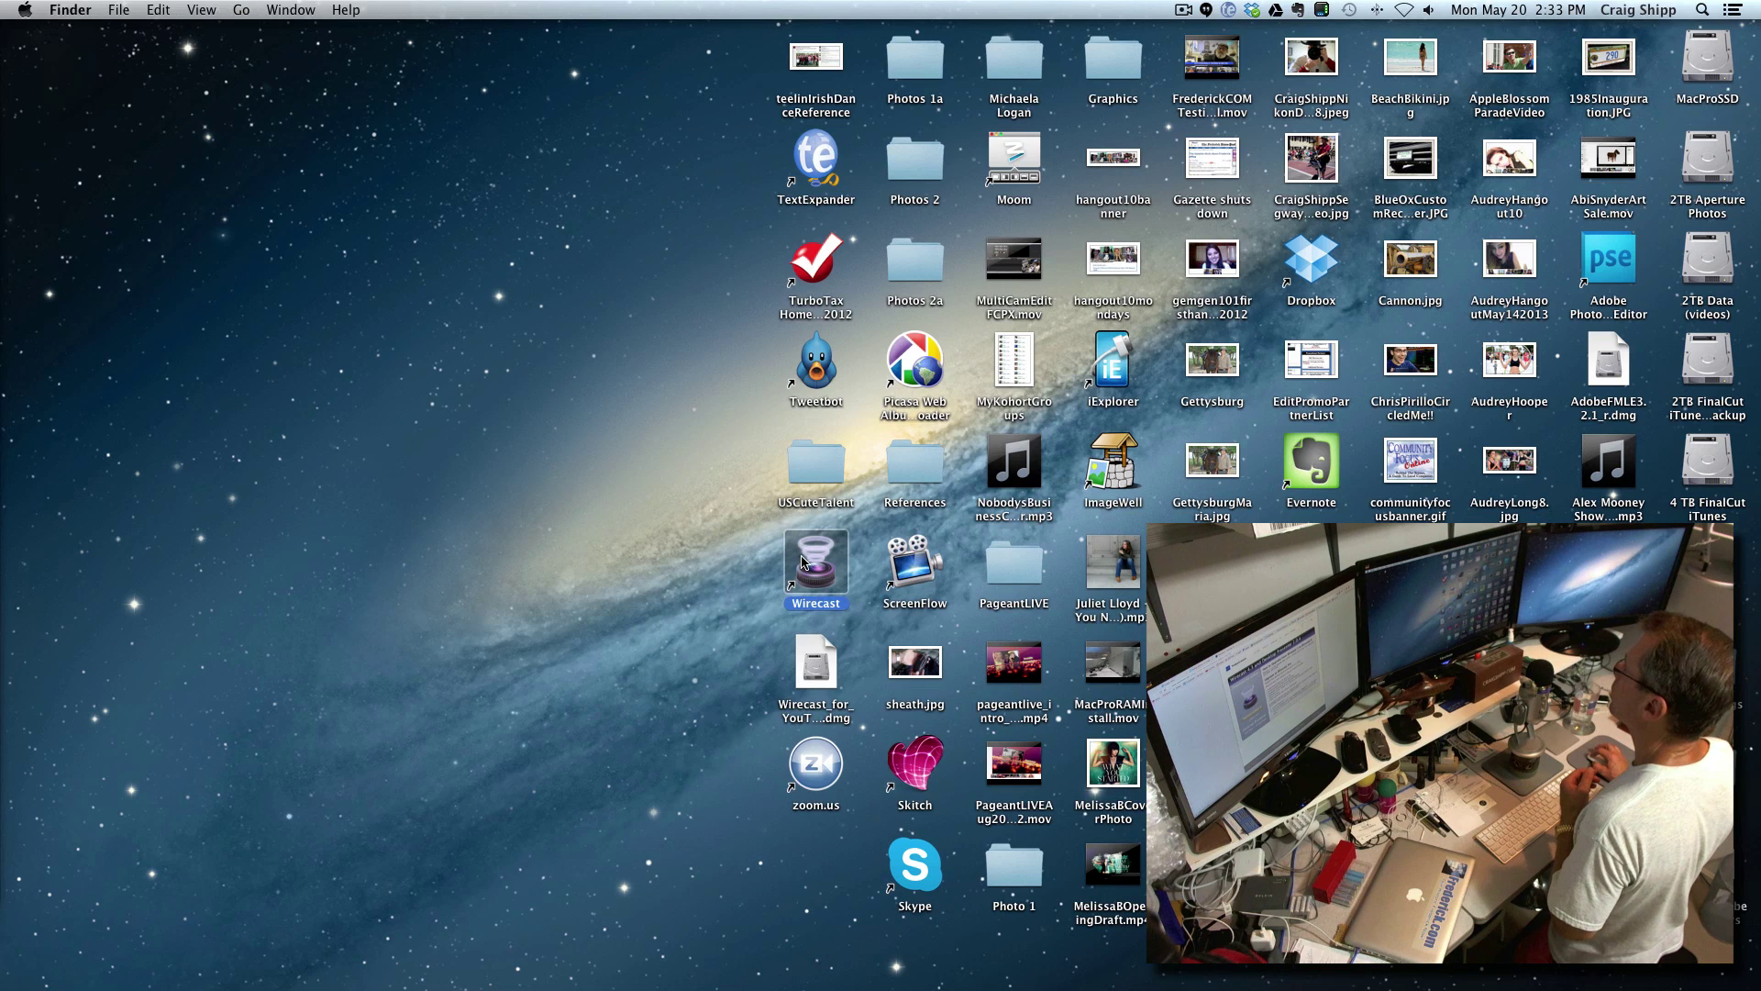
double_click(801, 561)
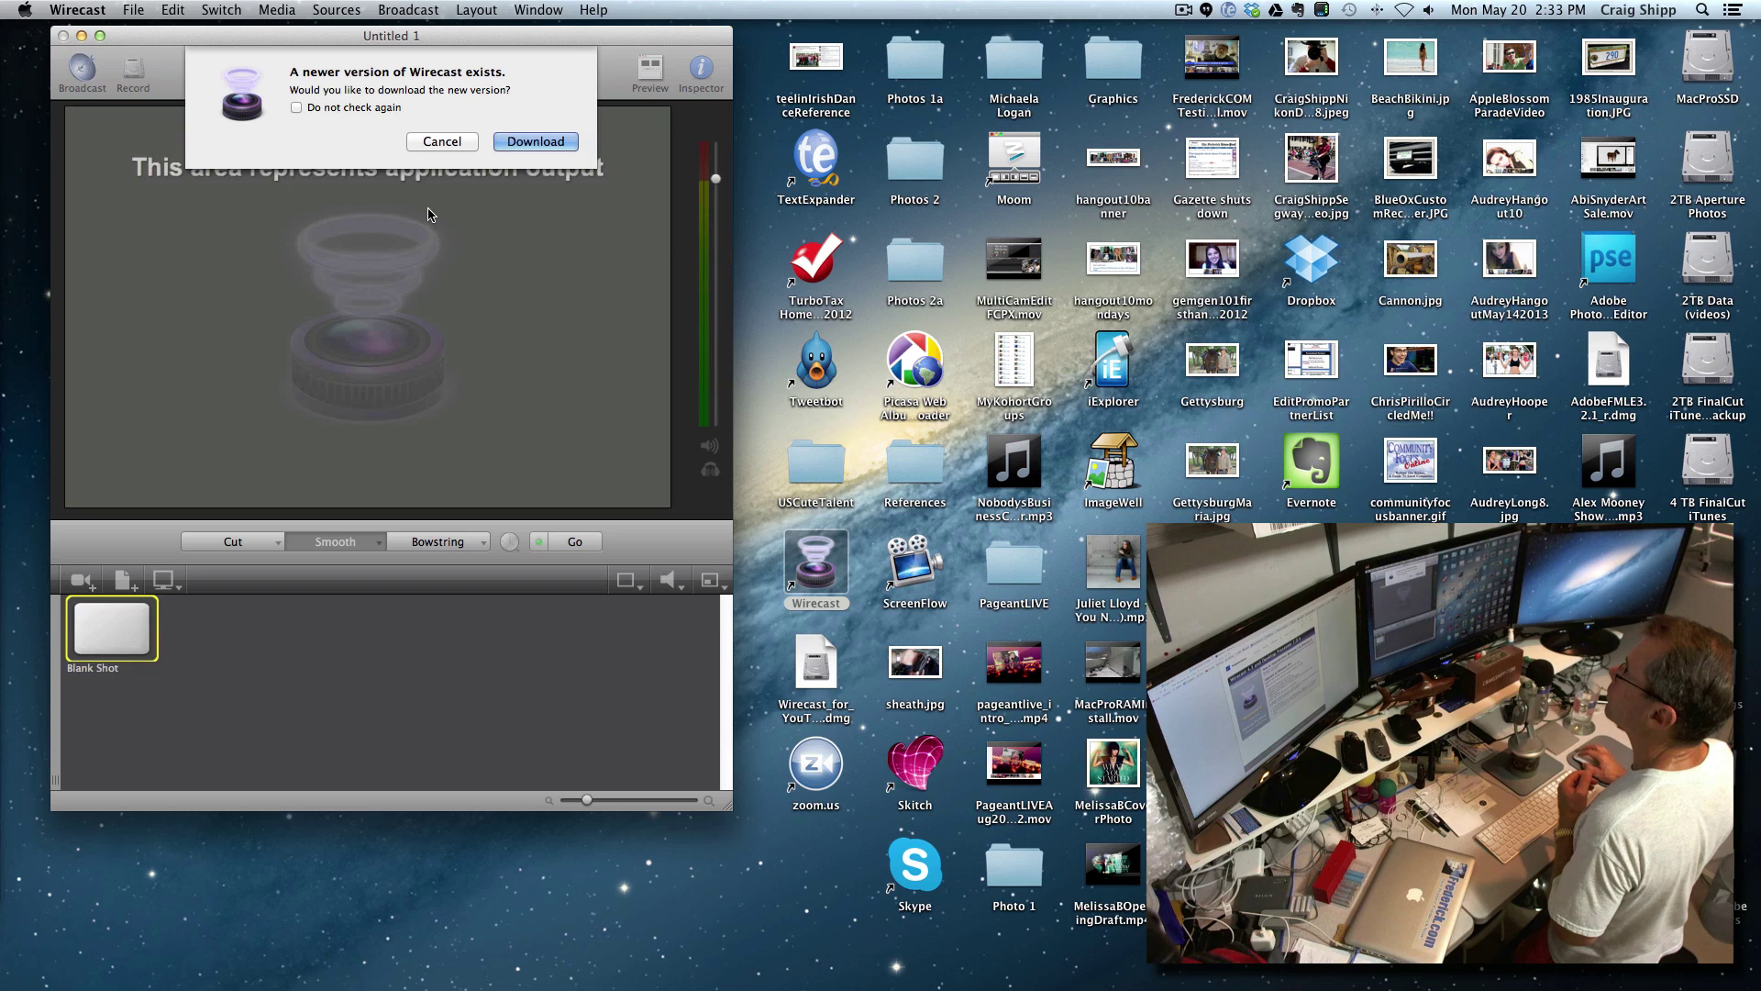
click(443, 141)
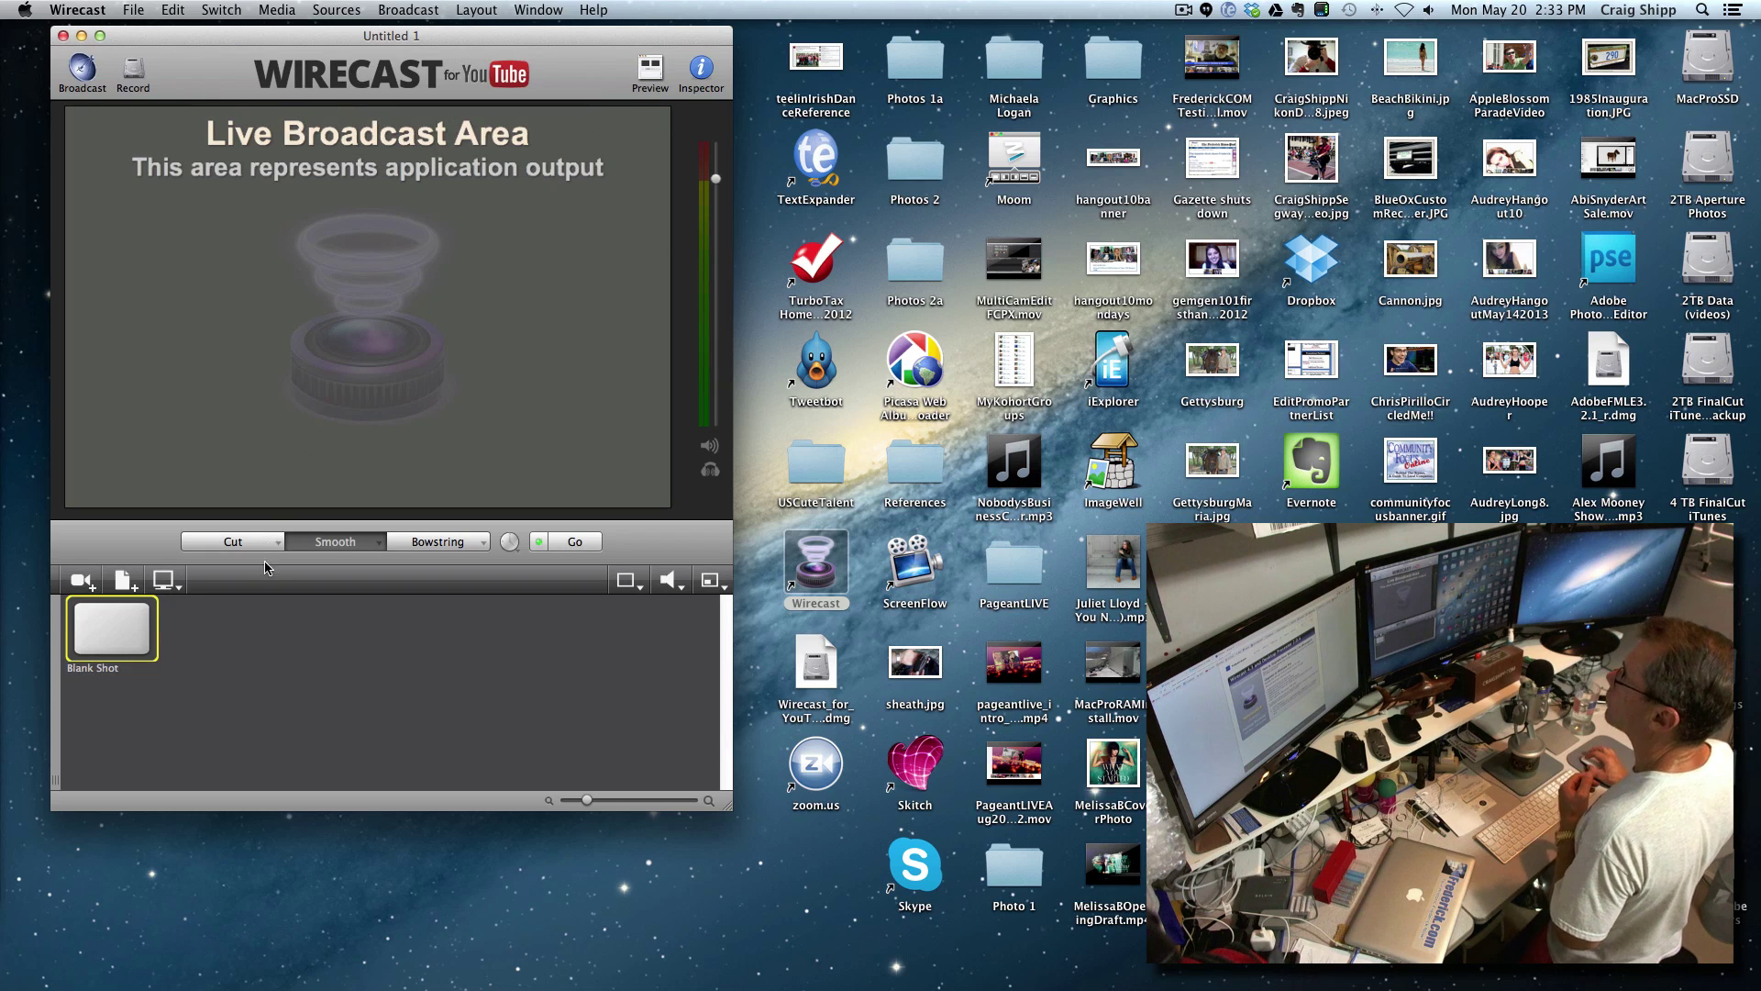
Step: Add a Logitech Camera #2 shot and move the Wirecast window toward the screen's center
click(82, 585)
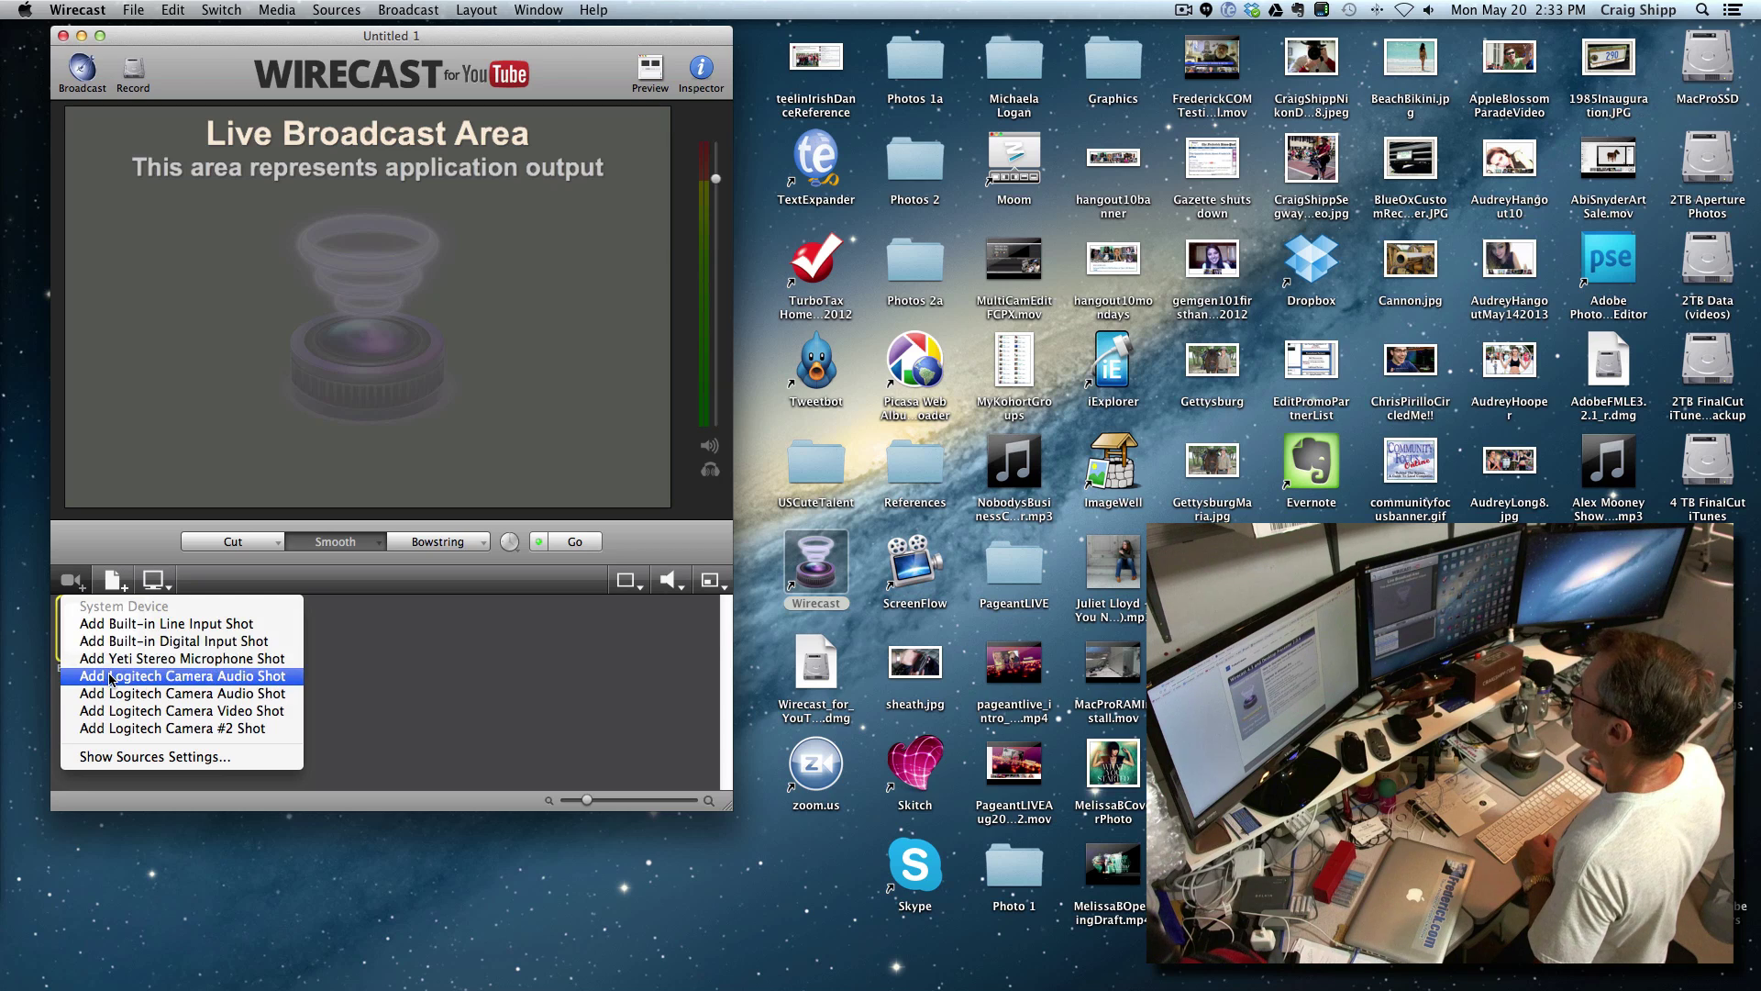
click(118, 728)
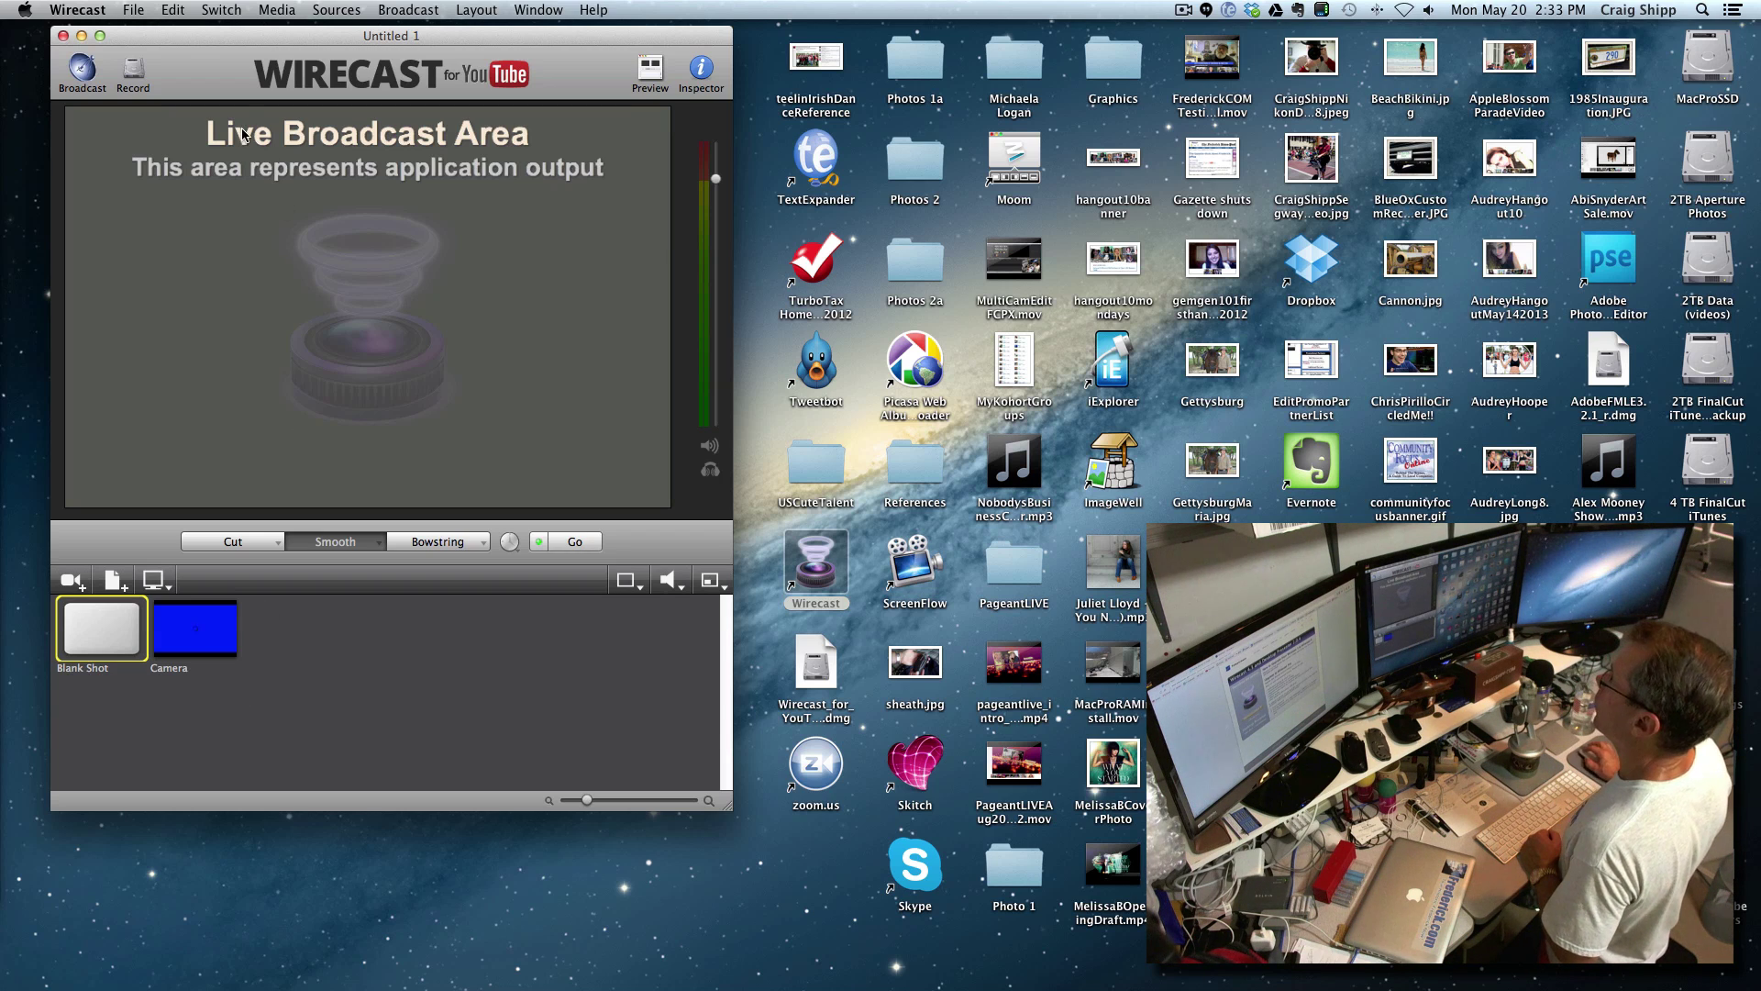
drag(255, 37, 861, 69)
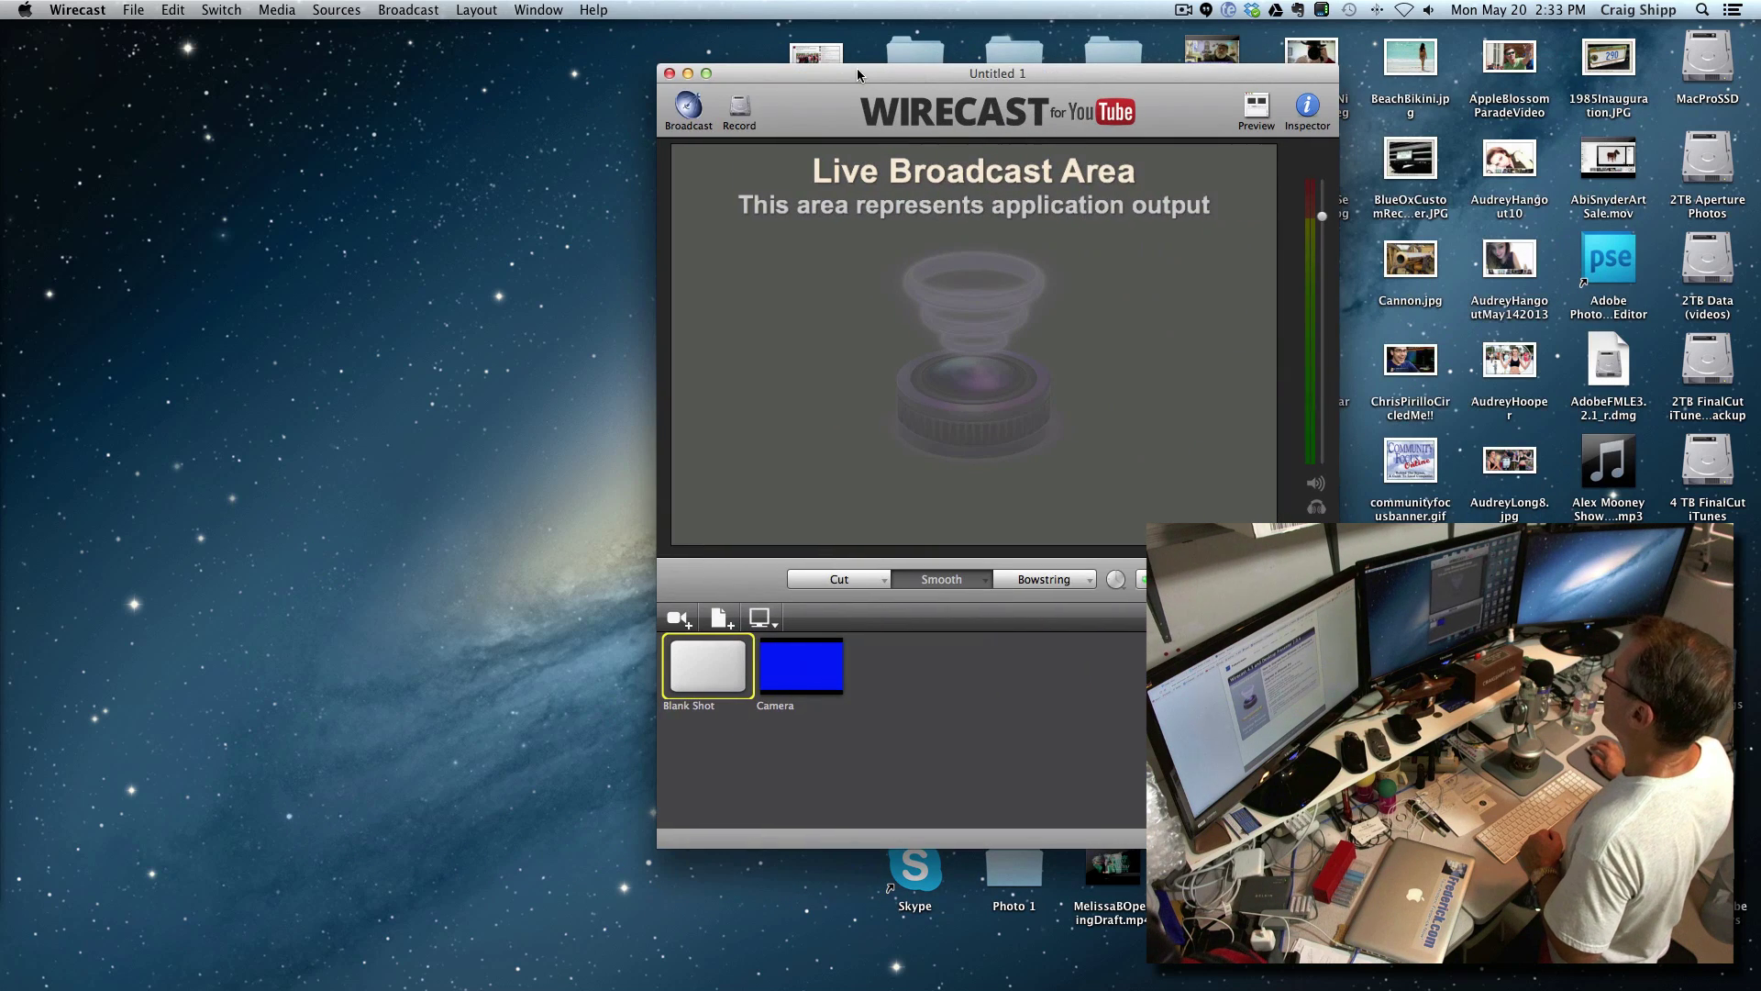
Step: Set the canvas size to 1080p (1920x1080) and save broadcast settings with the YouTube: 1080p encoder preset and 1080p format
click(408, 10)
mouse_move(417, 35)
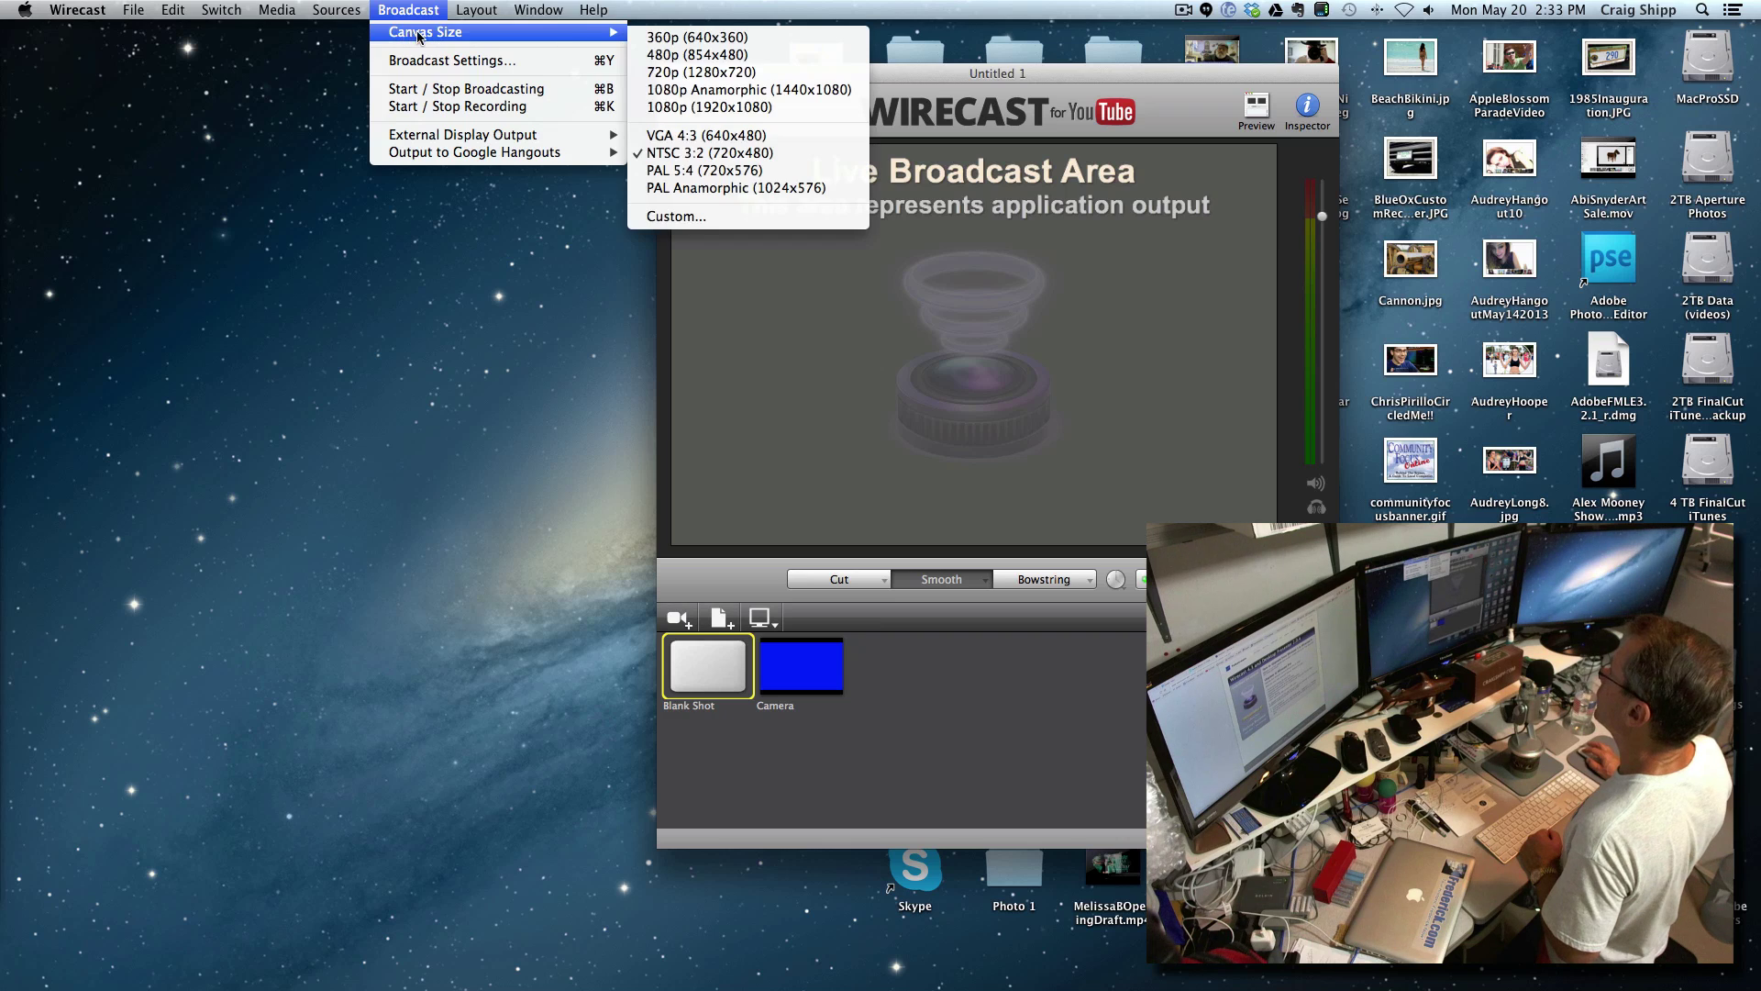
click(654, 108)
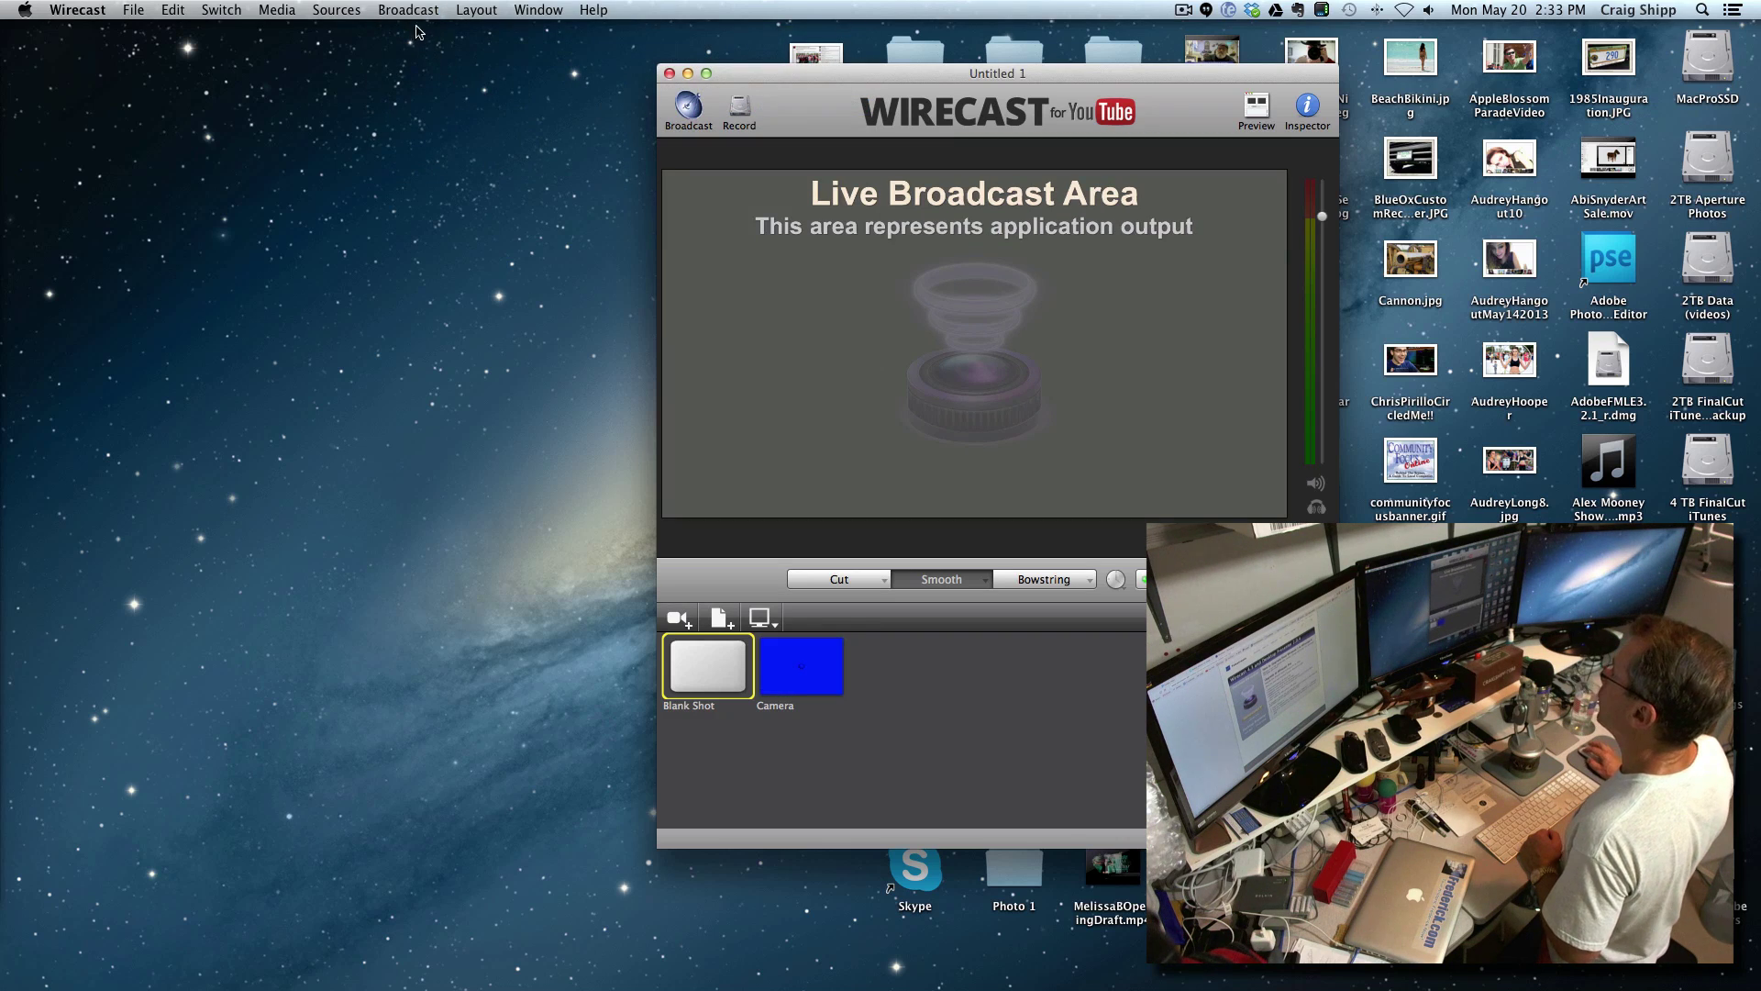
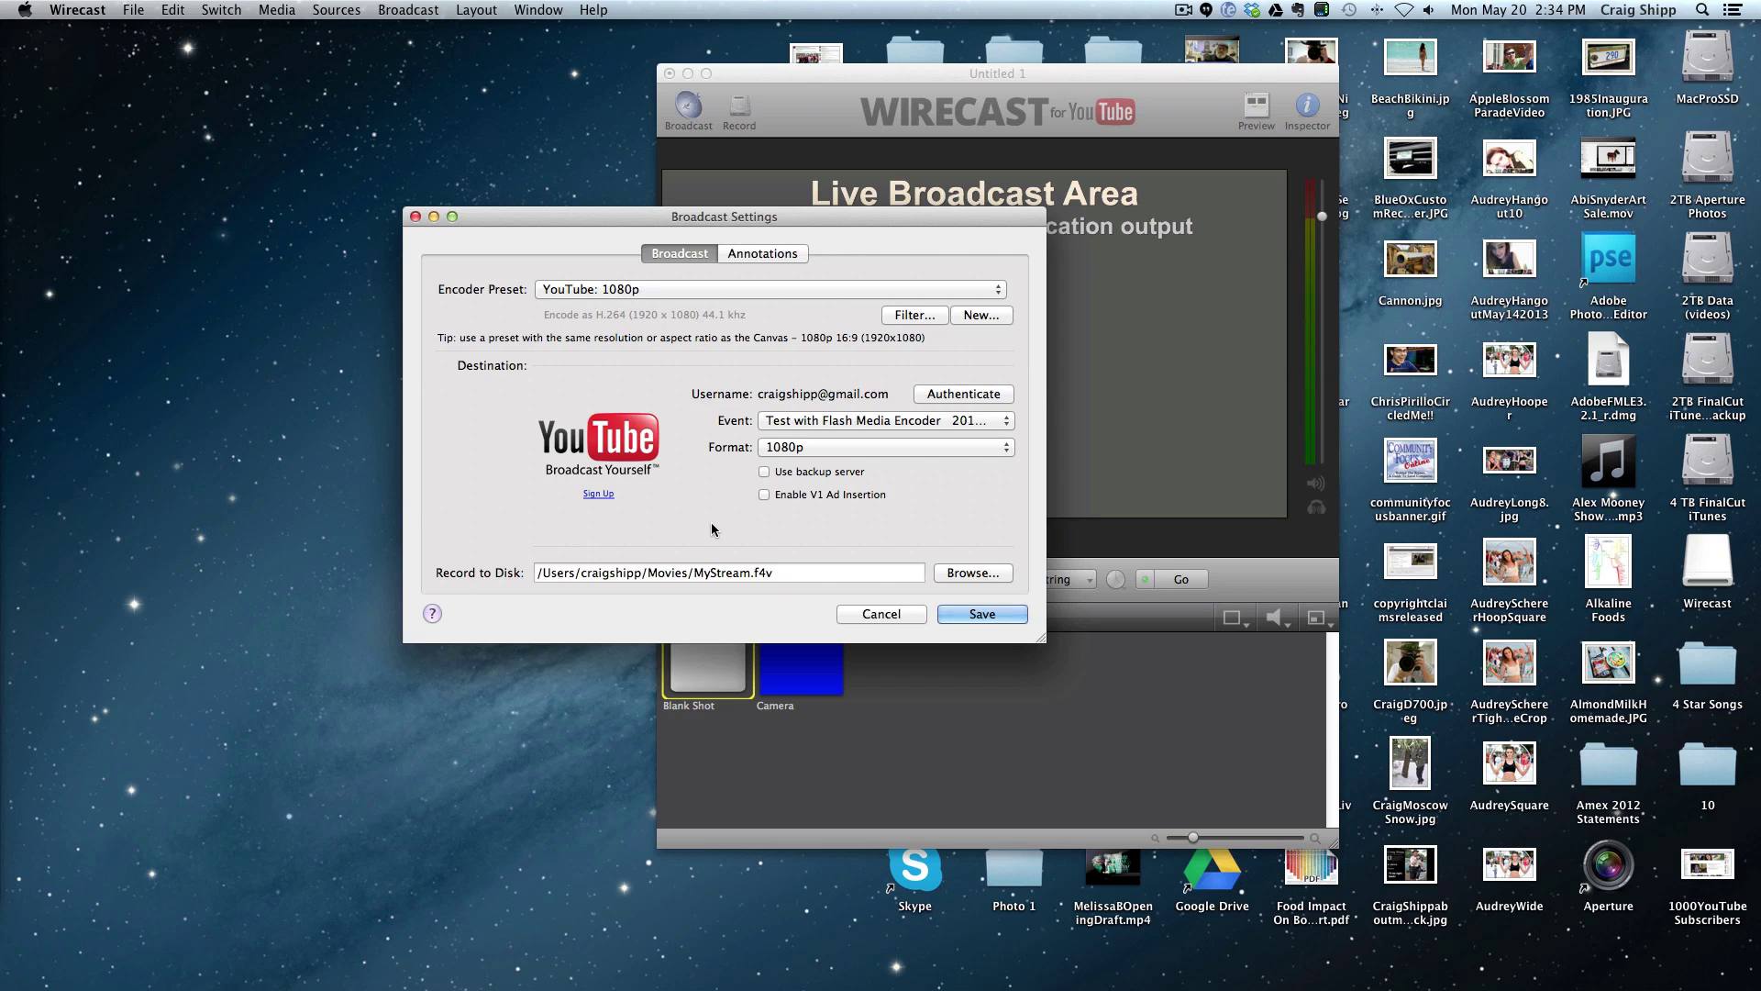
click(943, 615)
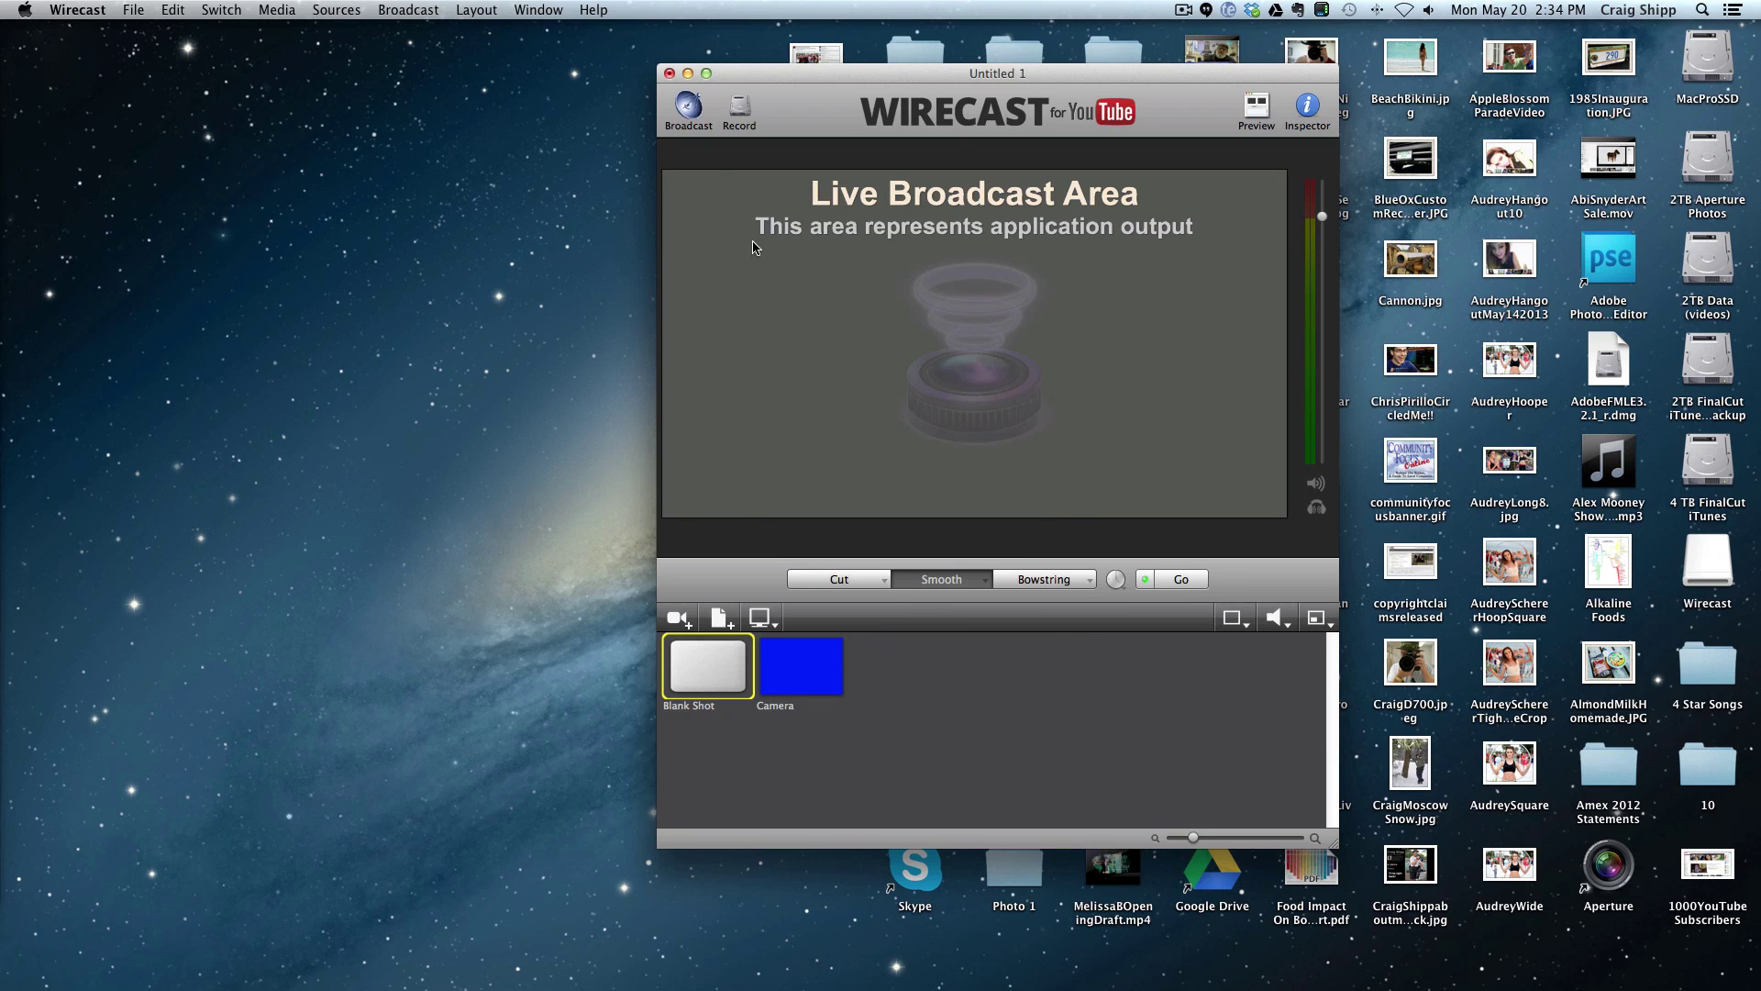
Step: Start broadcasting to the YouTube event and move the Wirecast window aside
click(690, 114)
drag(761, 70, 1066, 72)
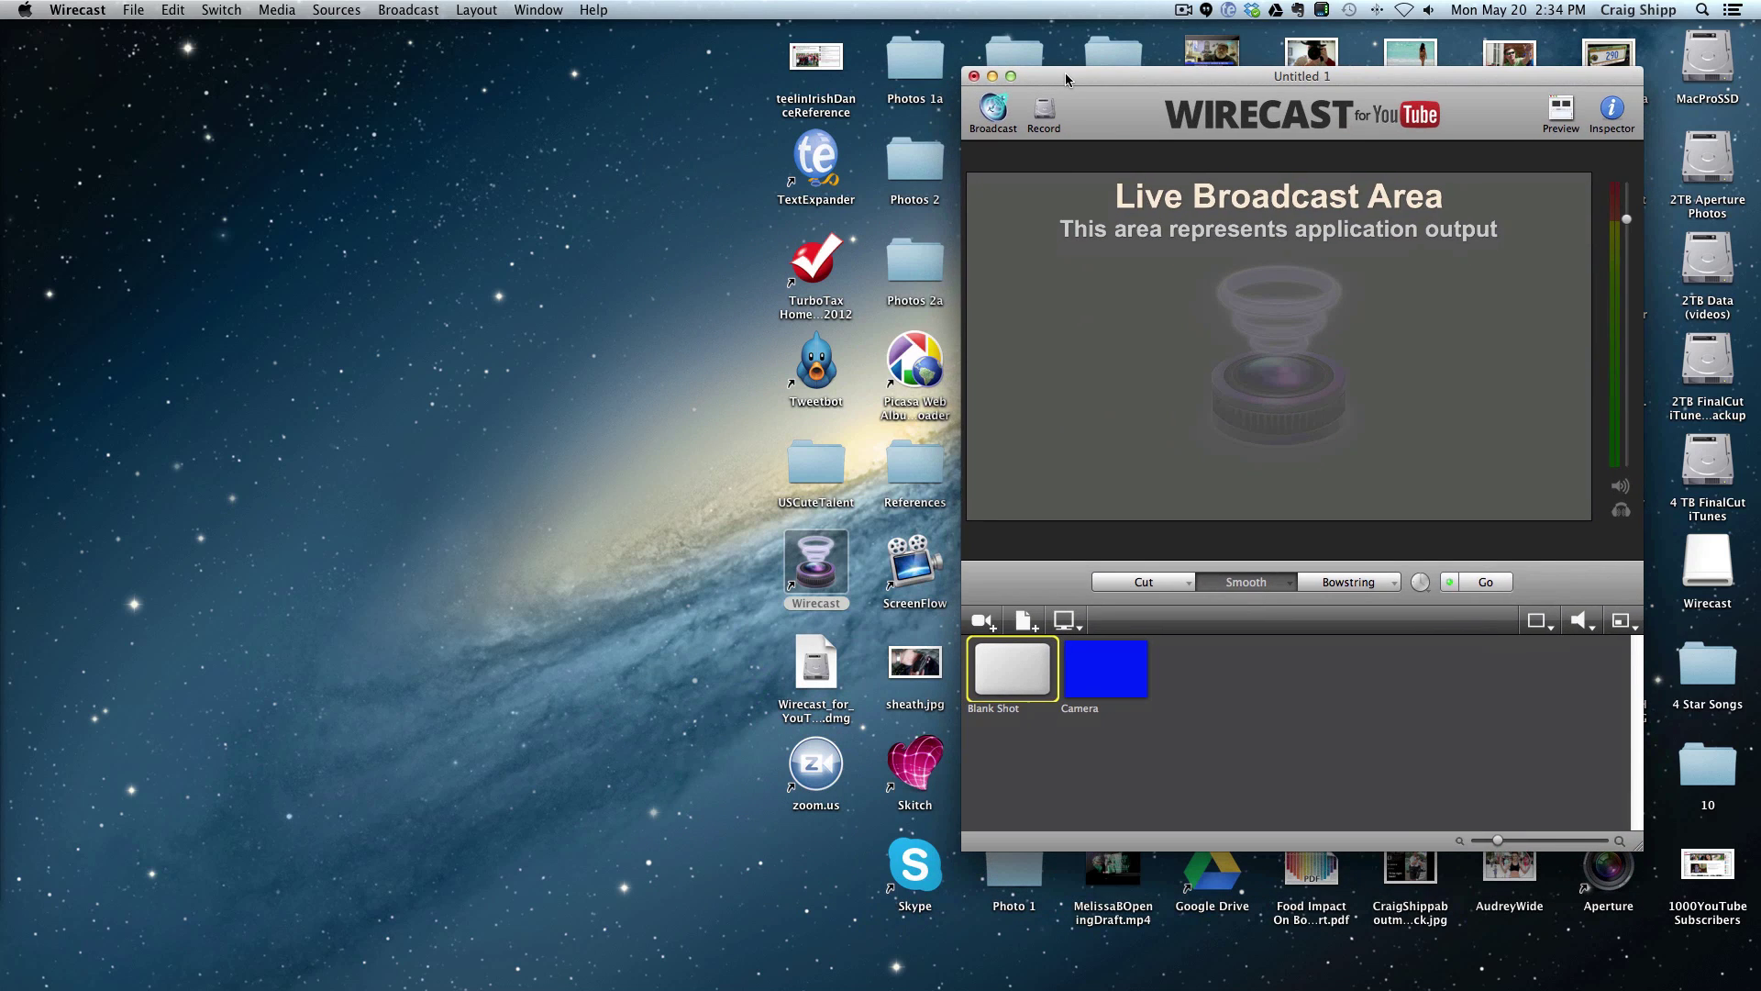
Step: Switch to Chrome, review the encoder instructions of the Testing for screencast event, and open its Live Control Room
click(1655, 963)
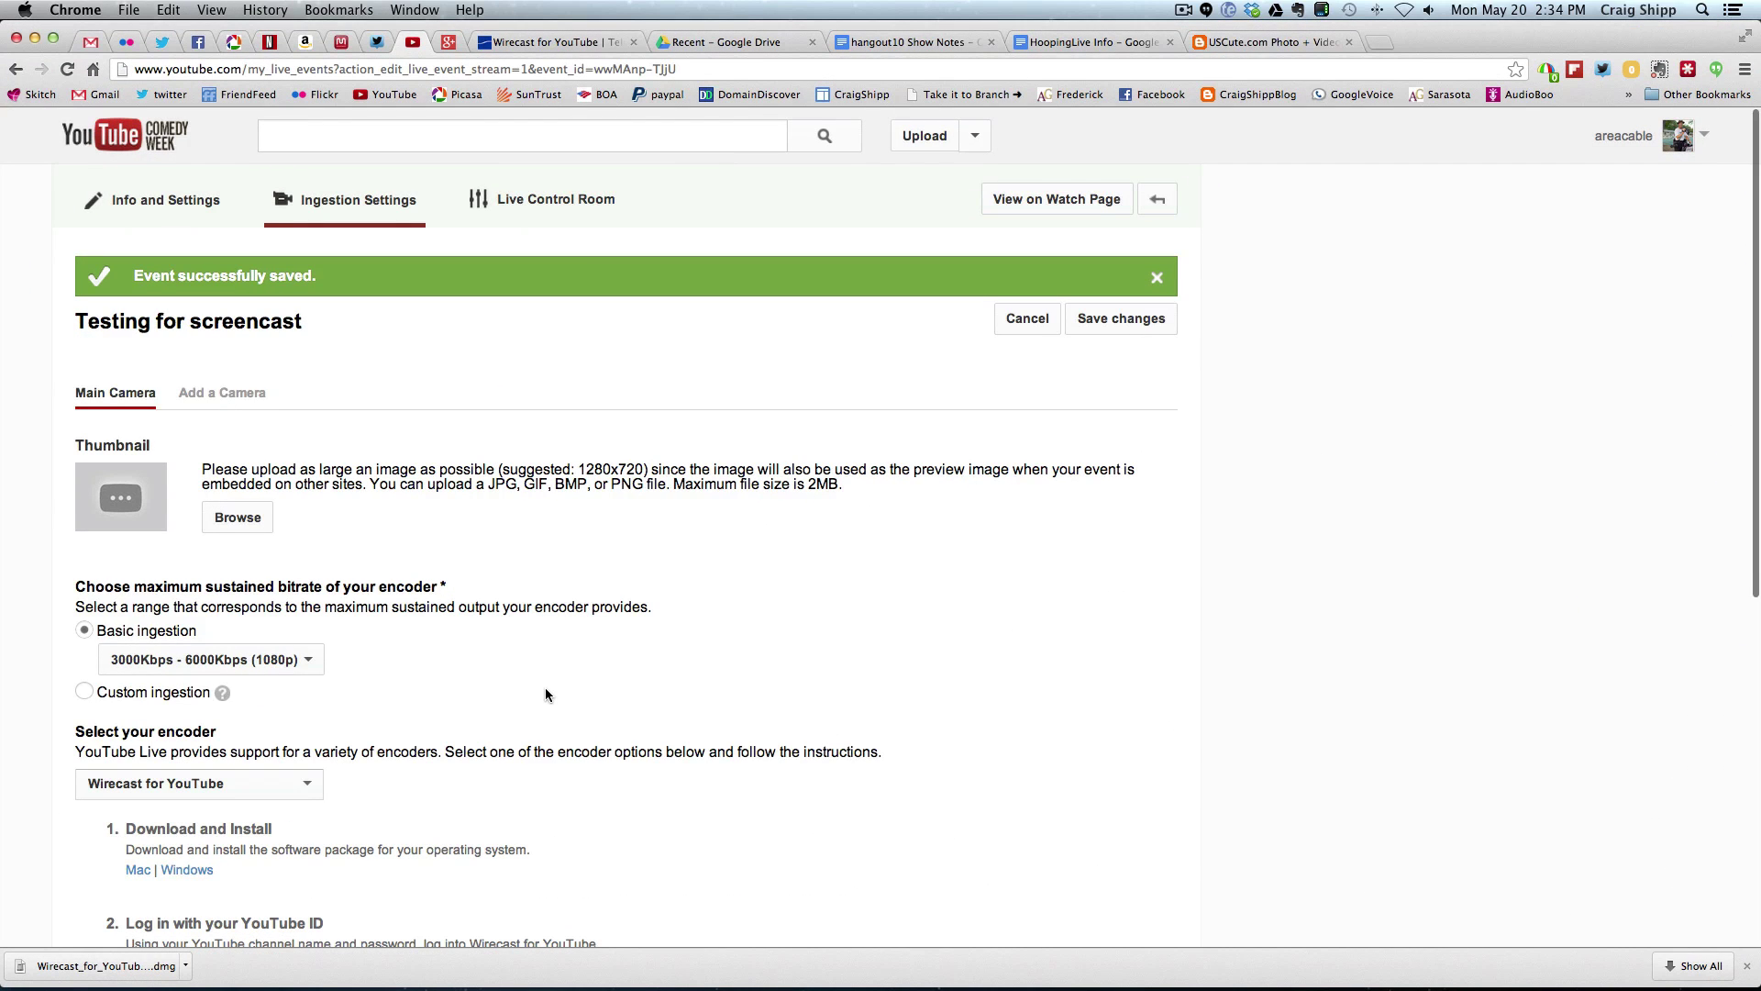
scroll(545, 695, down, 3)
scroll(545, 694, down, 6)
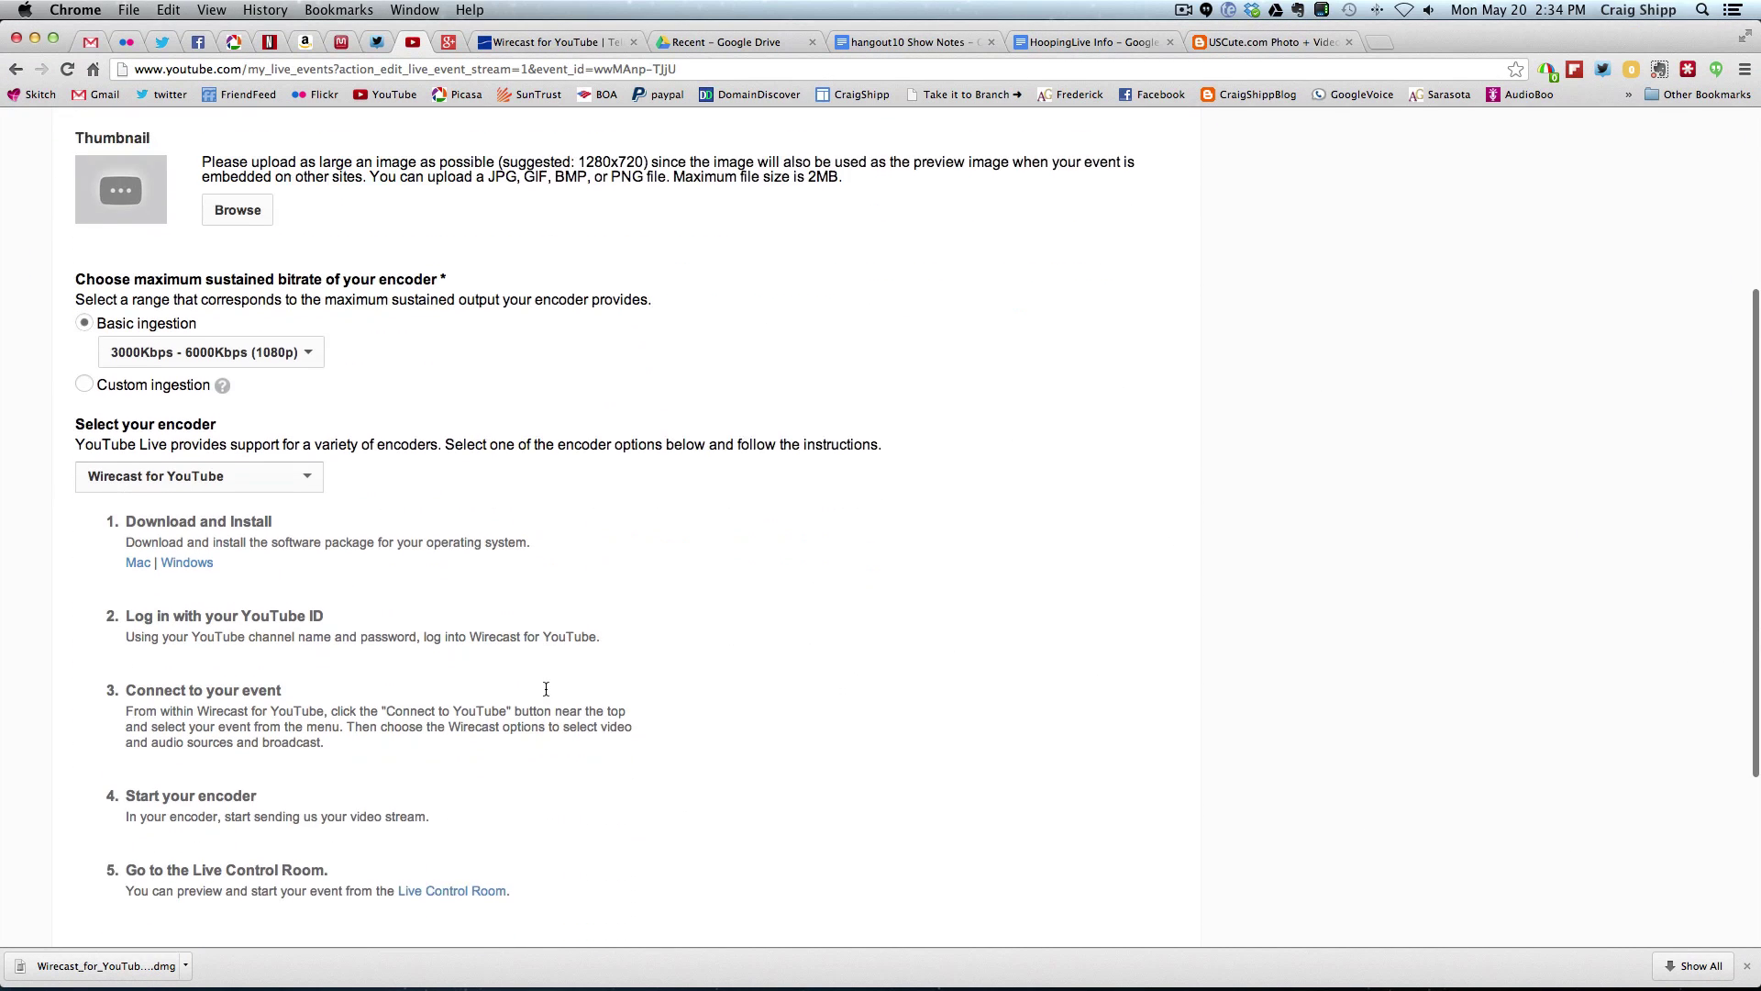
scroll(545, 695, up, 9)
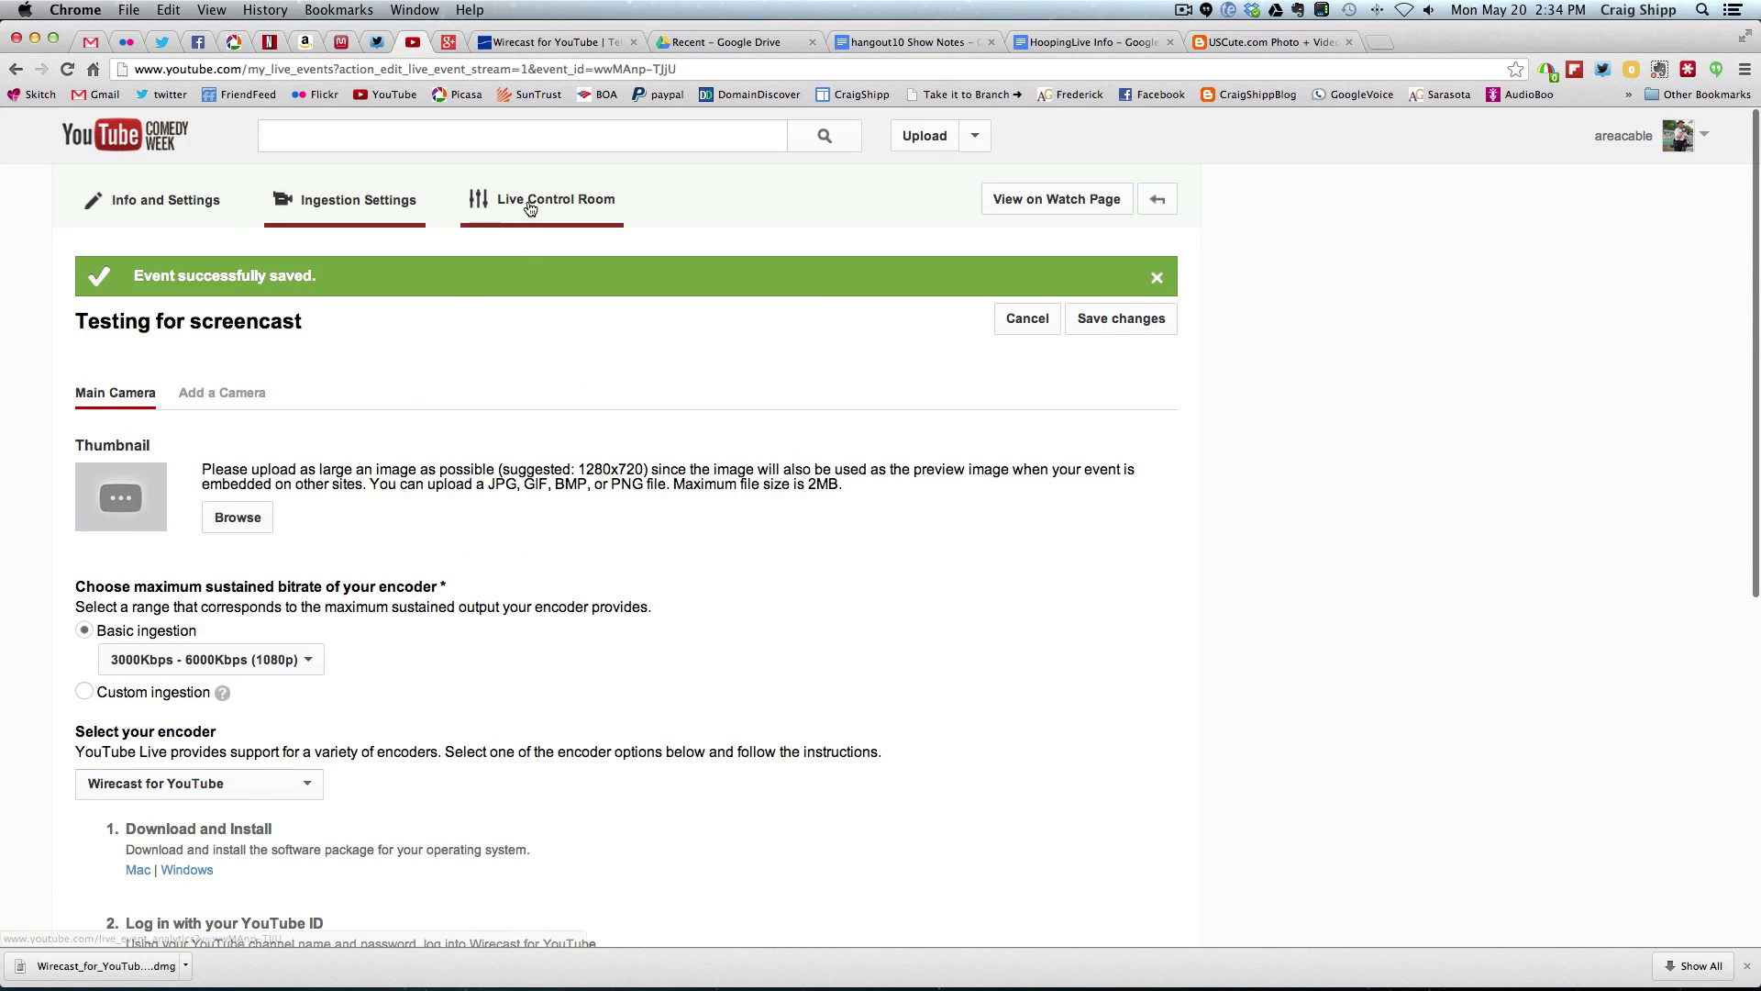
click(533, 201)
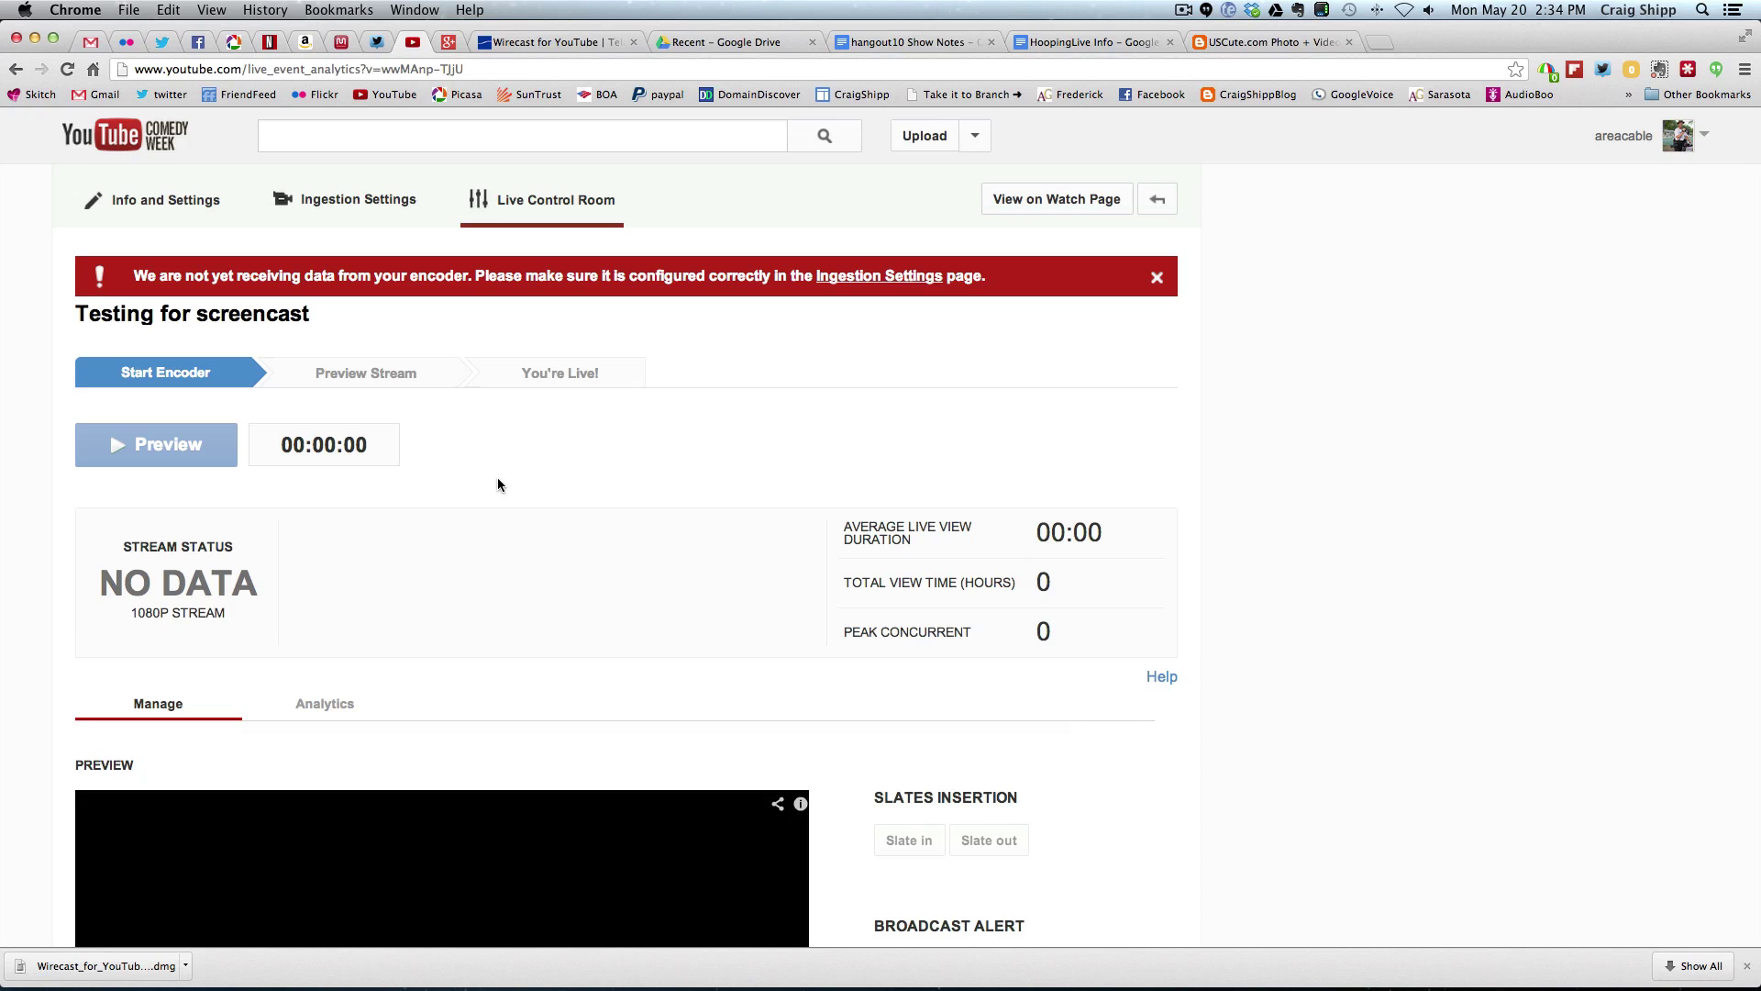
Step: Return to the event's Ingestion Settings and review the encoder choices and setup instructions, keeping Wirecast for YouTube selected
click(336, 202)
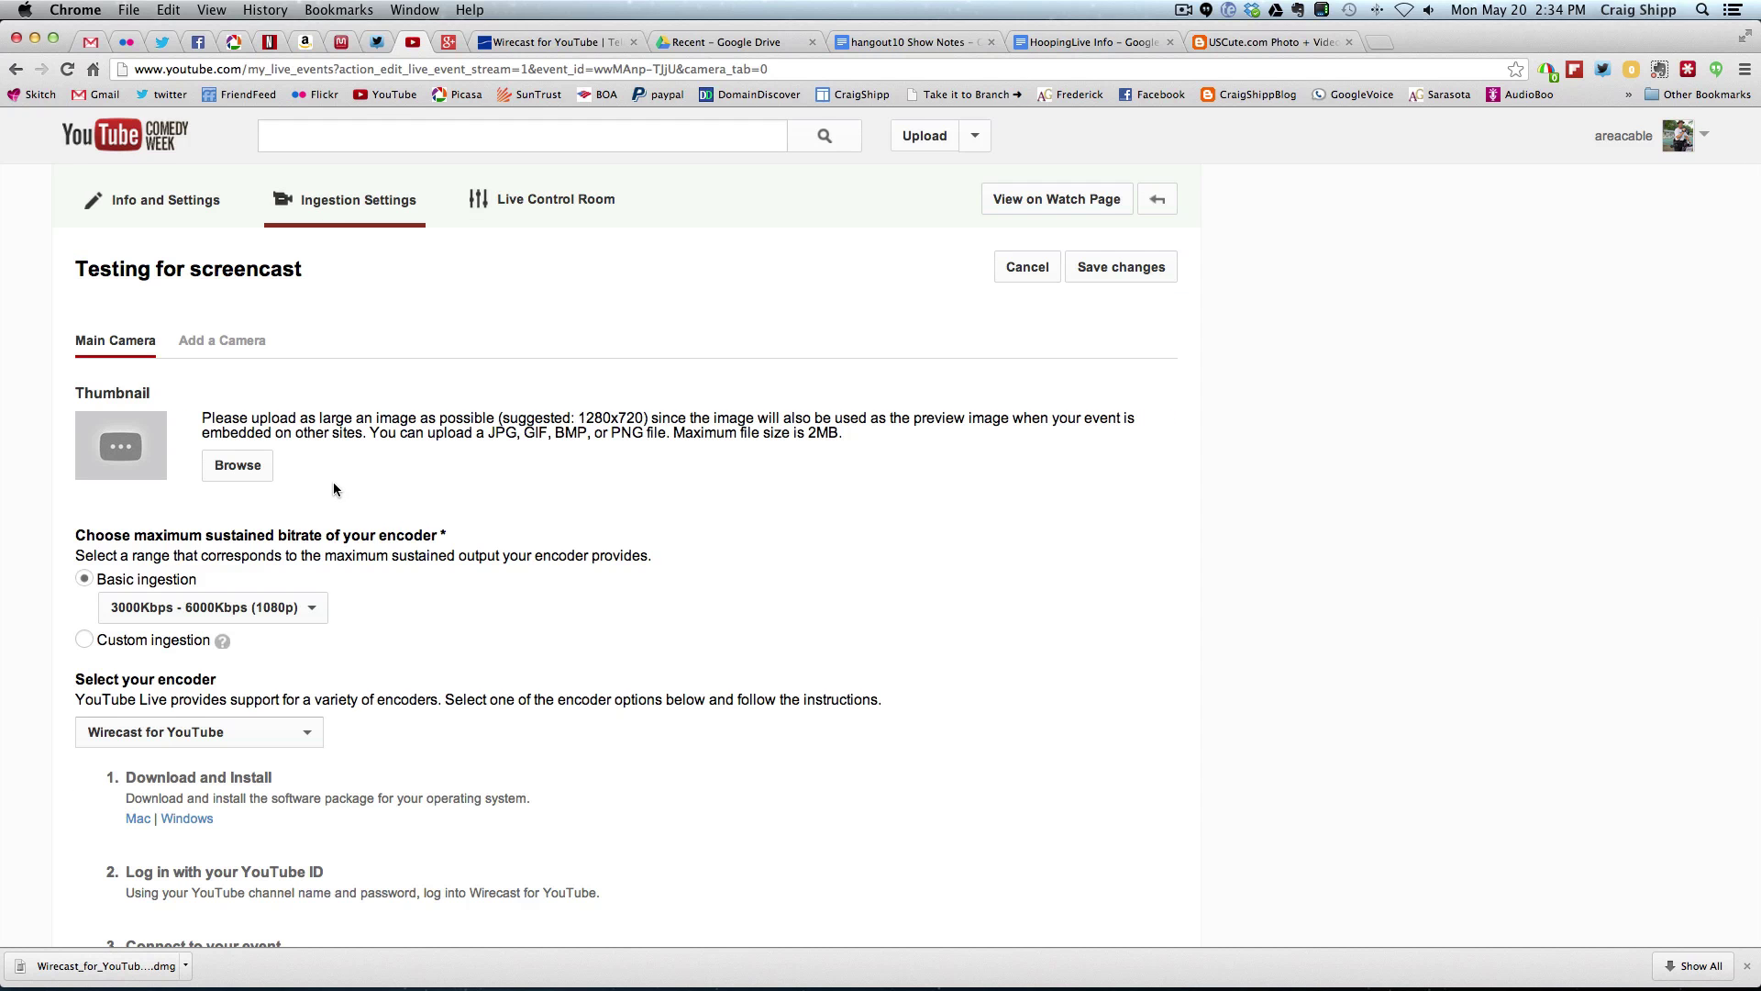
click(273, 732)
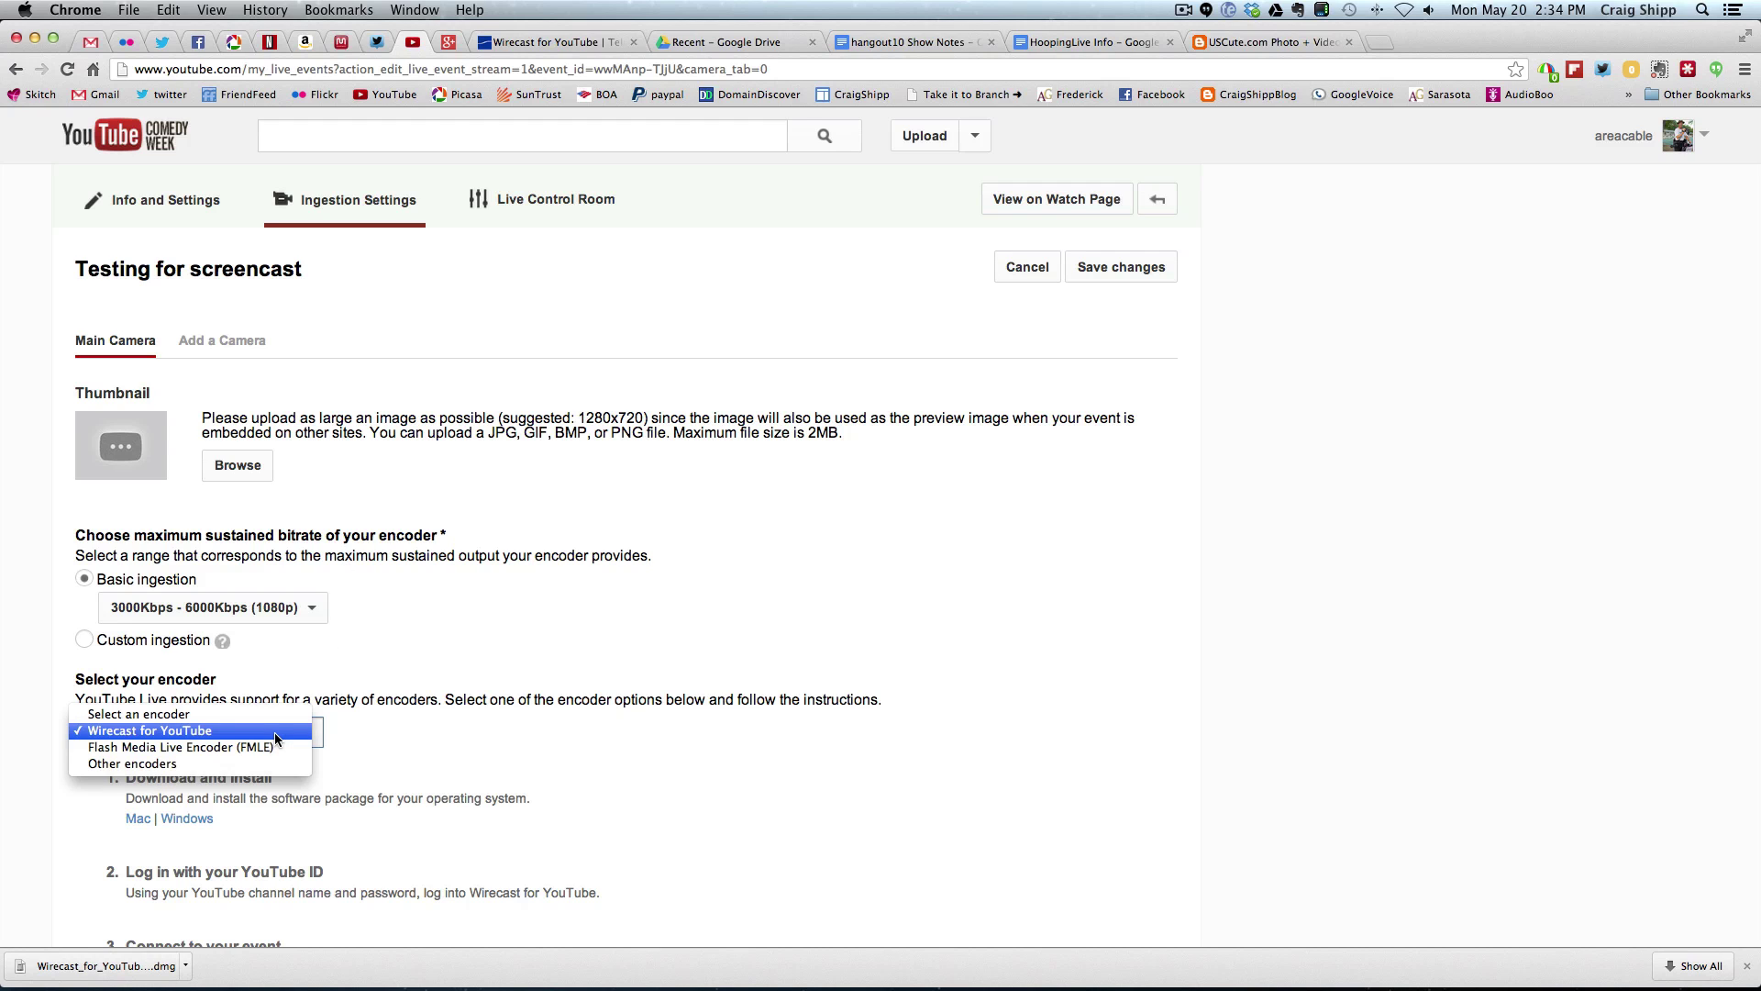
click(273, 732)
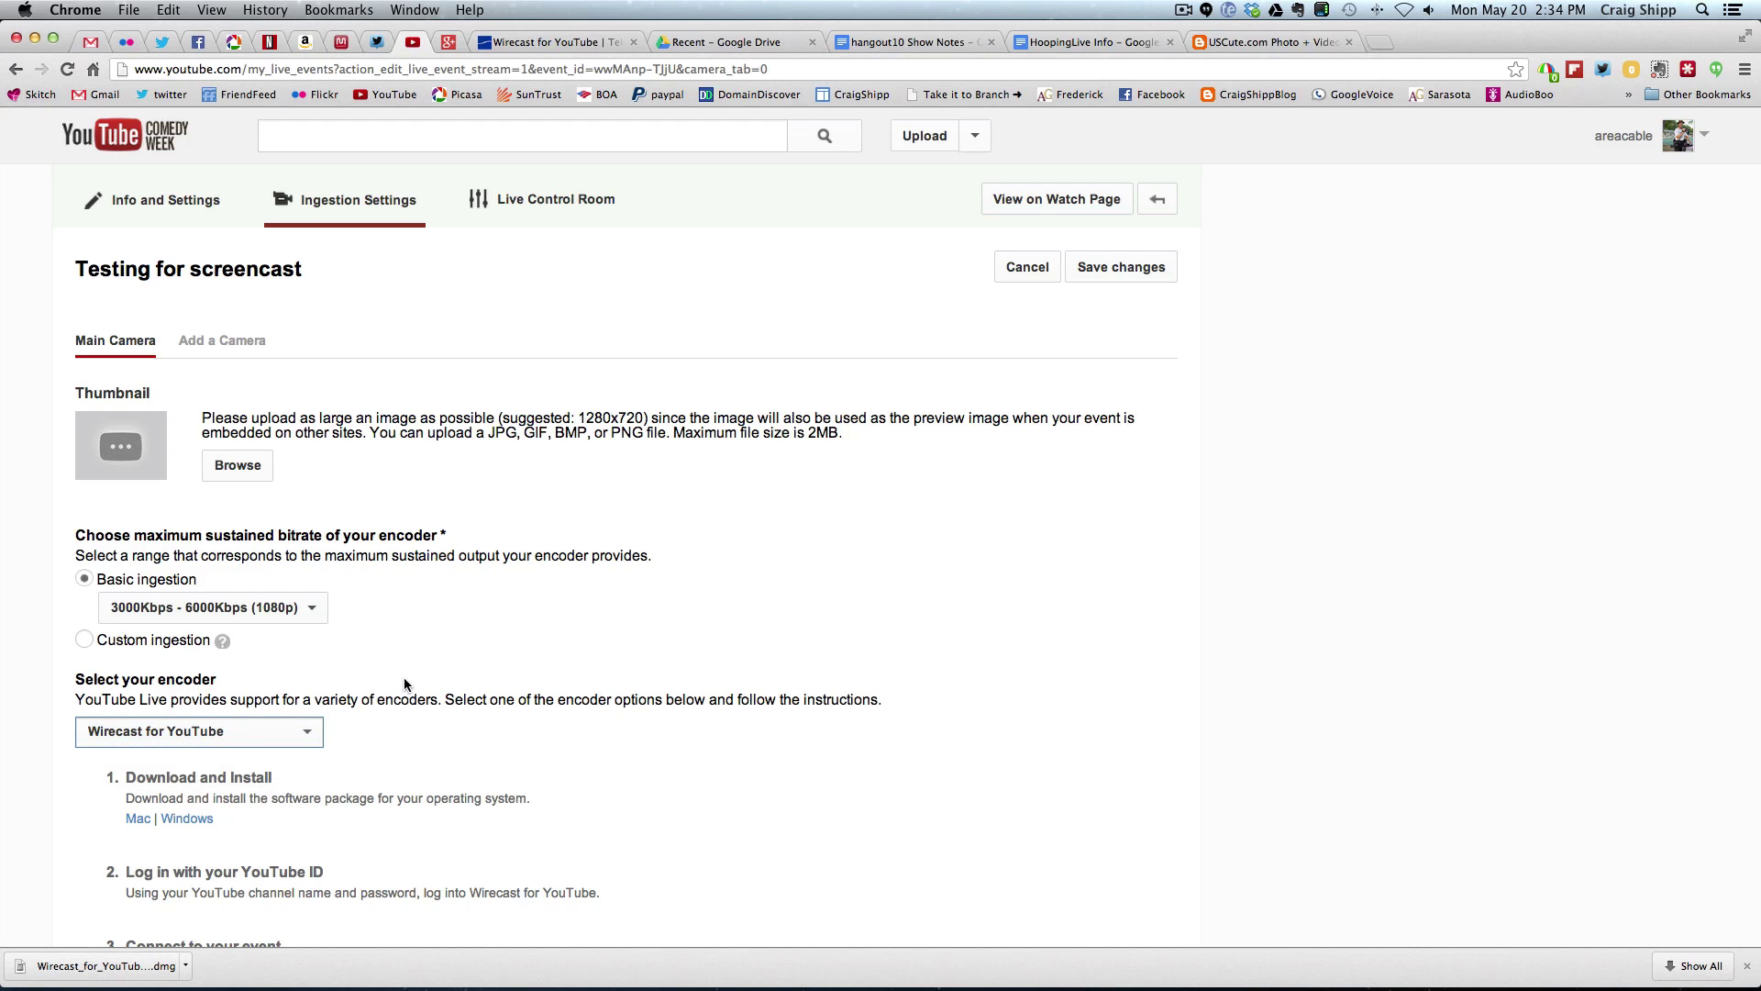
scroll(404, 684, down, 3)
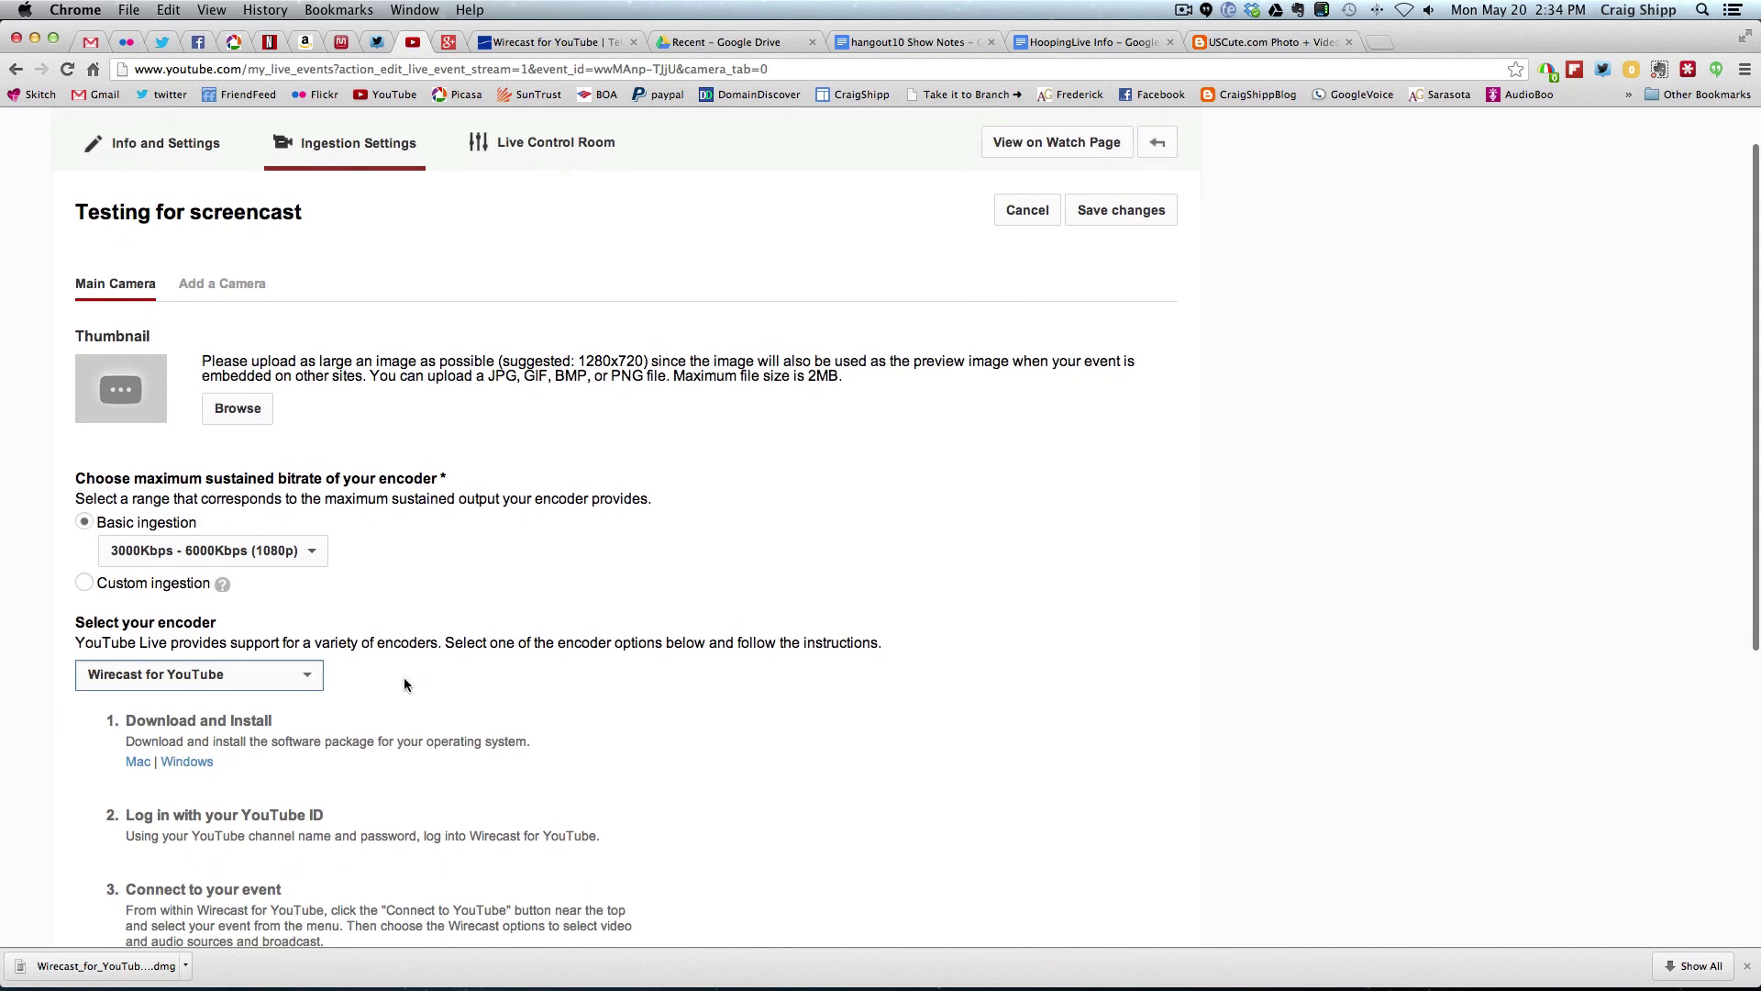
scroll(404, 685, down, 5)
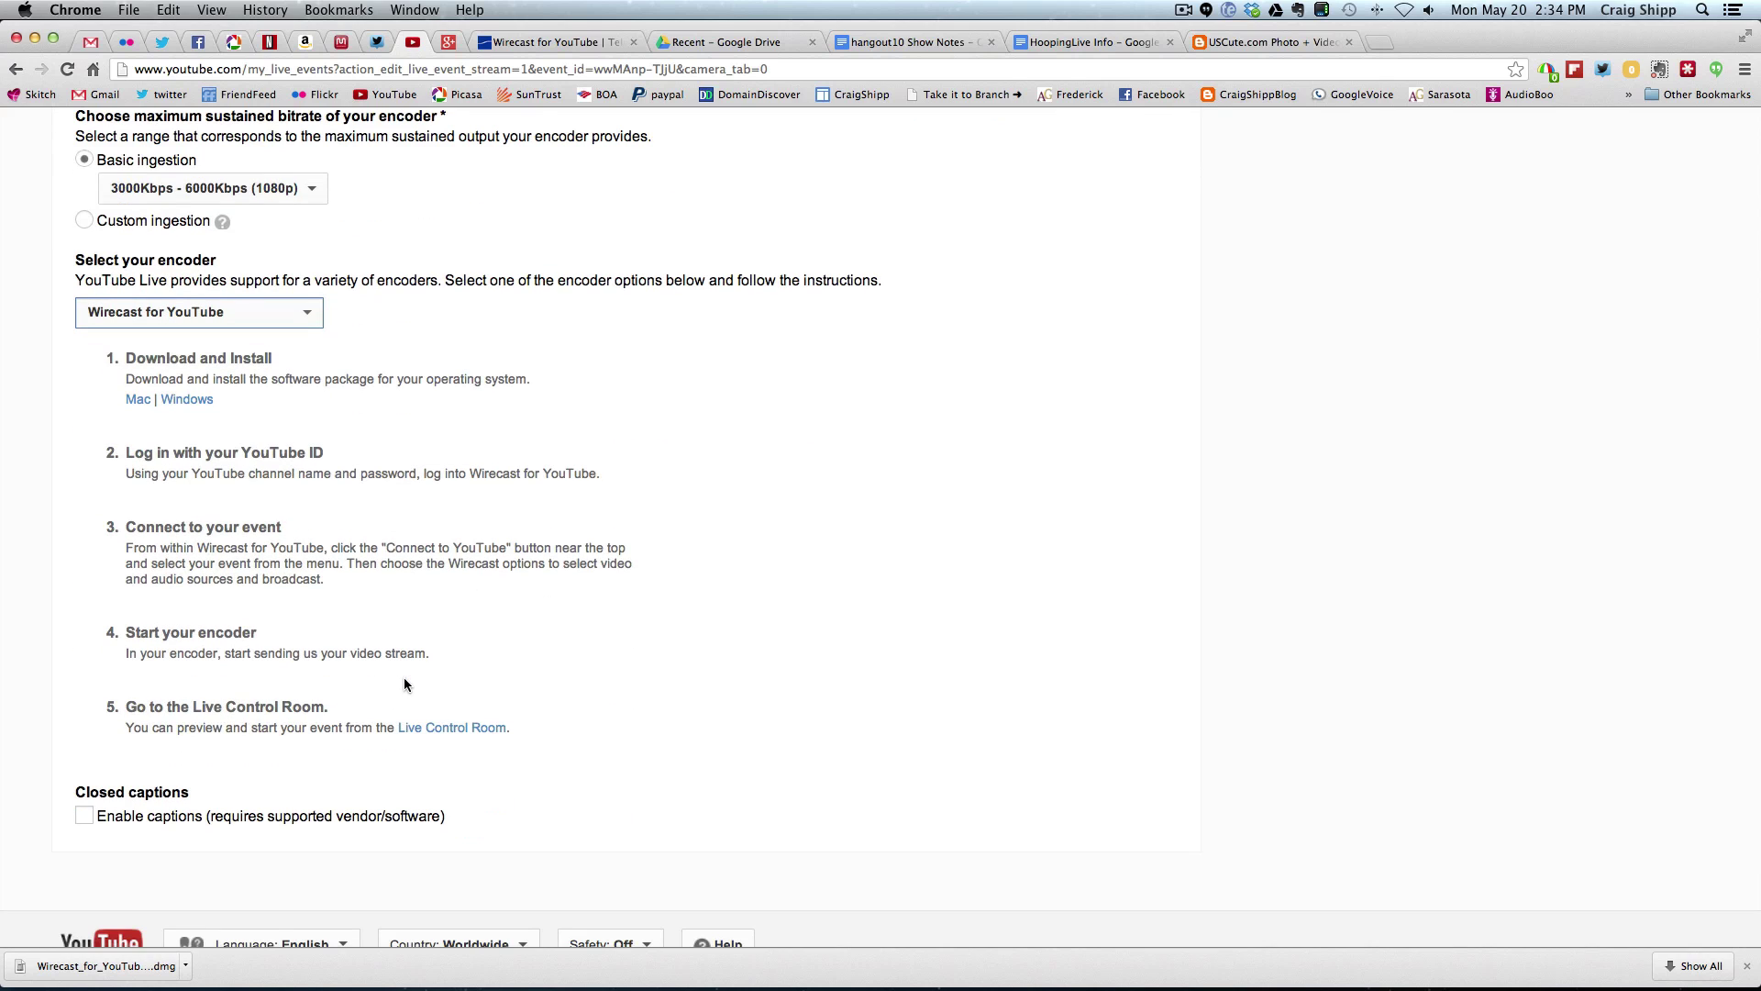
scroll(405, 684, up, 8)
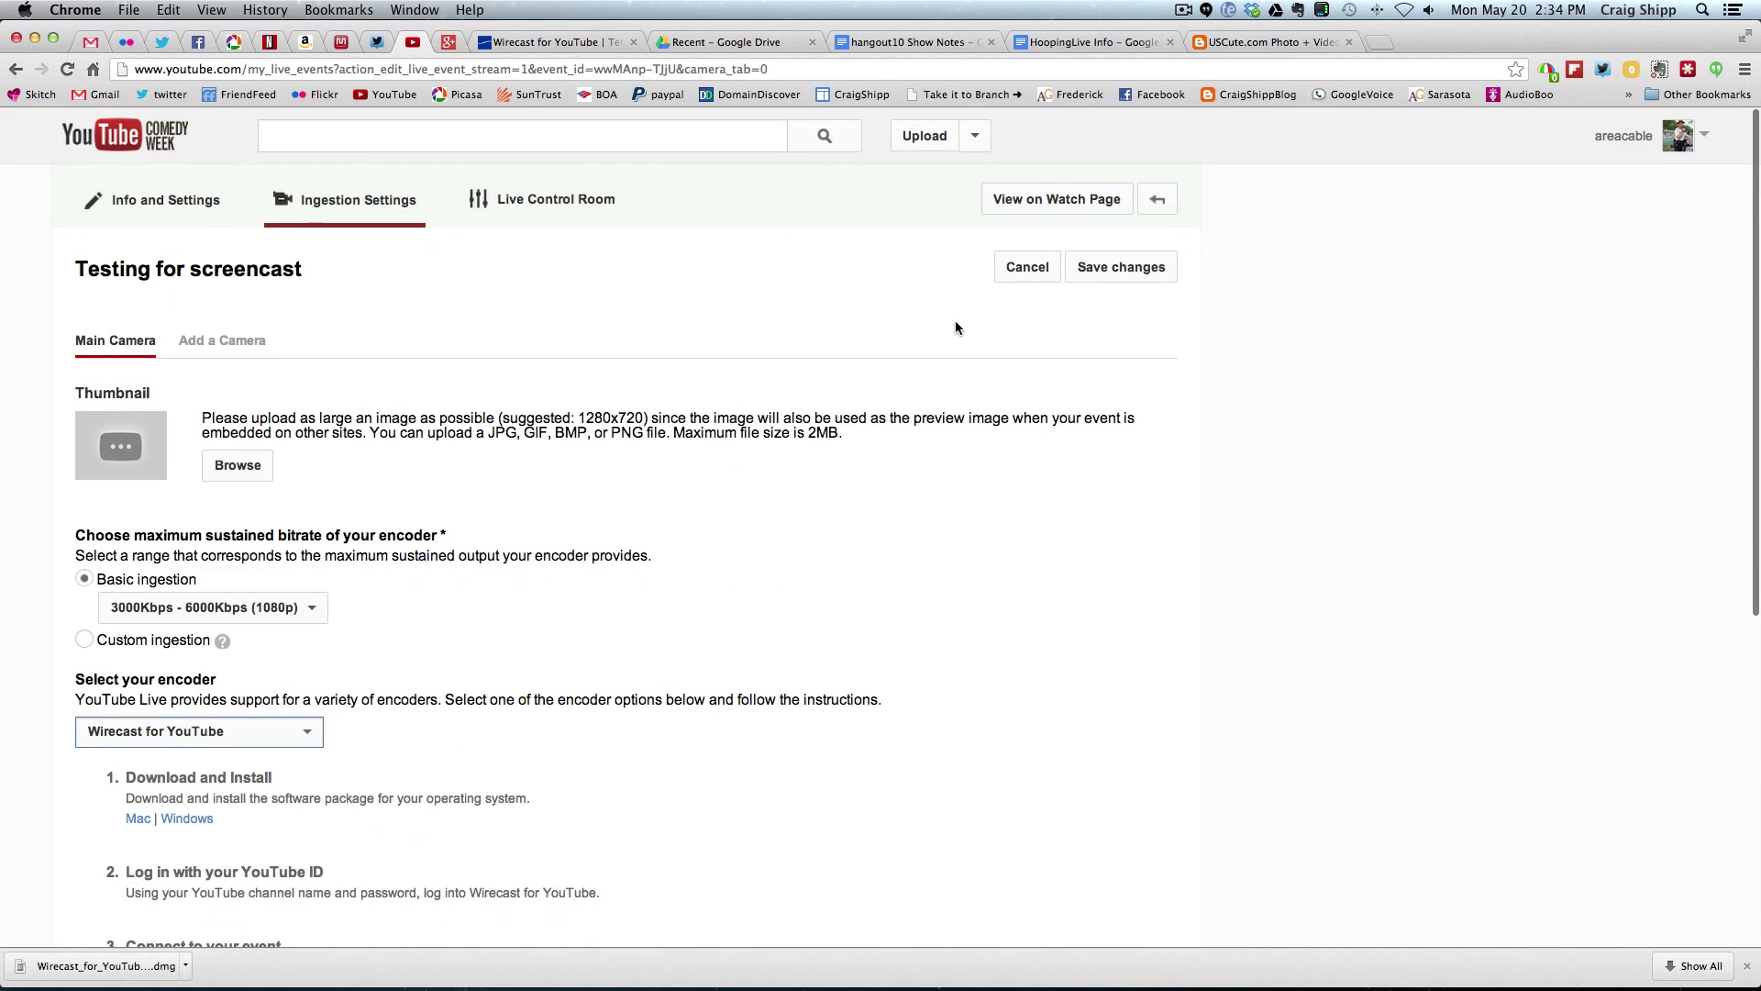
Step: Save the Testing for screencast event's ingestion settings, open its Live Control Room and review the stream status and players
click(1106, 275)
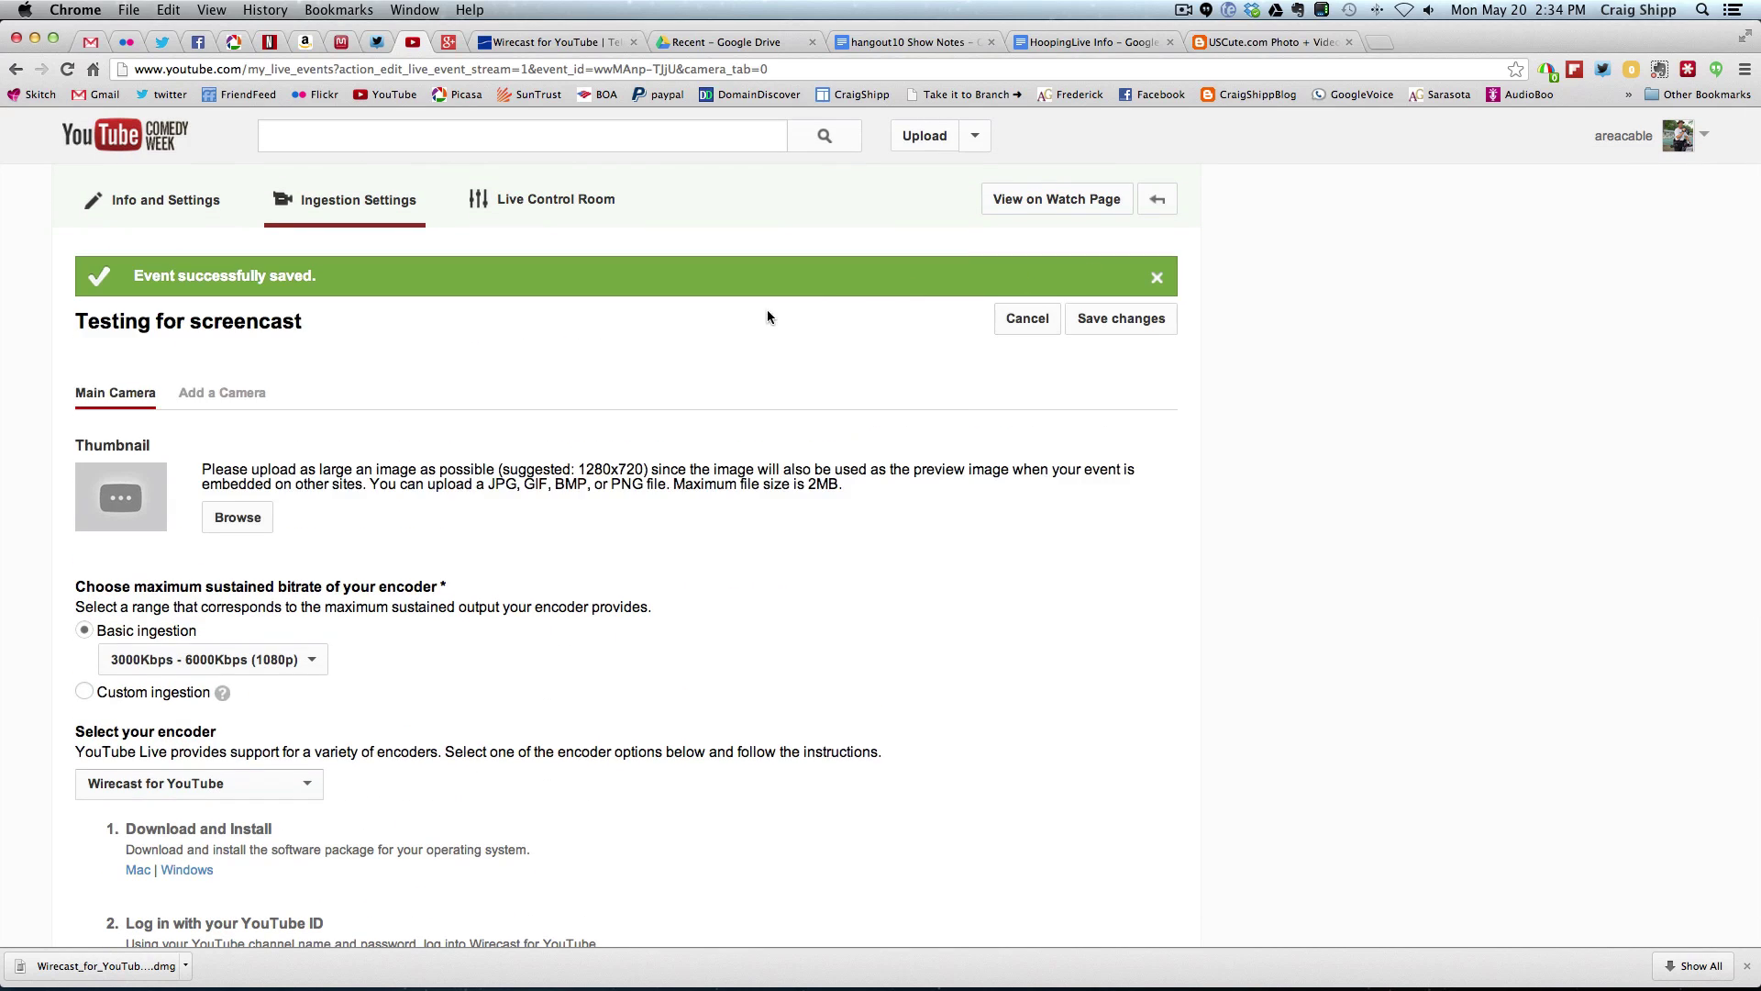
click(527, 205)
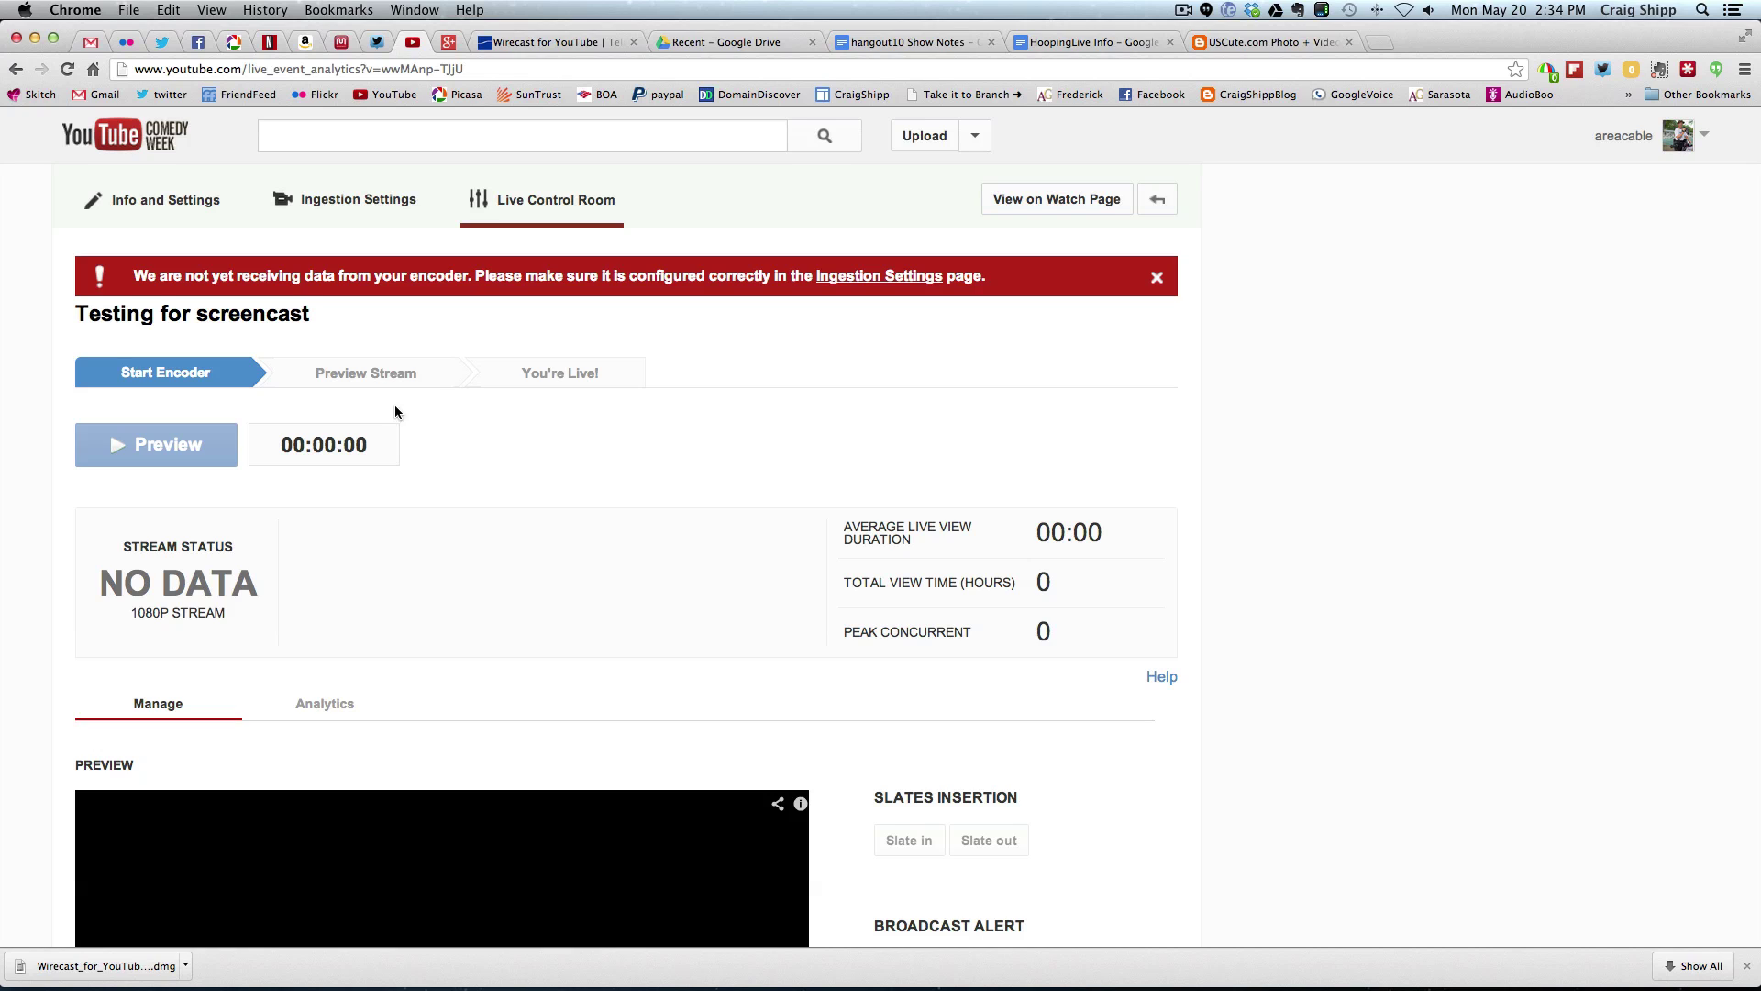
scroll(543, 448, down, 10)
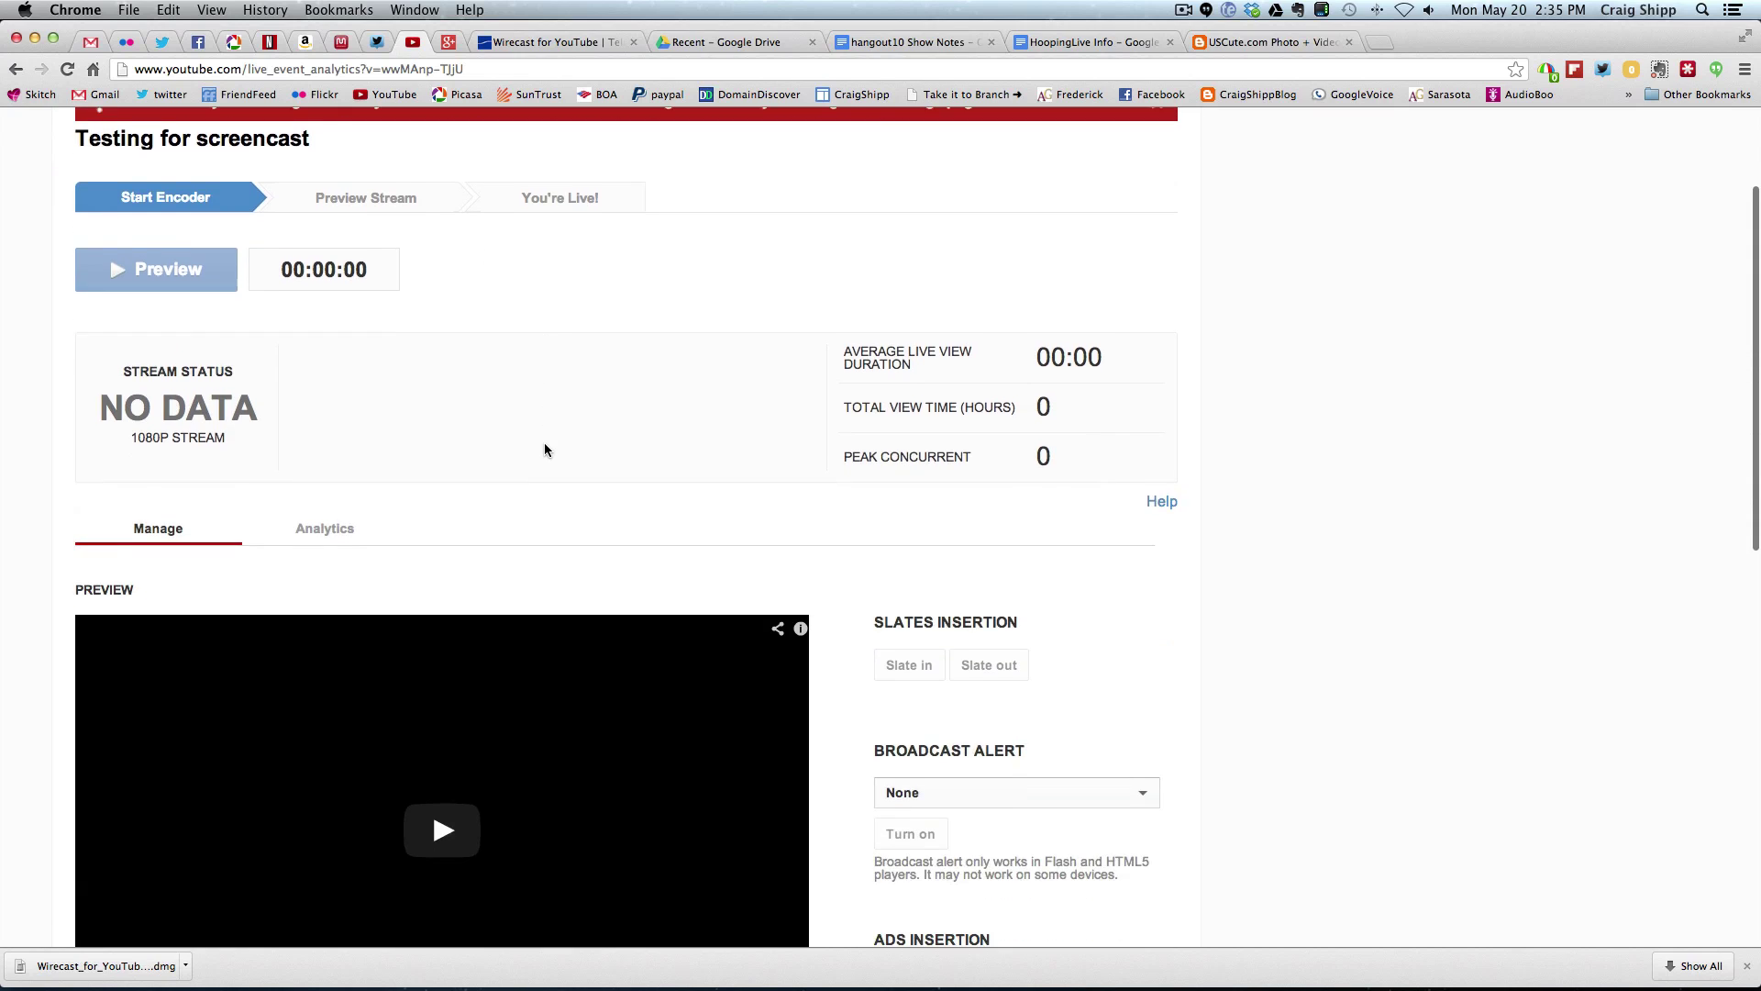
scroll(545, 448, down, 5)
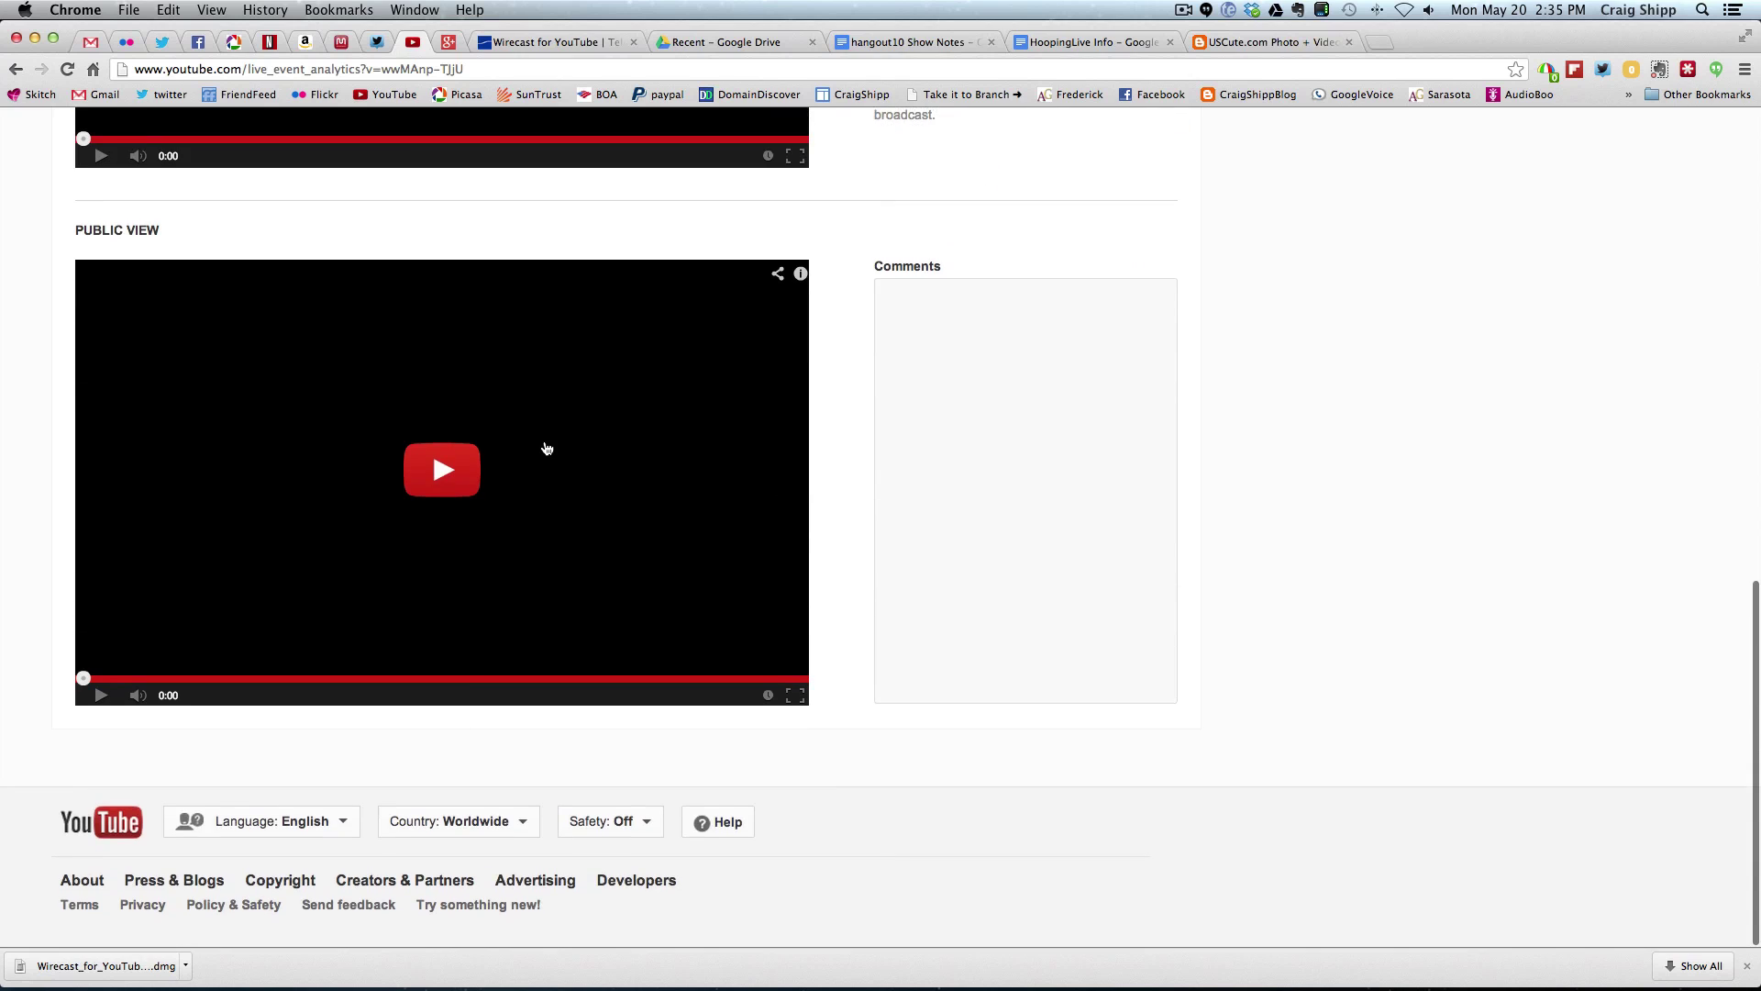
scroll(543, 445, up, 8)
scroll(546, 448, up, 6)
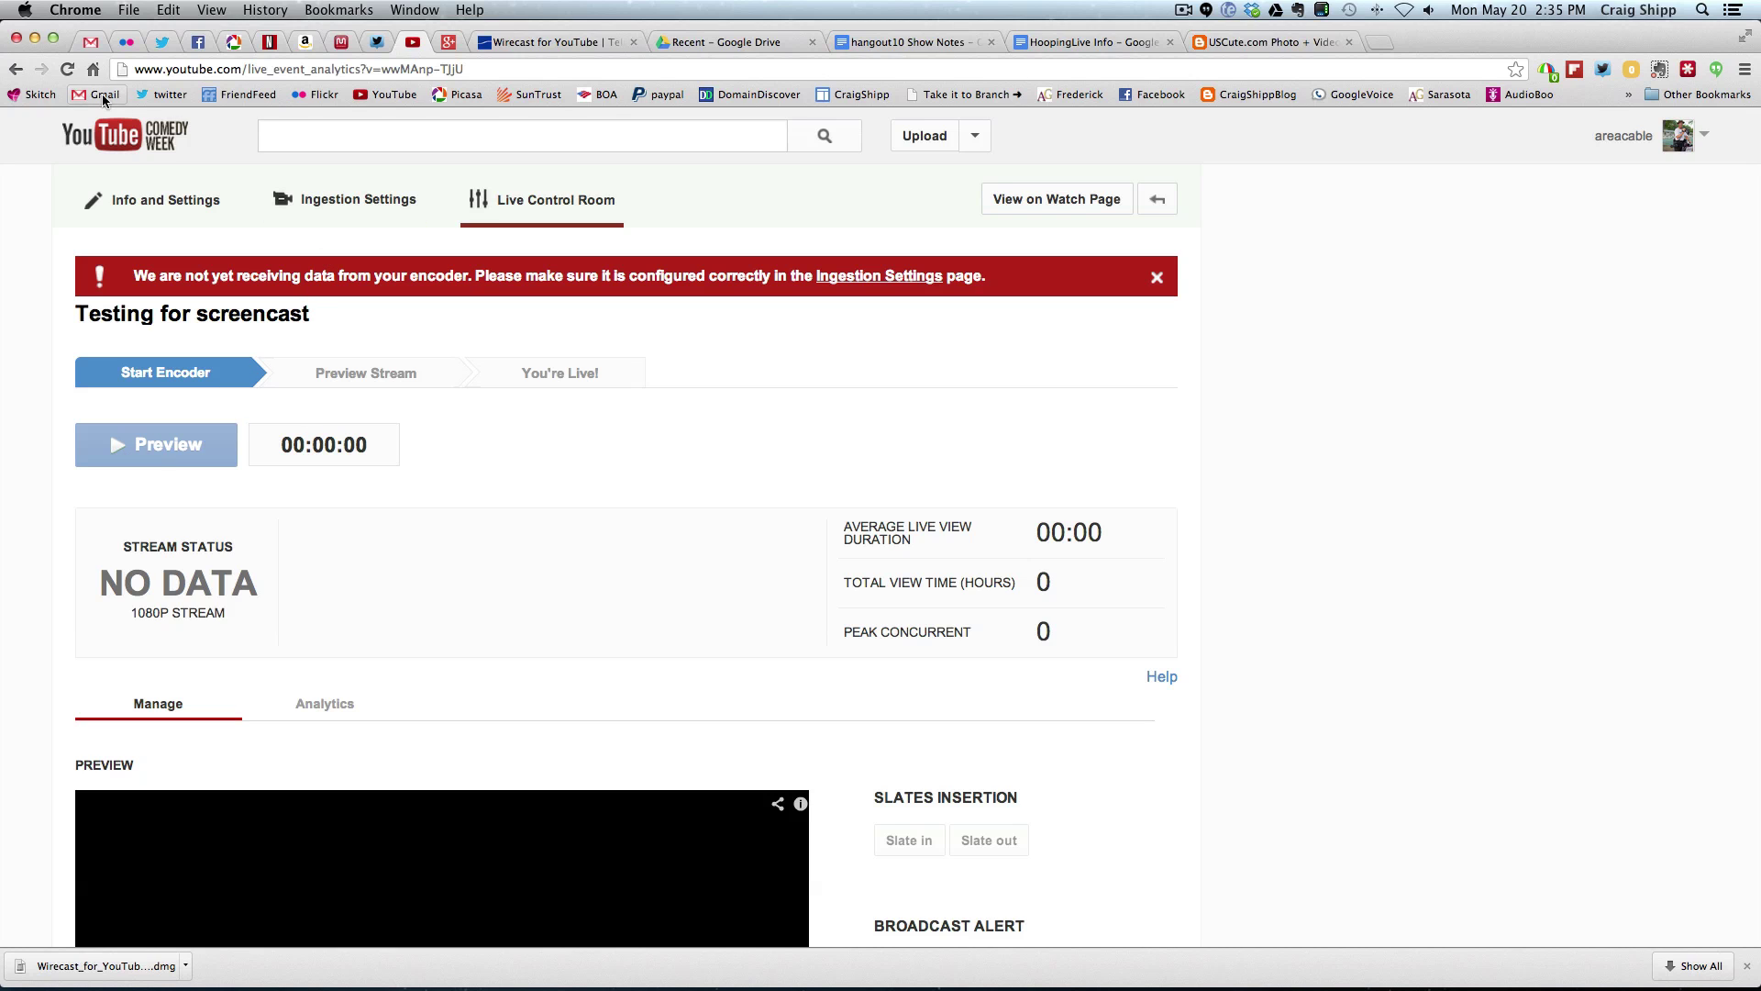
Step: Switch back to Wirecast and put the Camera shot into the live broadcast area
click(34, 43)
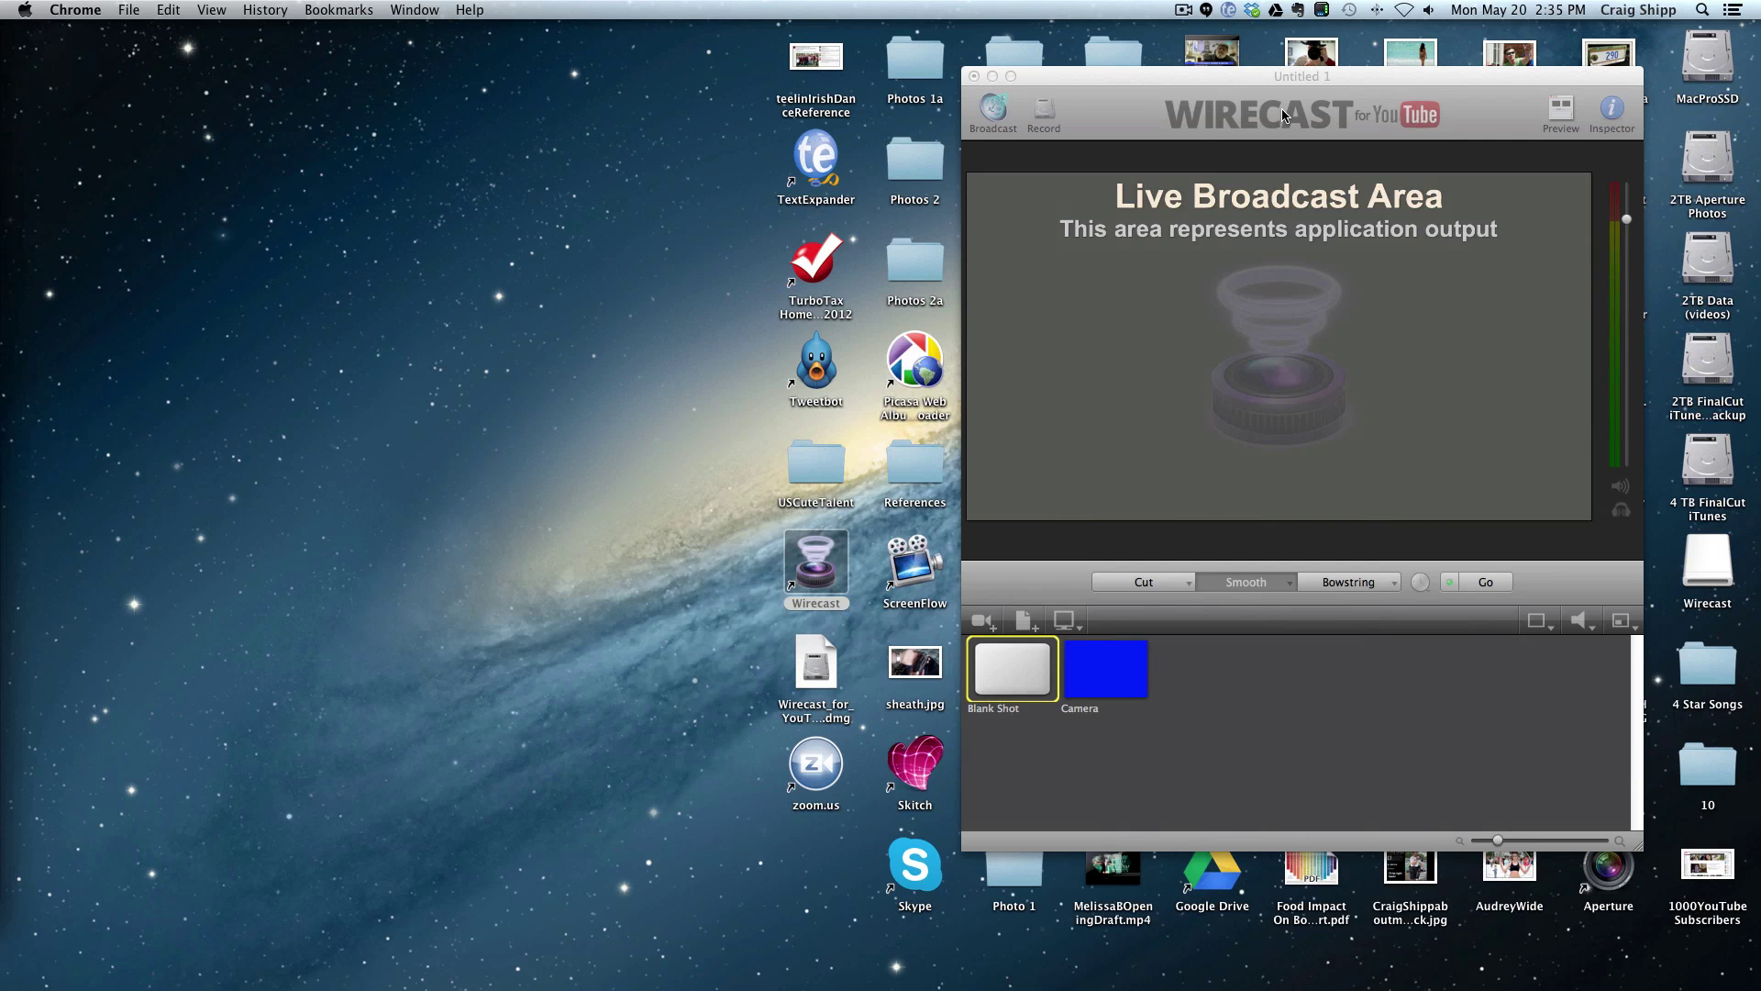
drag(1255, 77, 1075, 81)
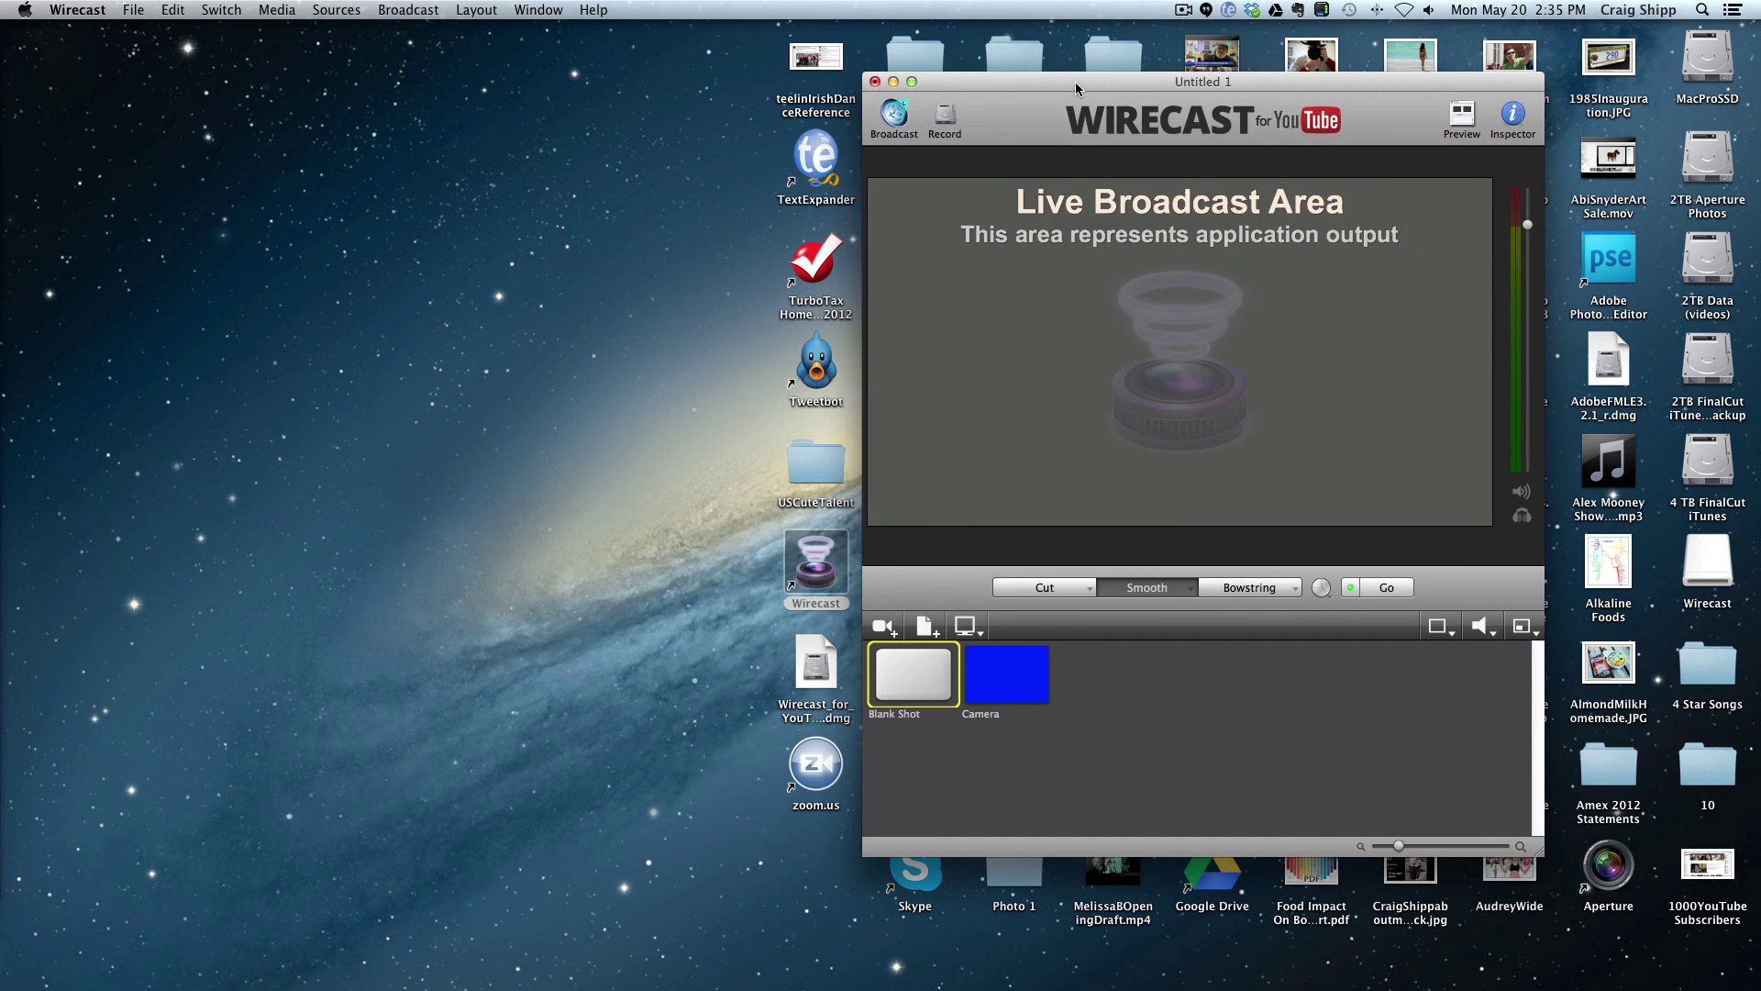
click(1009, 674)
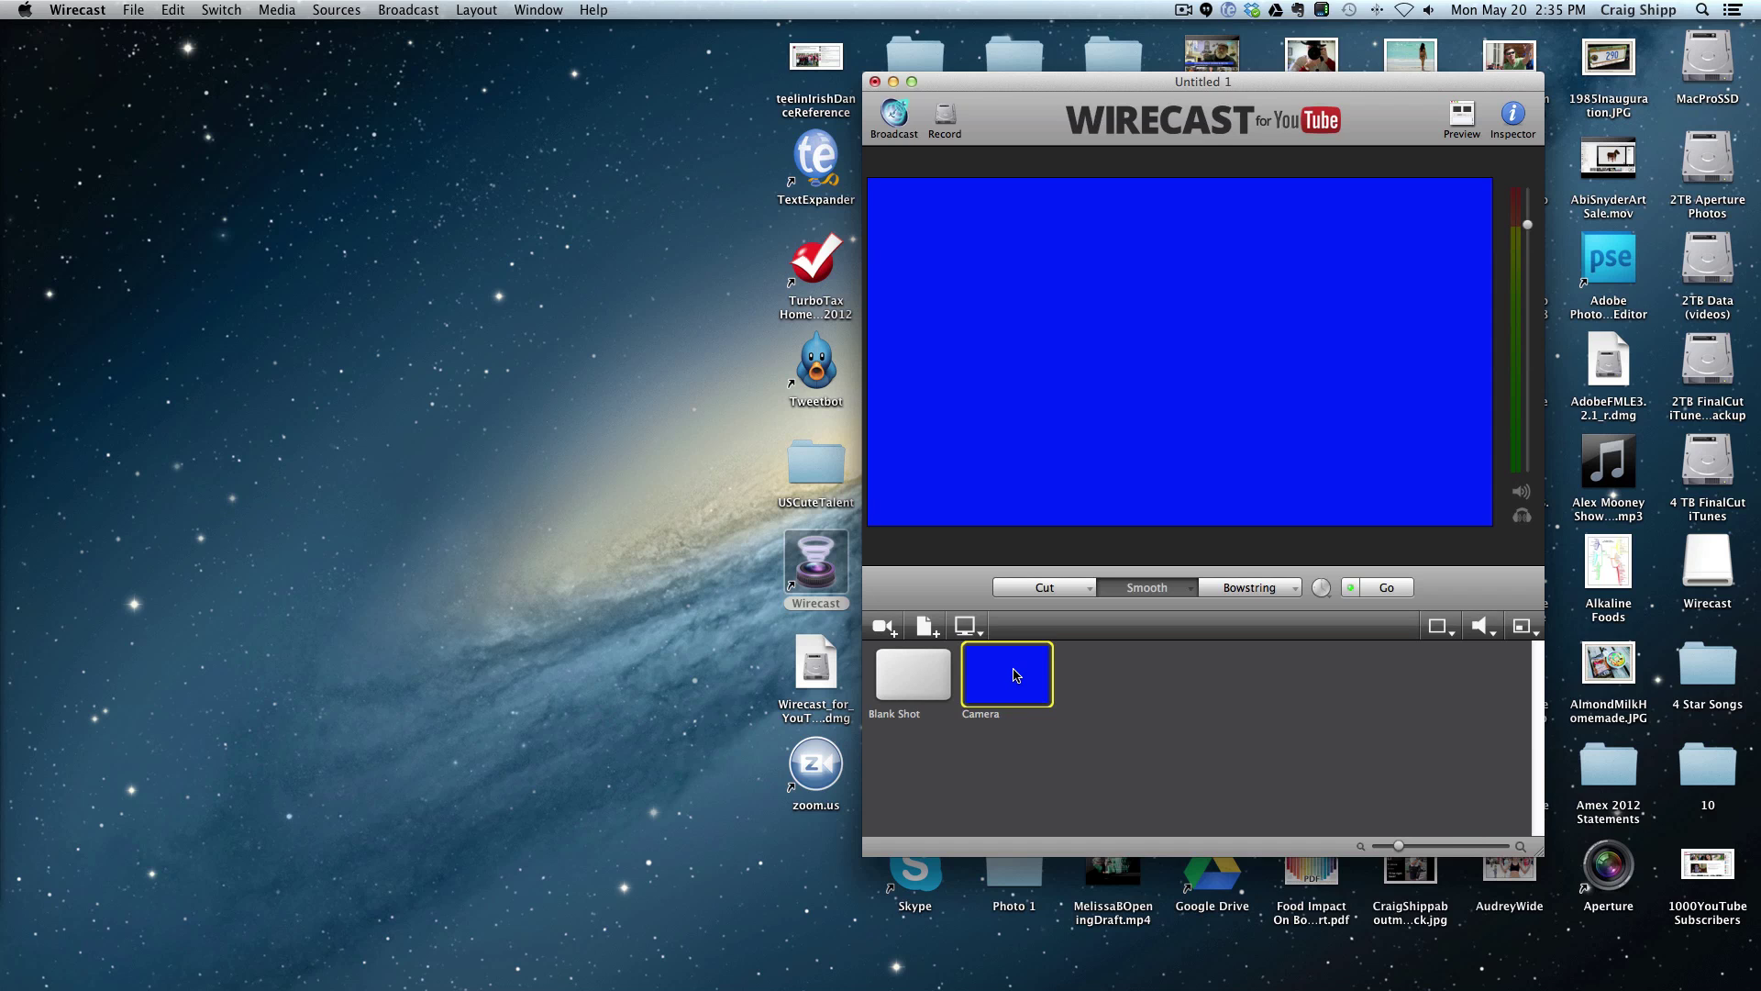
Step: Switch to Chrome, reload the Live Control Room, recheck the encoder setup in the Ingestion Settings, and return to the control room
mouse_move(1570, 977)
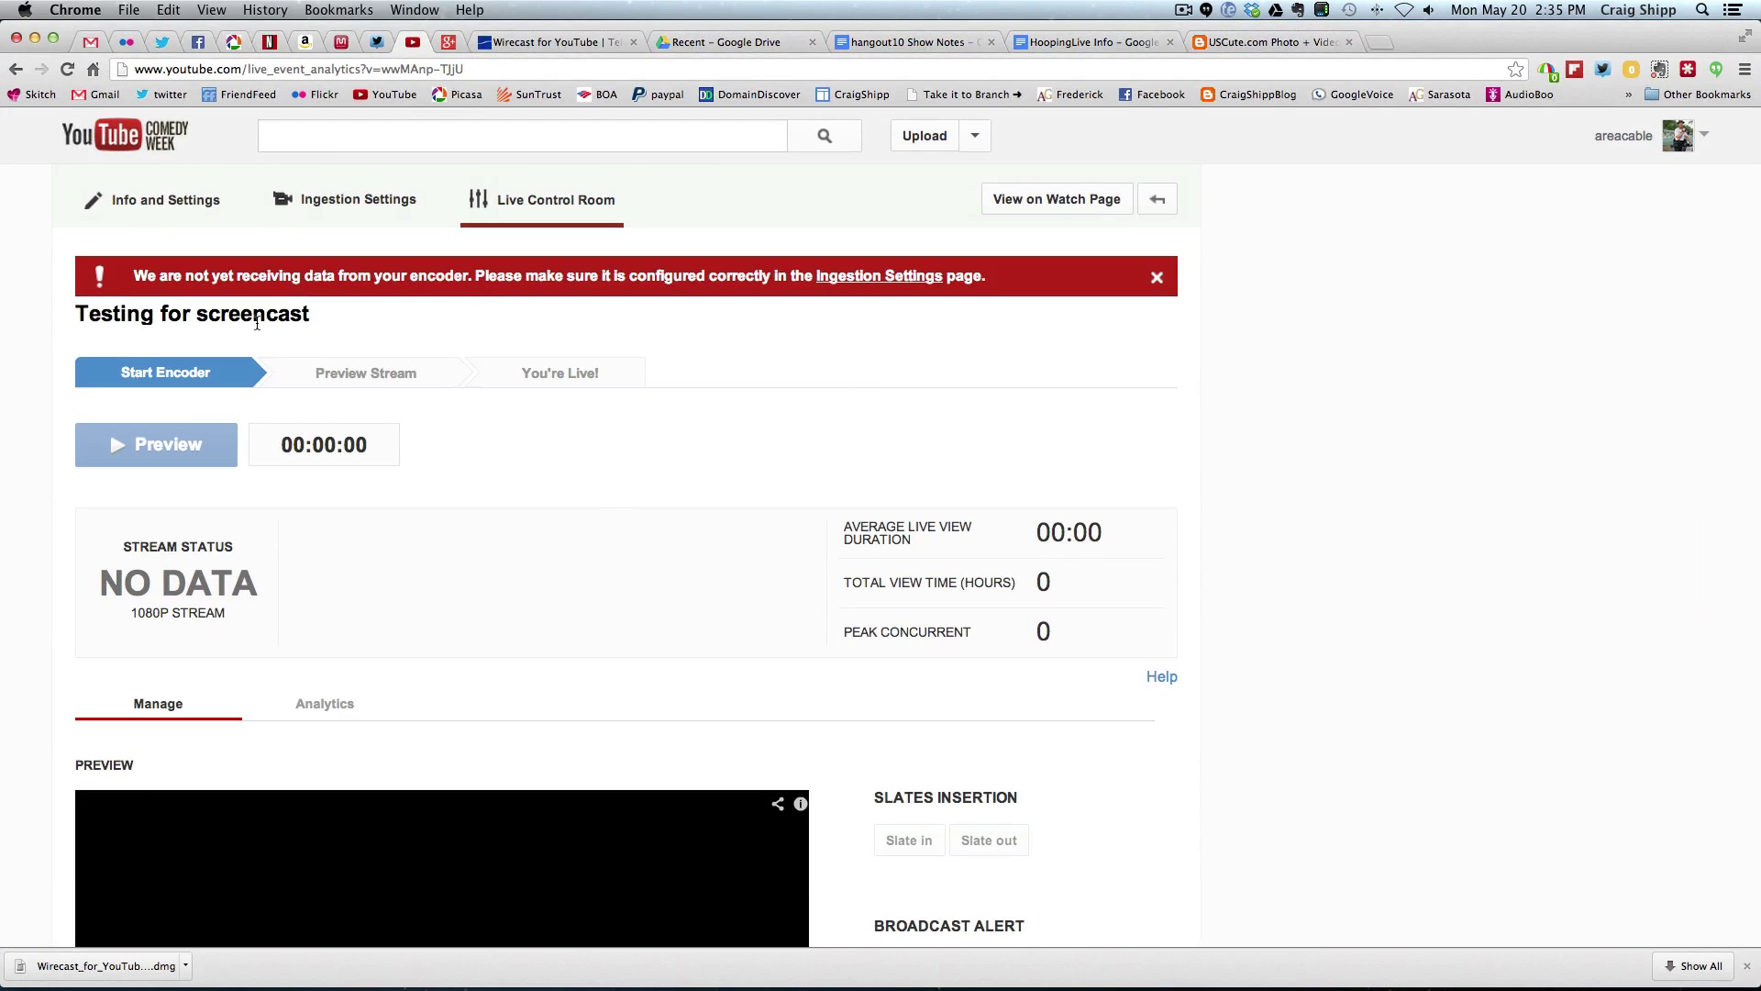
click(68, 71)
click(849, 277)
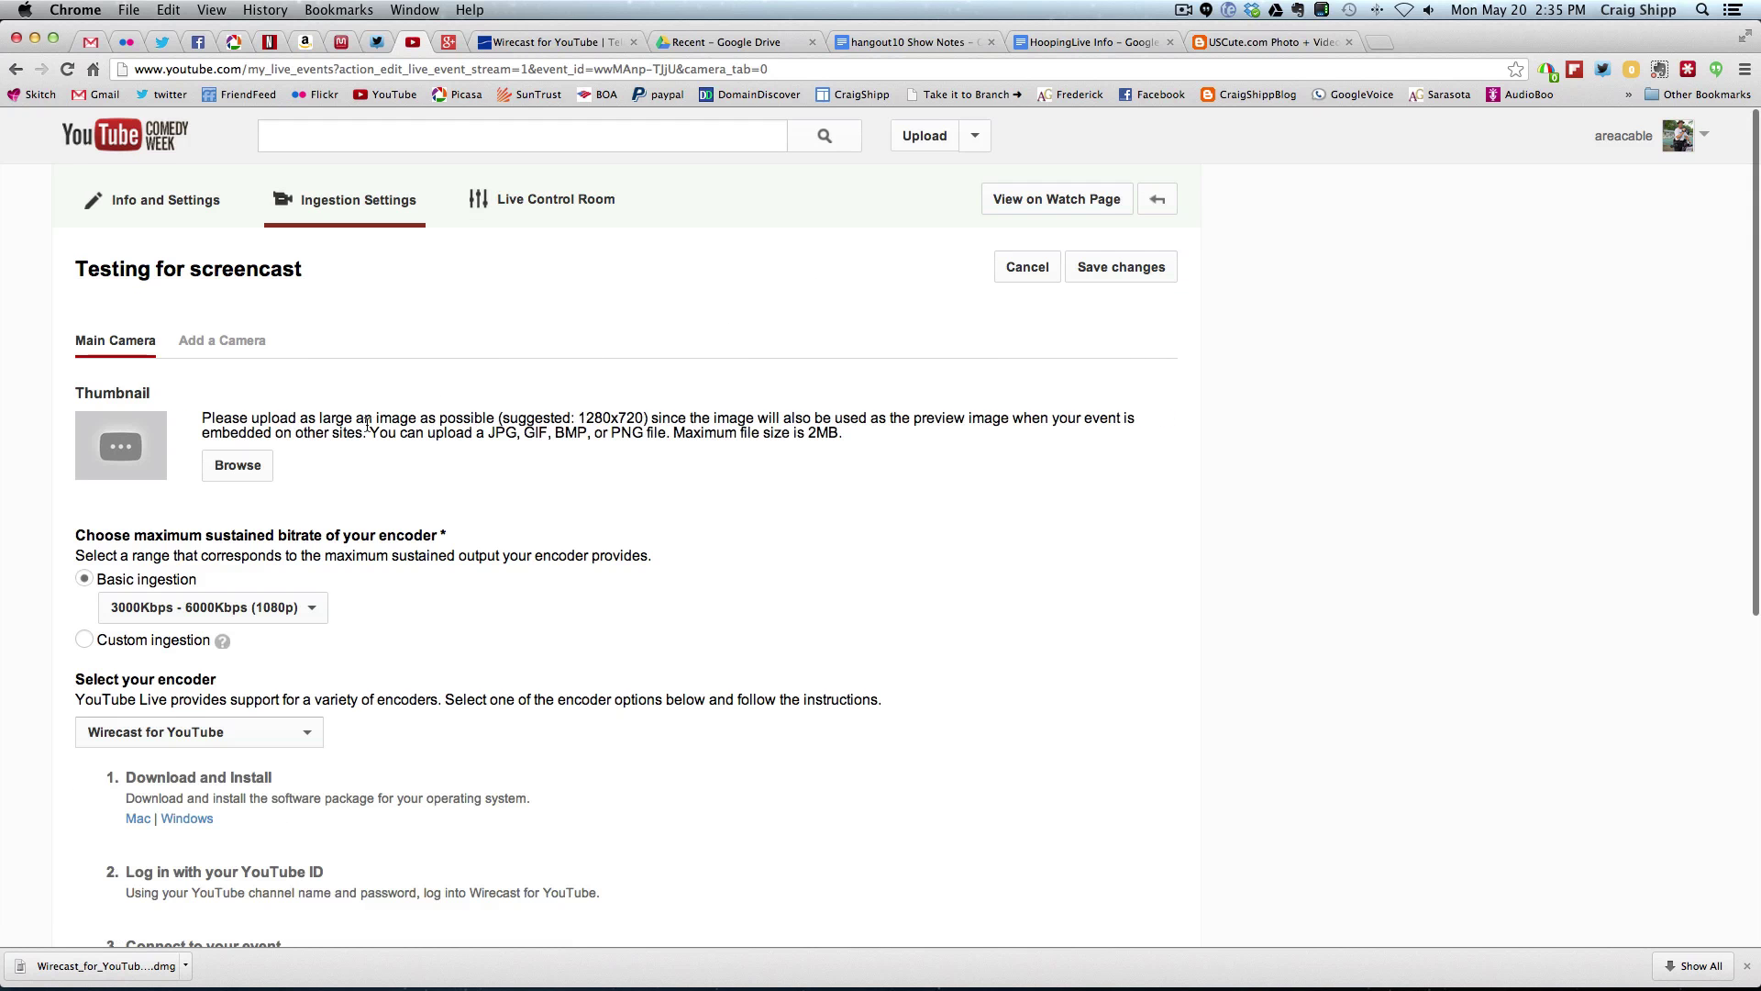
scroll(344, 448, down, 3)
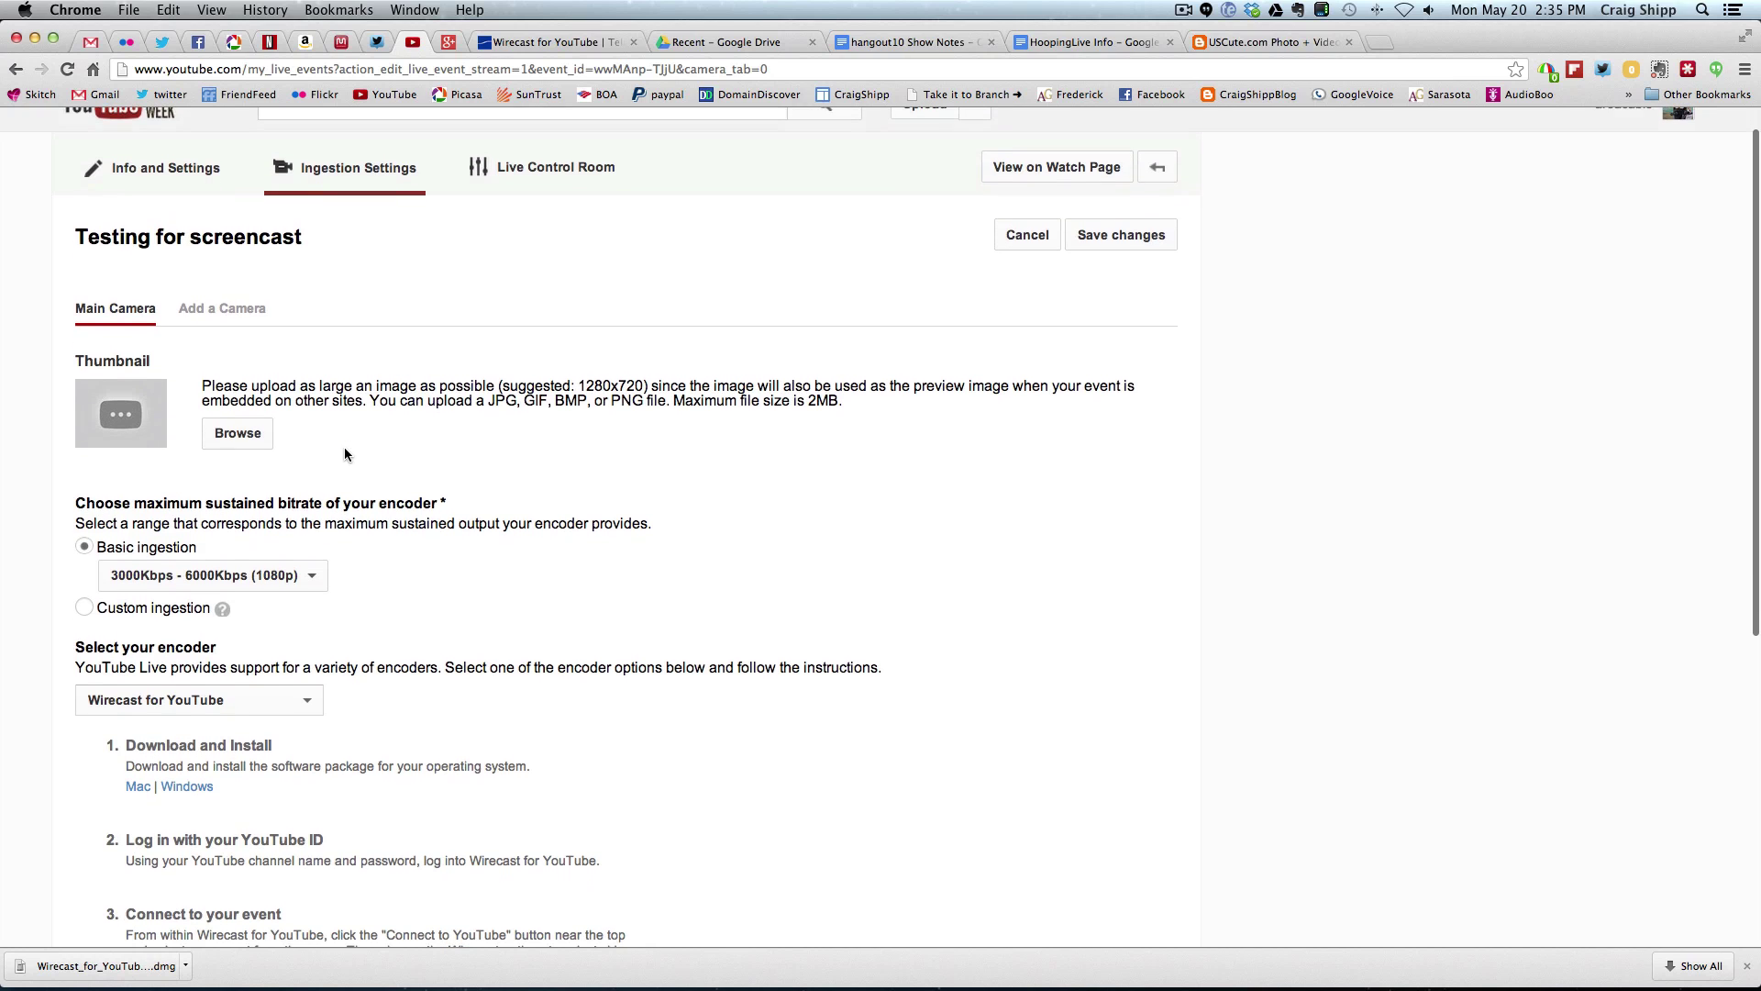
scroll(345, 448, down, 5)
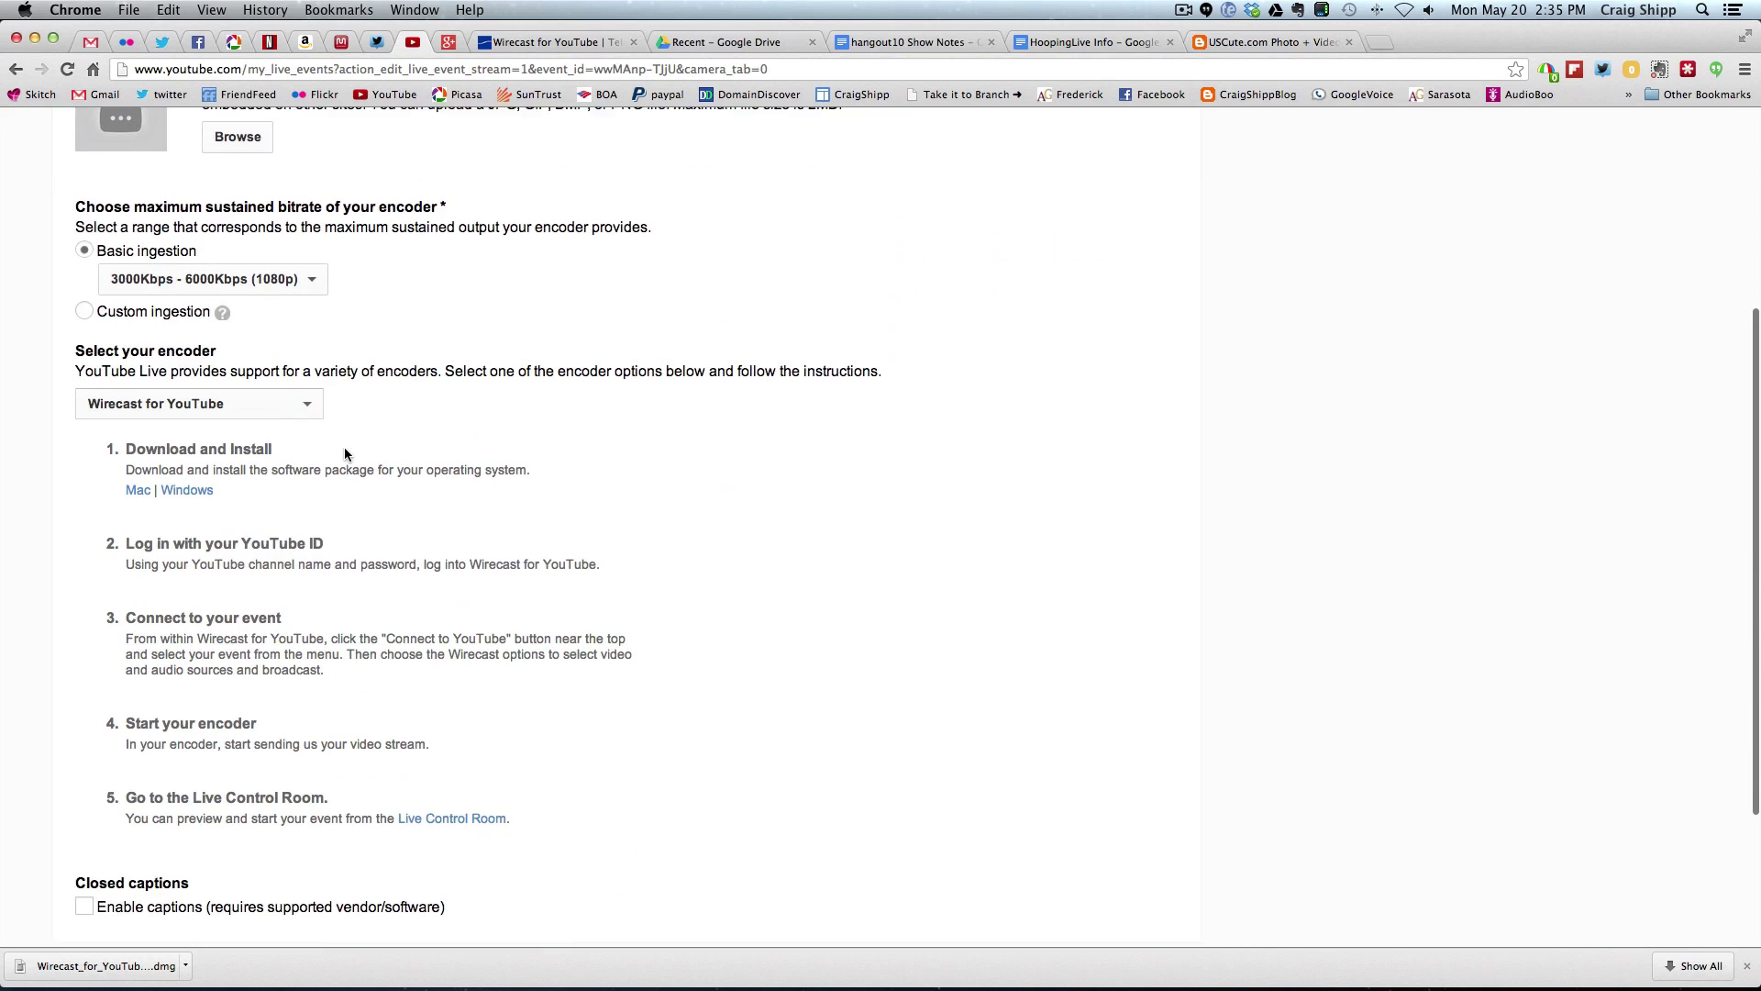
scroll(345, 453, up, 7)
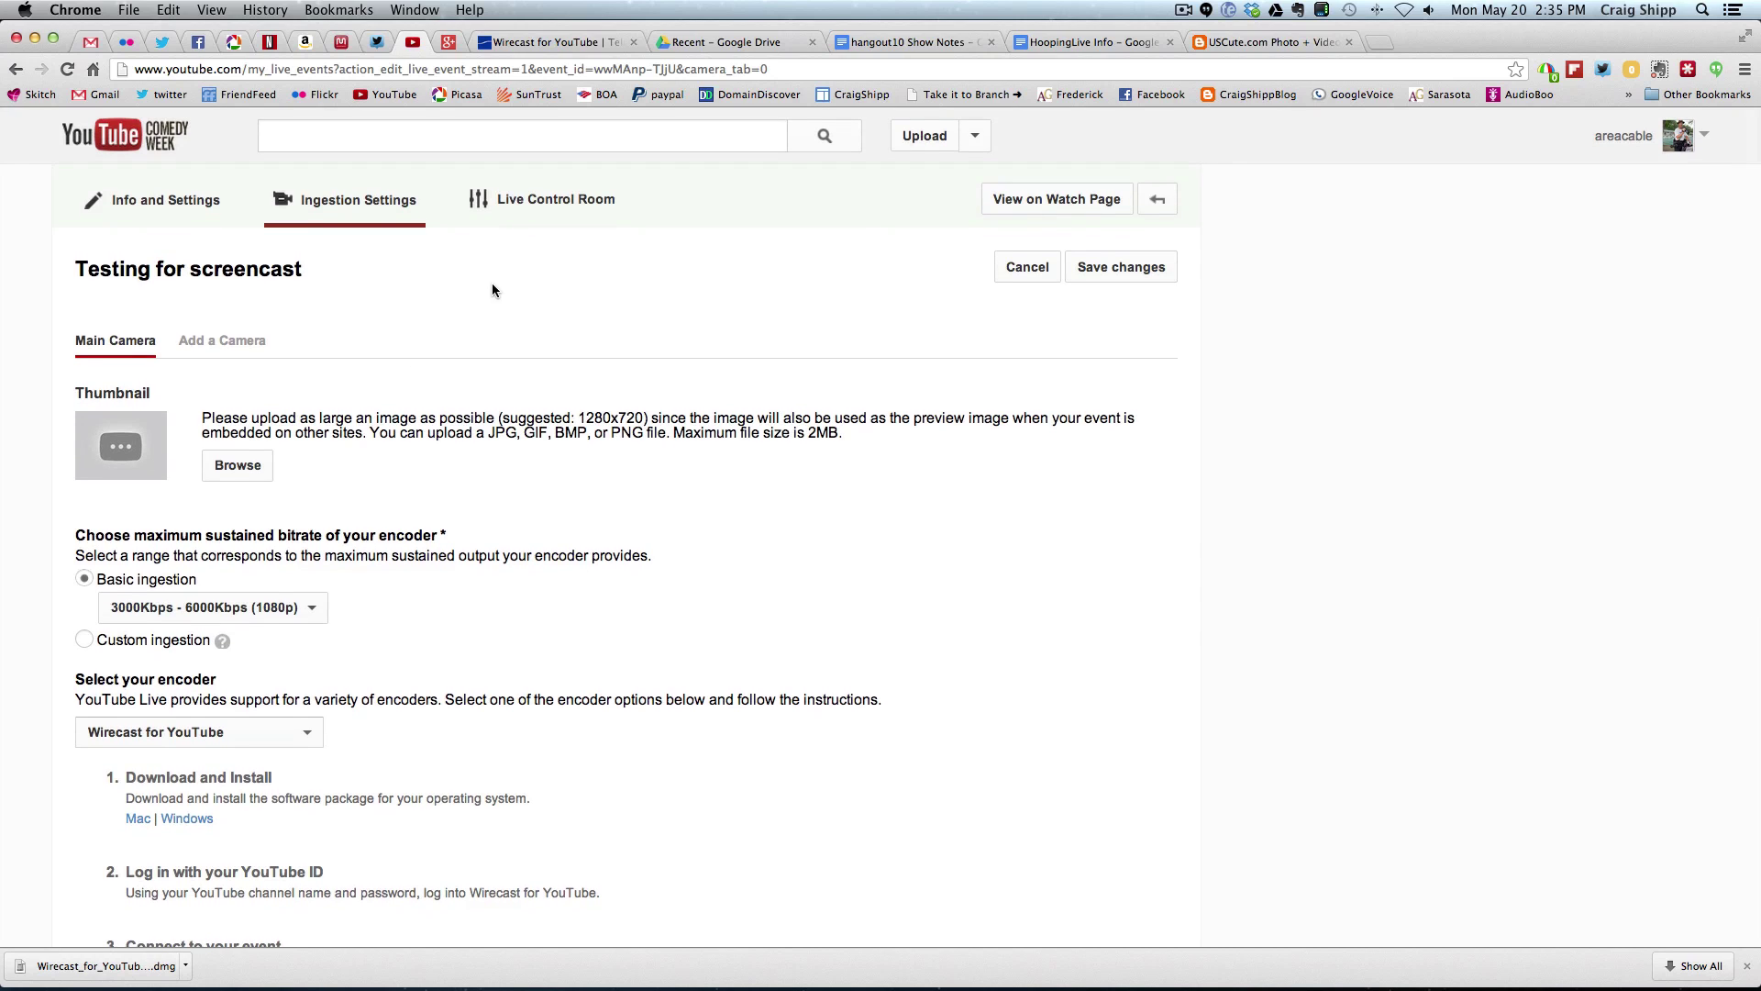
click(550, 201)
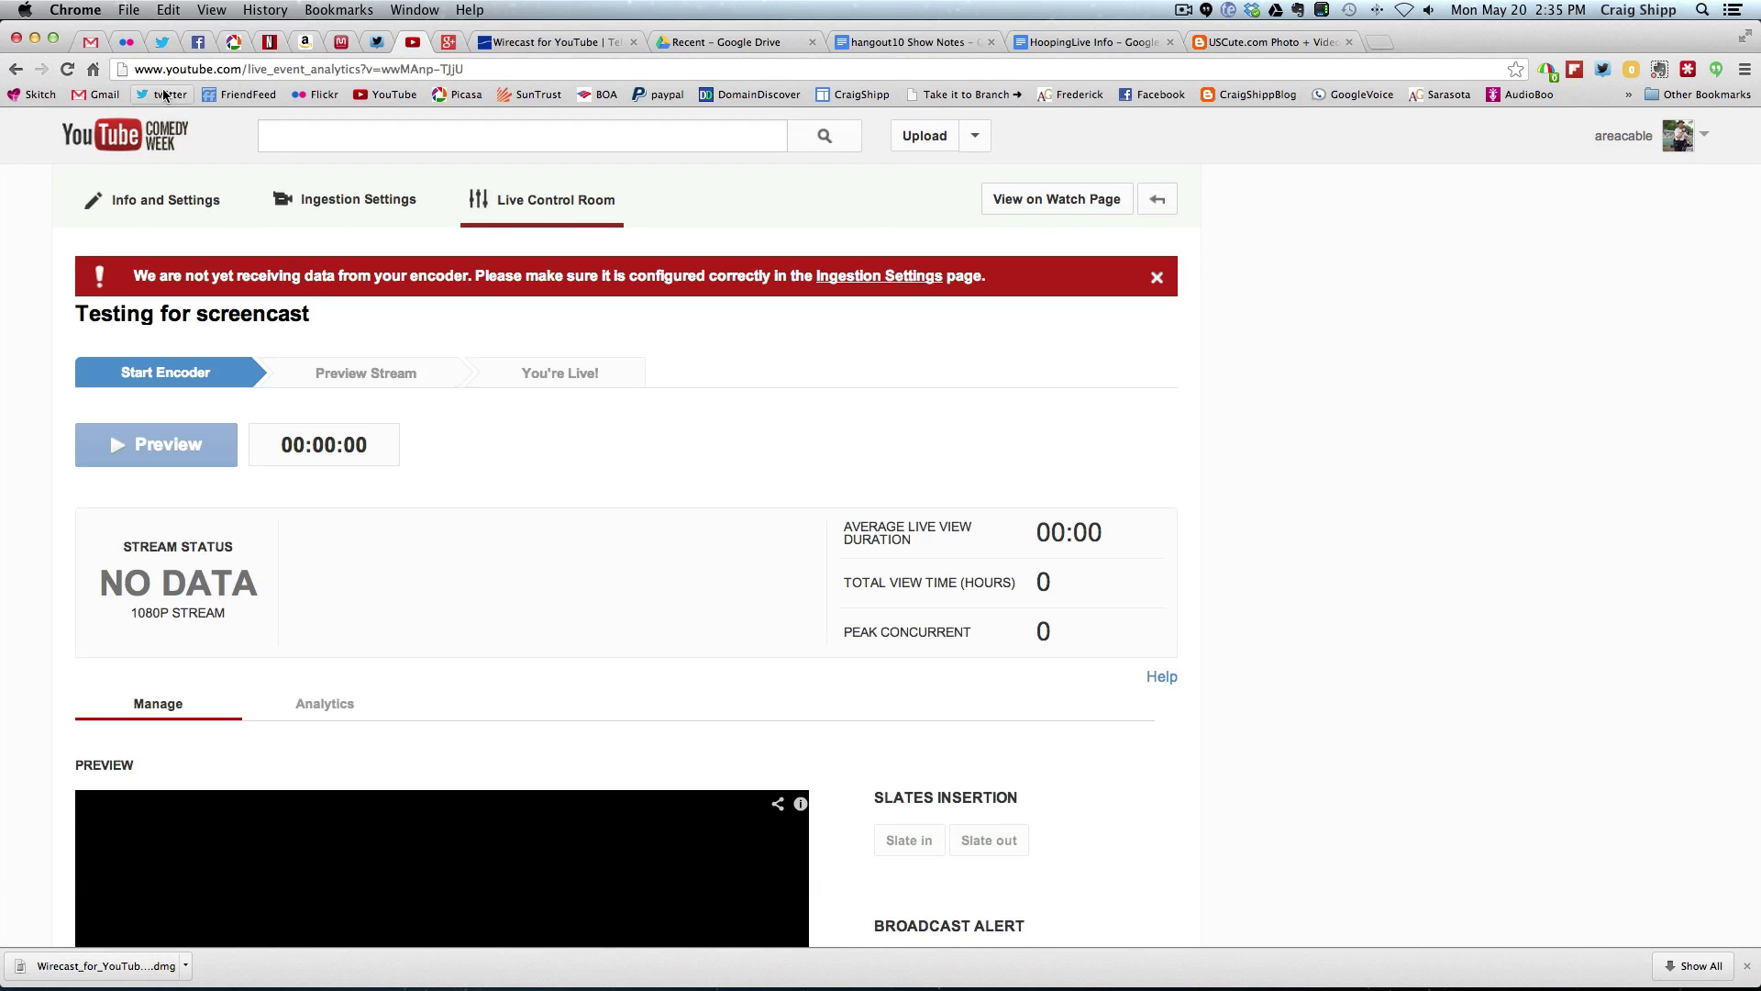
Step: Switch to Wirecast and save the broadcast settings with Testing for screencast as the YouTube event
click(34, 37)
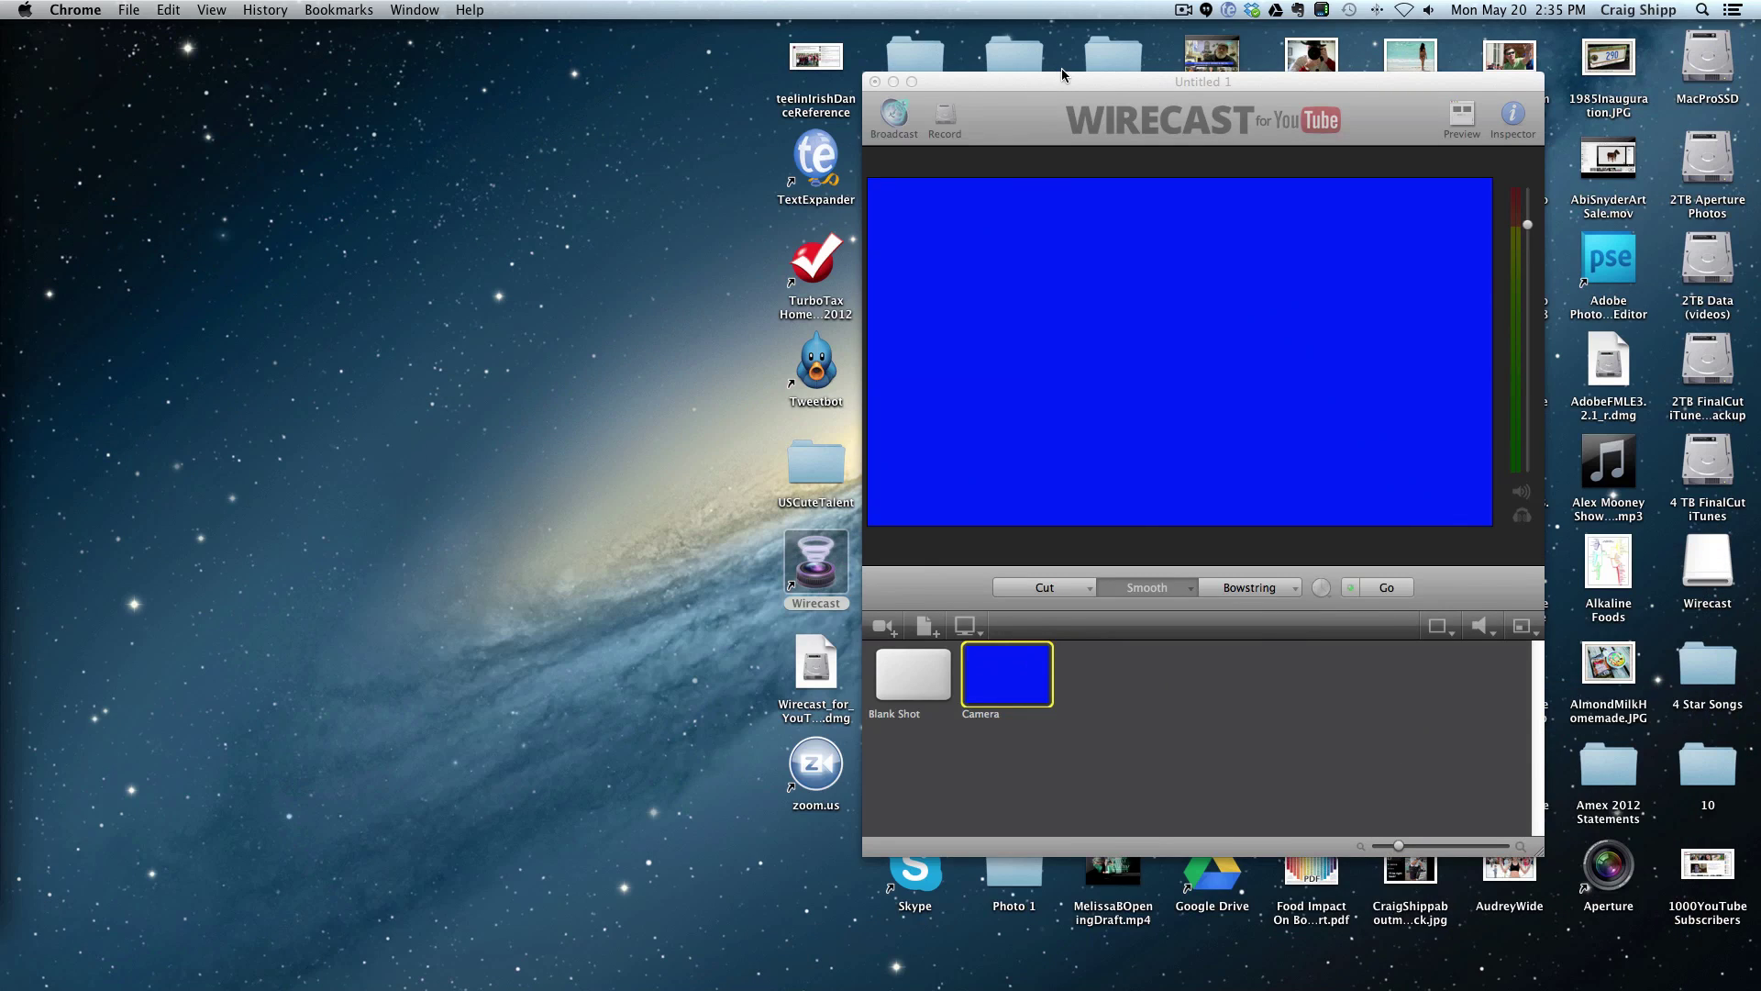
drag(1041, 79, 787, 71)
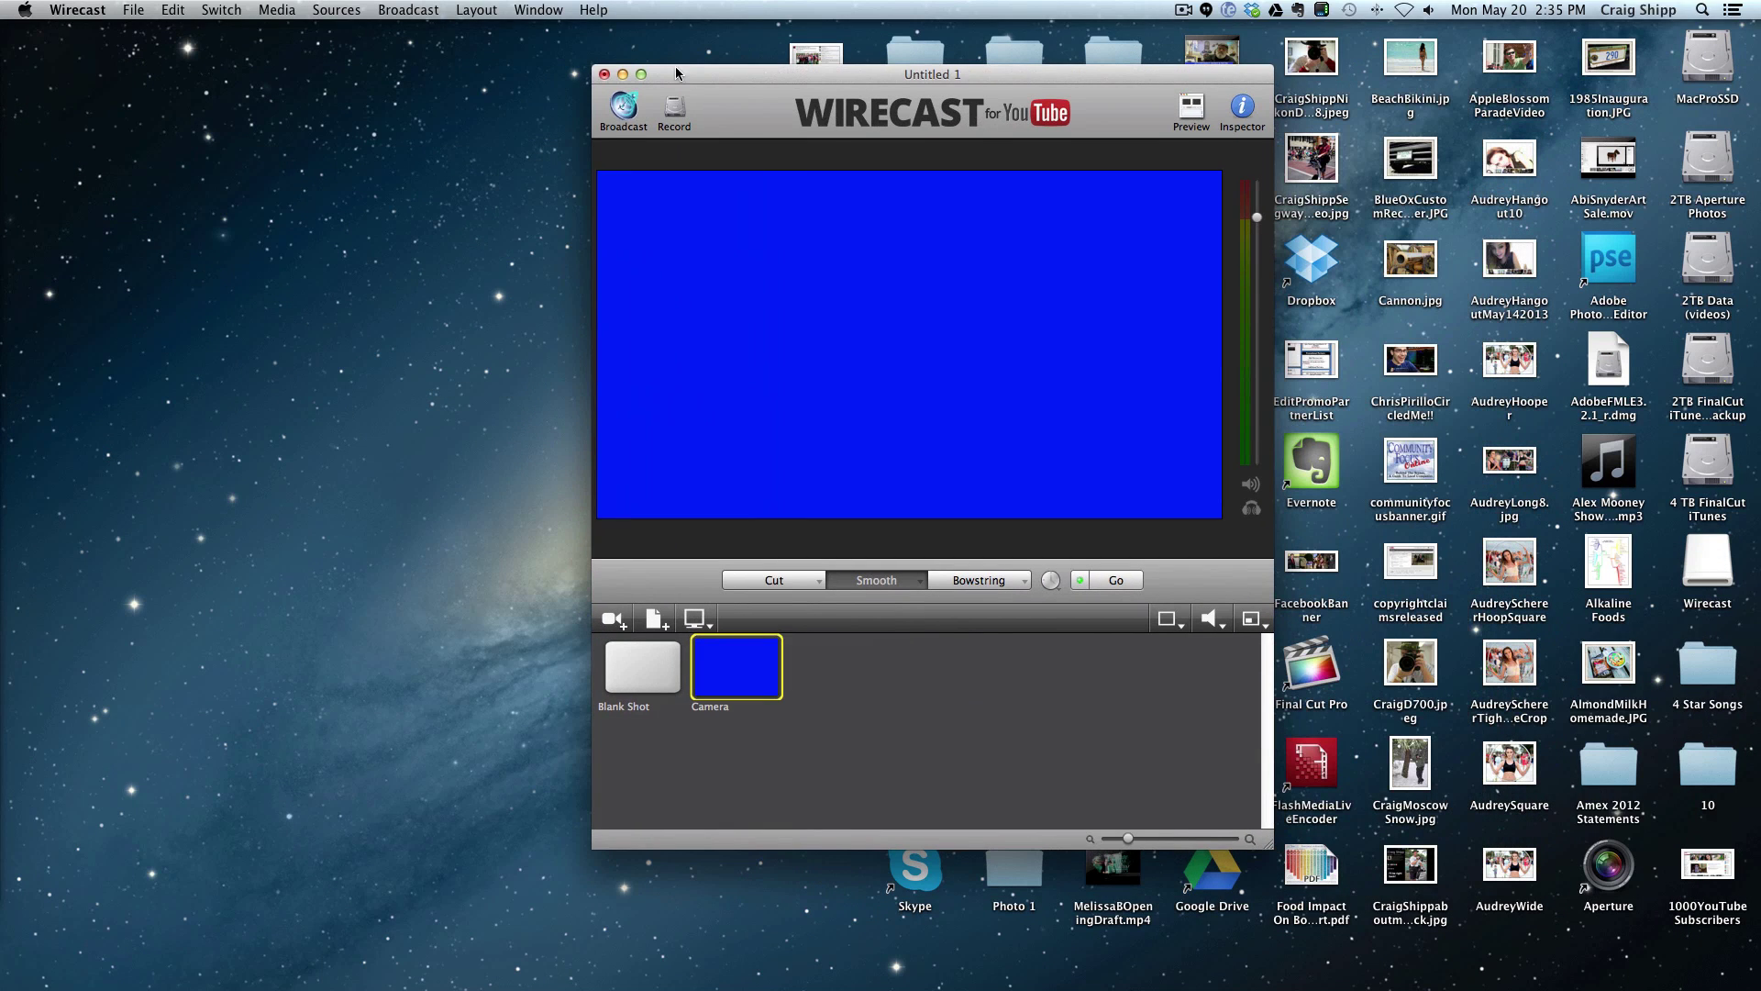
click(390, 16)
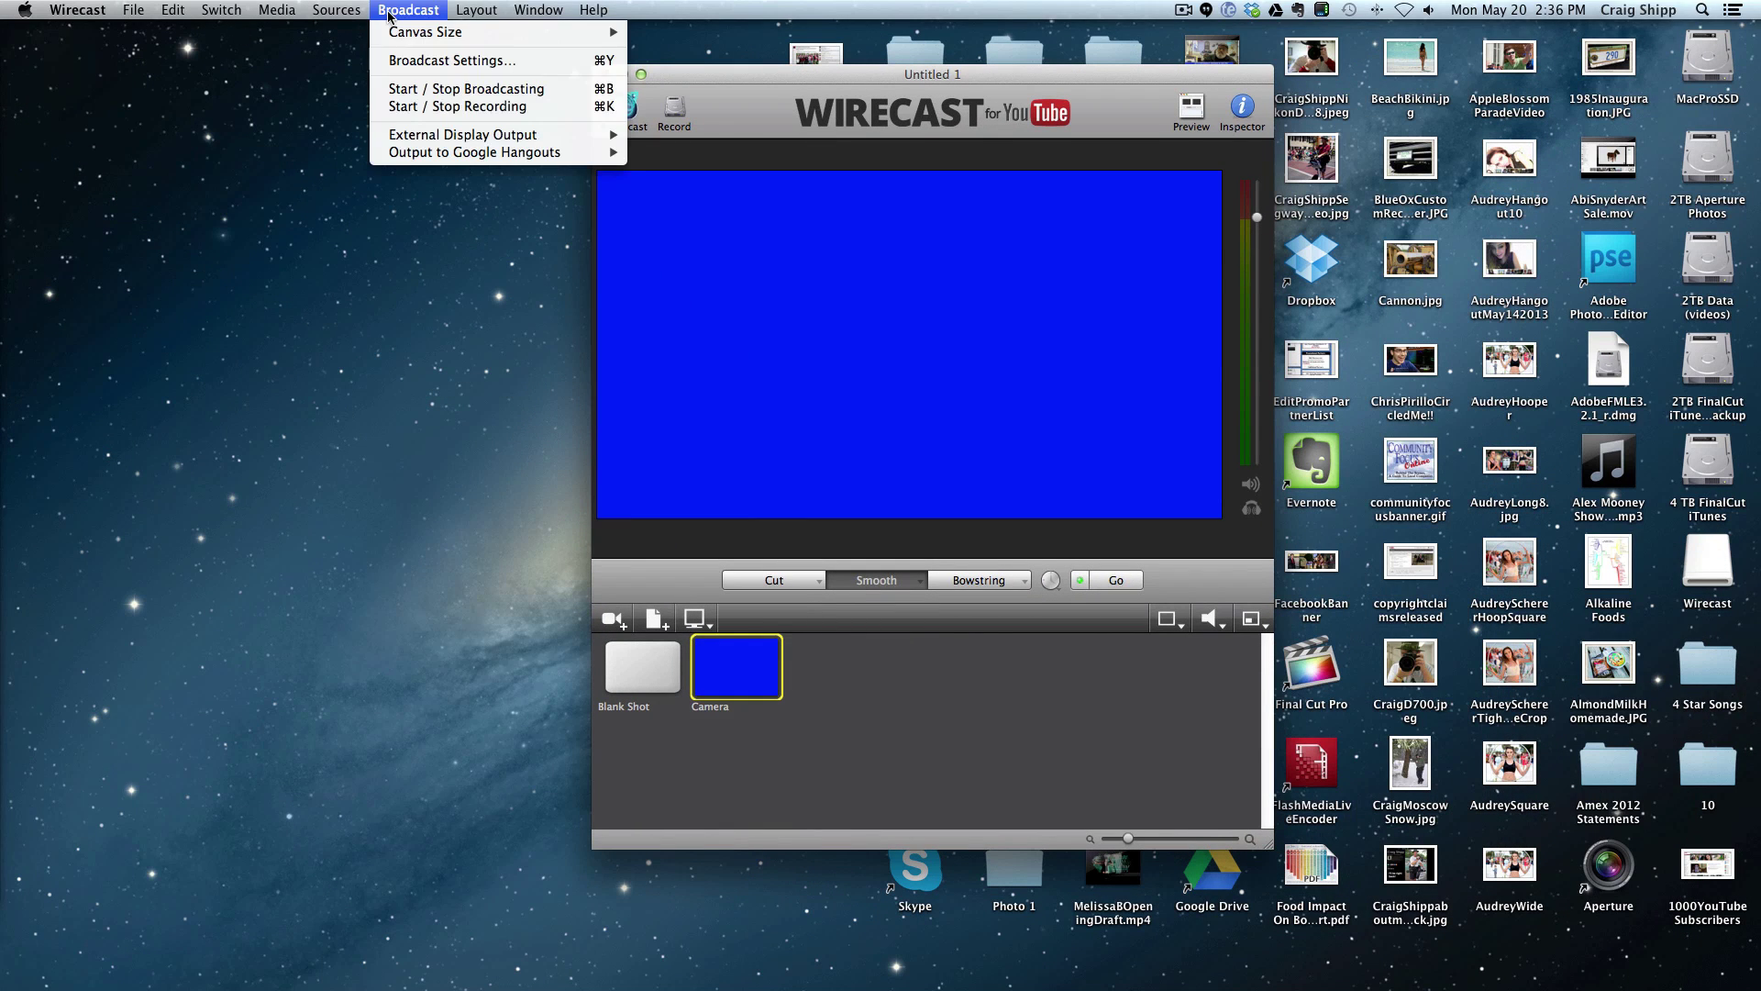
click(397, 61)
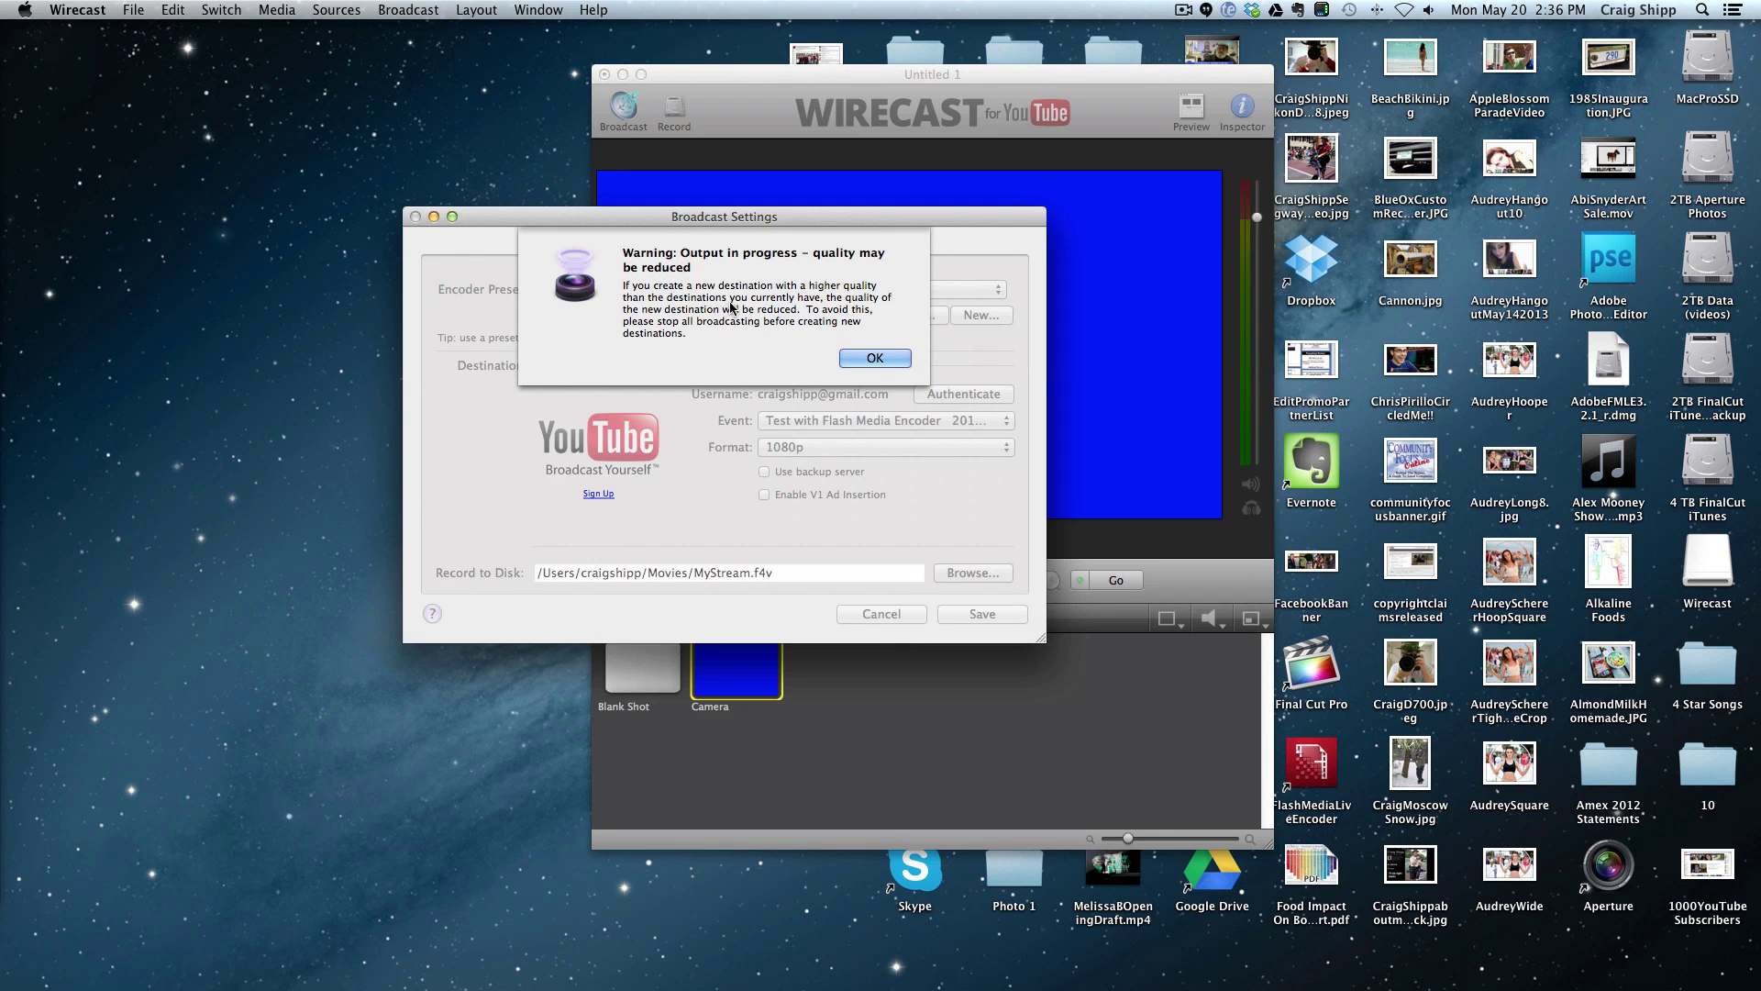
key(Return)
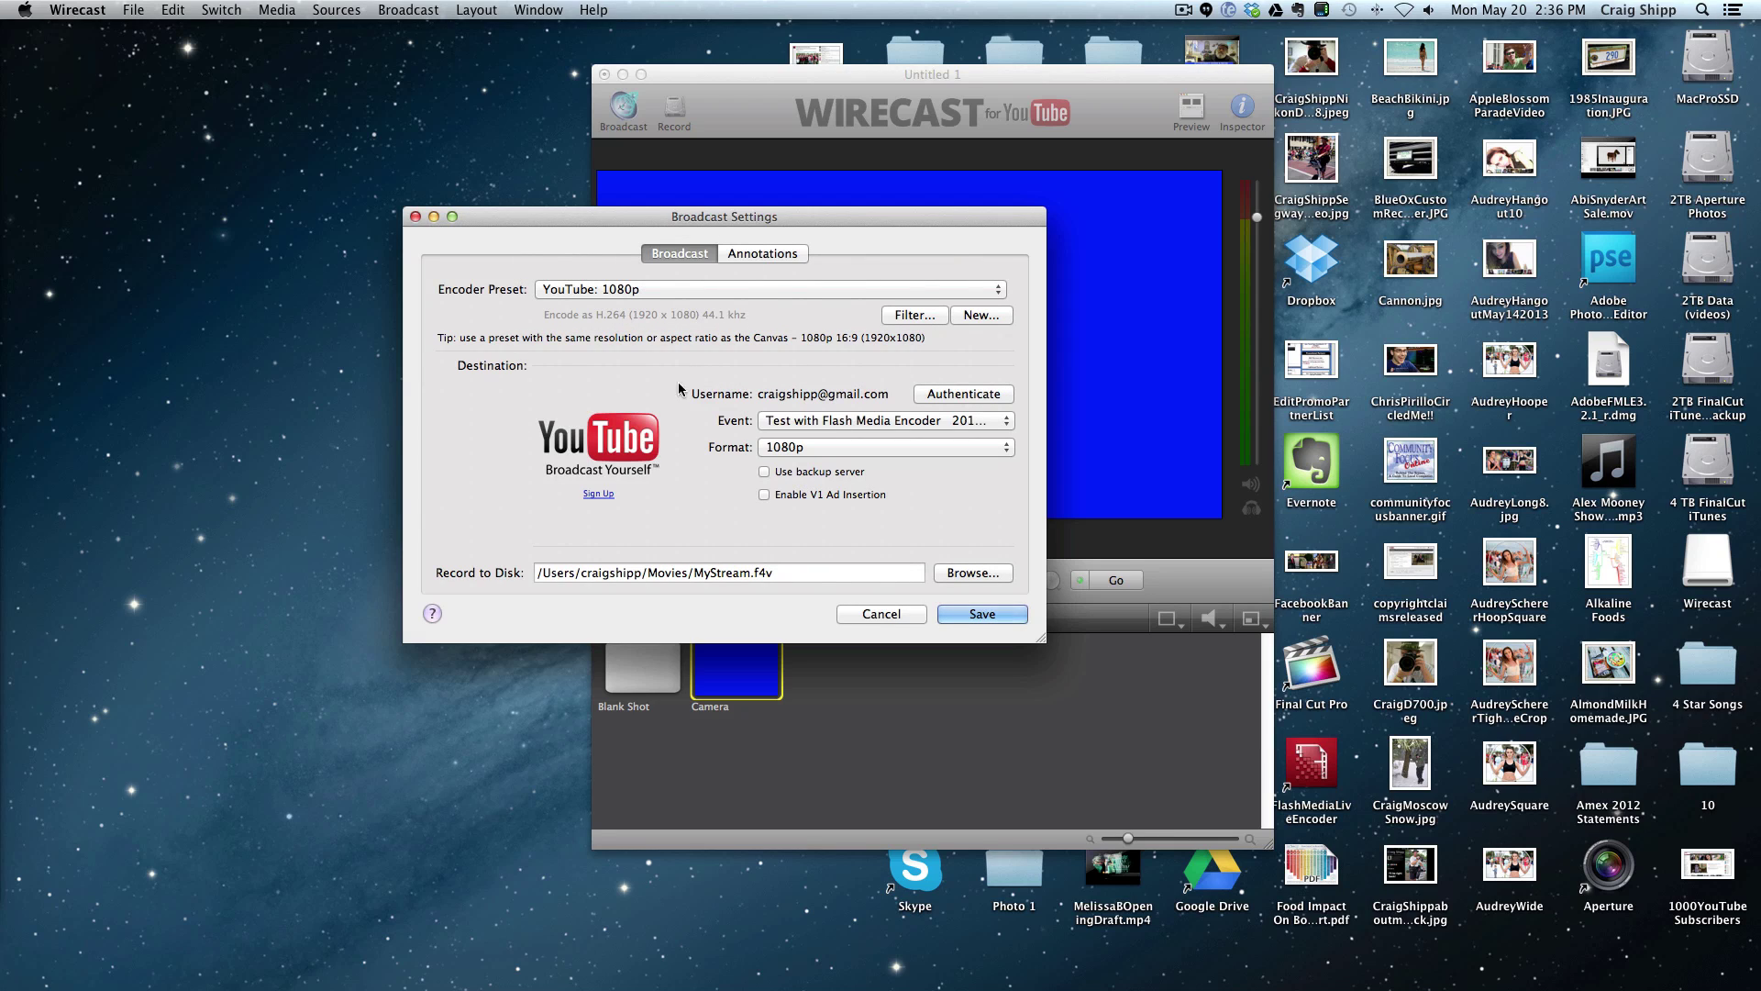
click(834, 422)
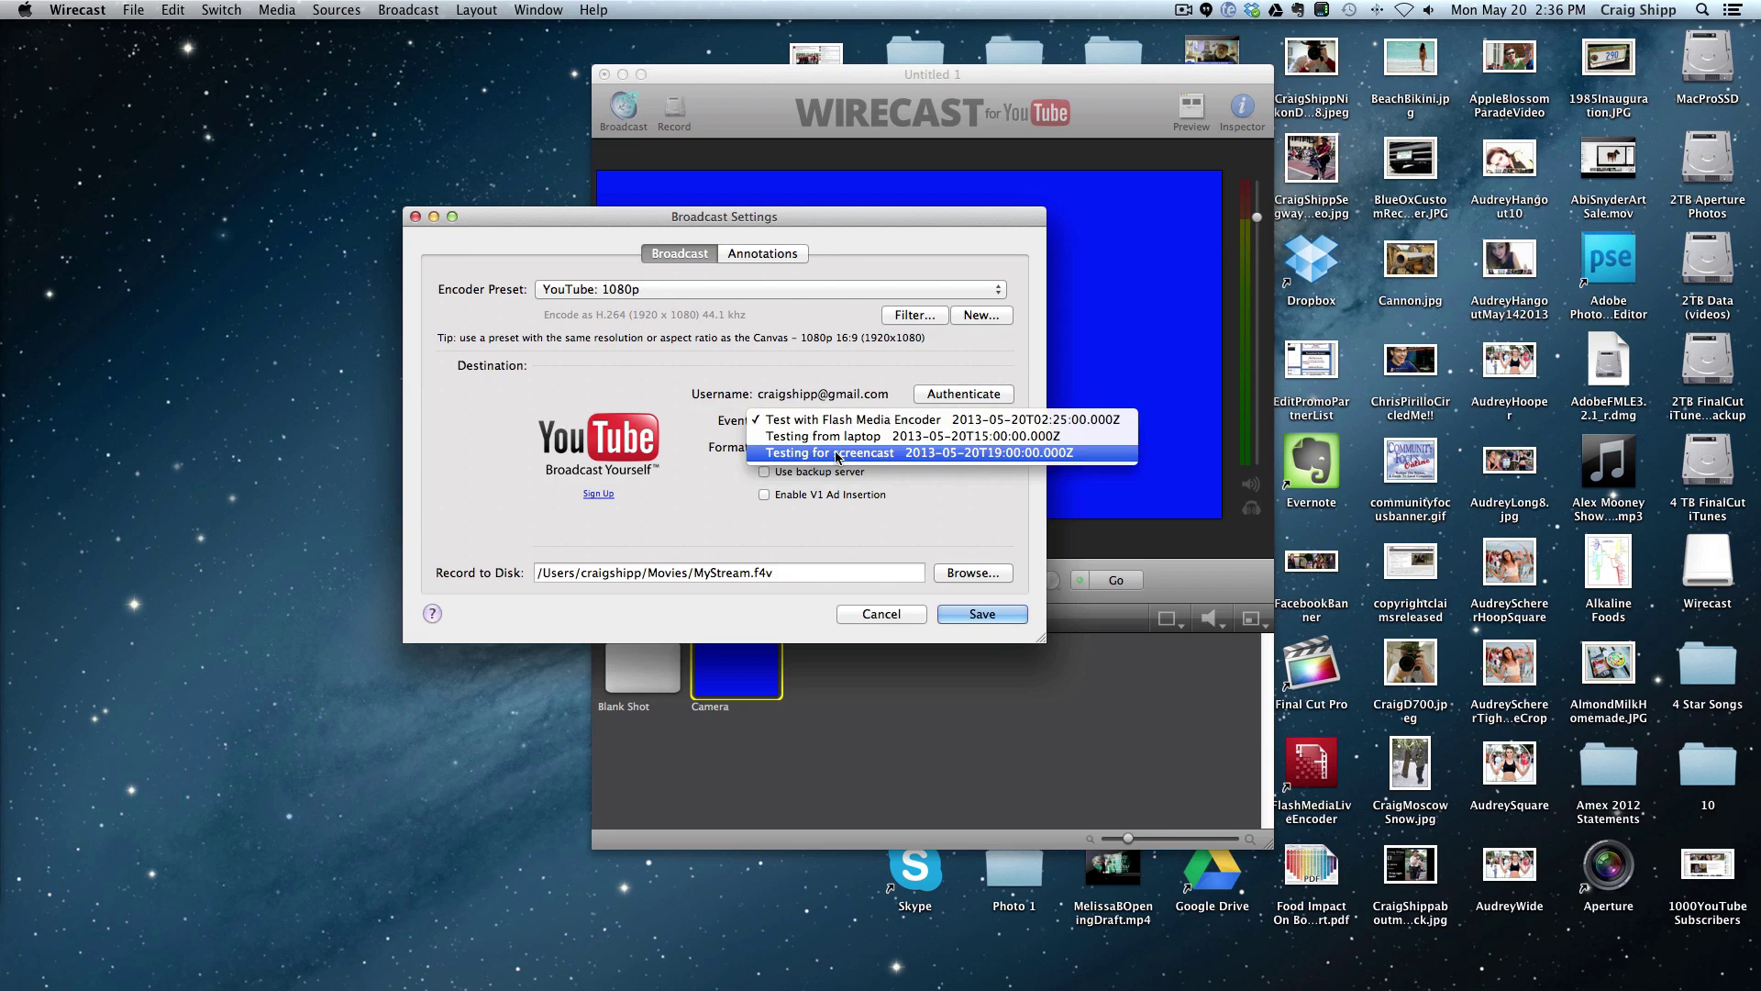
click(836, 454)
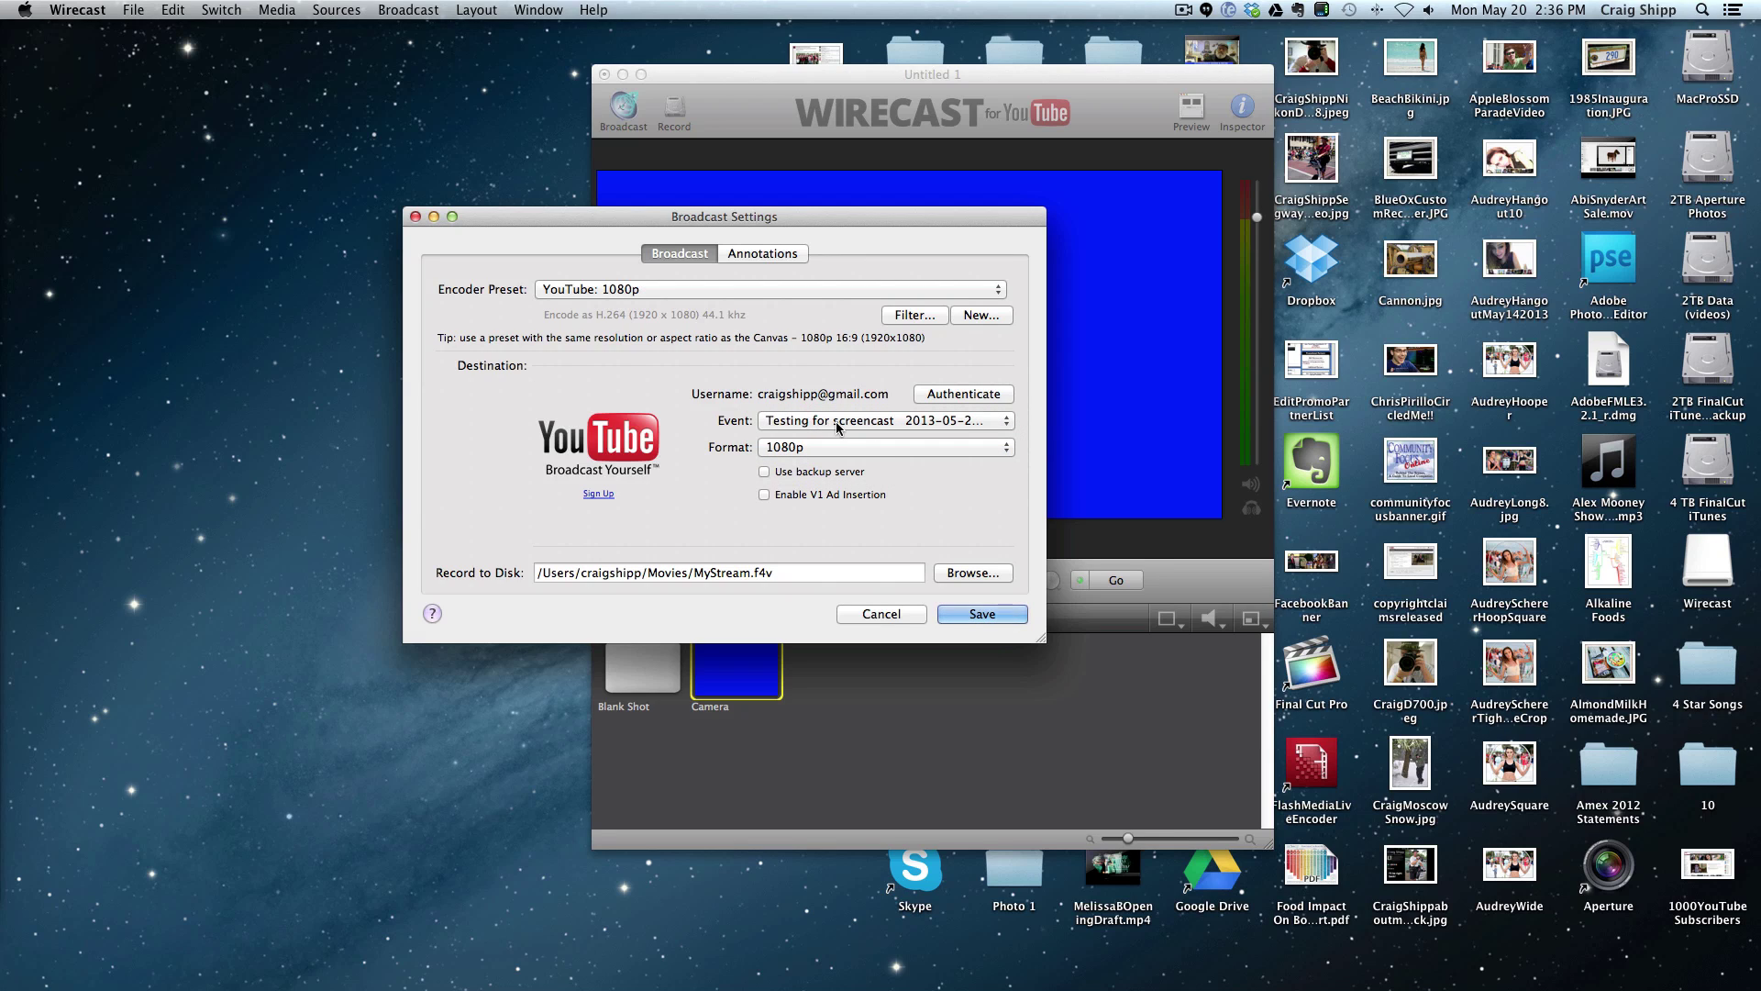
click(976, 611)
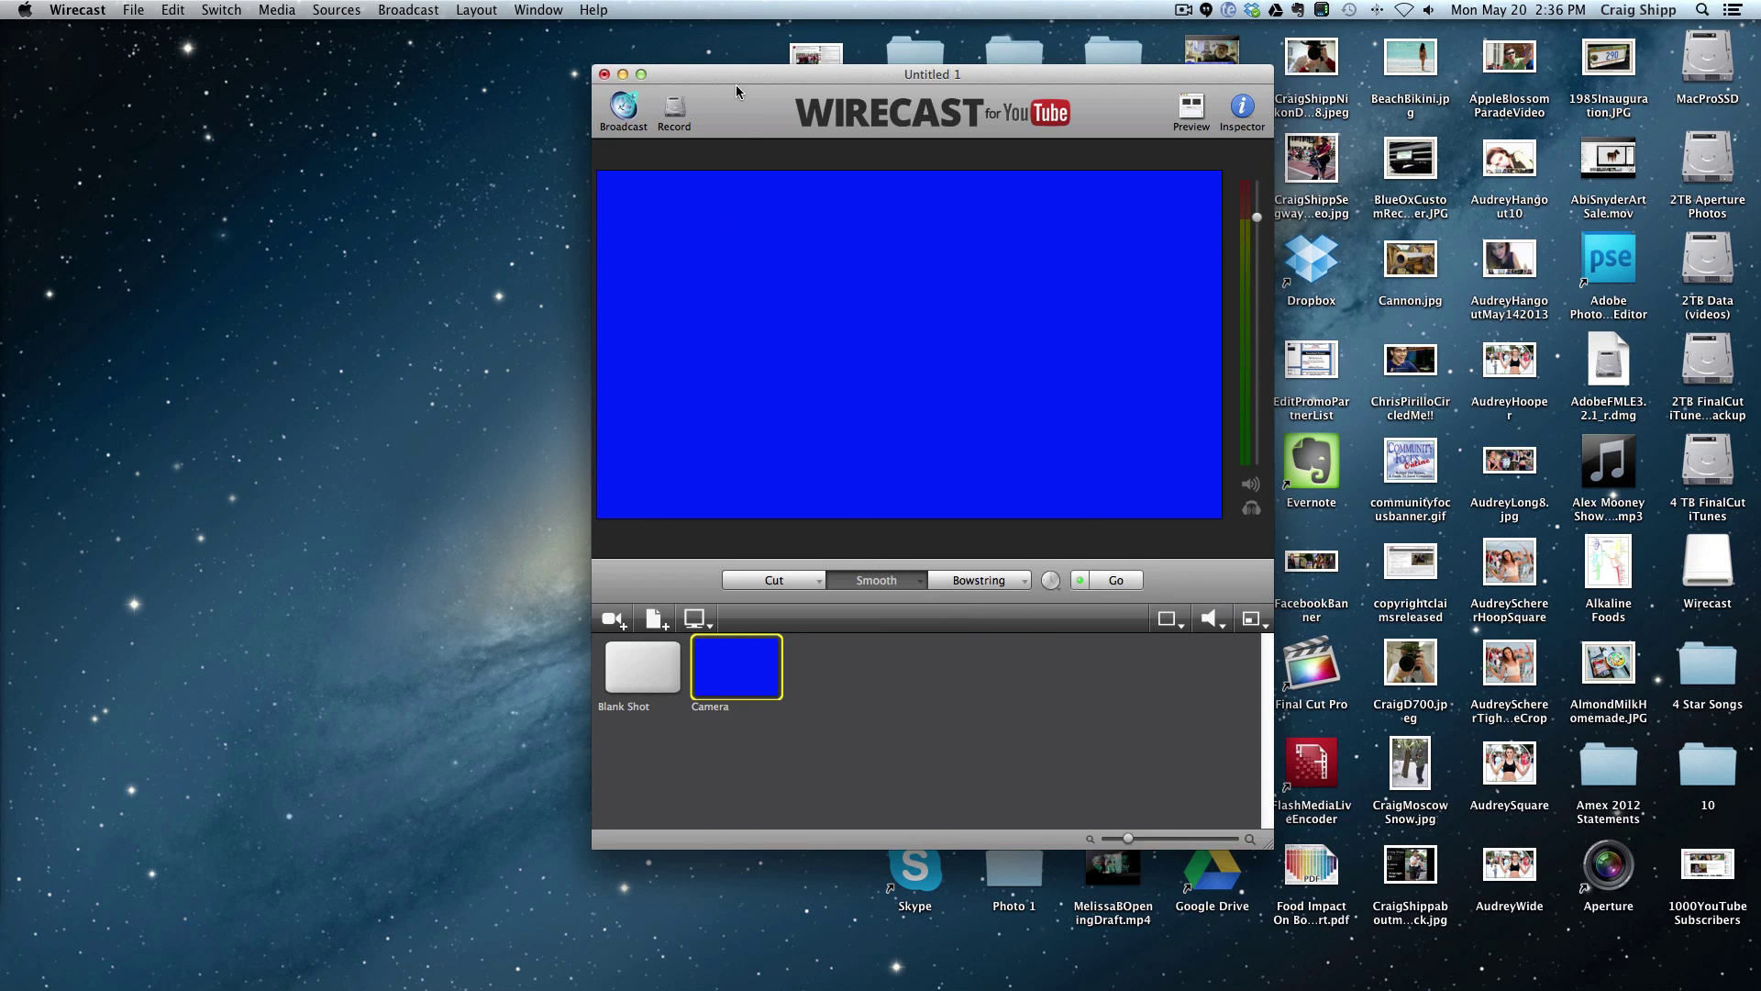
Step: Start broadcasting to the Testing for screencast event and move the Wirecast window out of the way
drag(731, 73, 739, 74)
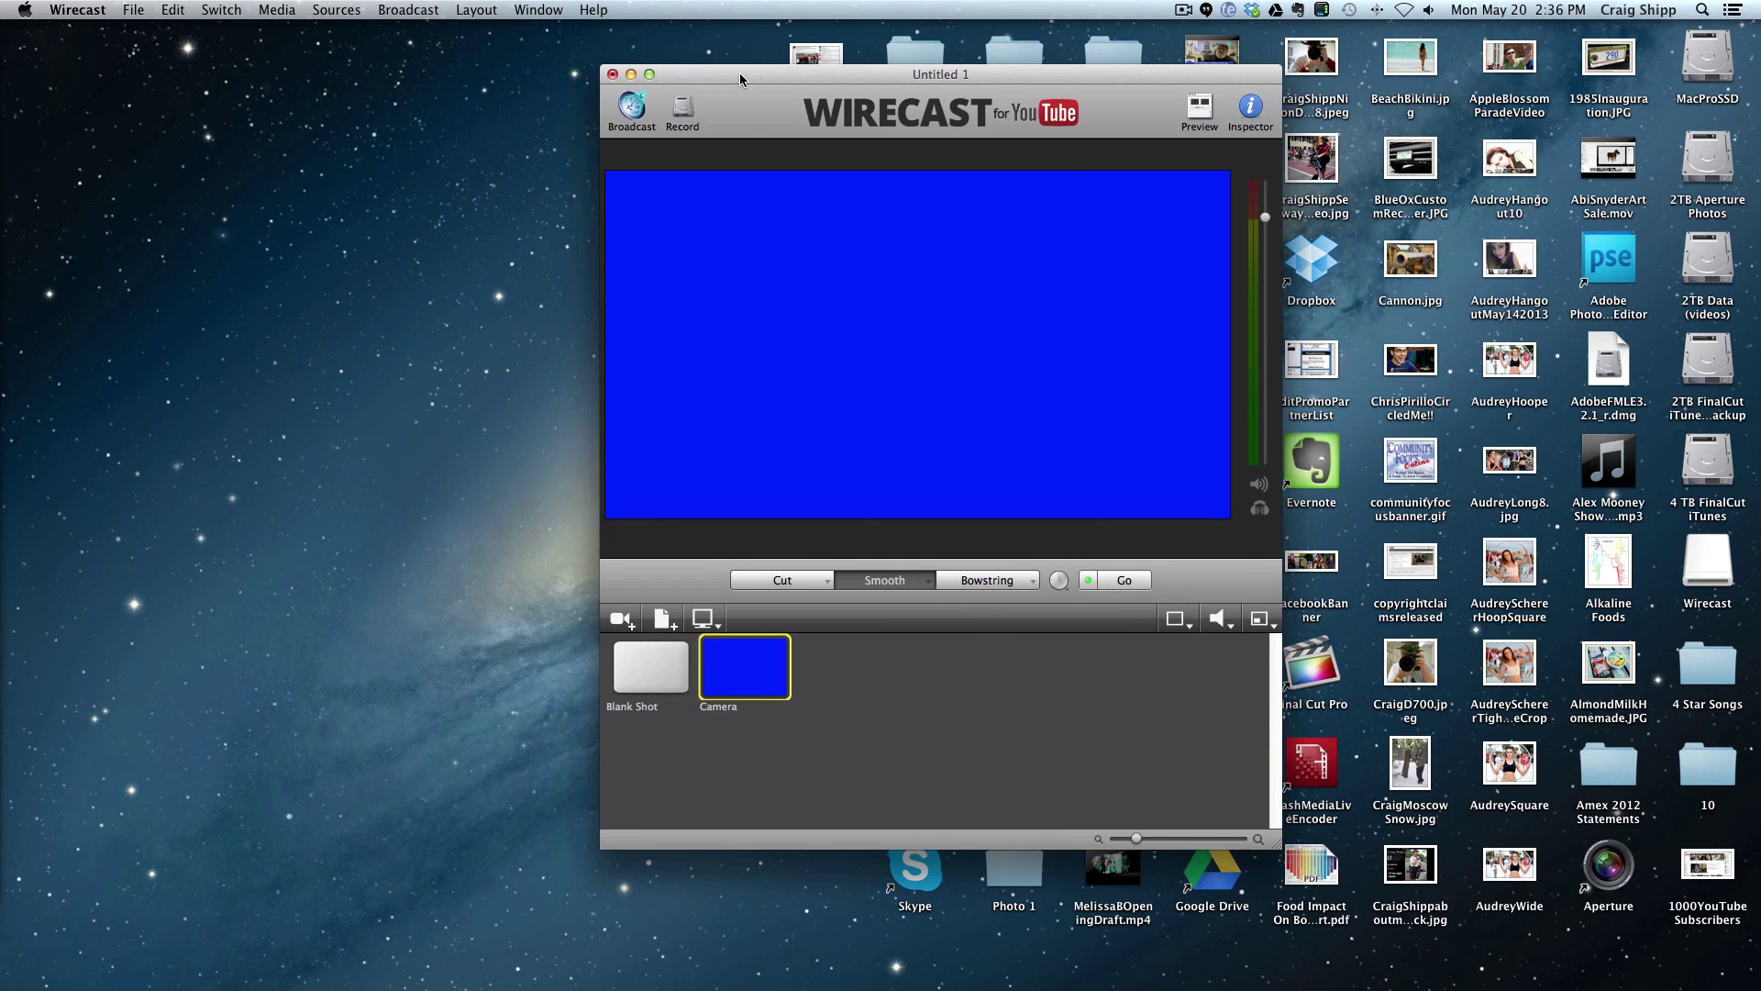
click(636, 115)
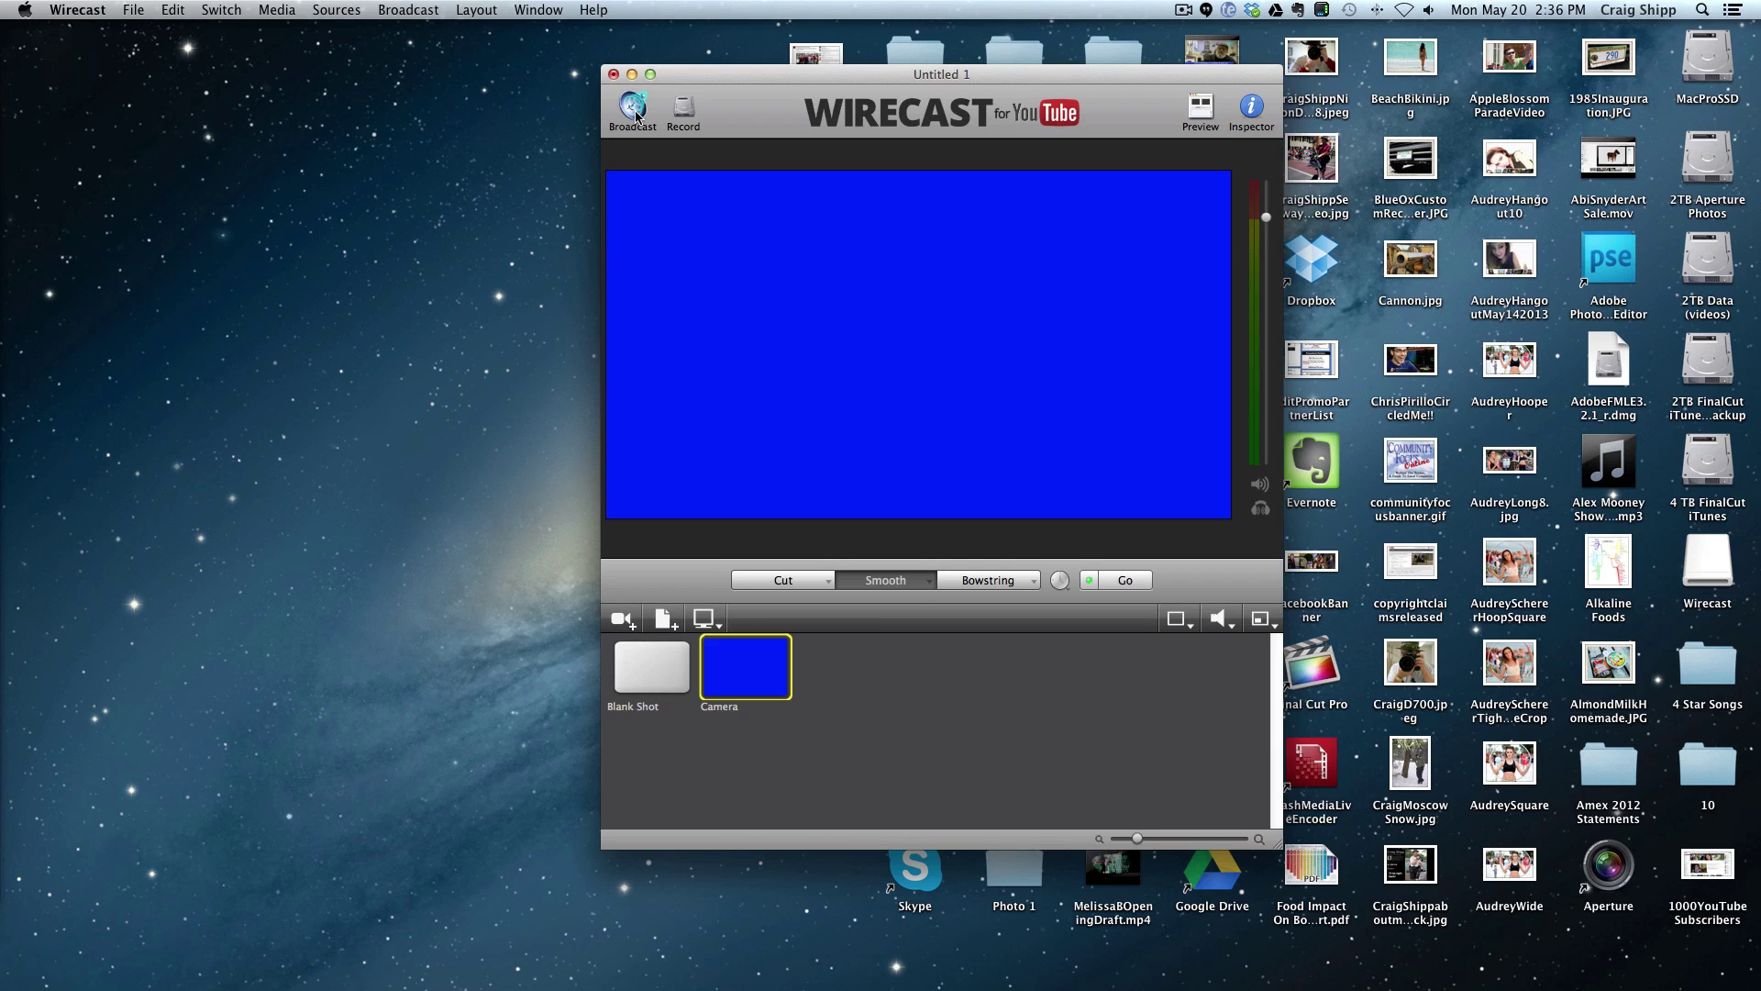
drag(734, 75, 1140, 20)
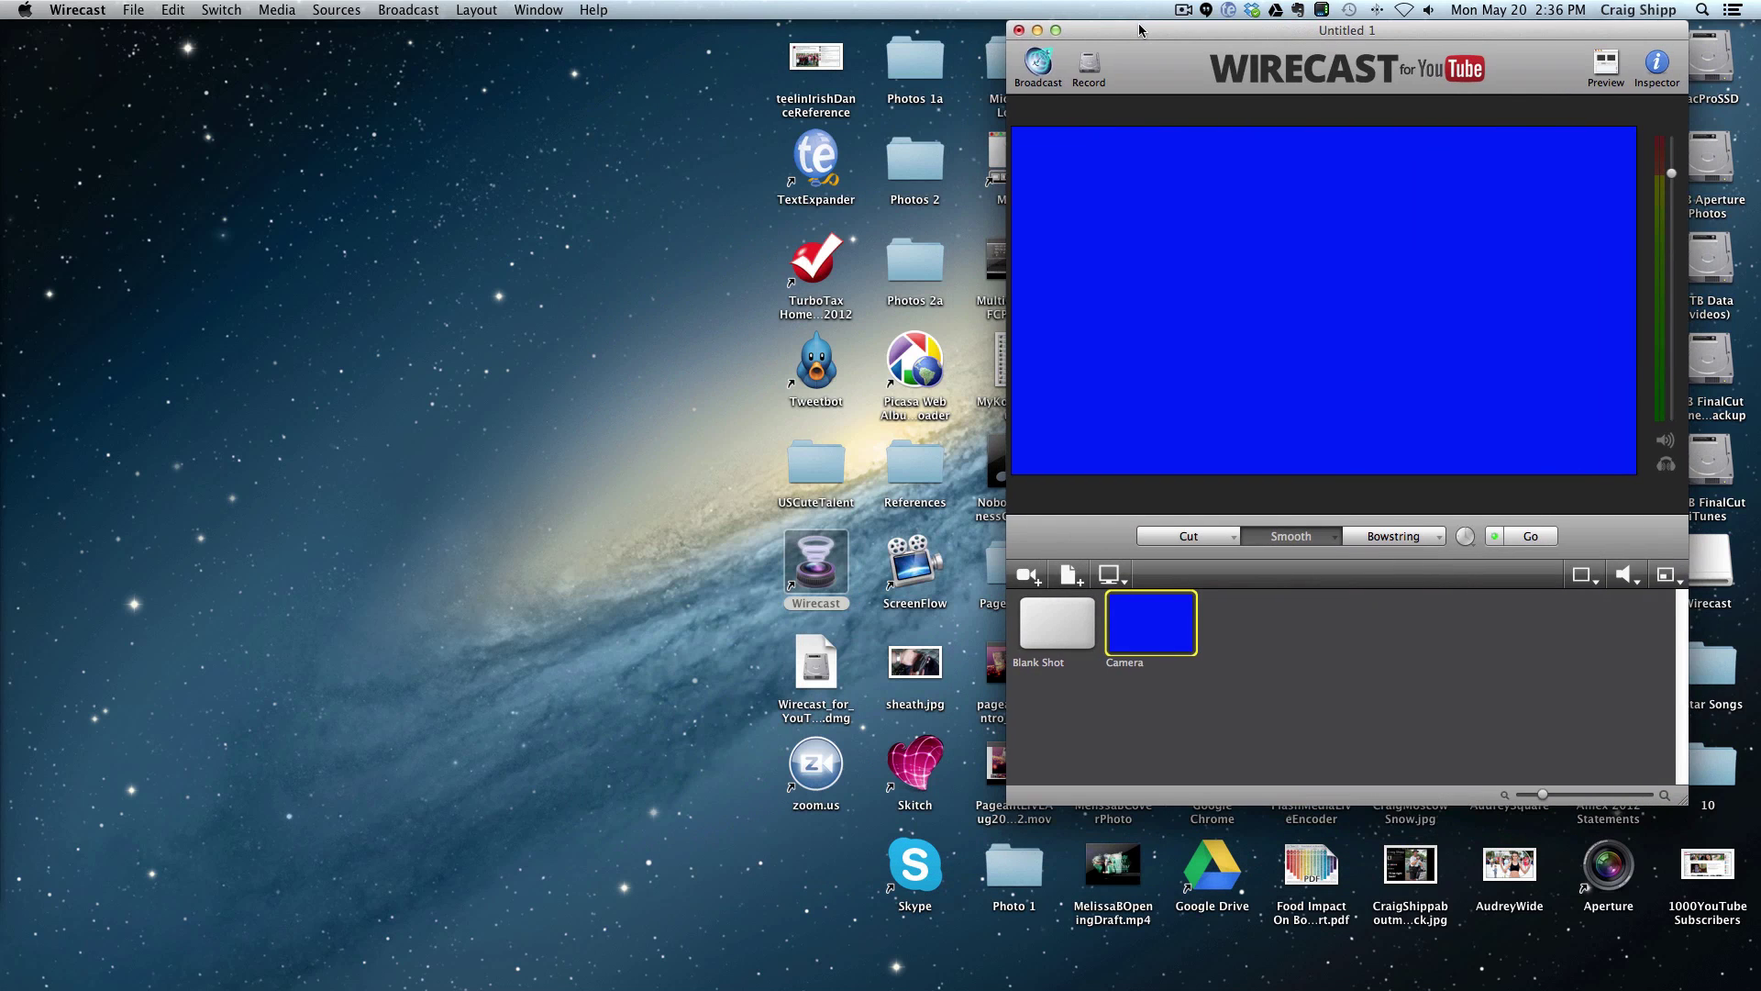
Step: Switch to the Live Control Room in Chrome and start the preview of the live event, confirming the prompt
mouse_move(1404, 986)
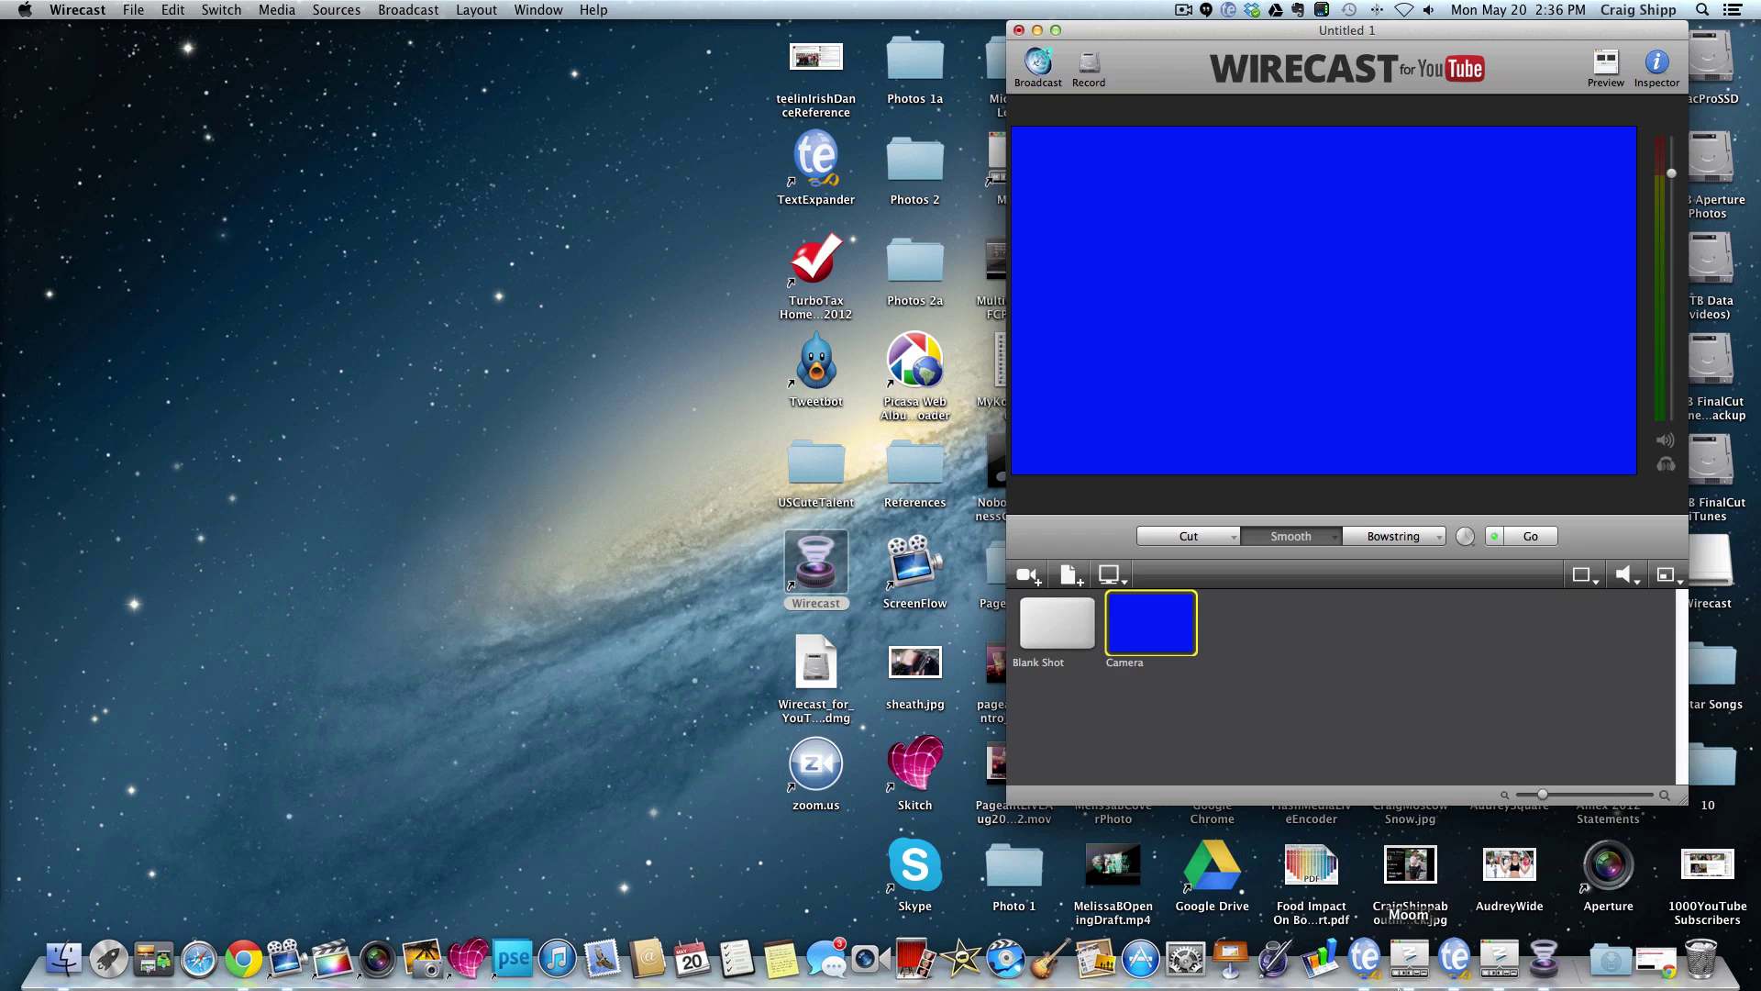
click(1656, 959)
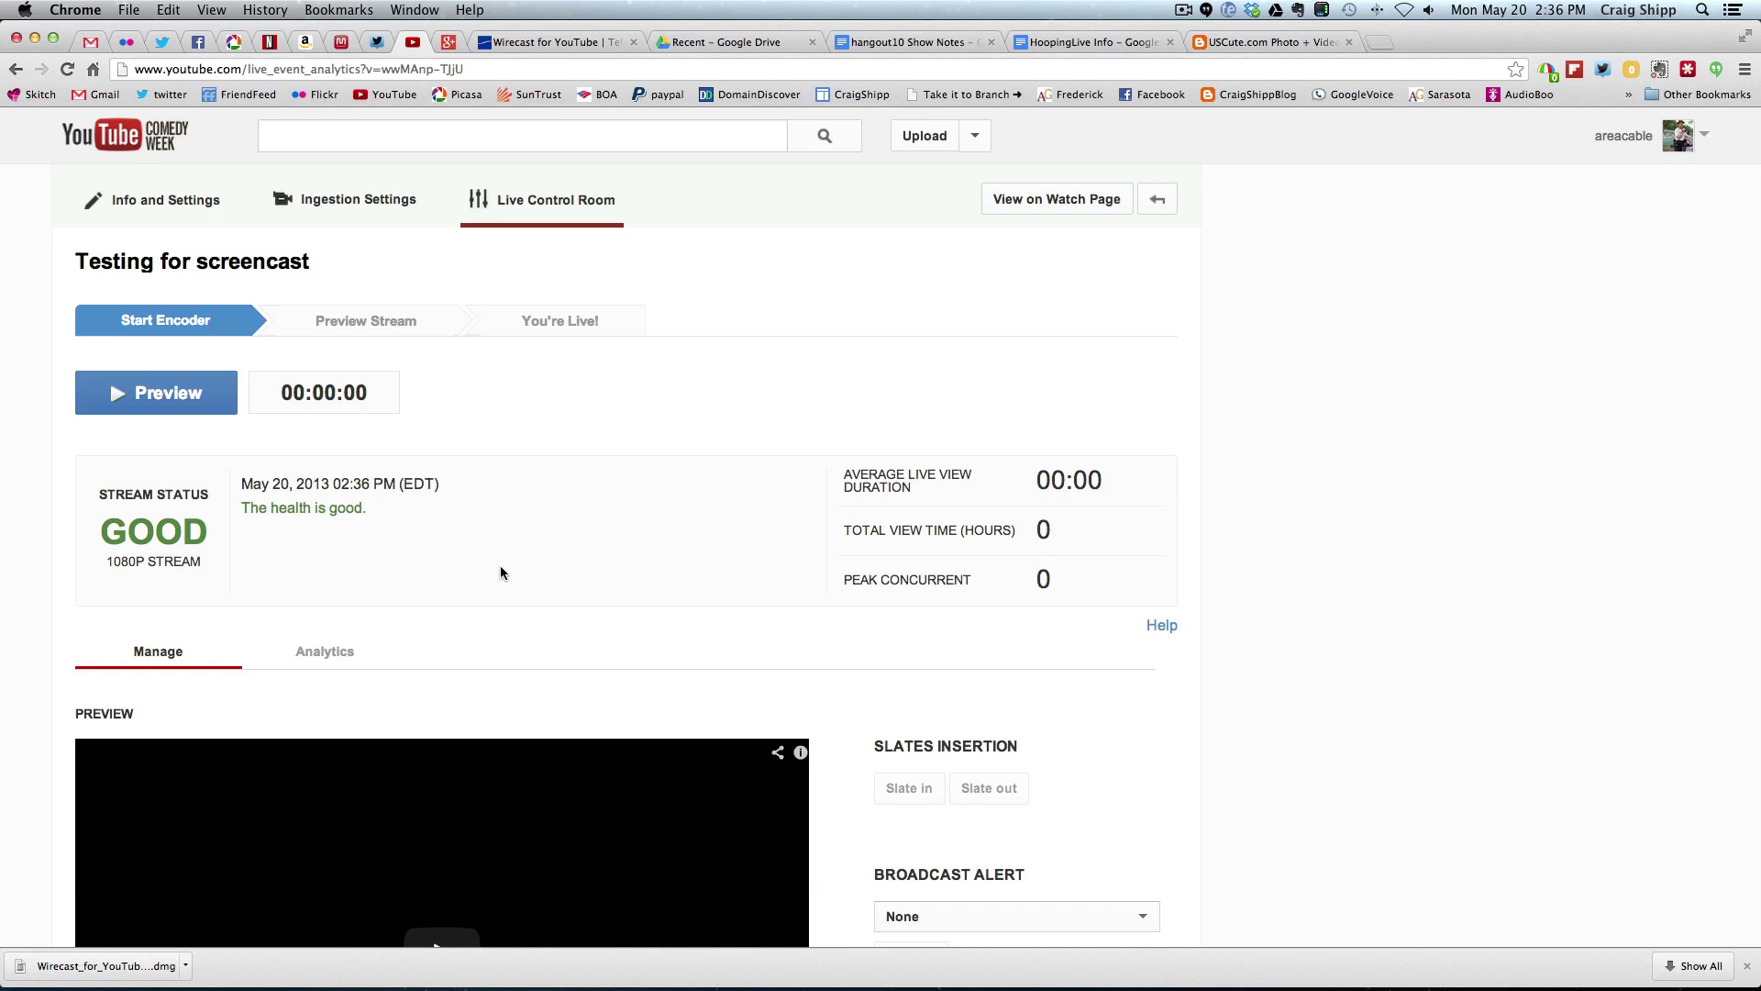
click(149, 396)
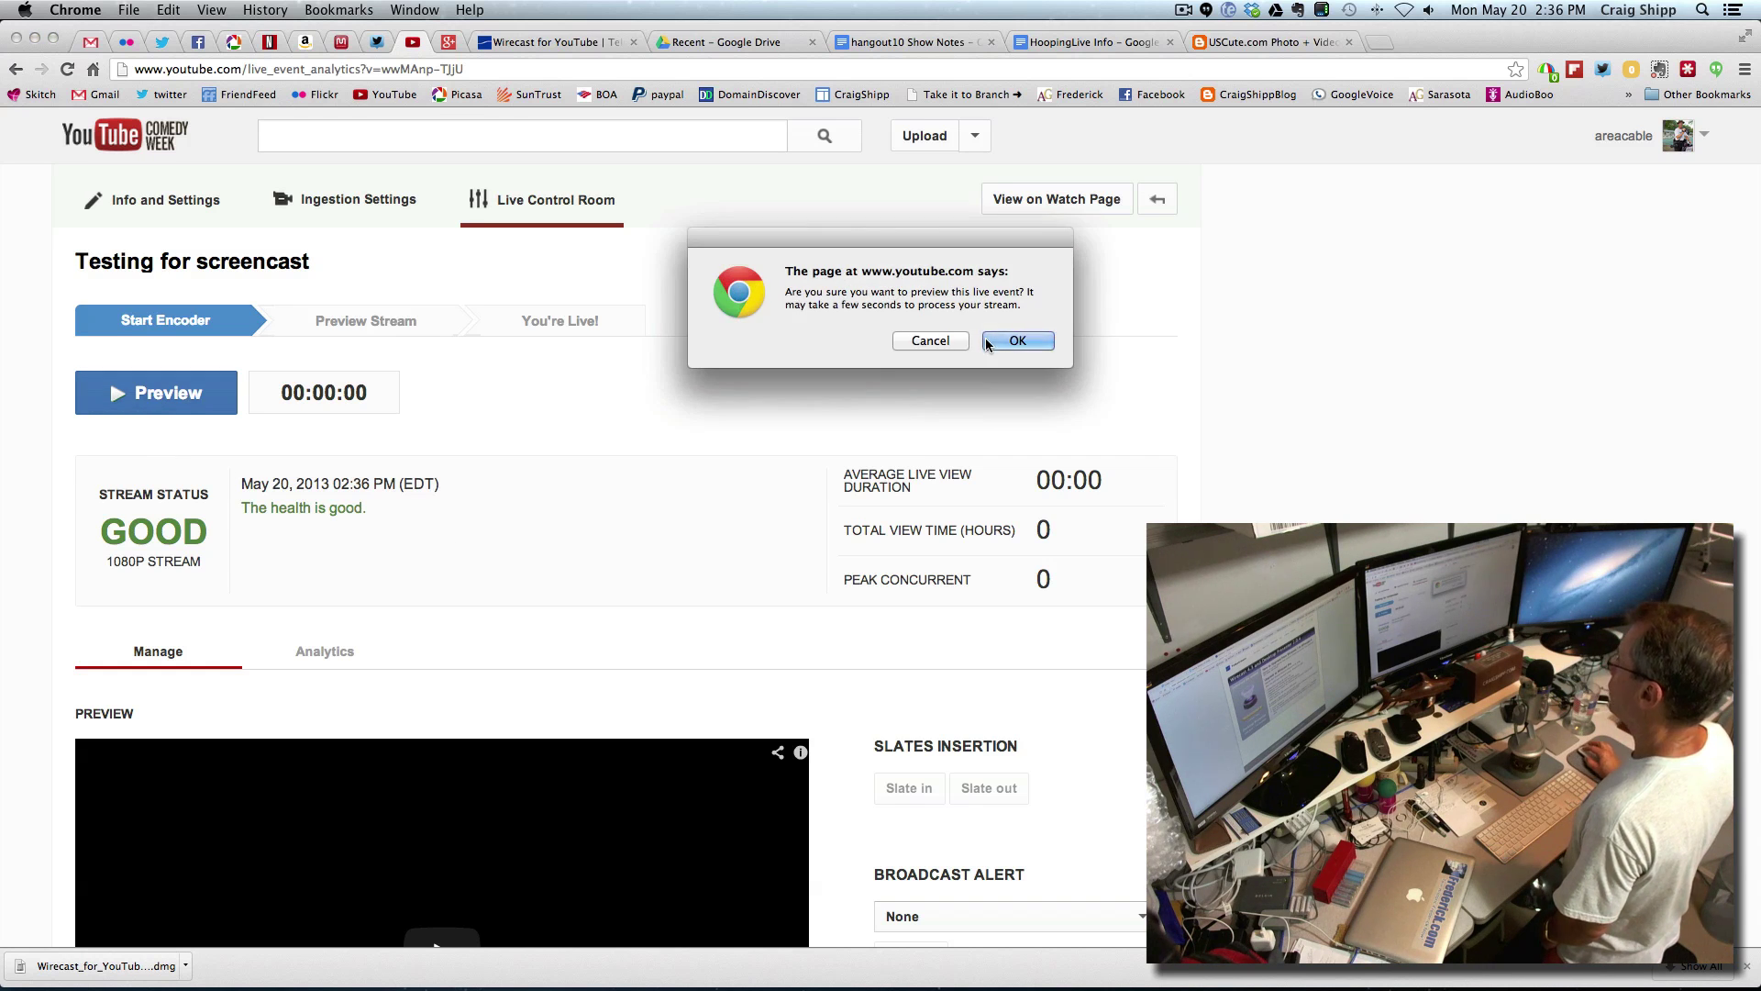
click(1016, 340)
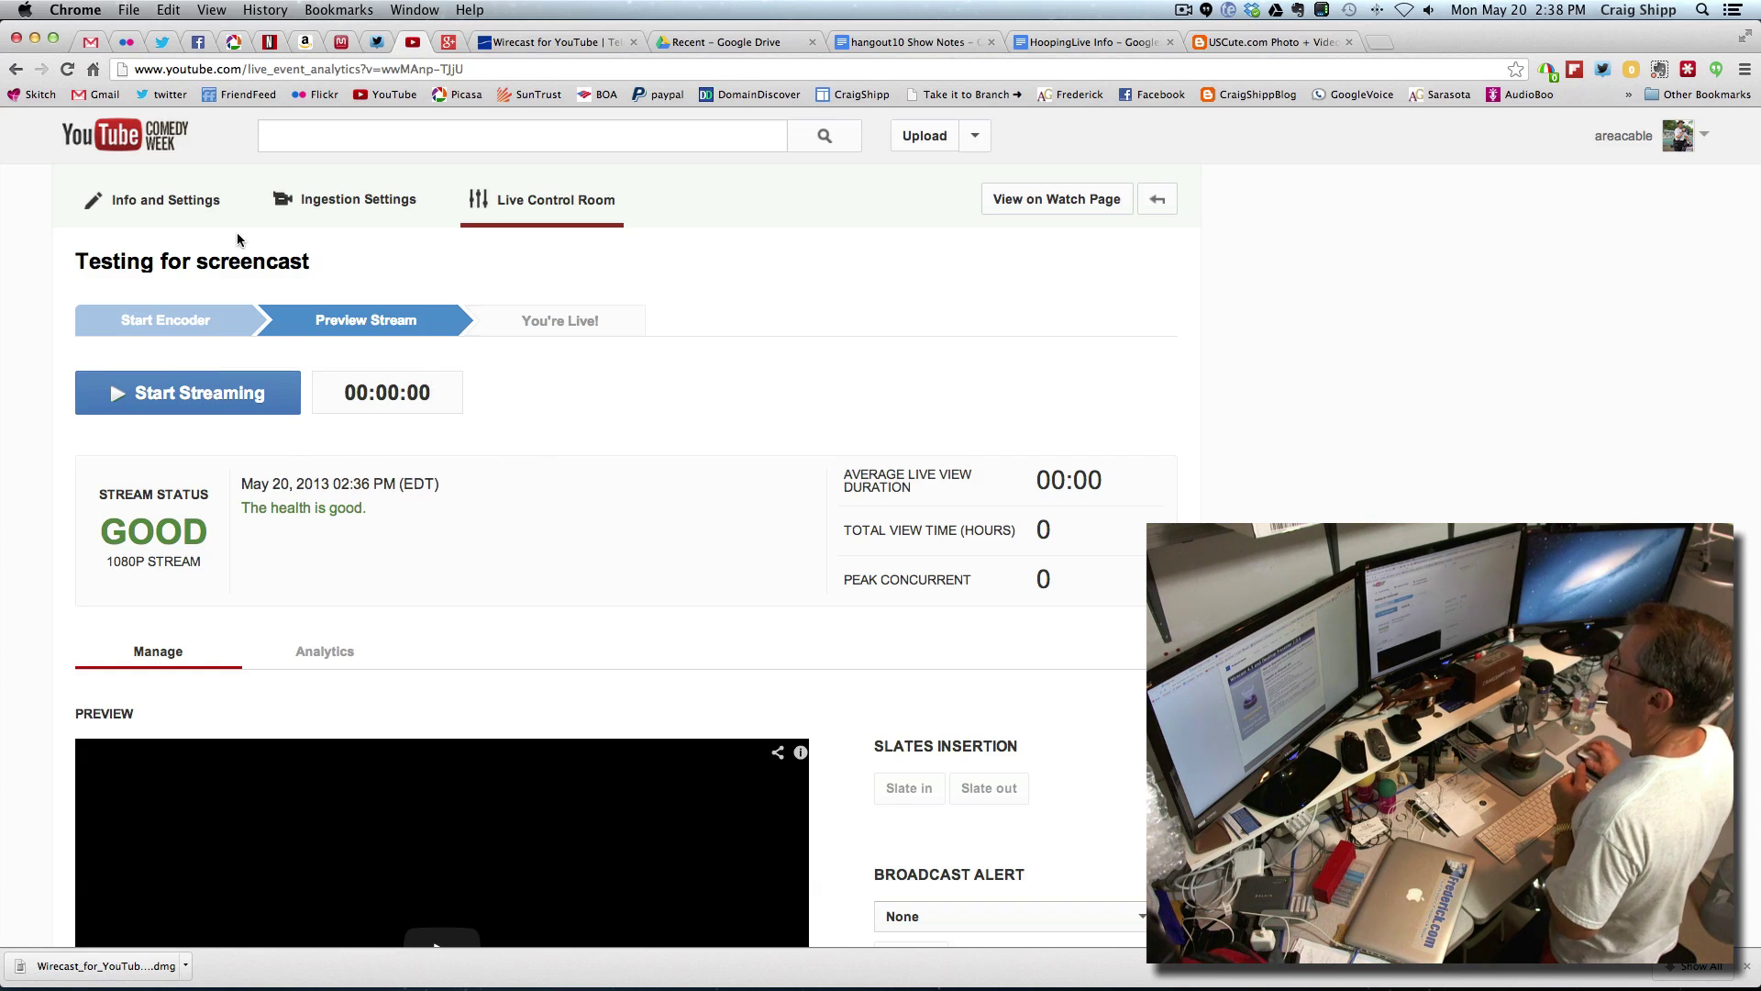
Step: Return to Wirecast and delete the Camera shot from the shot list
click(35, 39)
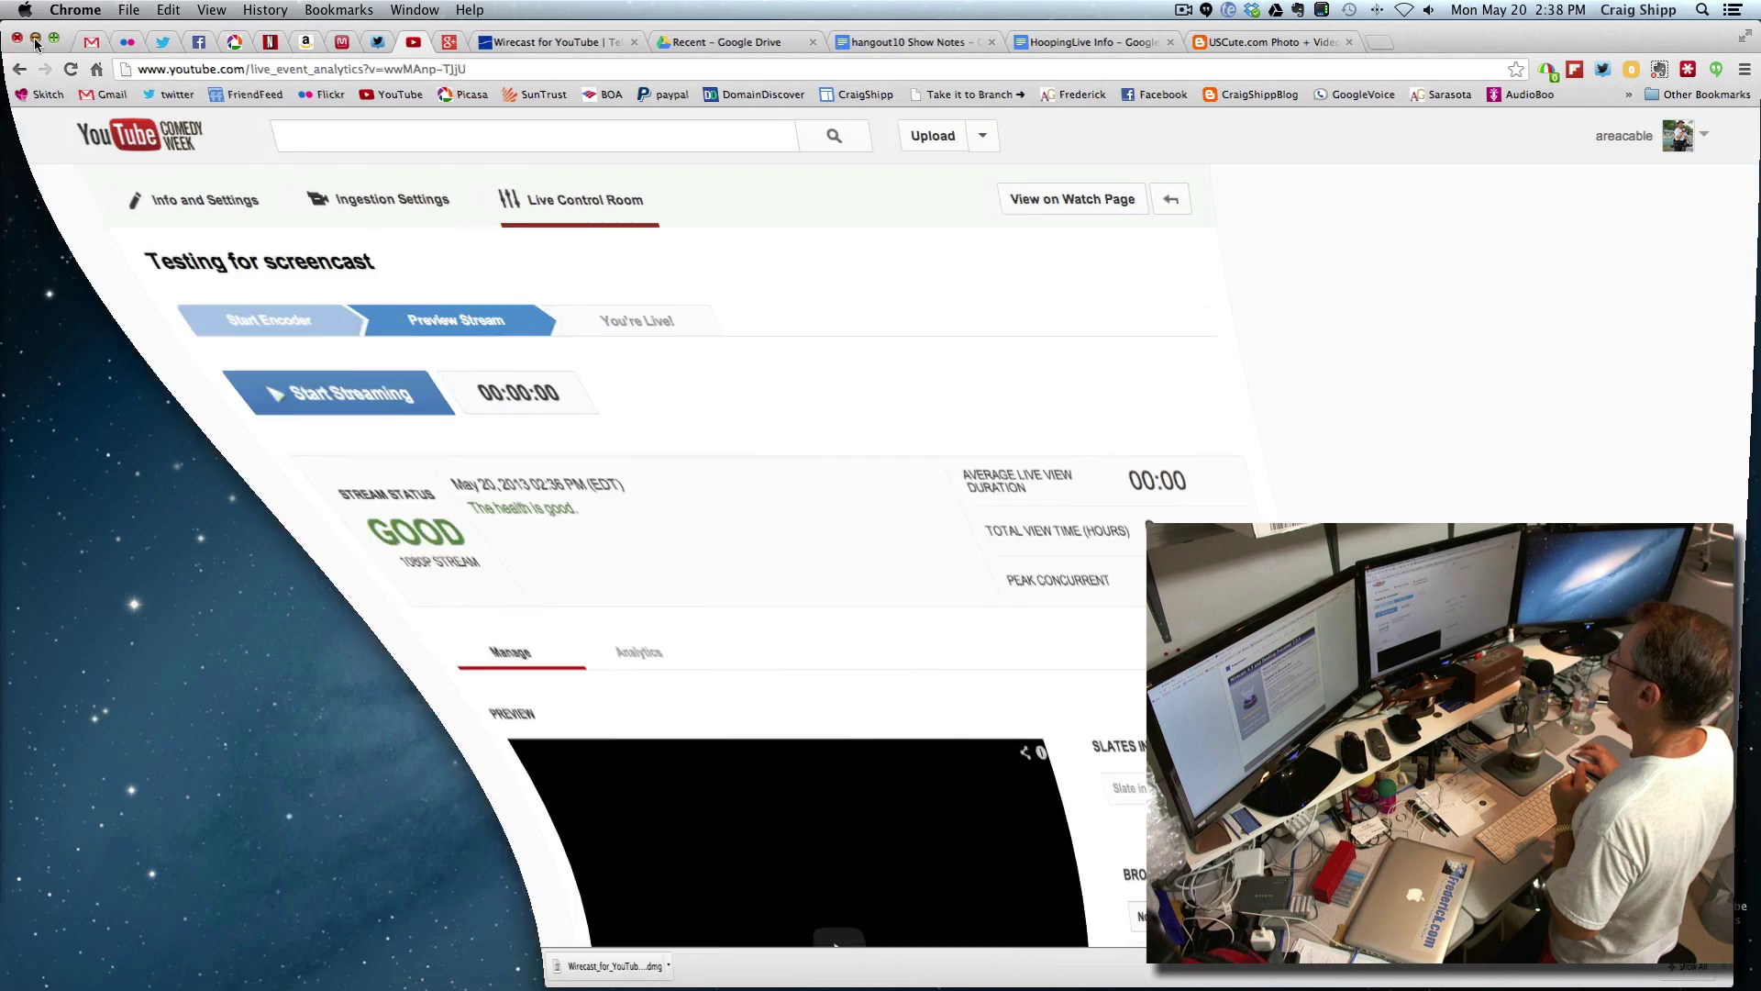
drag(1118, 37, 577, 52)
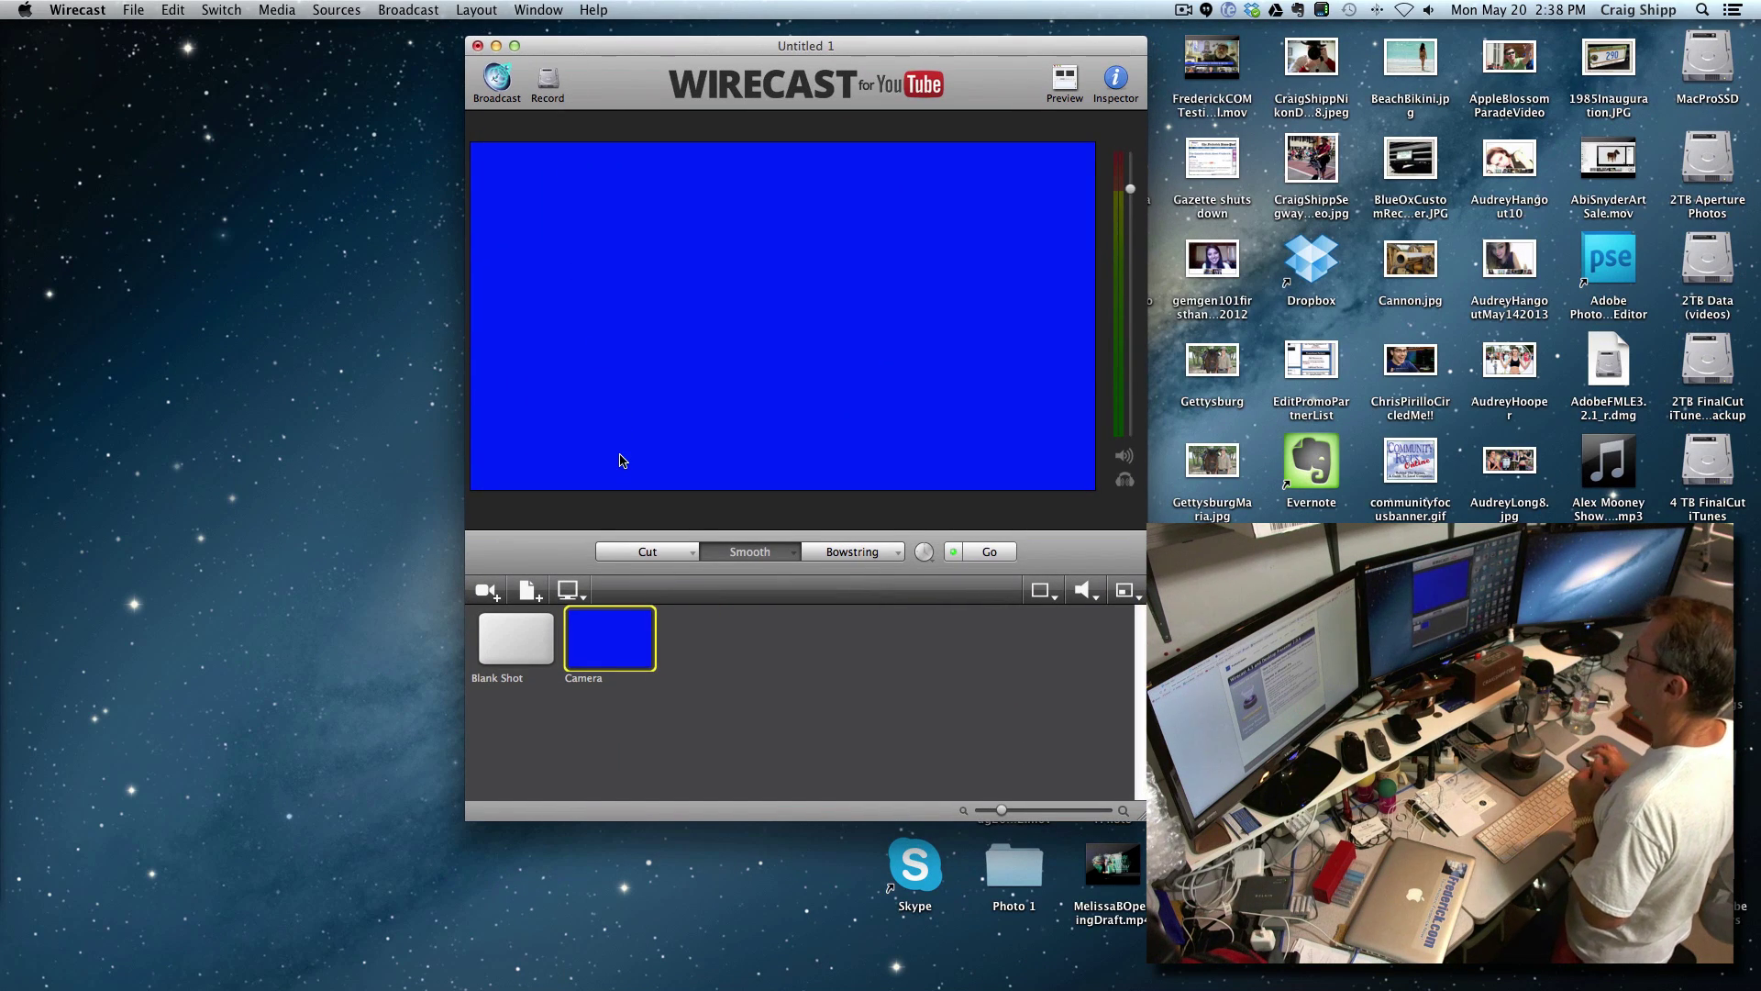
right_click(598, 649)
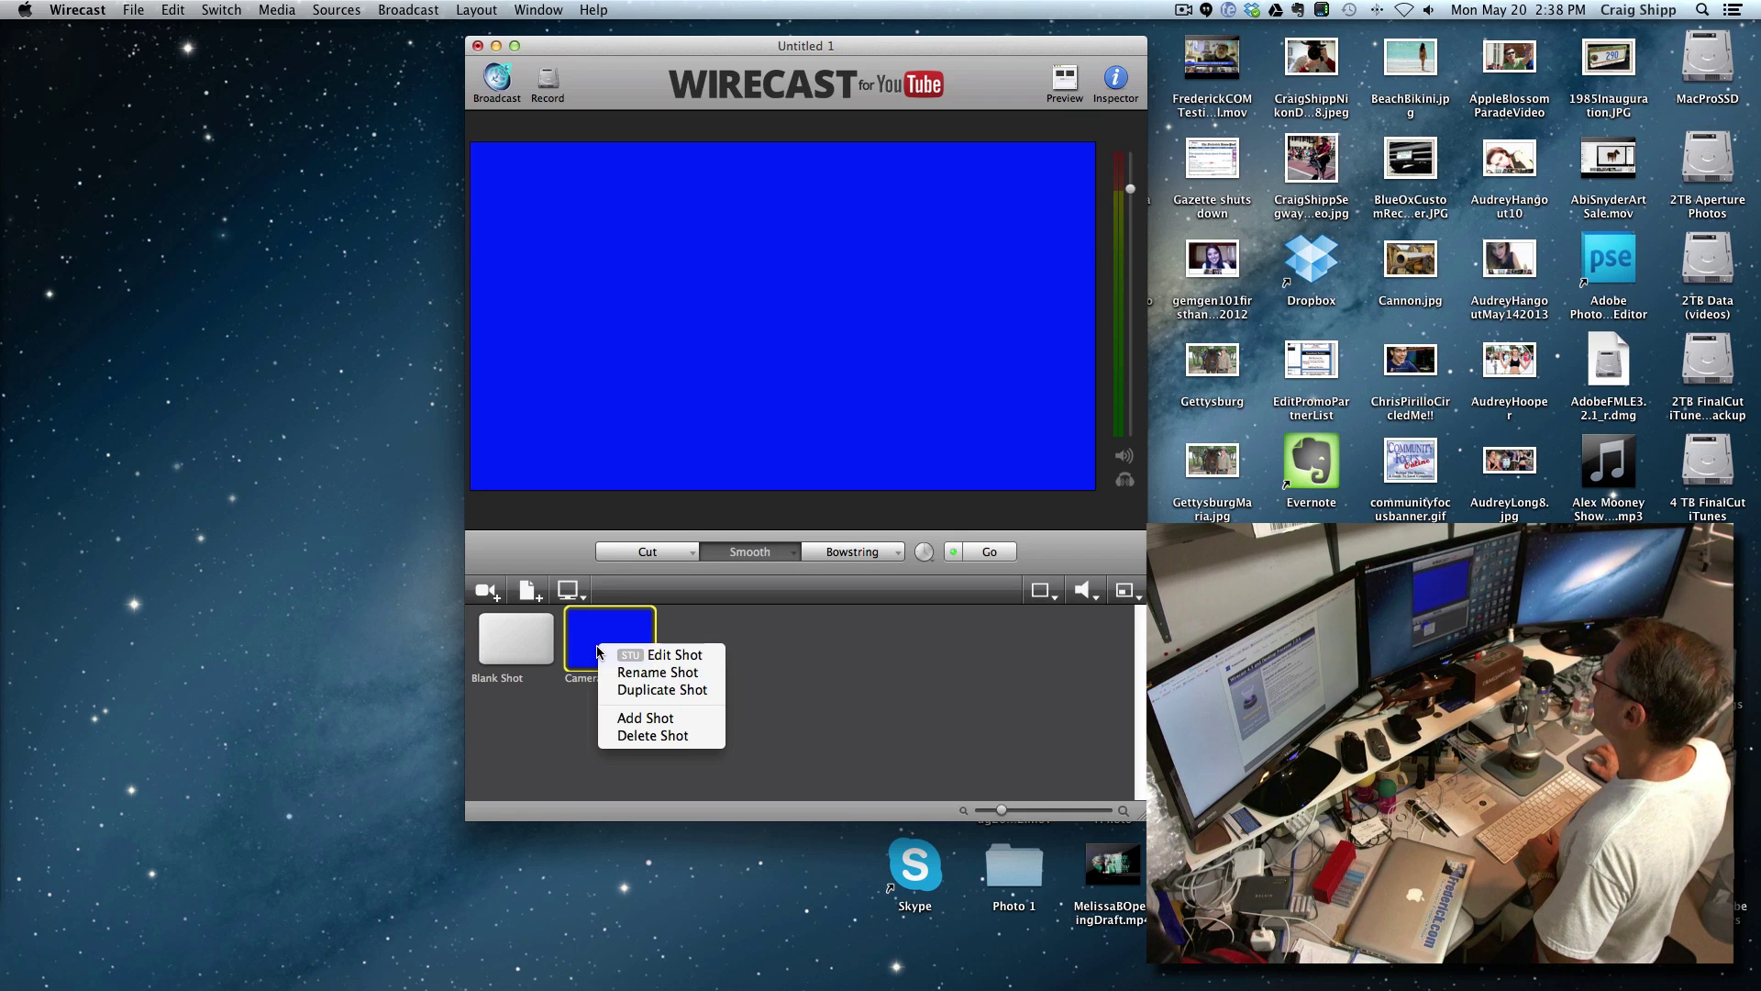
click(632, 738)
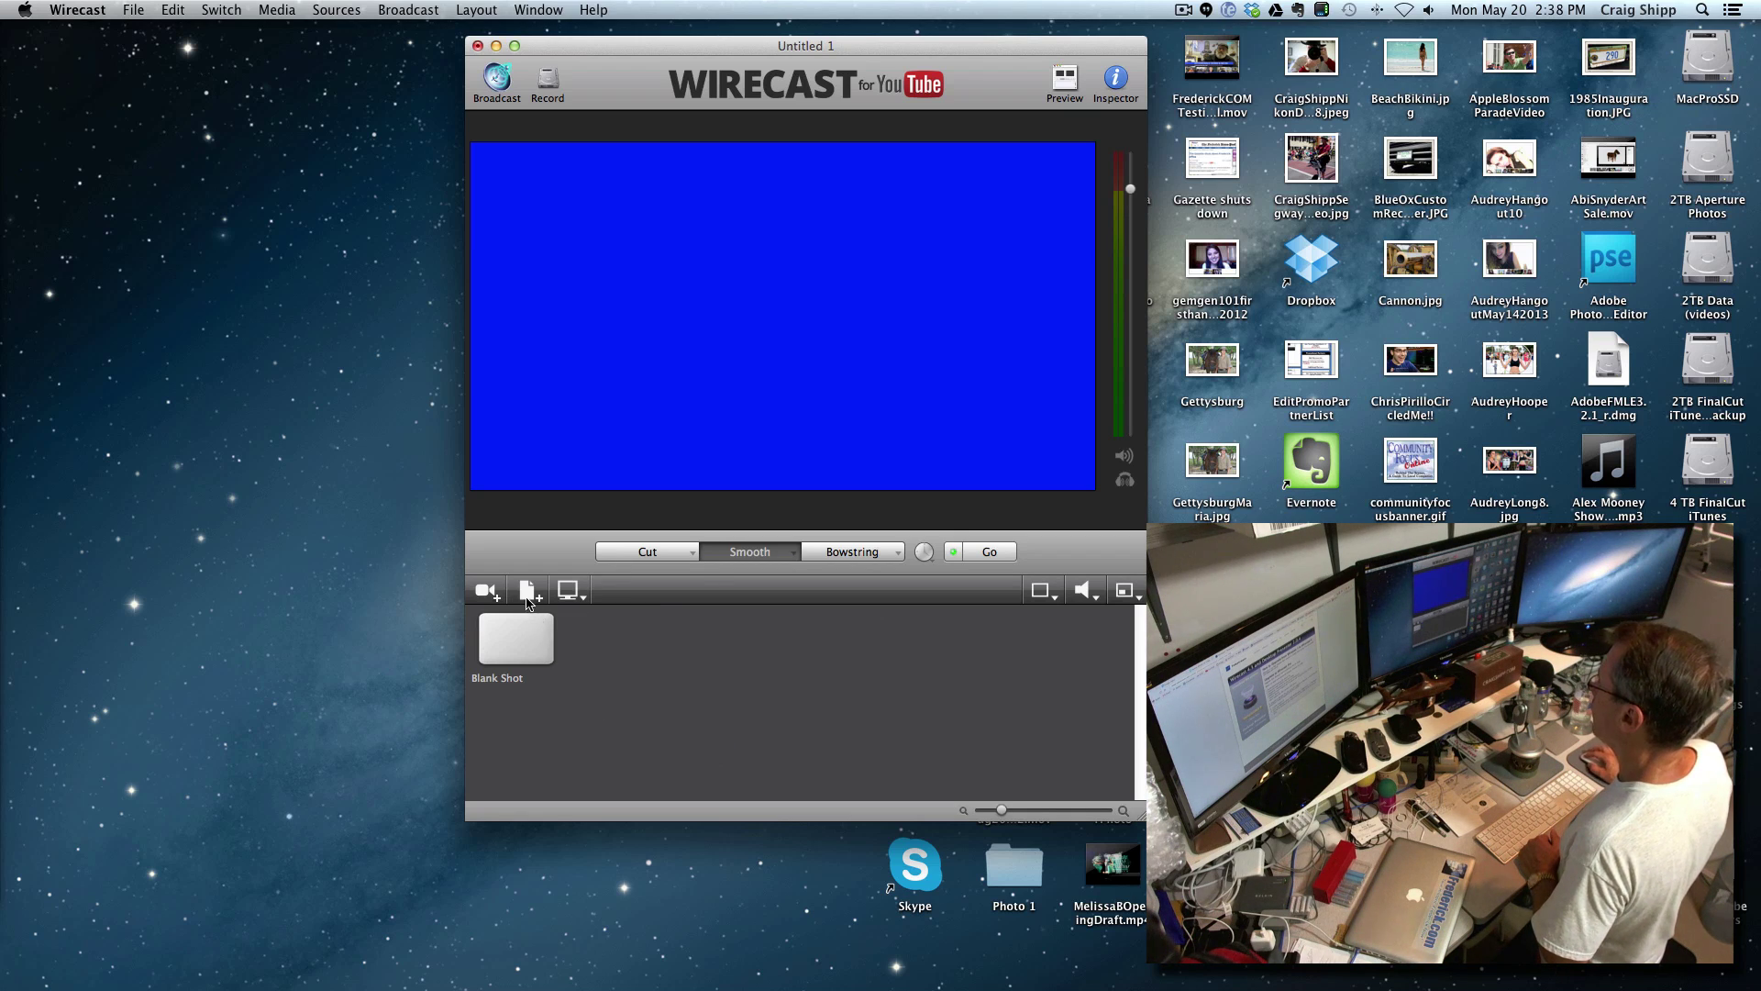
Step: Launch Desktop Presenter on this computer from Wirecast to capture the screen
click(574, 595)
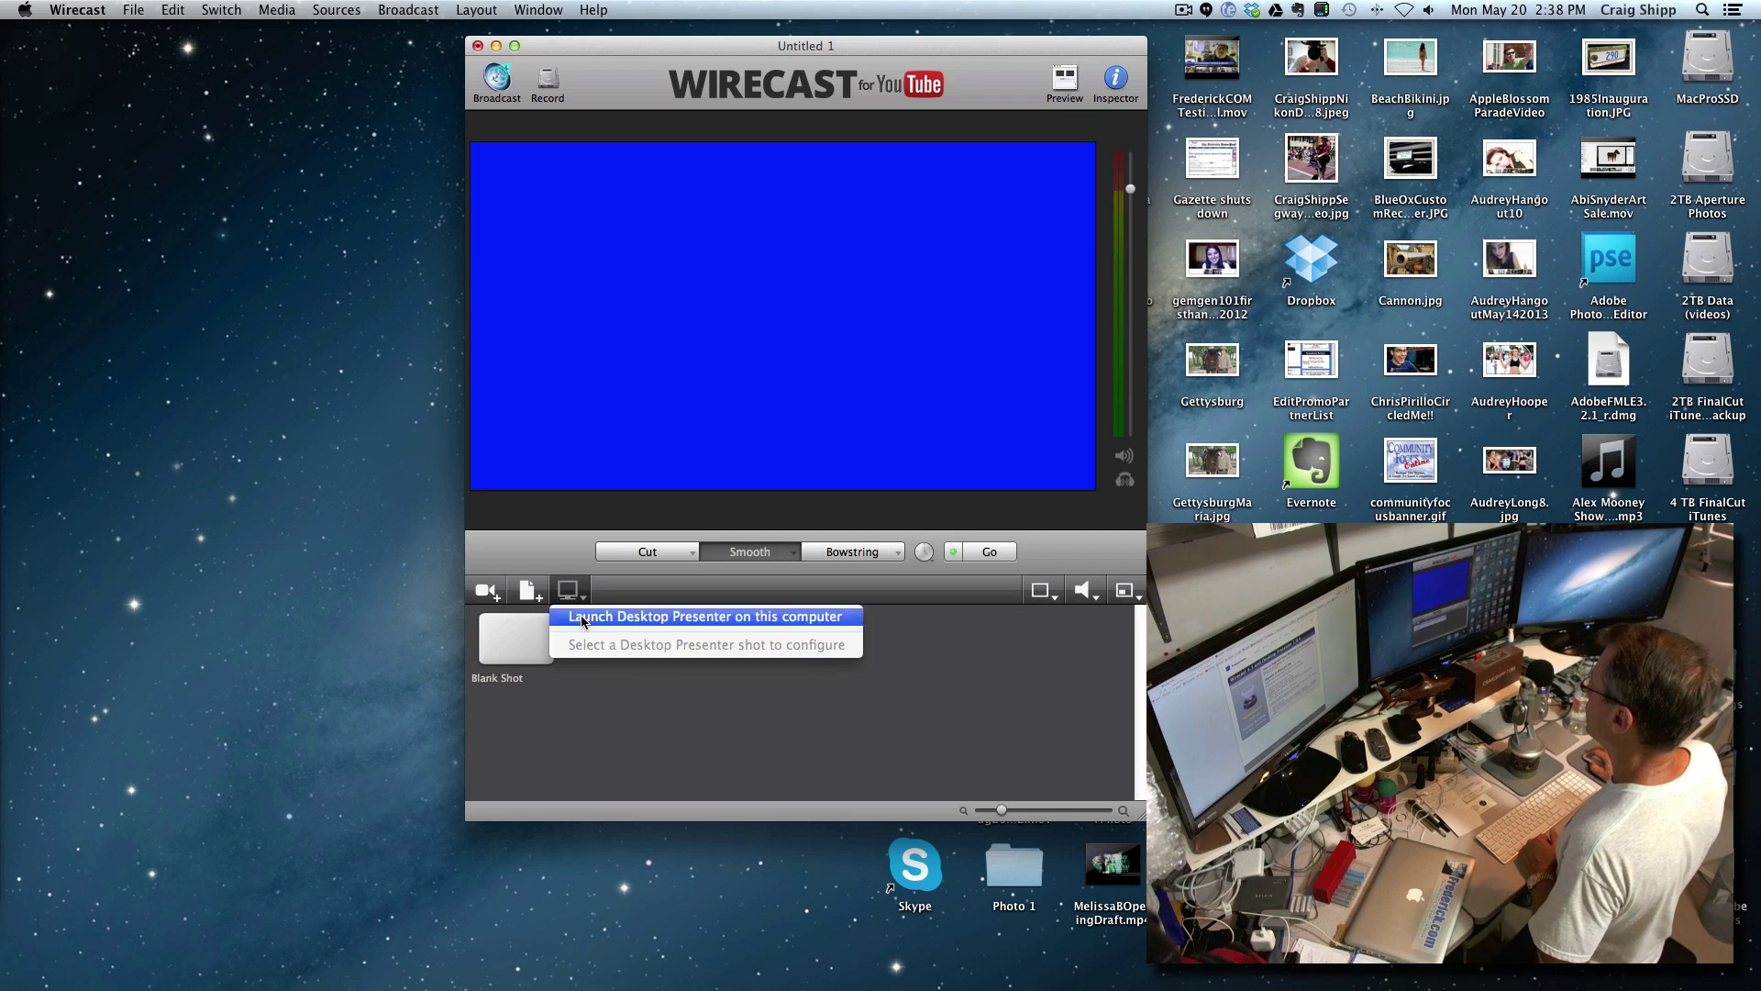
click(582, 621)
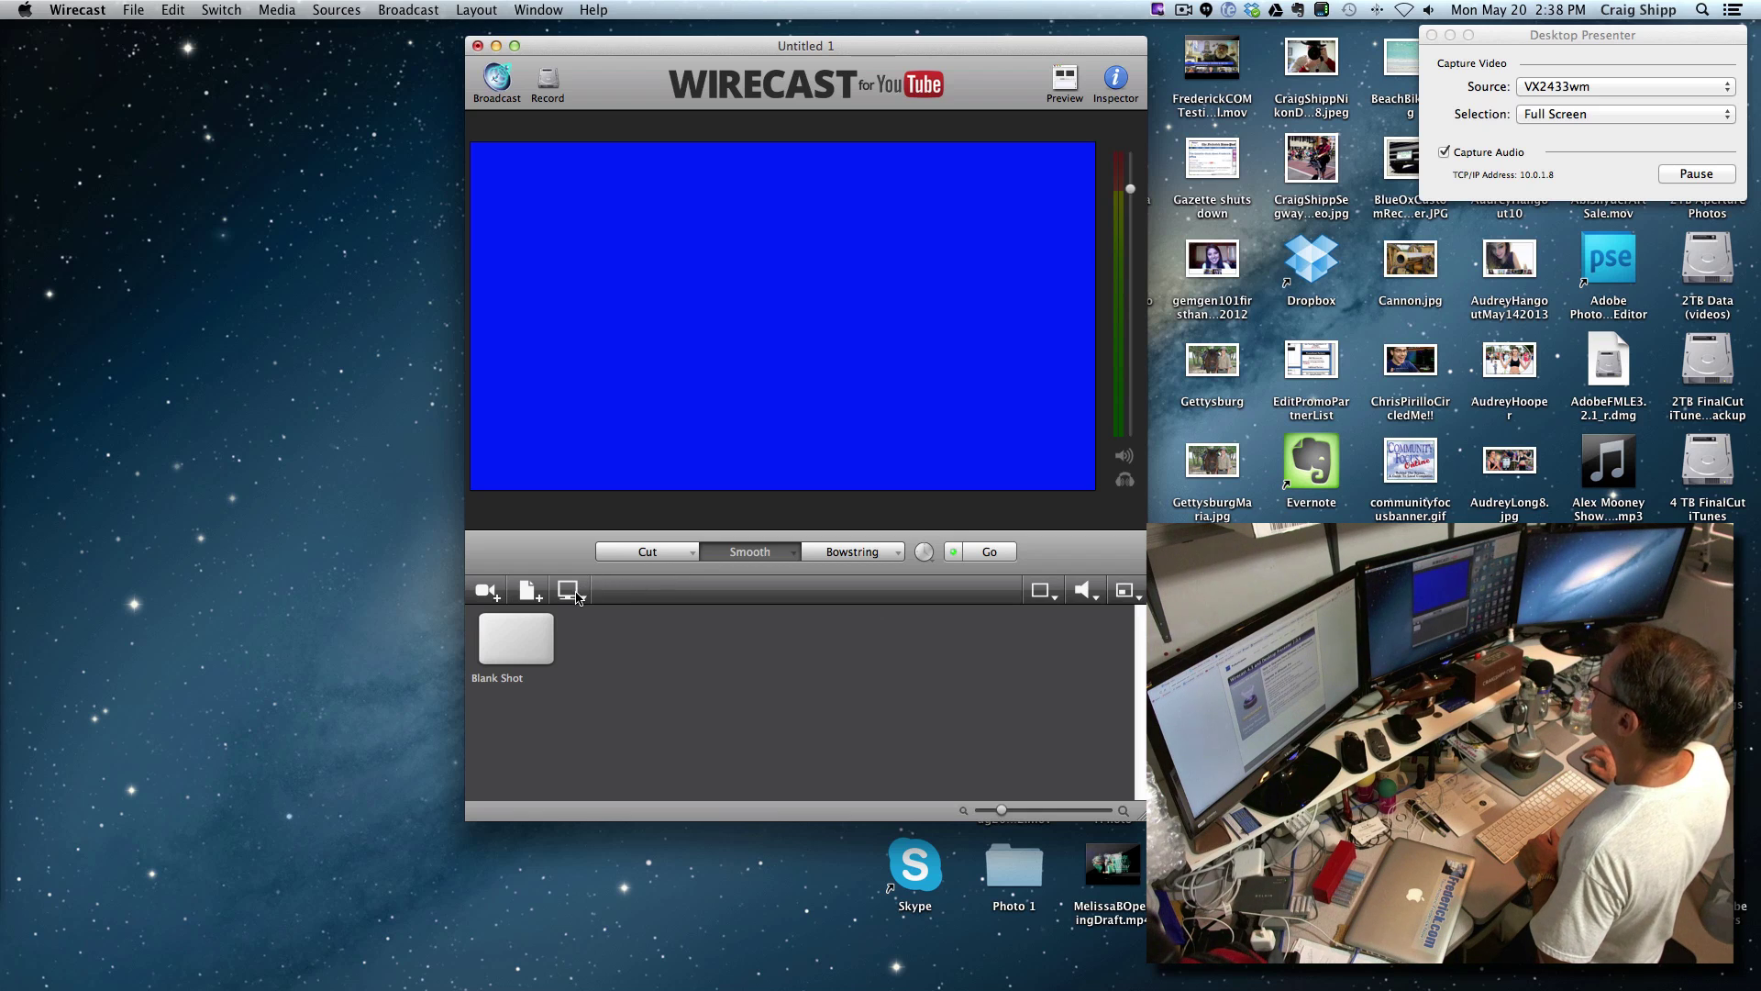
Step: Add this computer's Mac Pro desktop capture as a shot in the shot list
click(530, 596)
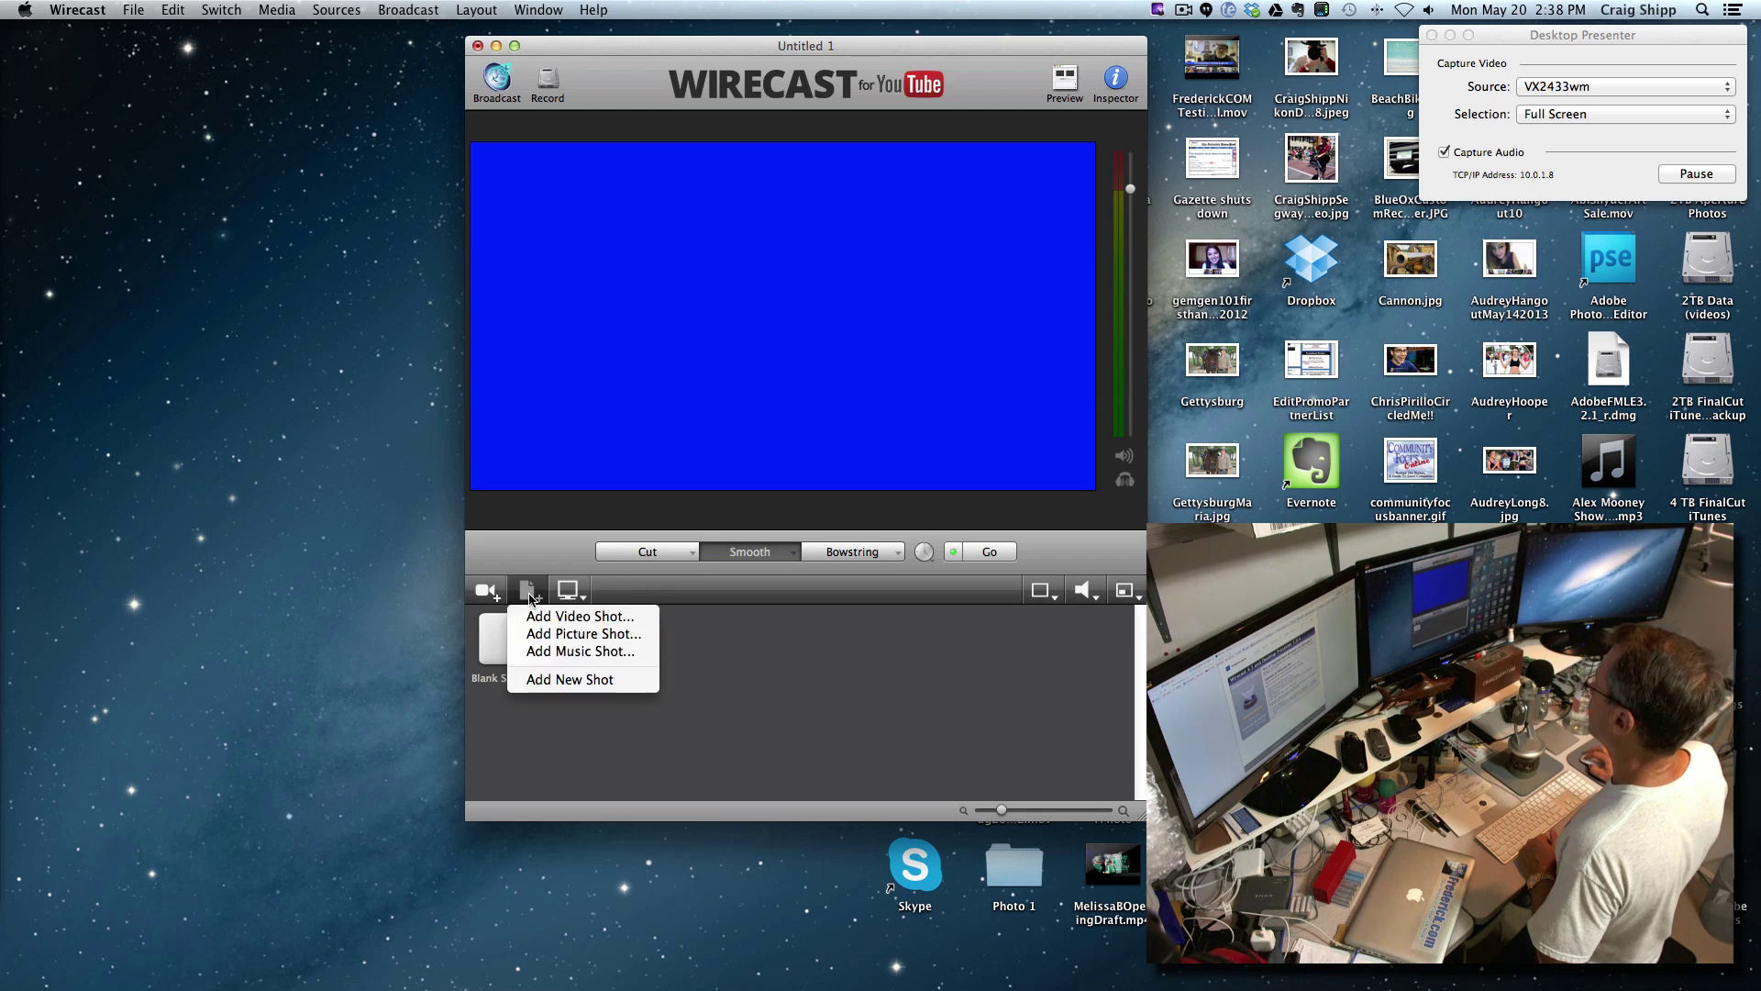
click(569, 595)
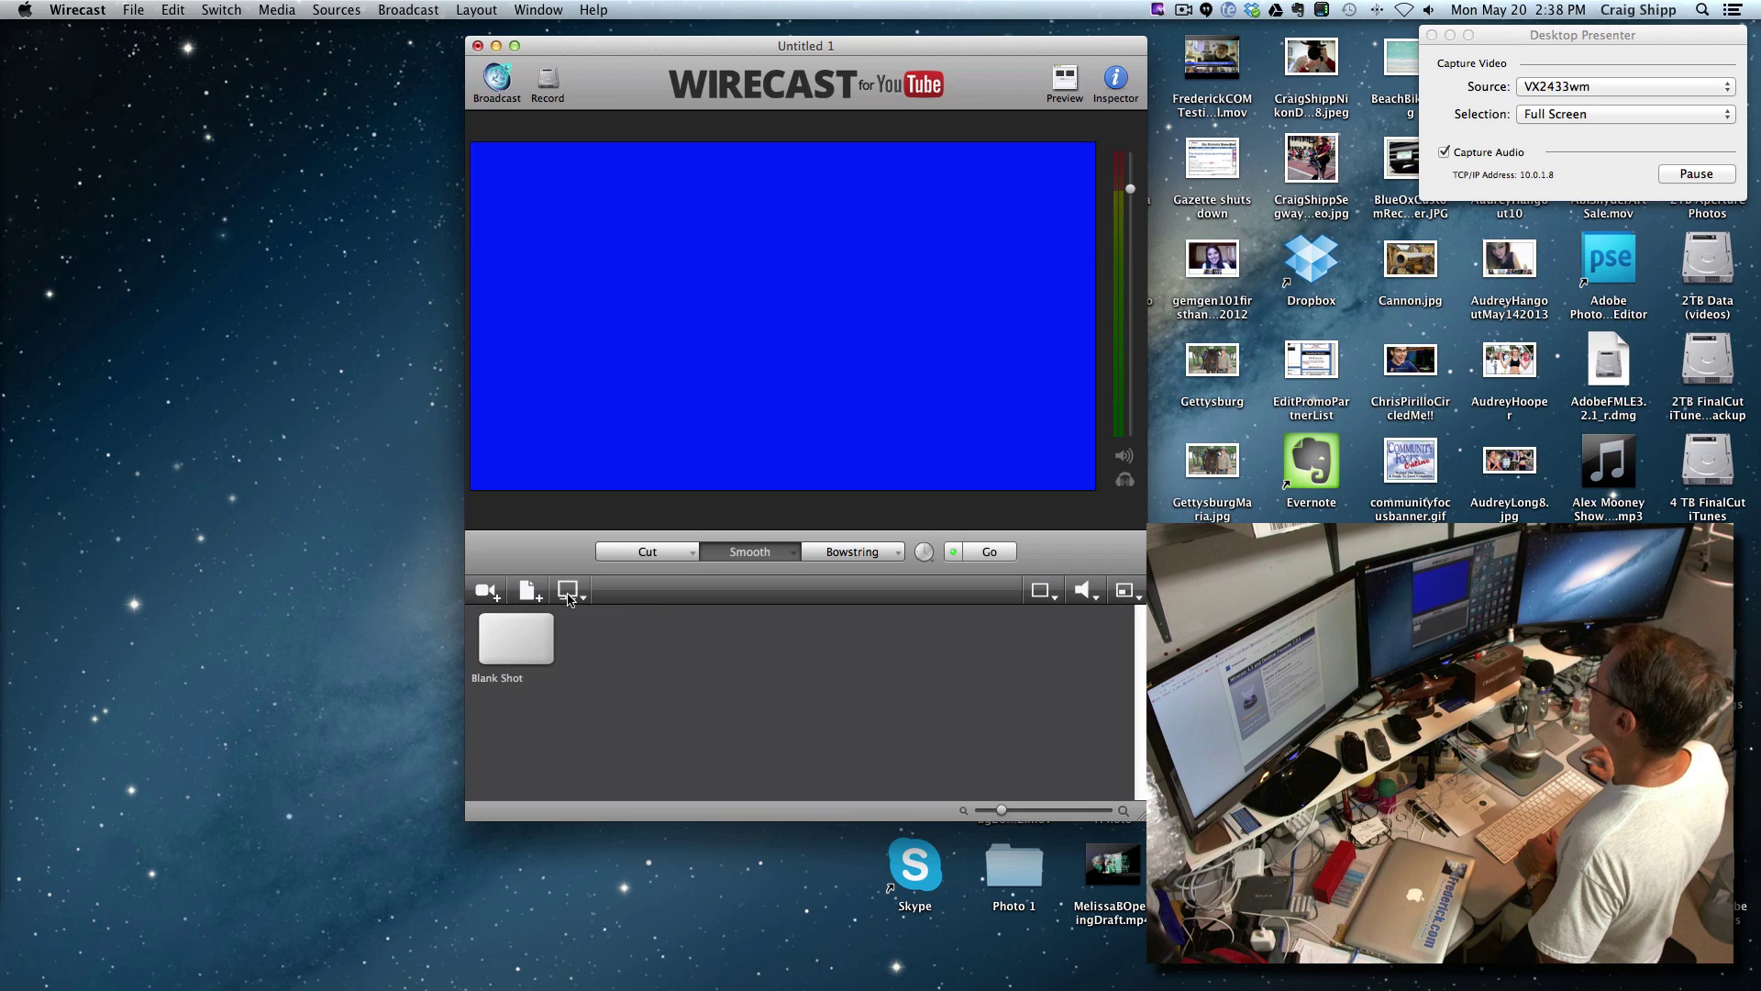
click(568, 594)
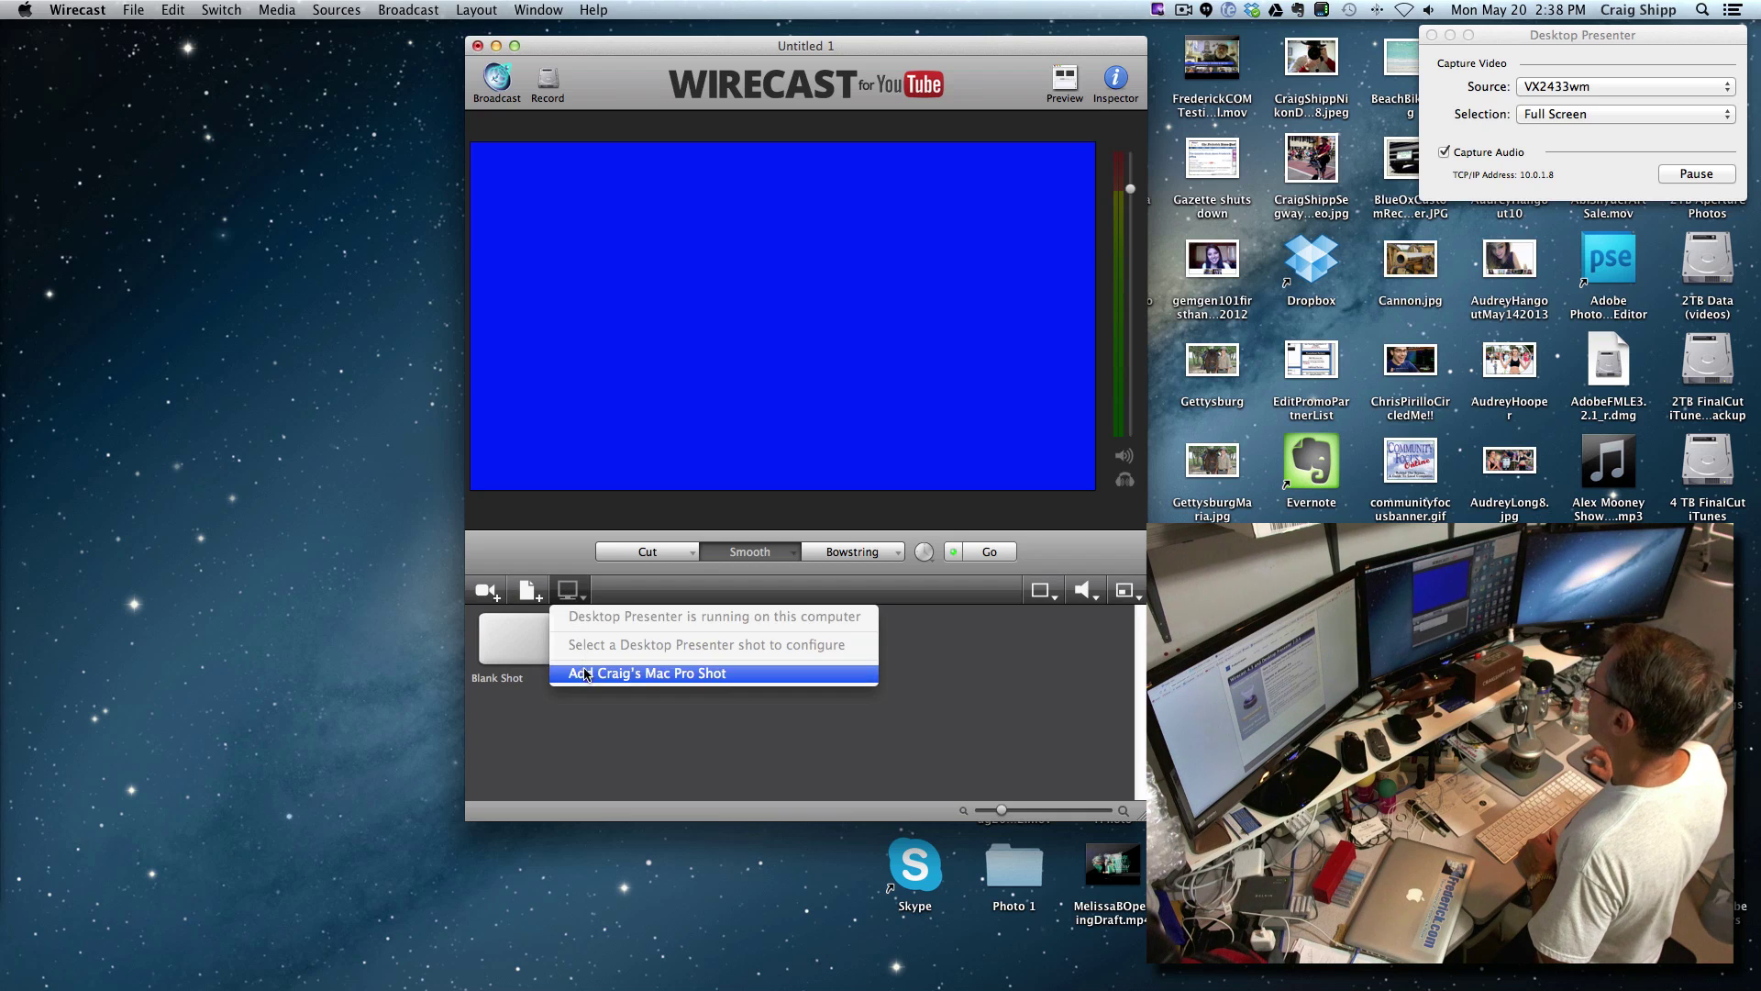
click(586, 674)
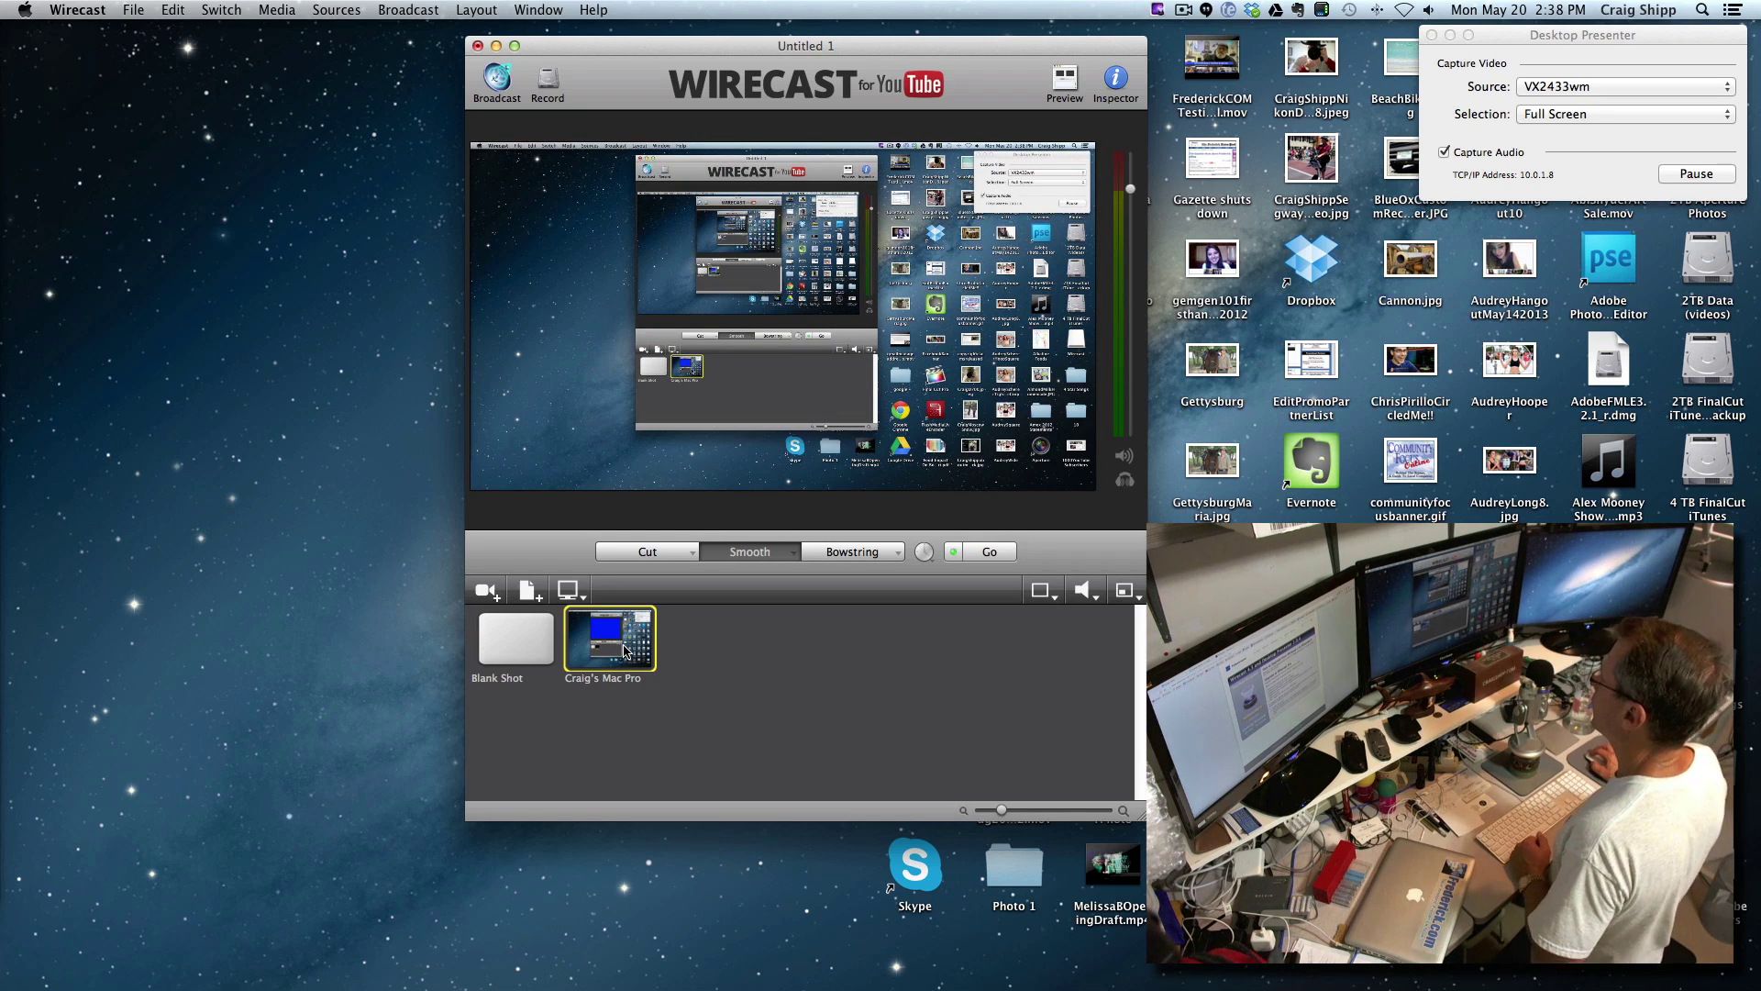
Step: Try to add a Logitech Camera Video shot alongside the desktop shot
click(486, 591)
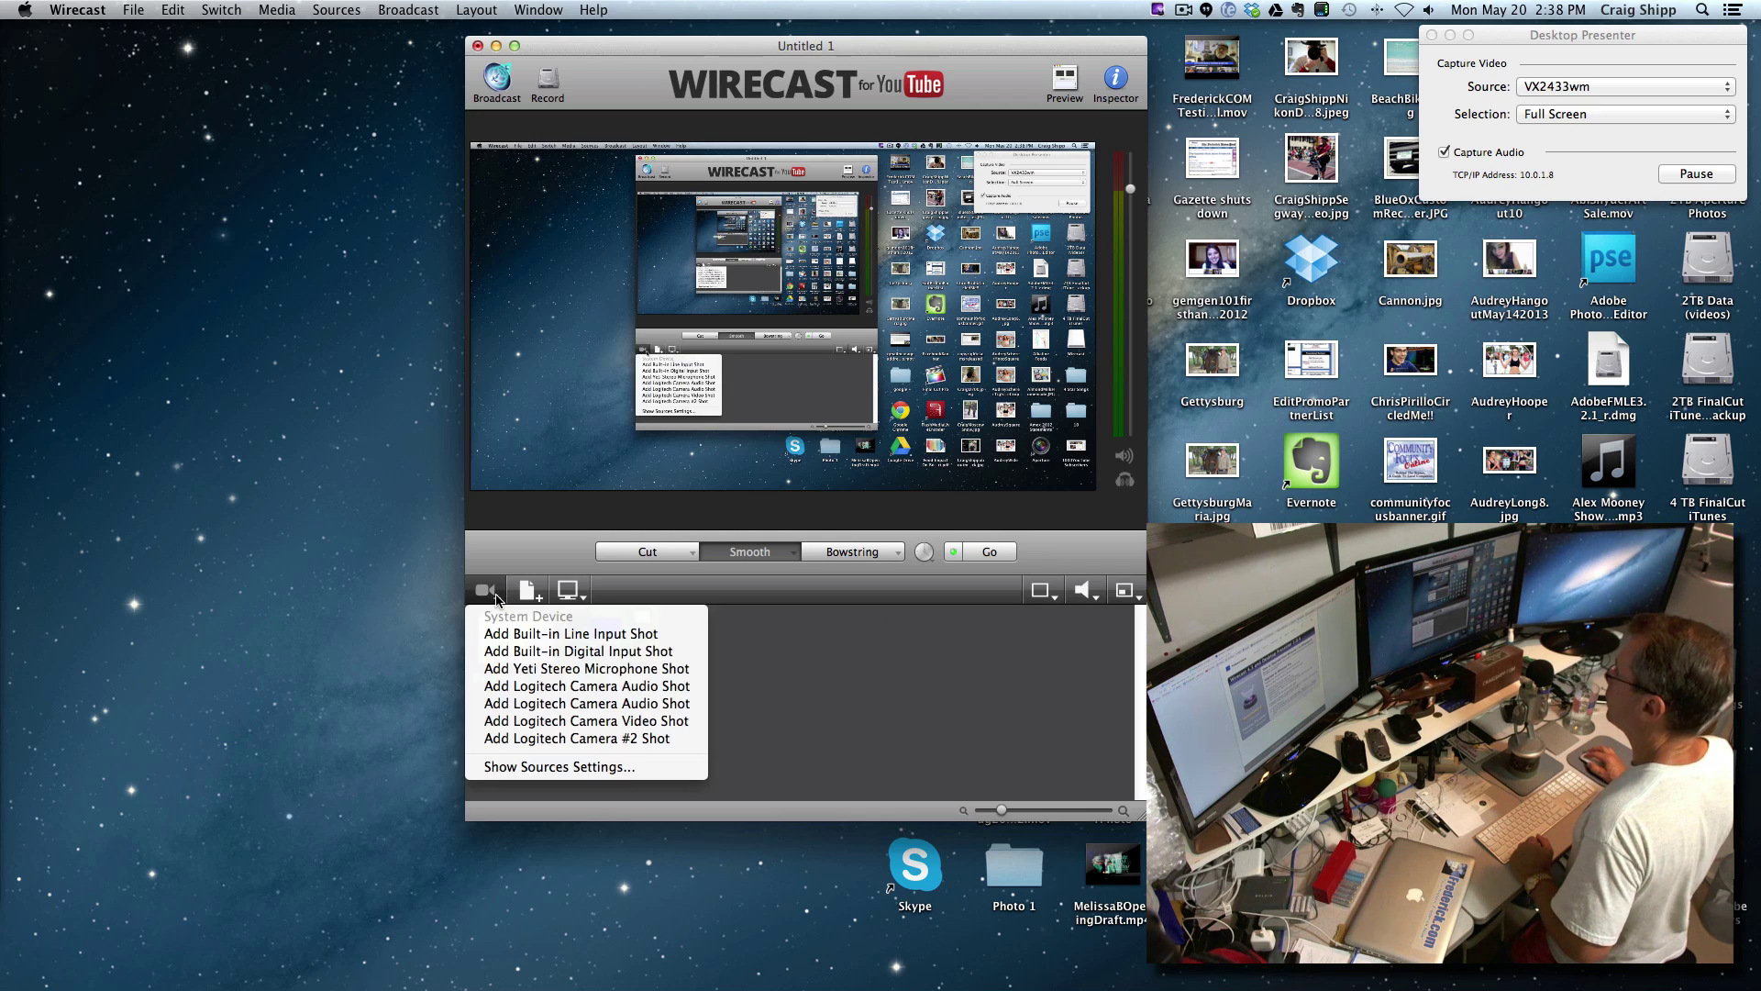
click(525, 721)
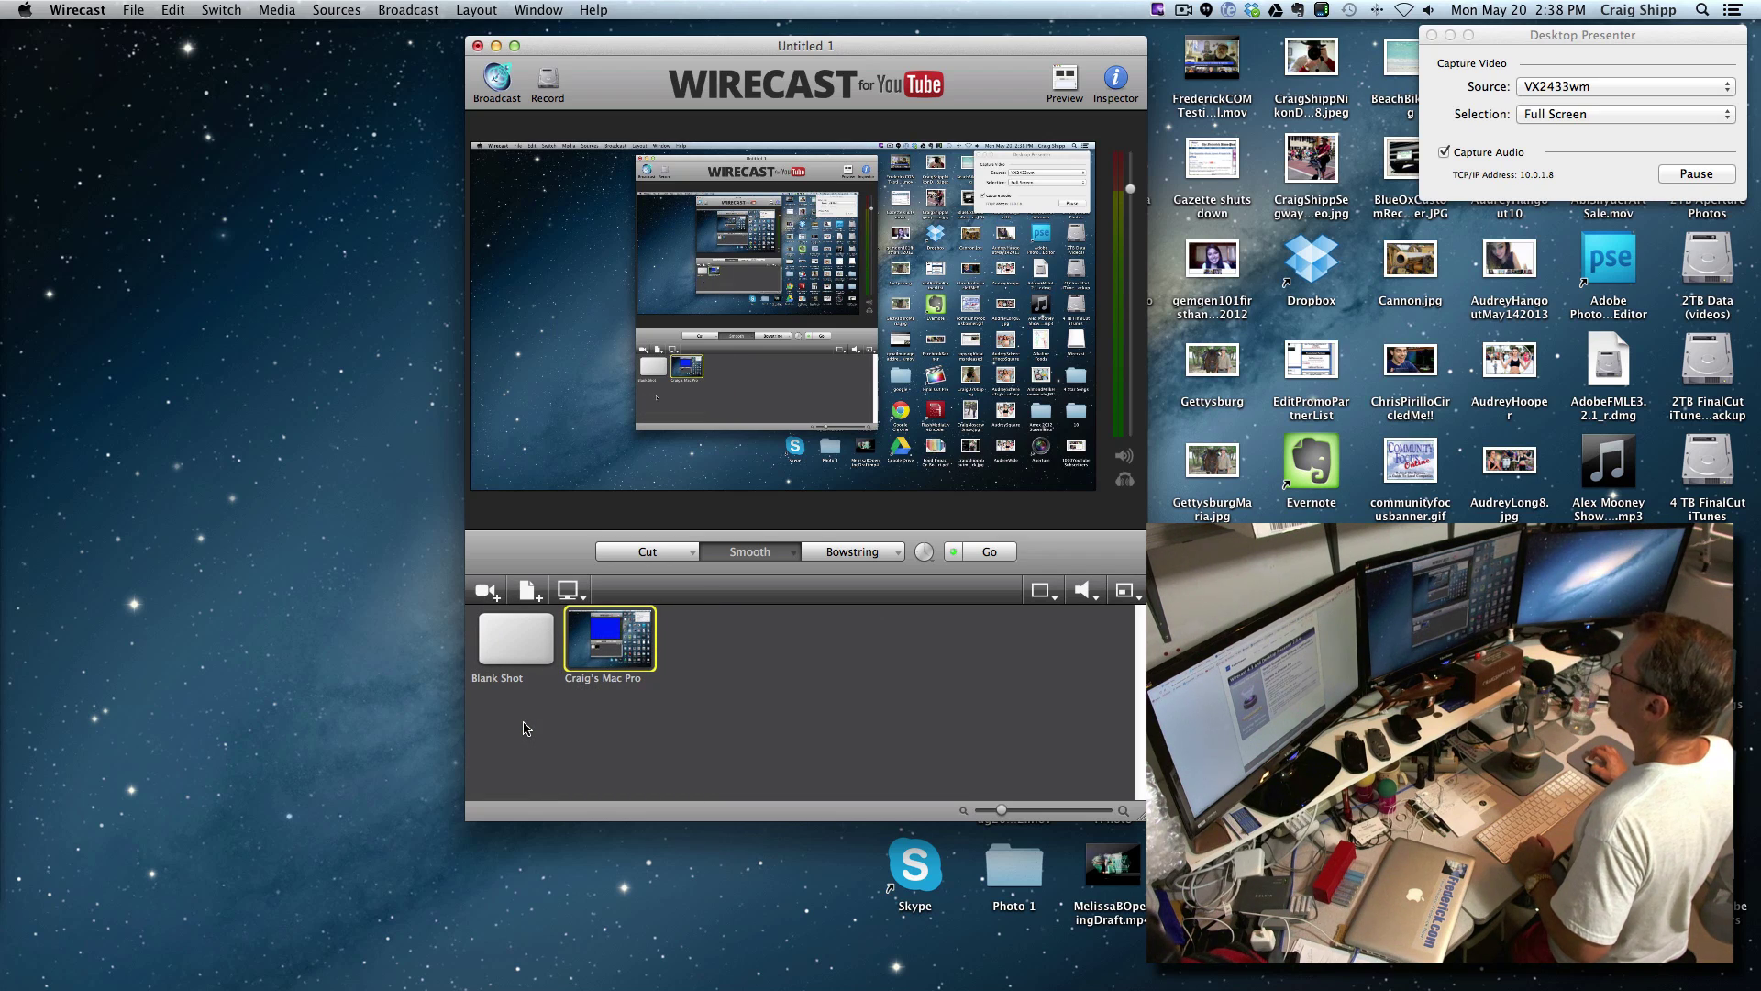
Step: Delete the Blank Shot from the shot list
click(527, 662)
right_click(529, 665)
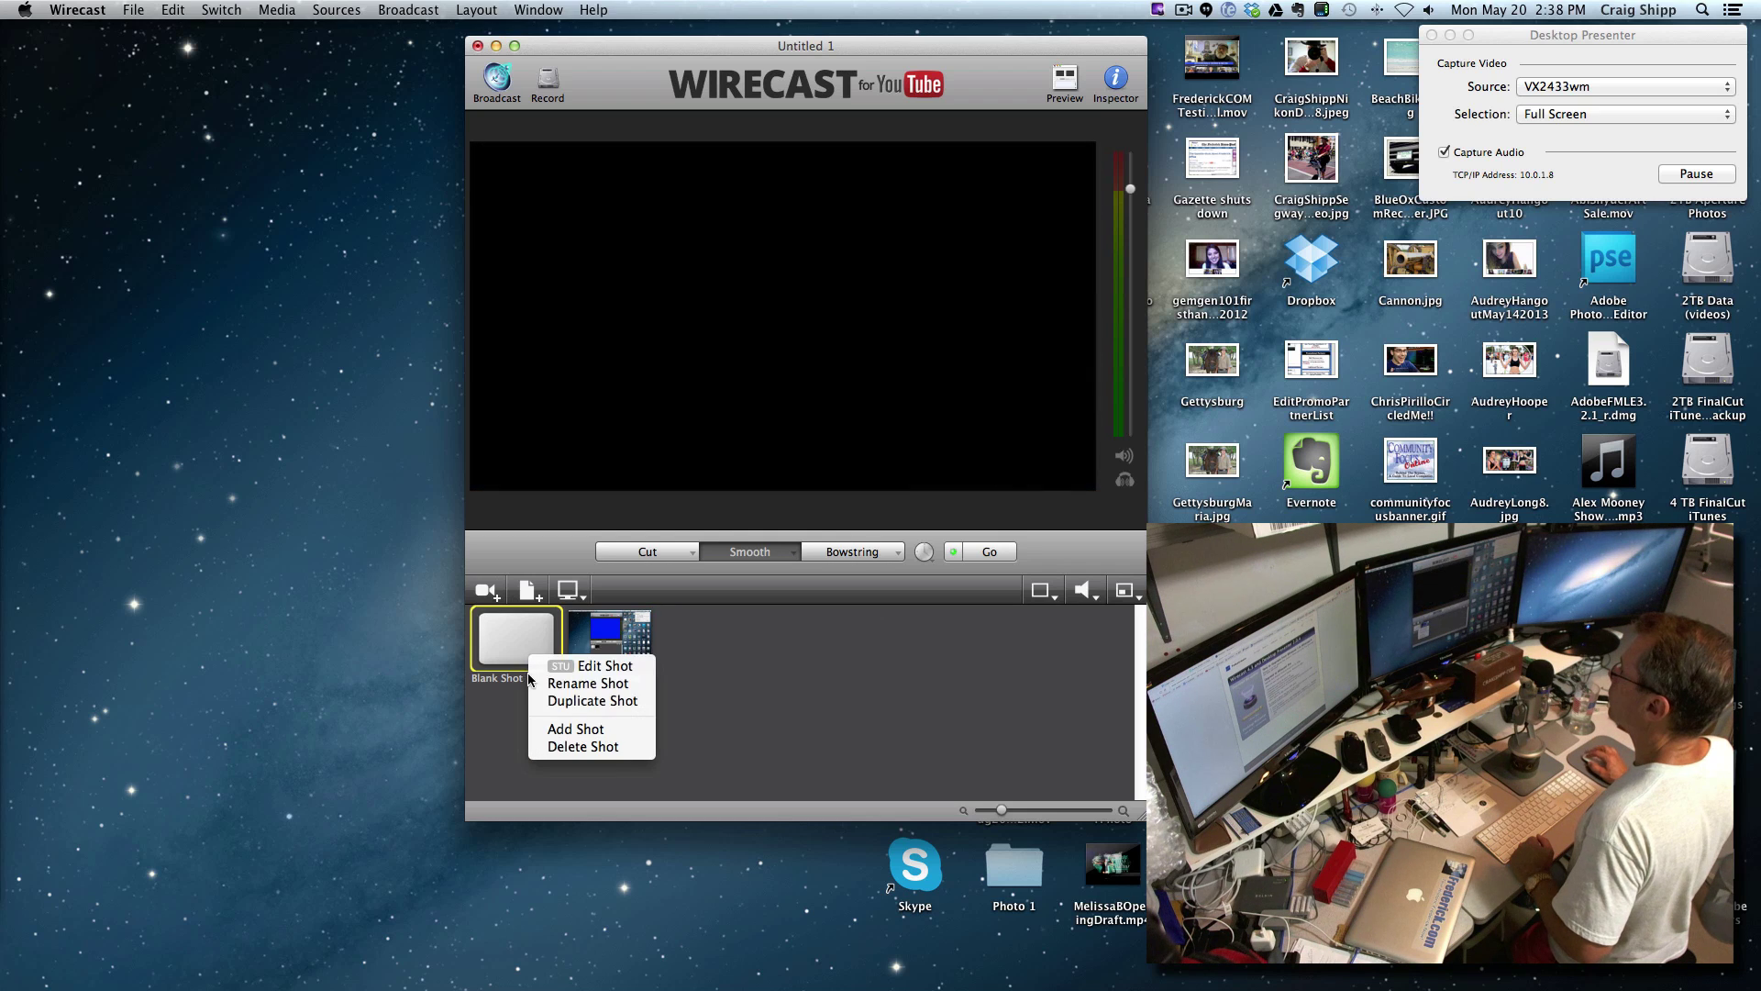
click(578, 746)
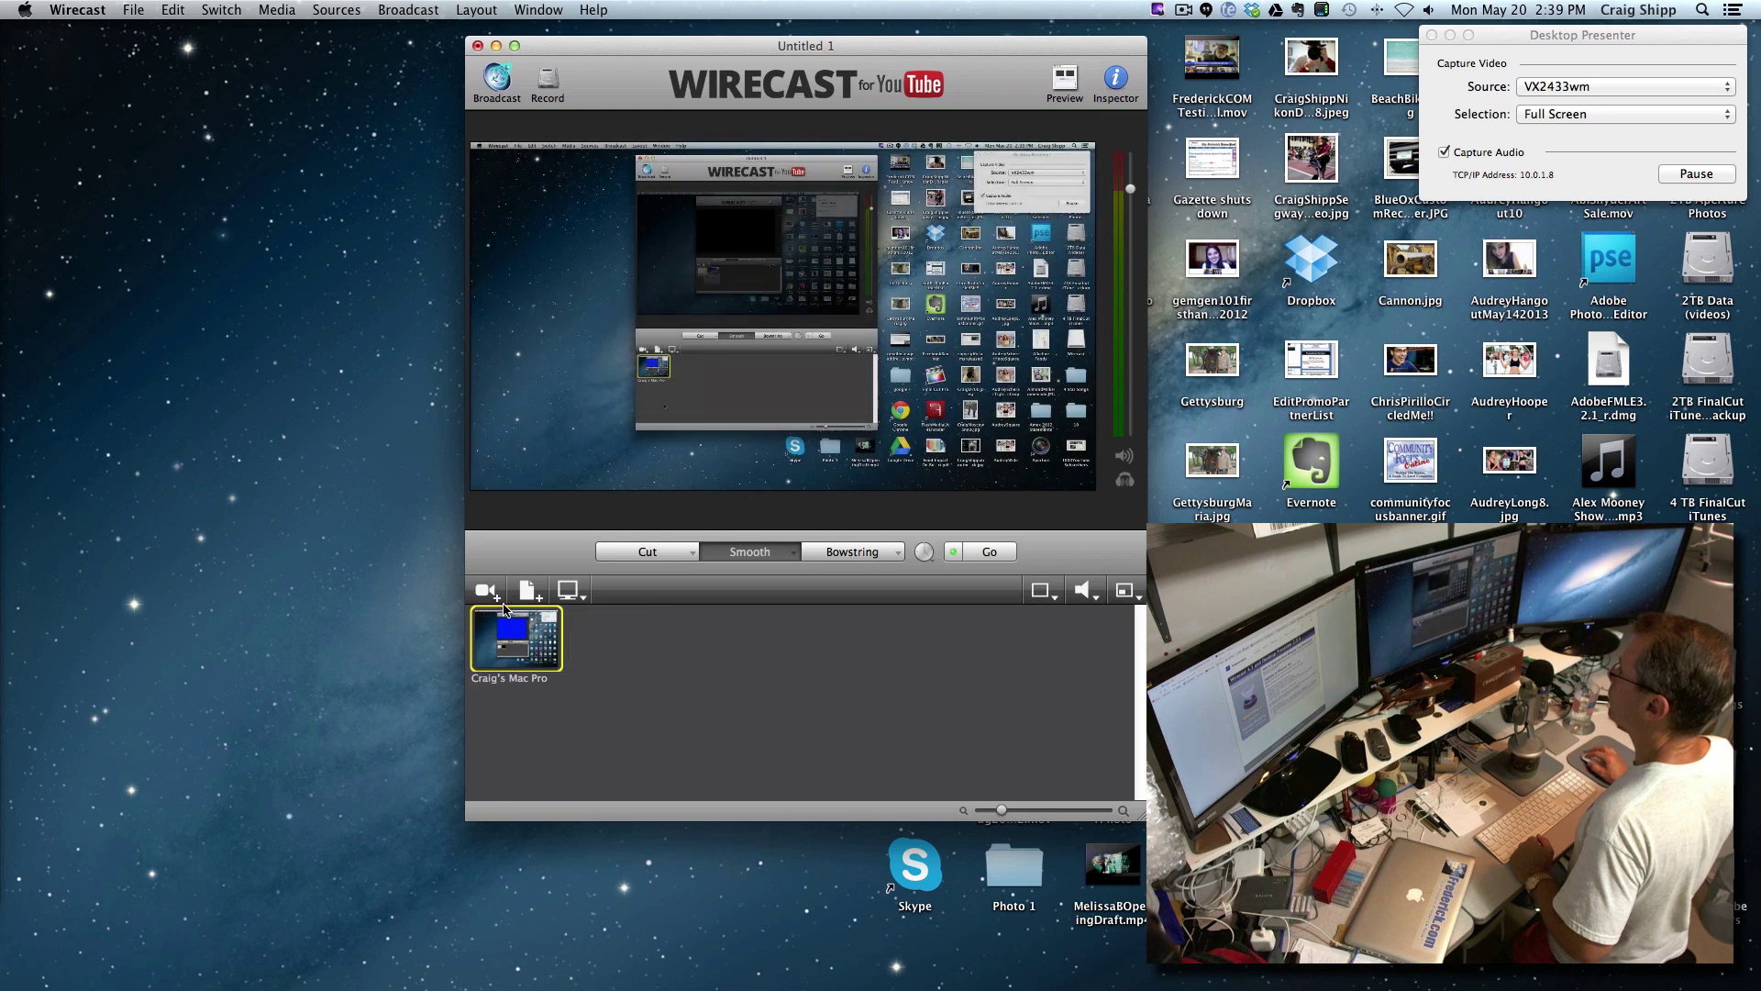
Step: Try again to add the Logitech Camera Video shot and clear the shot selection
click(487, 591)
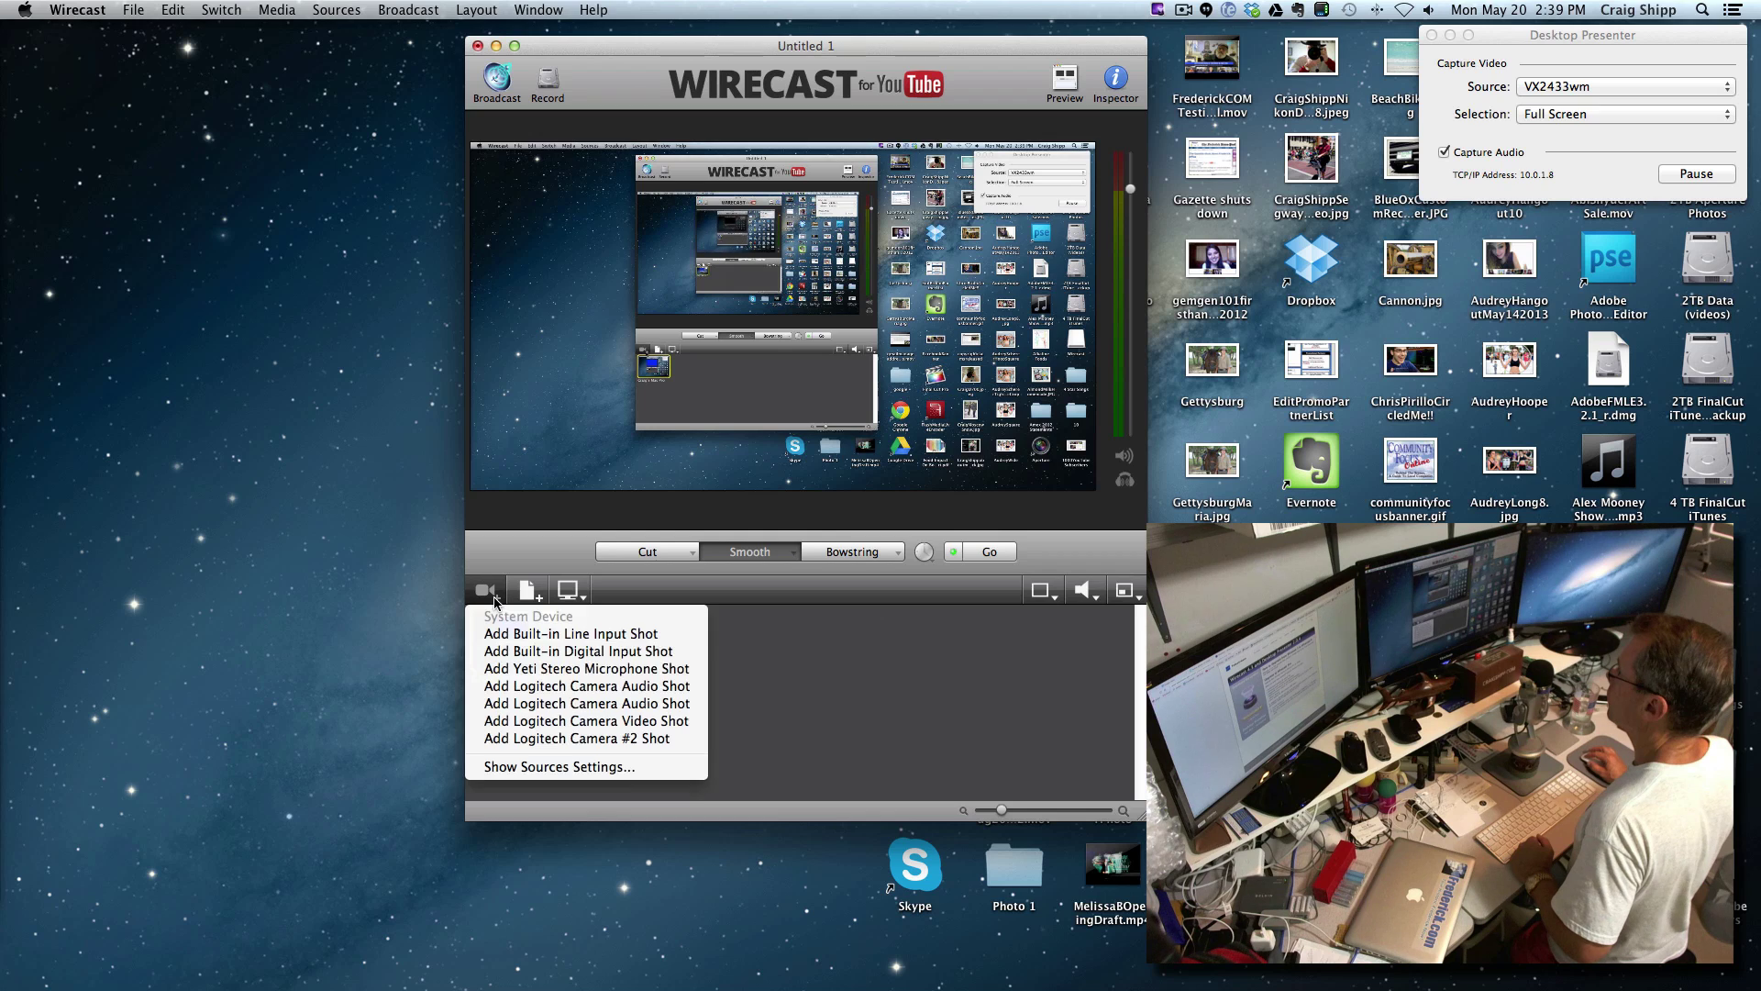
click(530, 722)
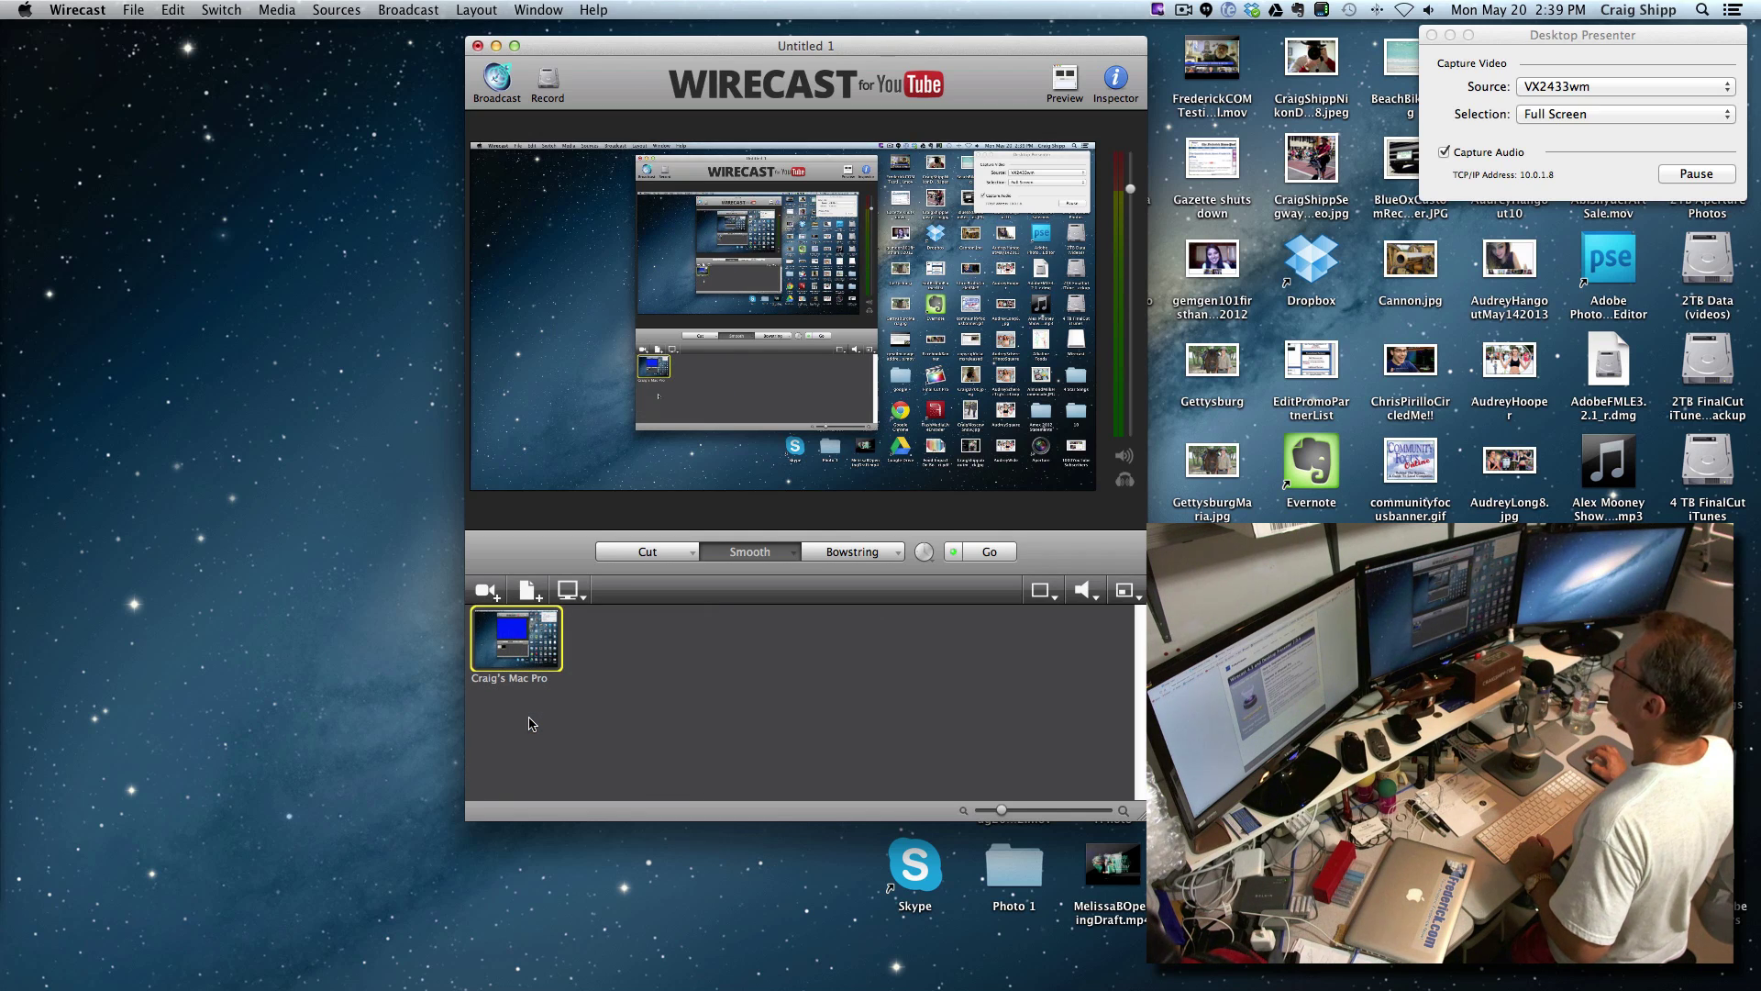
click(606, 683)
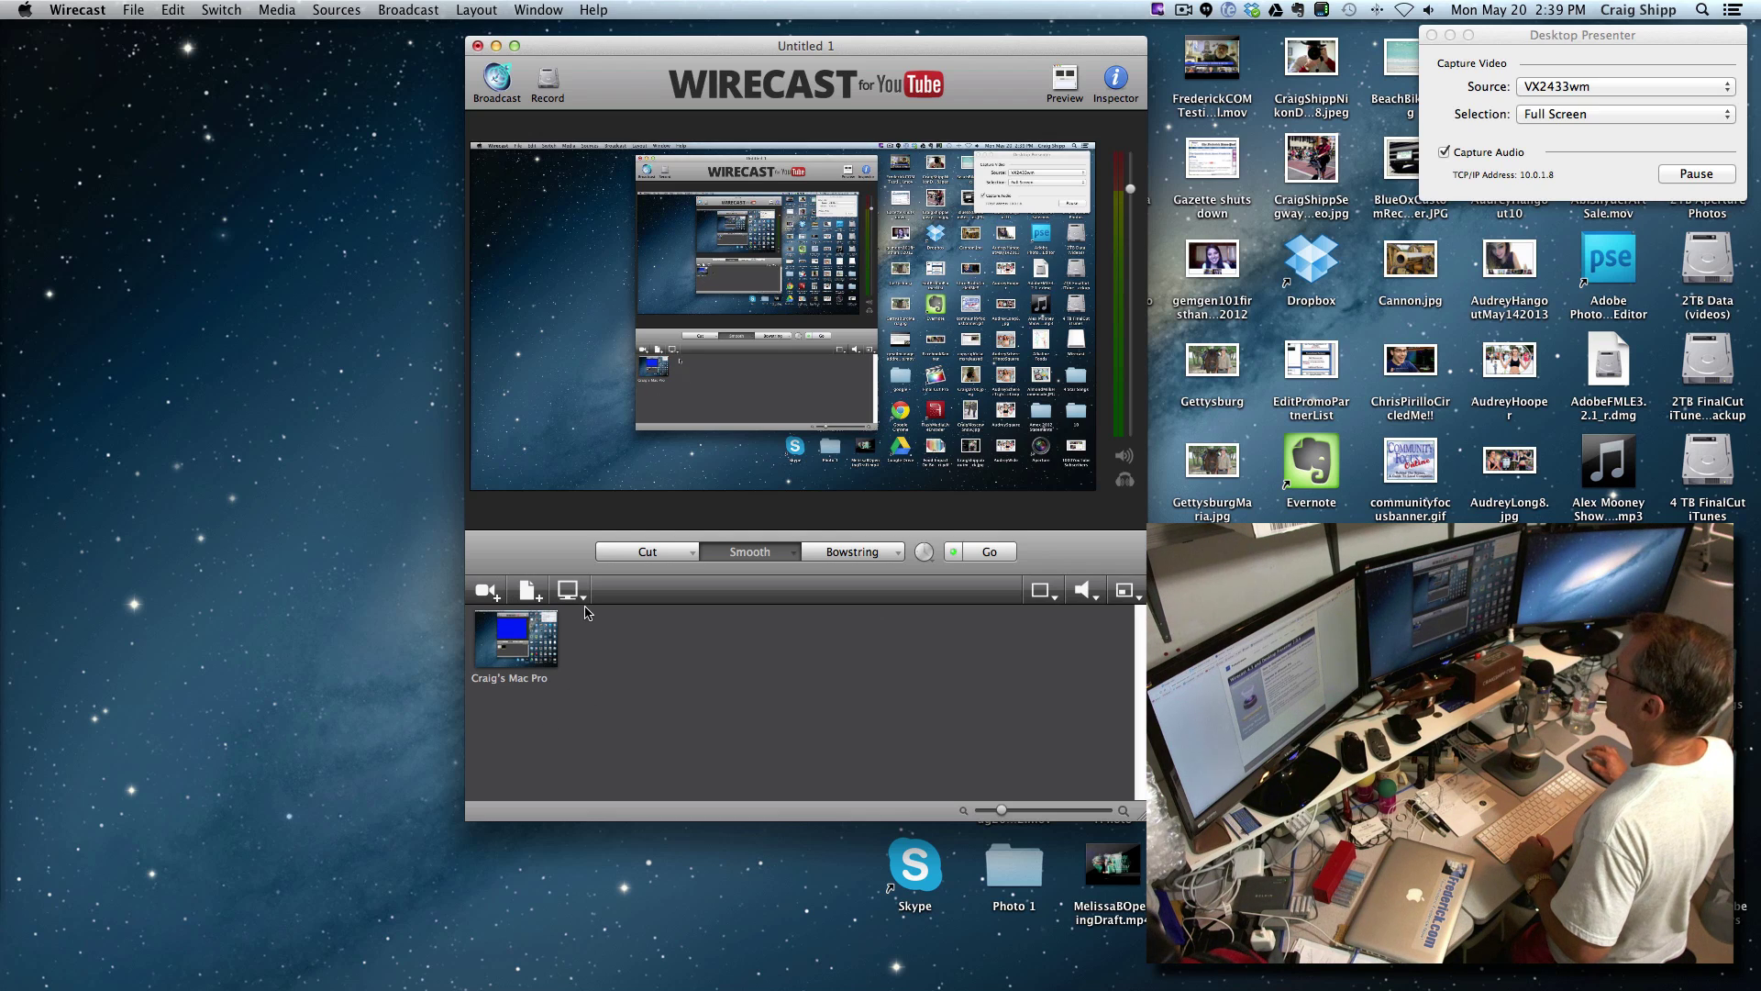
Step: Add a new empty shot next to the Mac Pro desktop shot and select it
right_click(540, 631)
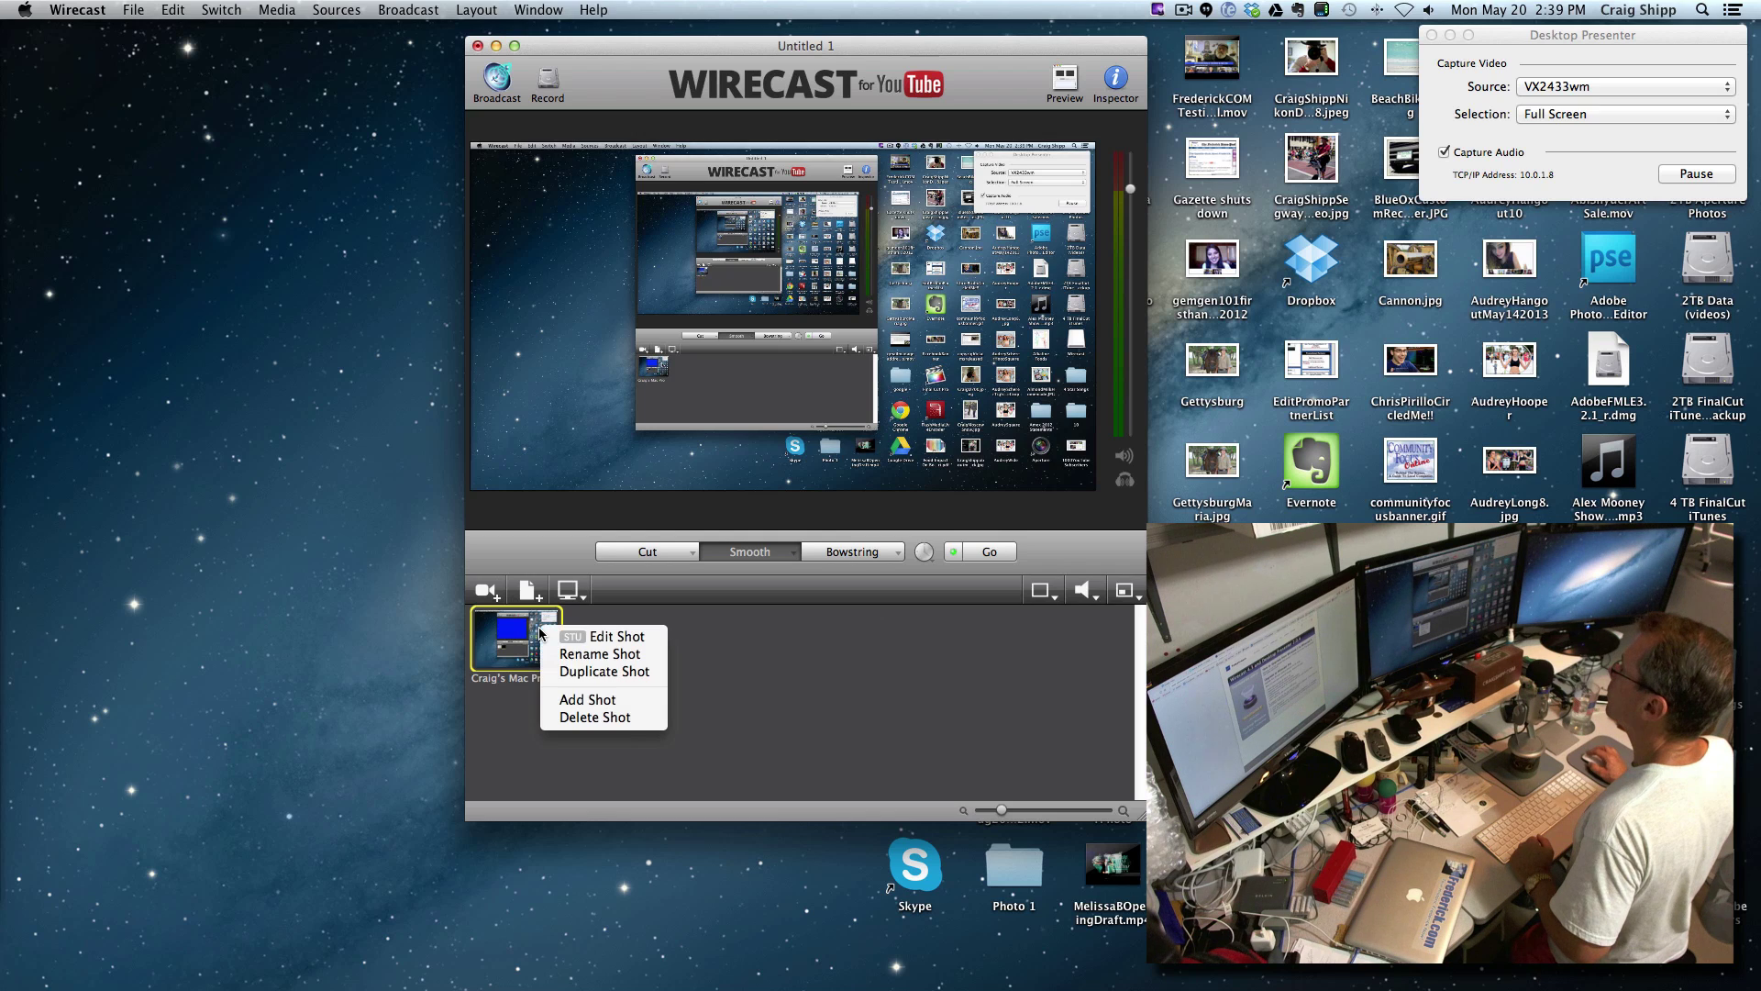
click(553, 702)
click(607, 642)
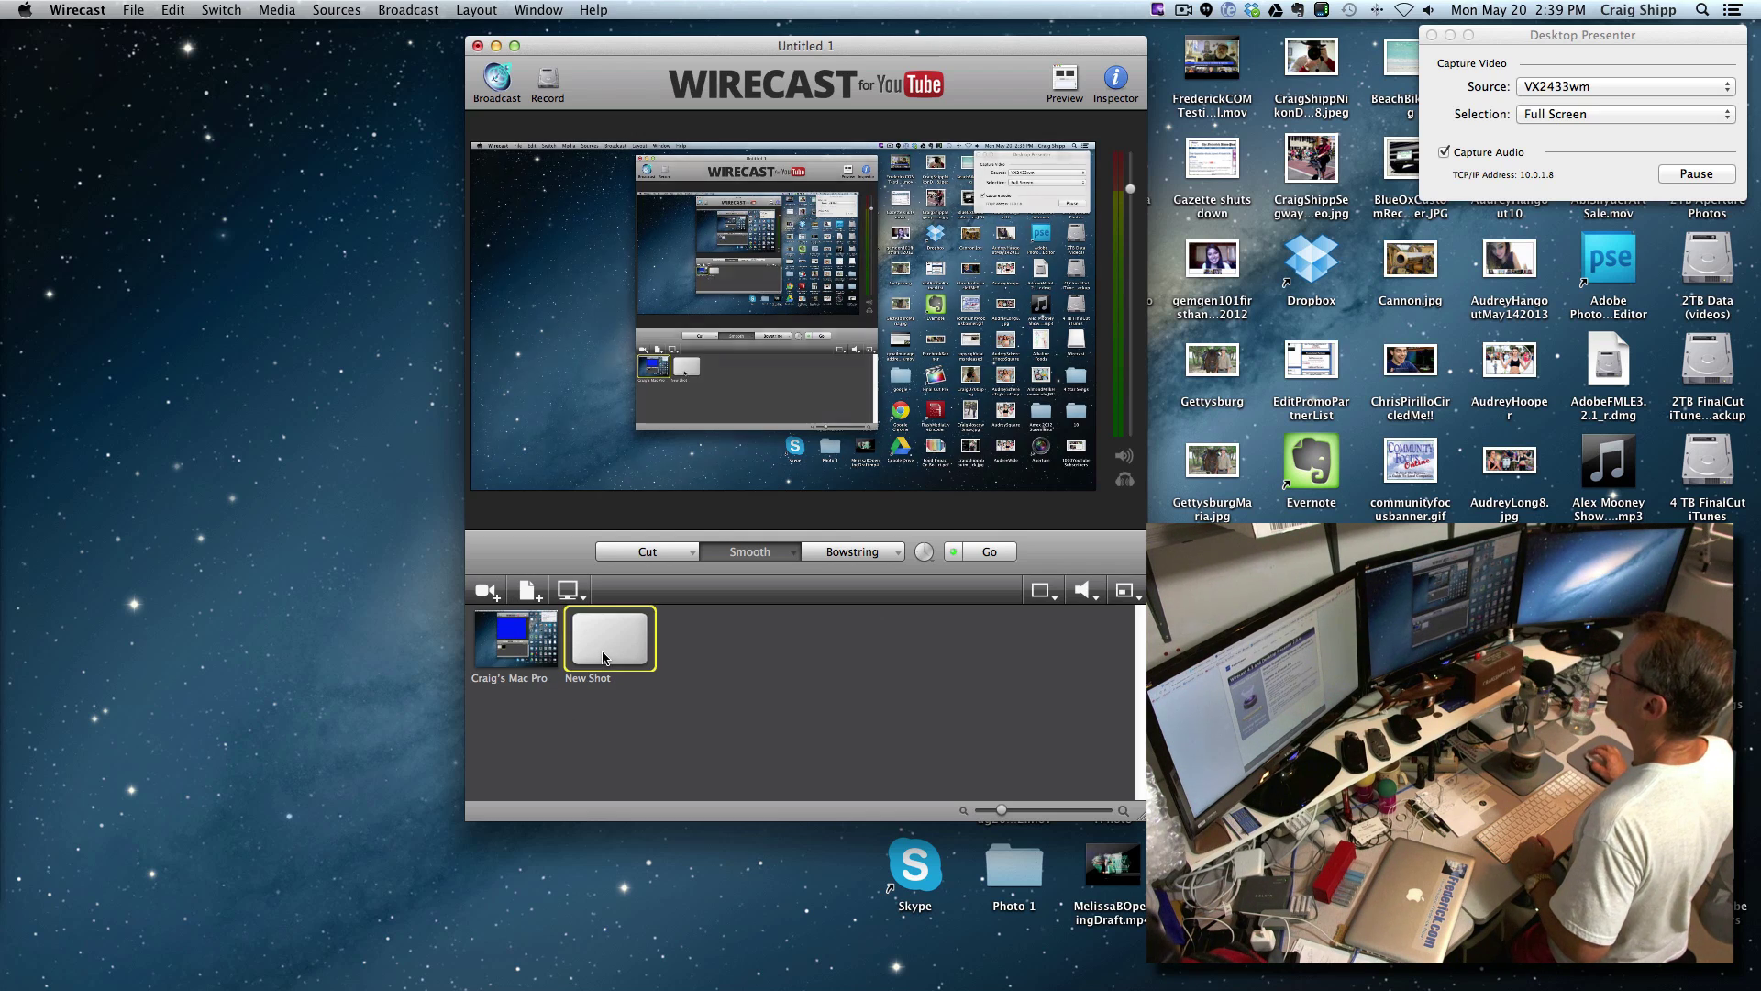
Step: Try to add the Logitech Camera Video source with the new empty shot selected, repeating the attempt once
click(497, 596)
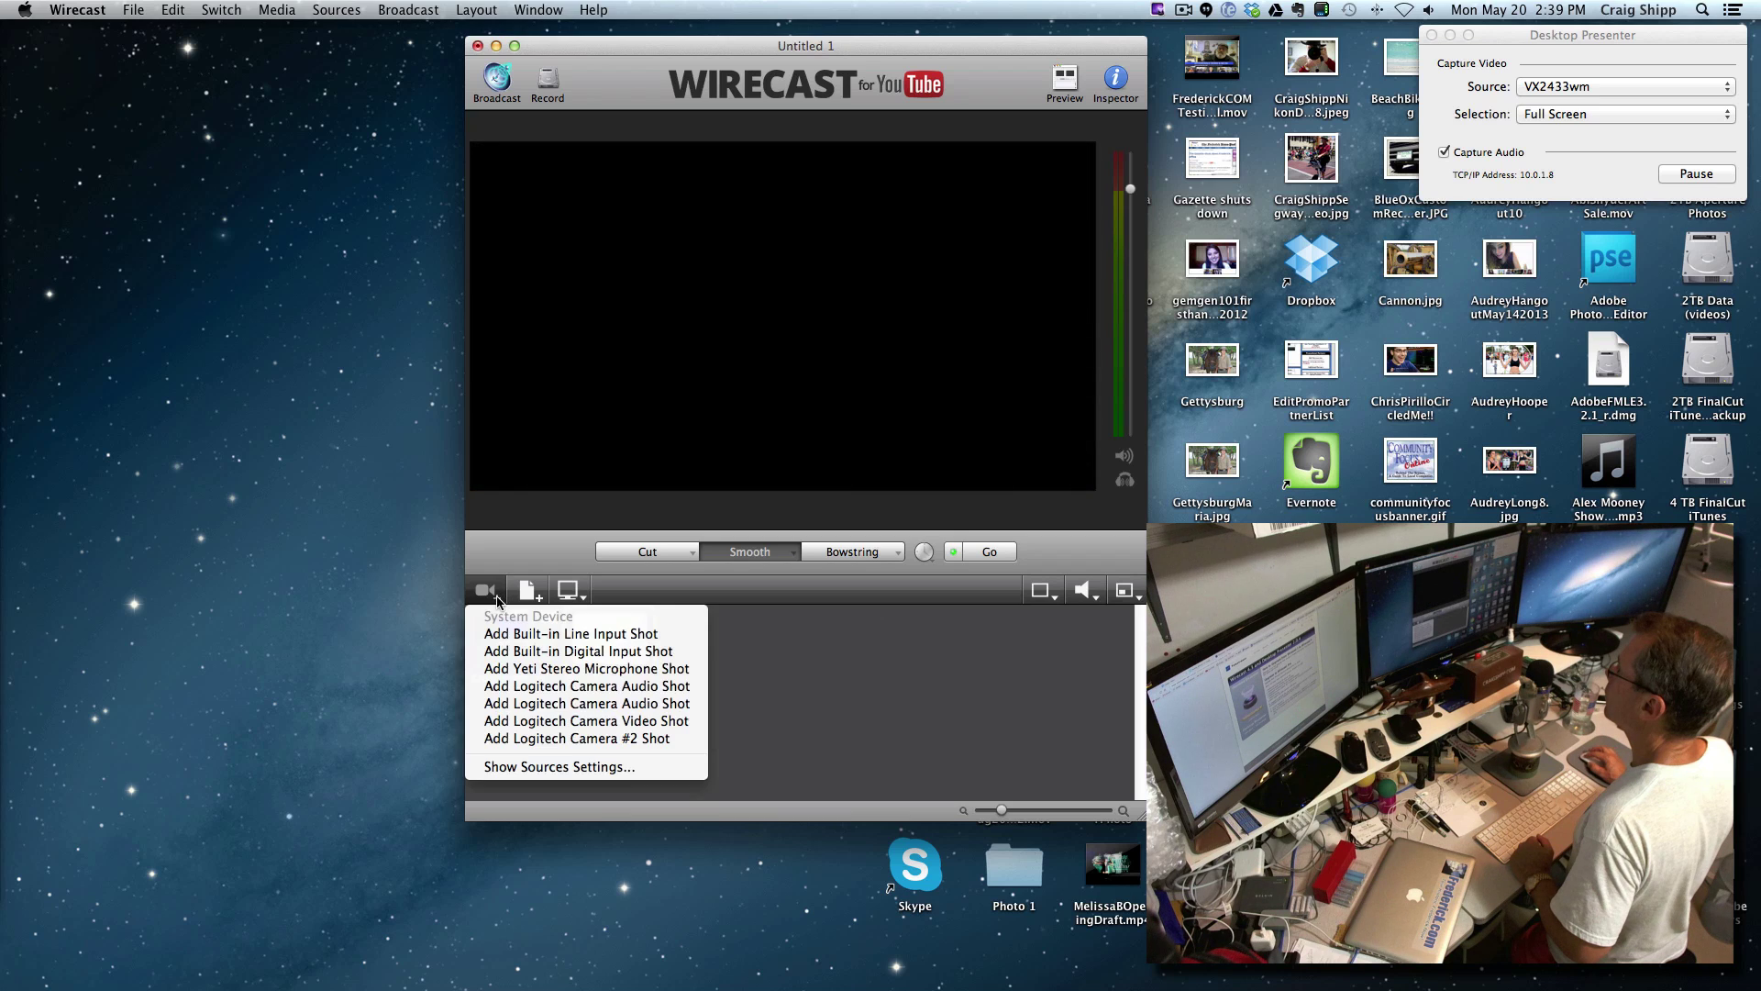
click(542, 721)
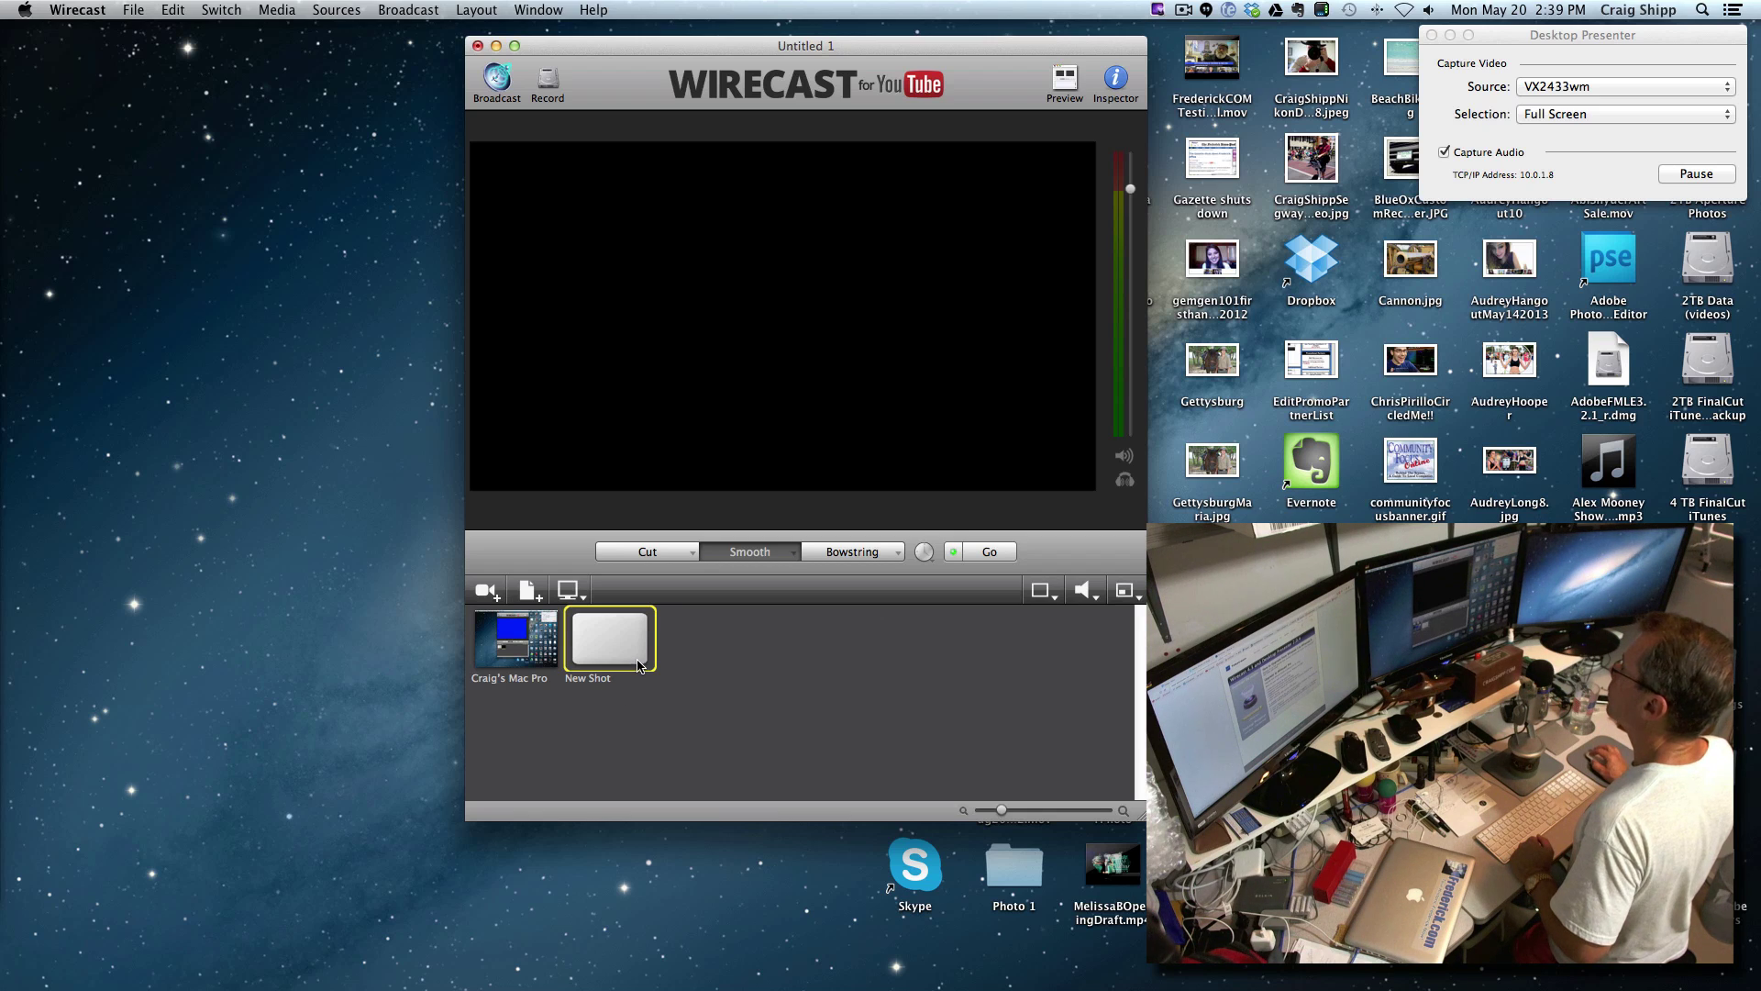
click(500, 598)
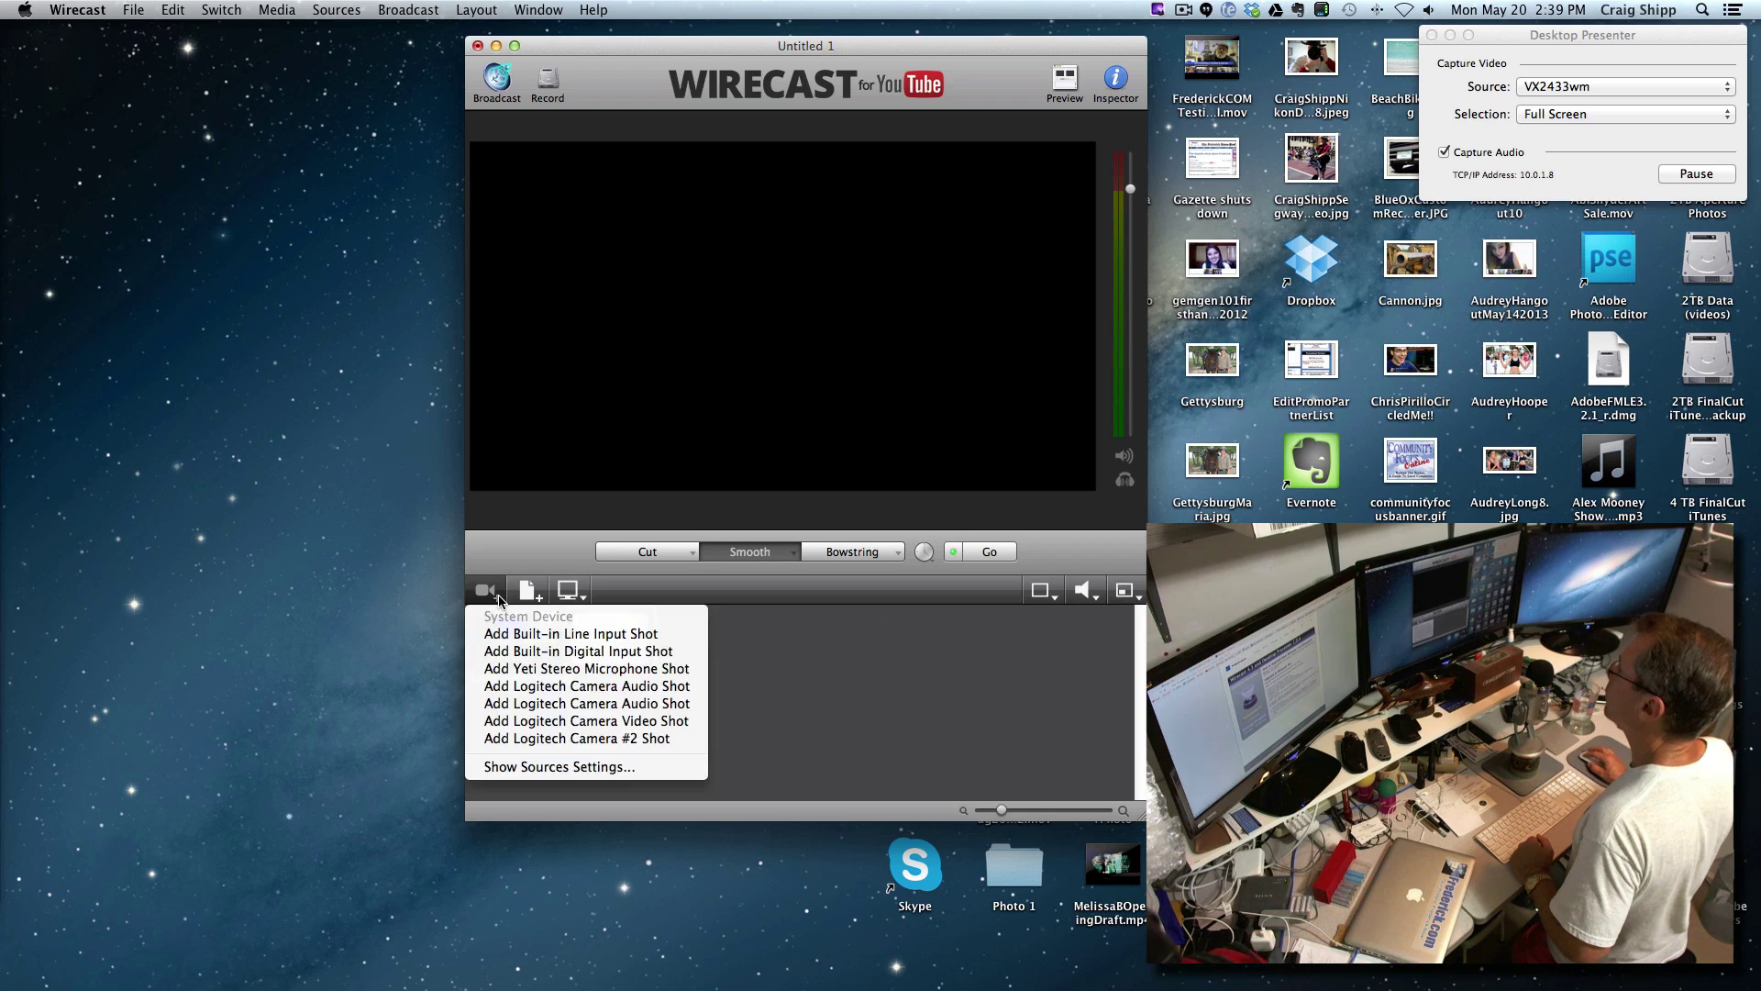
click(553, 722)
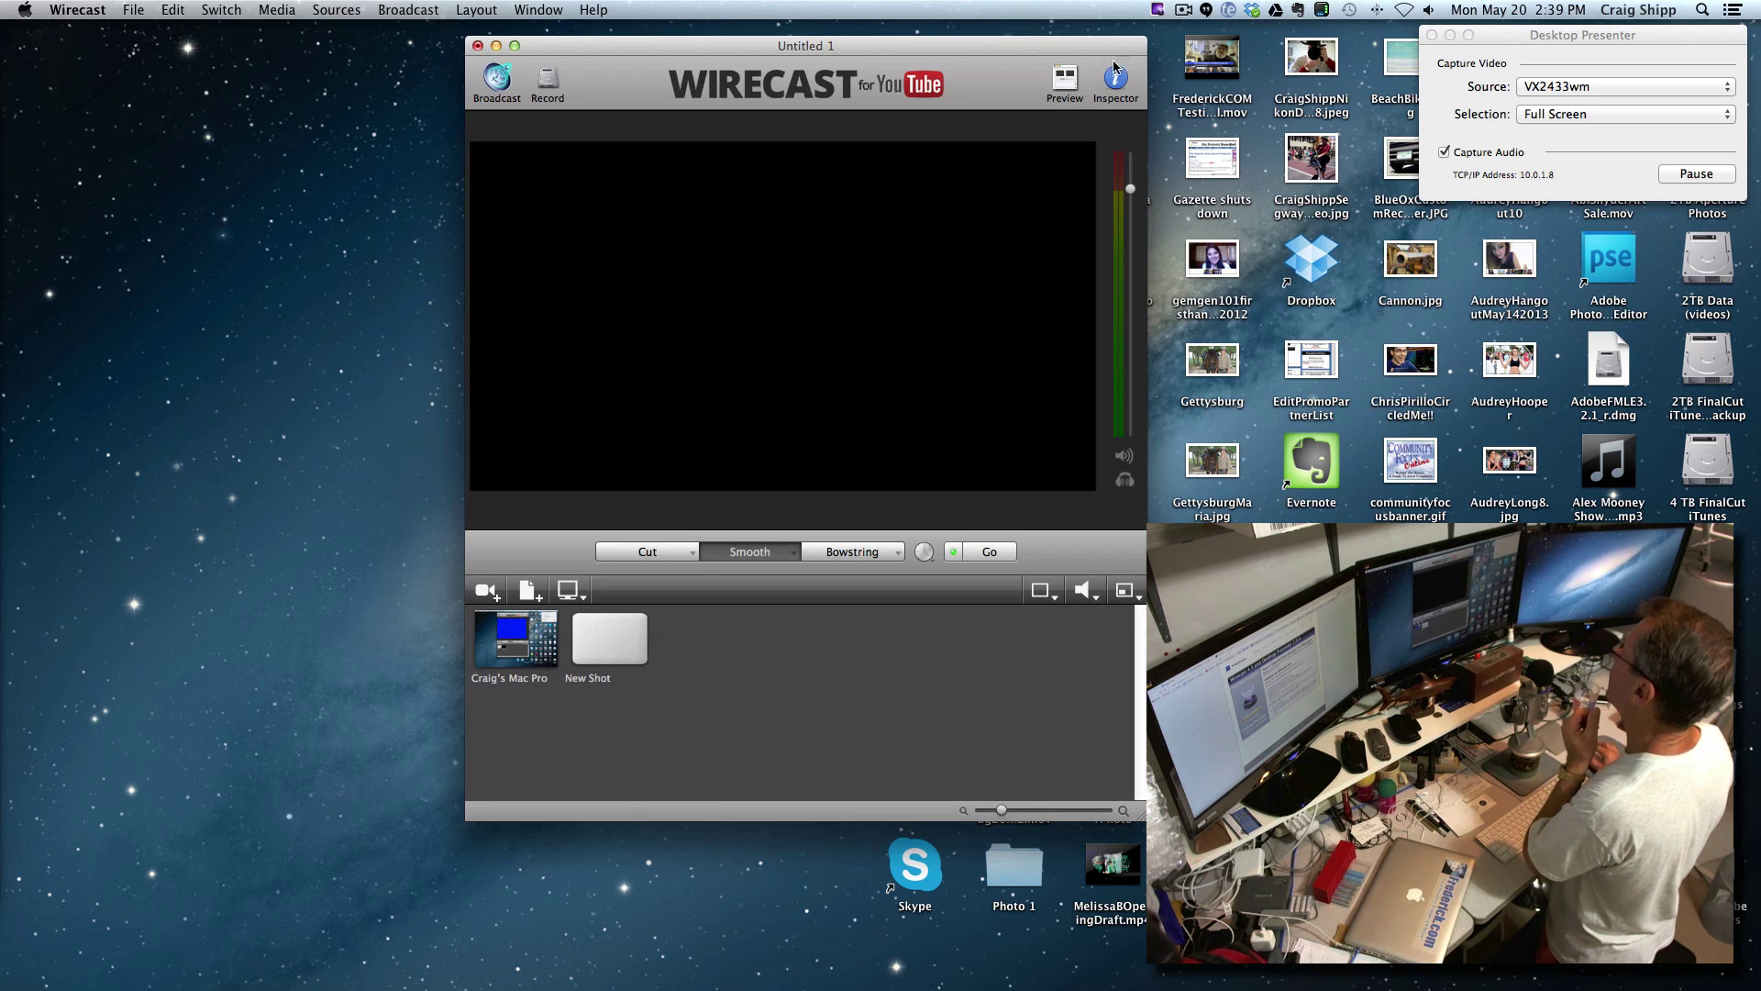
click(1183, 10)
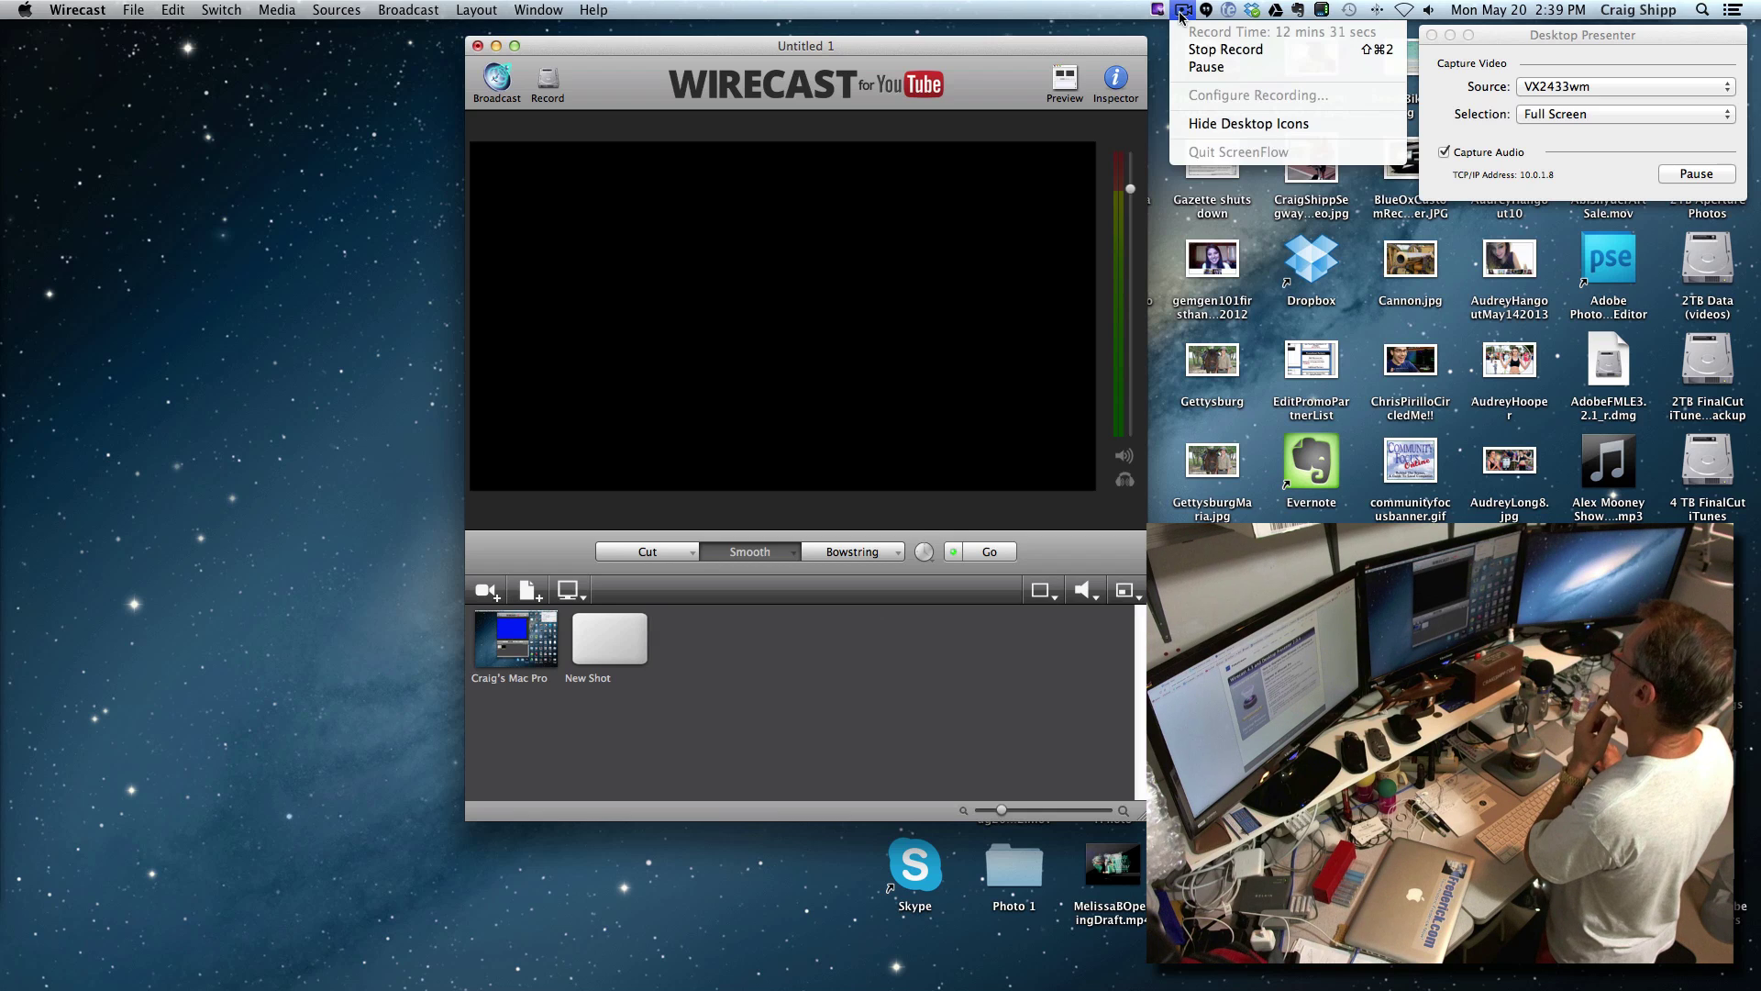